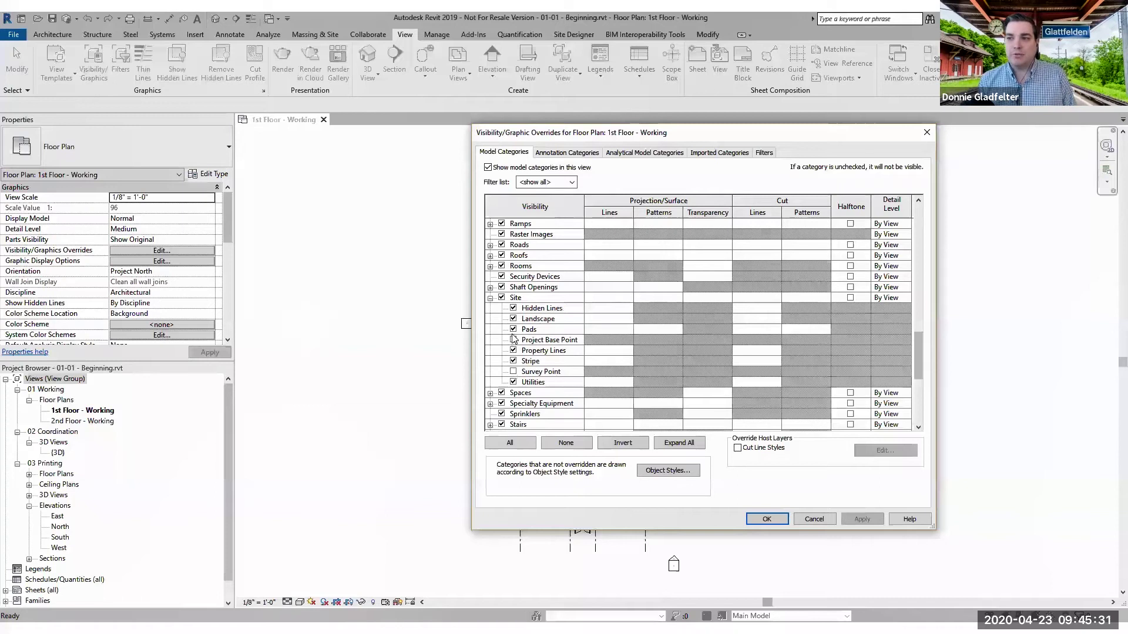
Step: Make the Project Base Point and Survey Point visible under Site in the 1st Floor - Working view and accept the overrides
{"action": "left_click", "coordinate": [514, 340]}
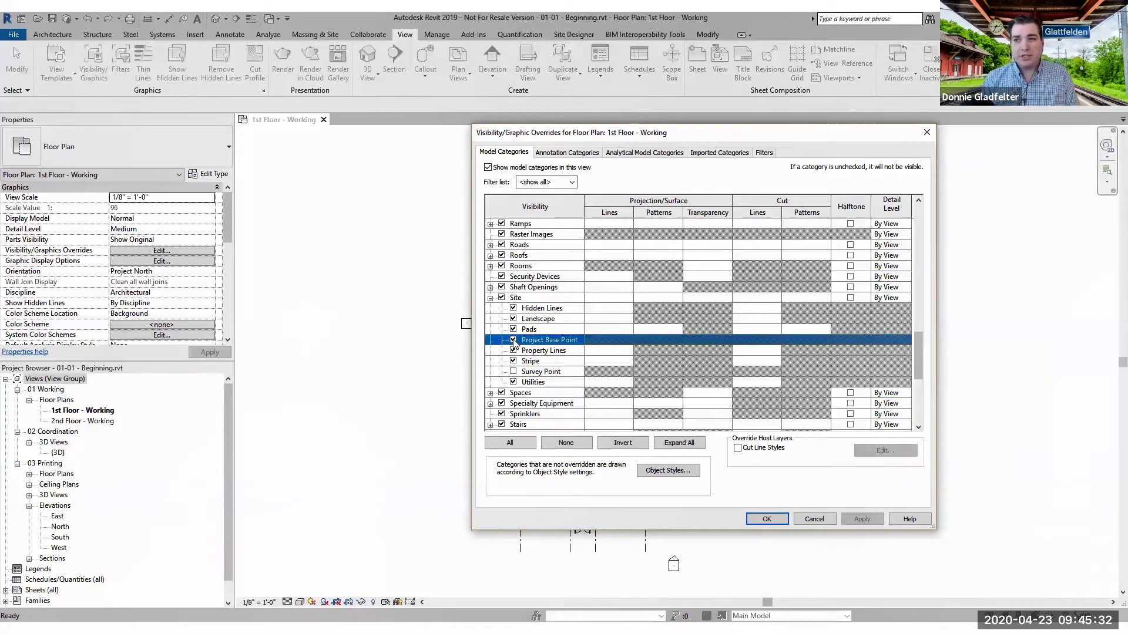
{"action": "left_click", "coordinate": [513, 372]}
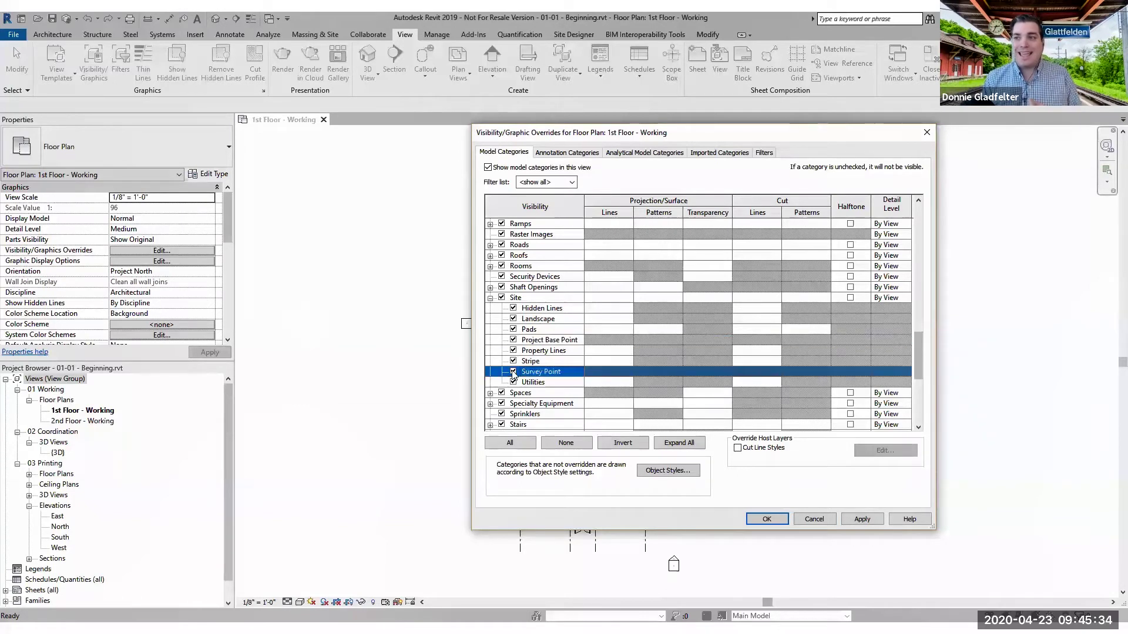
{"action": "left_click", "coordinate": [762, 520]}
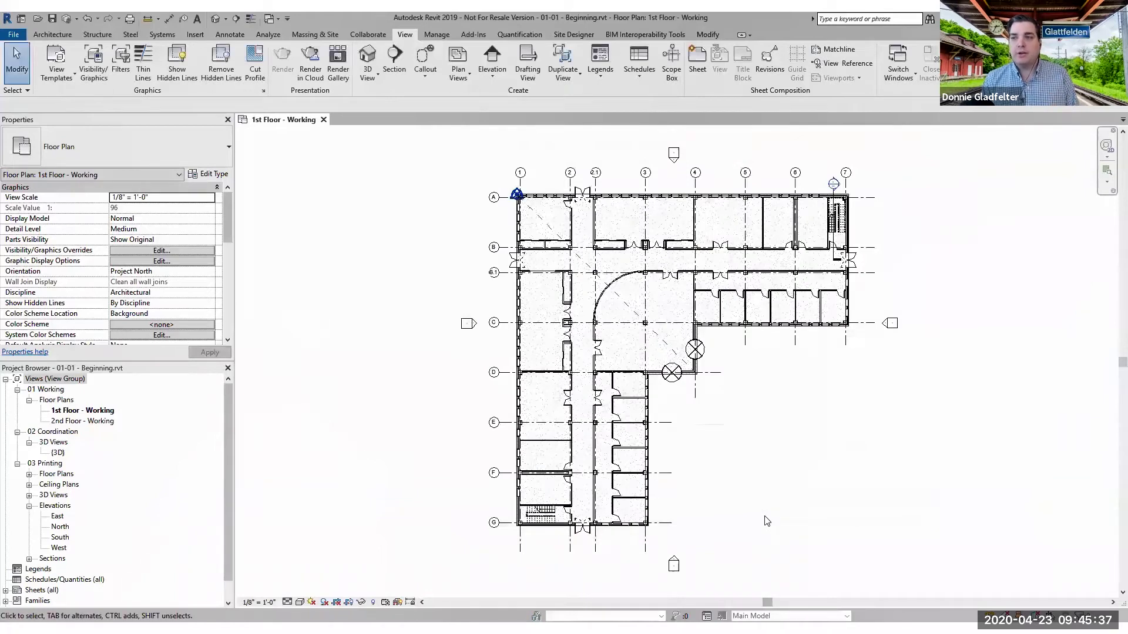
{"action": "key", "text": "ctrl"}
{"action": "key", "text": "ctrl"}
{"action": "key", "text": "ctrl"}
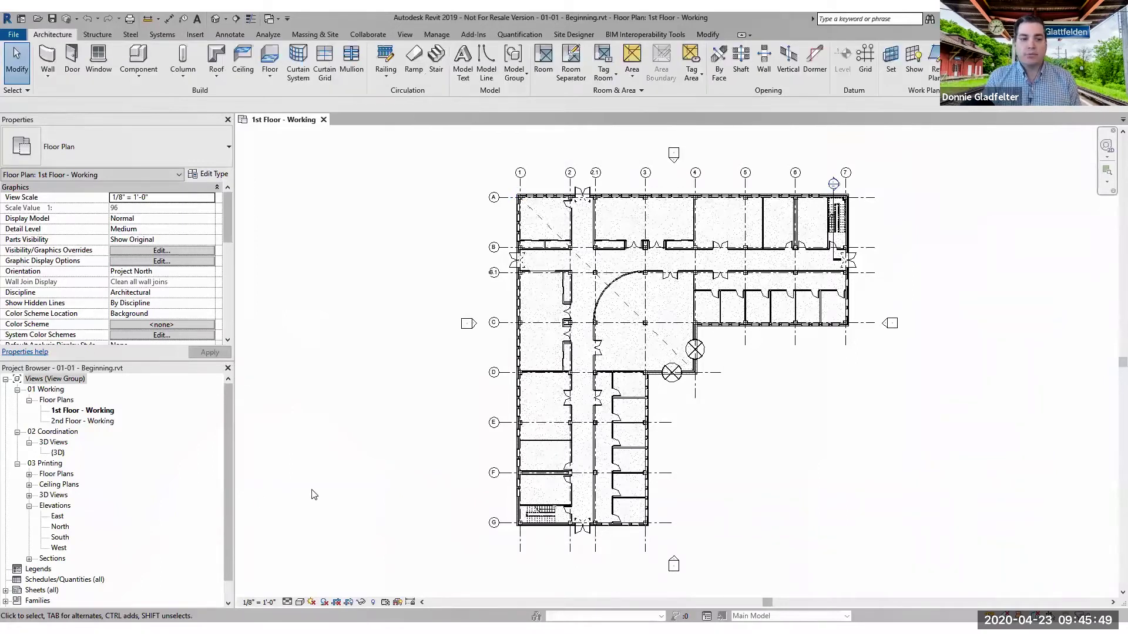
Step: Create an additional floor plan view of the 1st Floor level, with duplicating existing views allowed
{"action": "left_click", "coordinate": [405, 34]}
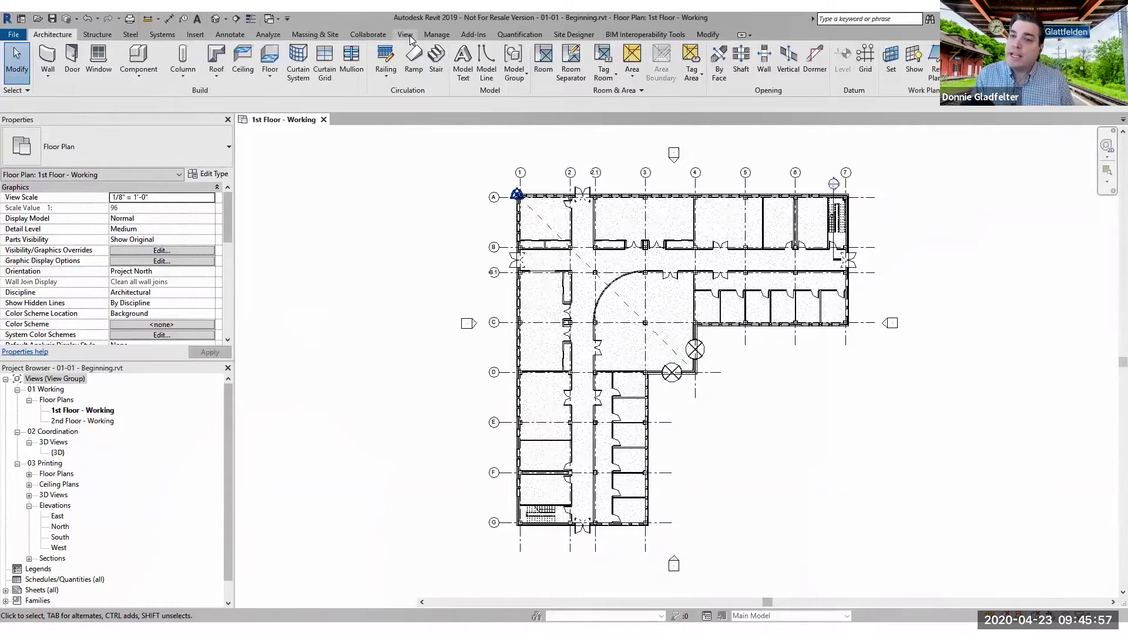
{"action": "left_click", "coordinate": [409, 37]}
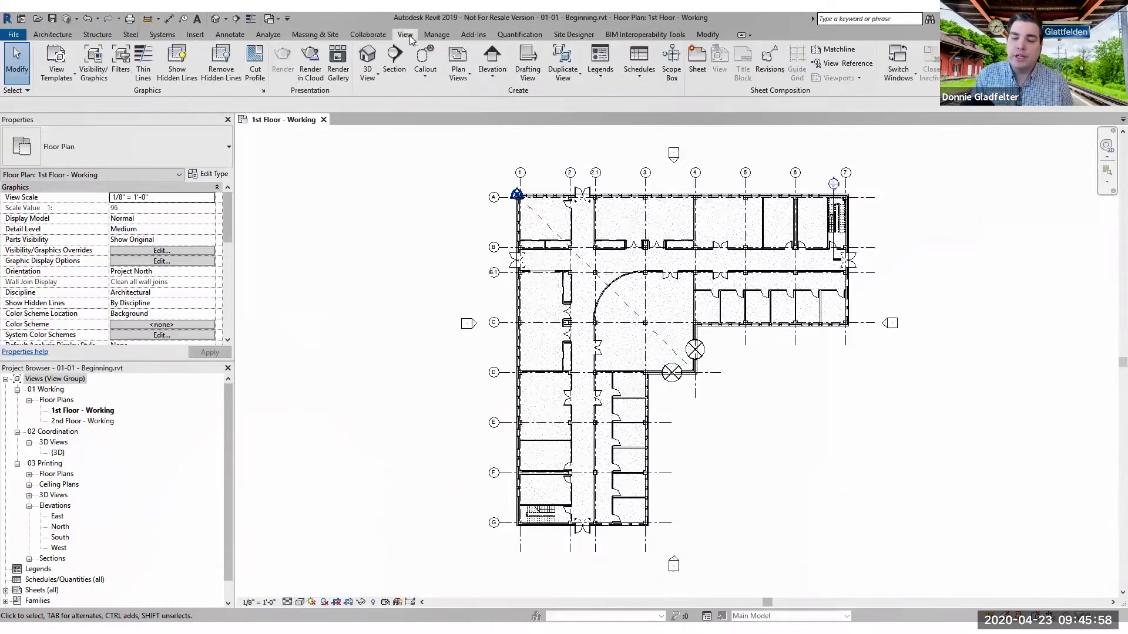
{"action": "left_click", "coordinate": [466, 76]}
{"action": "left_click", "coordinate": [451, 98]}
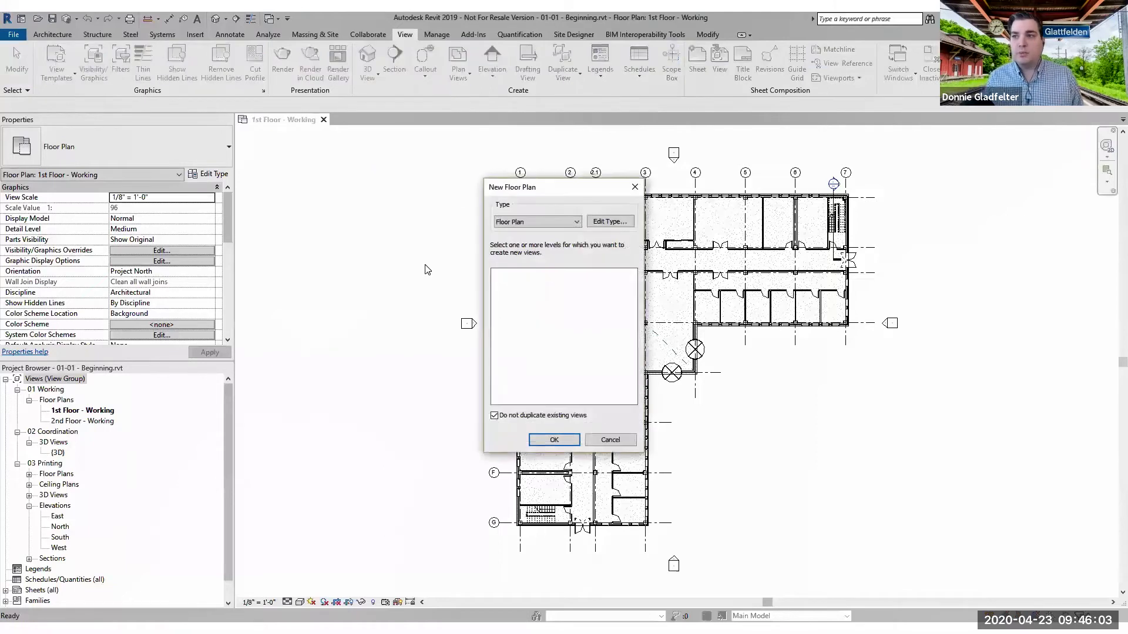
{"action": "left_click", "coordinate": [494, 416]}
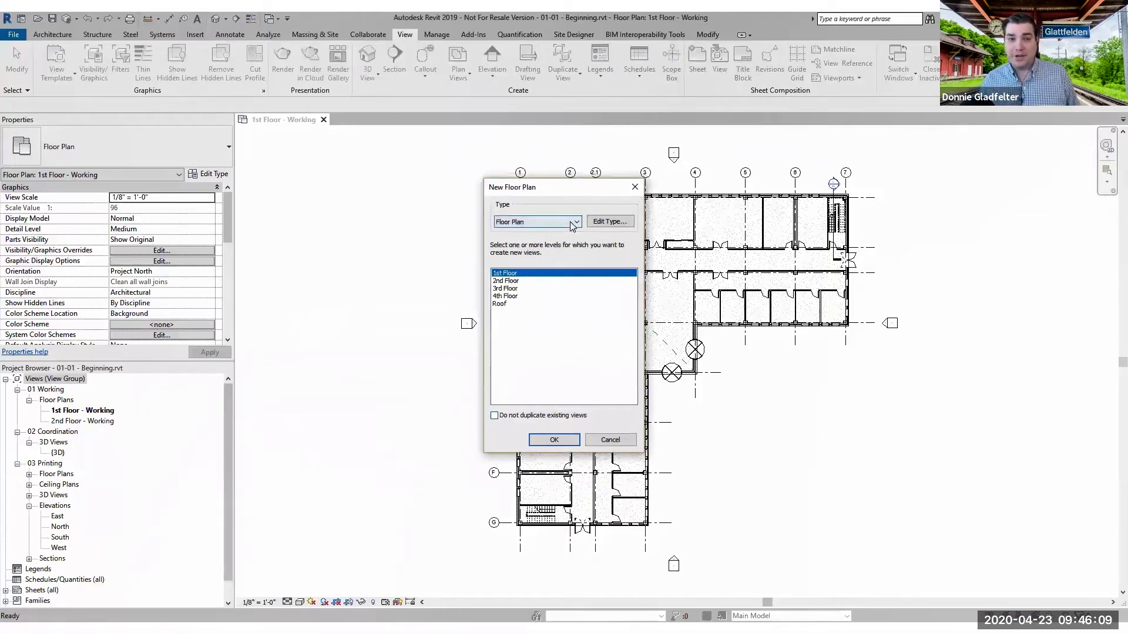
{"action": "left_click", "coordinate": [558, 441]}
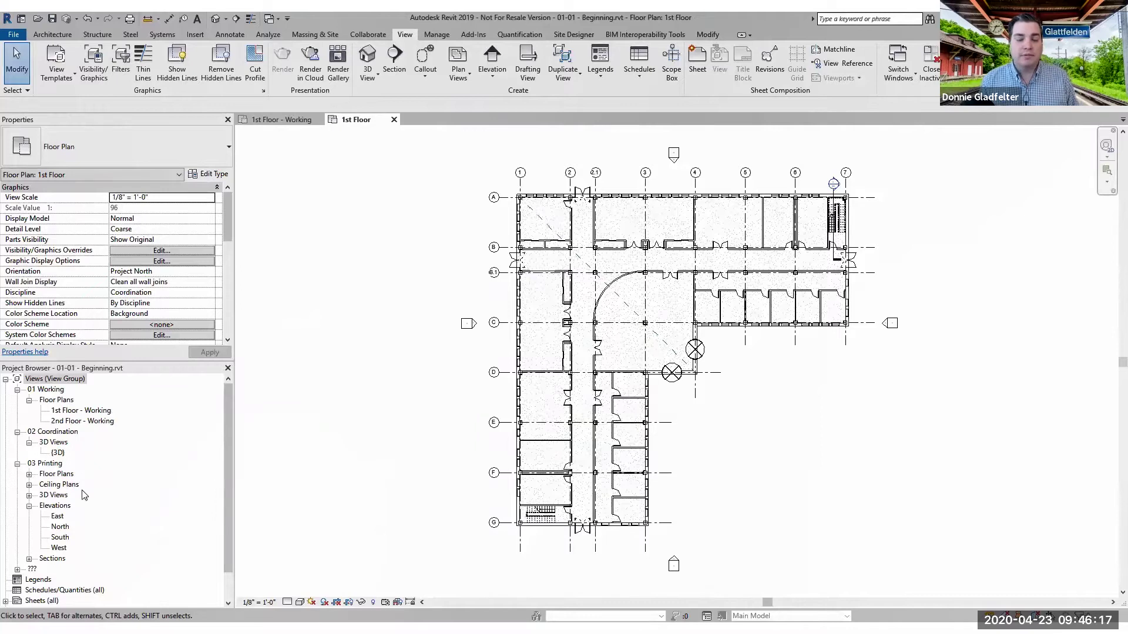
Step: Rename the new 1st Floor plan view to "1st Floor - Civil Coordination" without renaming the corresponding level and views
{"action": "left_click", "coordinate": [18, 570]}
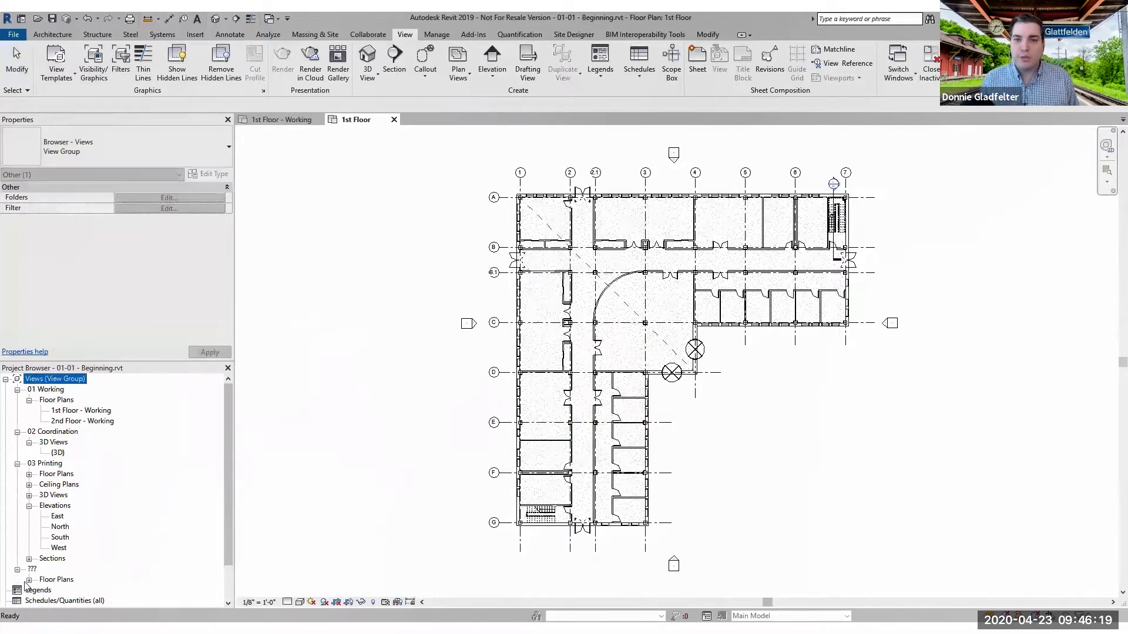
{"action": "left_click", "coordinate": [28, 580]}
{"action": "scroll", "coordinate": [149, 557], "scroll_direction": "down", "scroll_amount": 2}
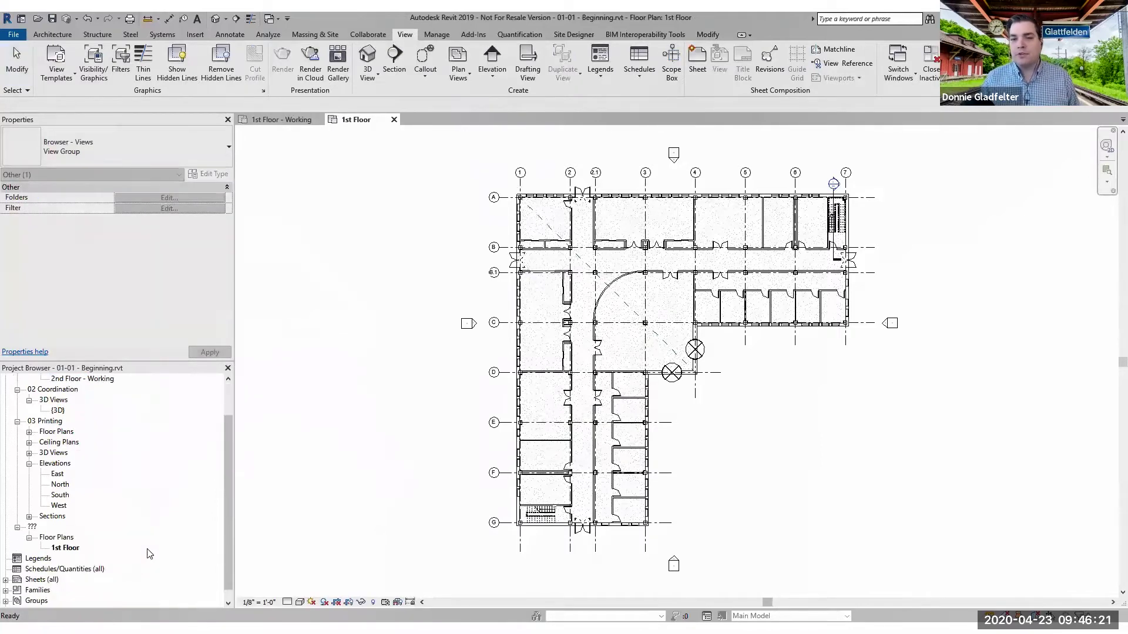
{"action": "left_click", "coordinate": [72, 549]}
{"action": "right_click", "coordinate": [72, 549]}
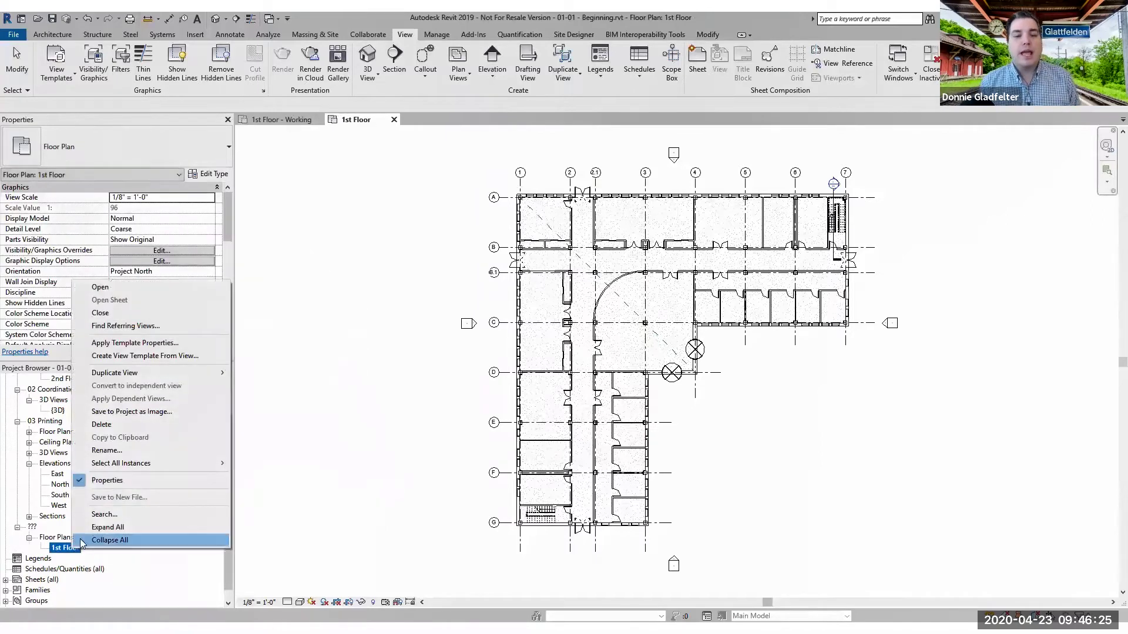
{"action": "left_click", "coordinate": [106, 451]}
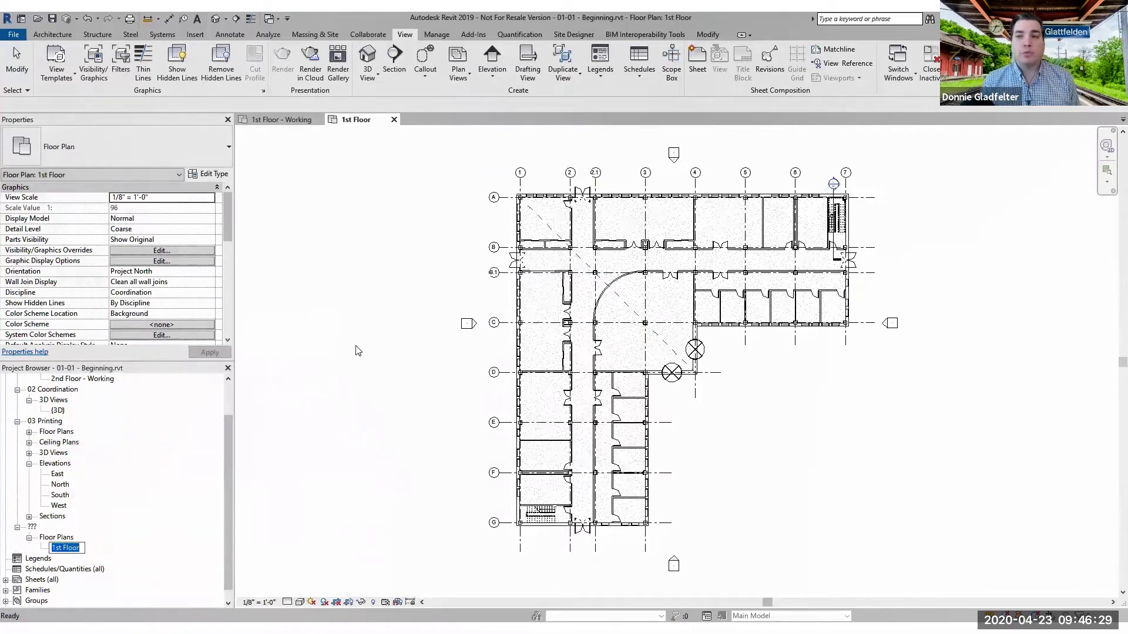
{"action": "key", "text": "End"}
{"action": "type", "text": "- C"}
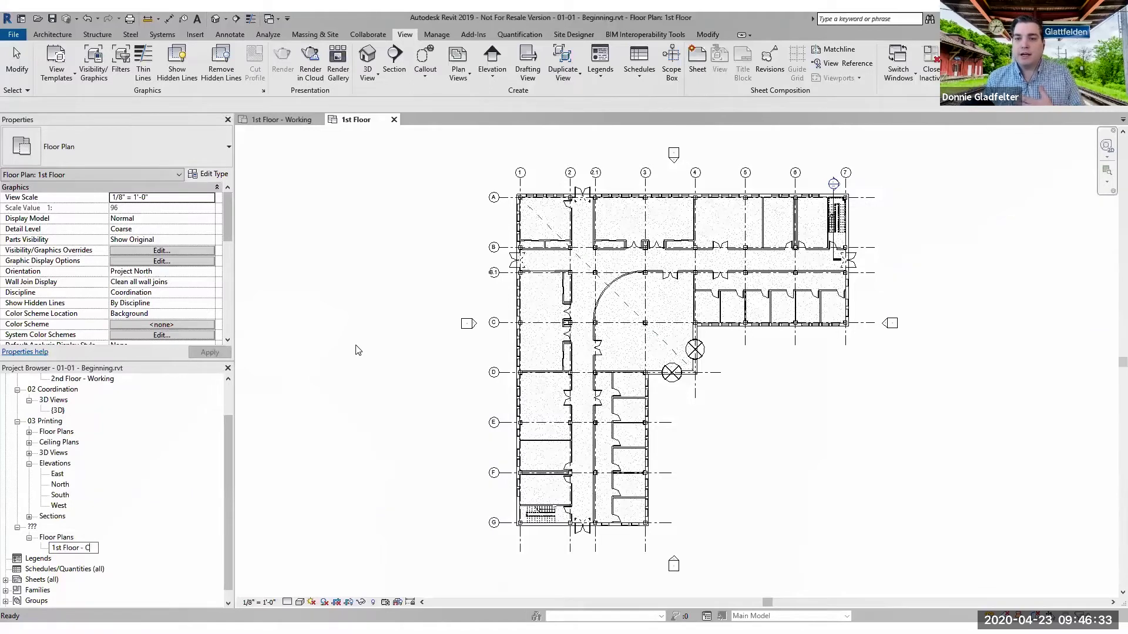
{"action": "type", "text": "ivil Coordination"}
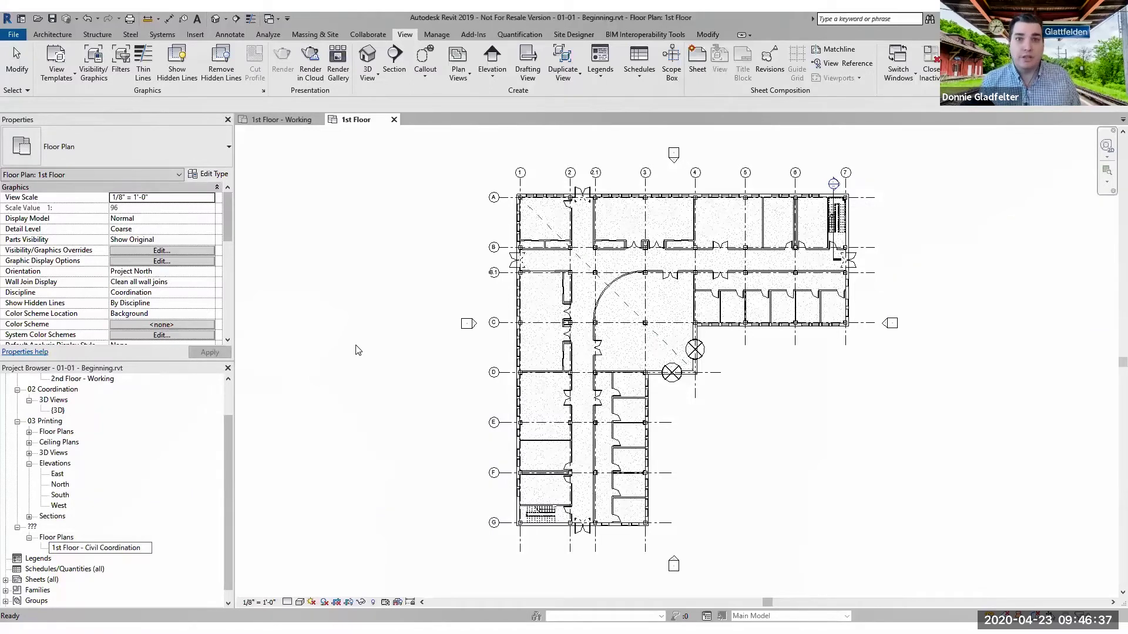
{"action": "key", "text": "Return"}
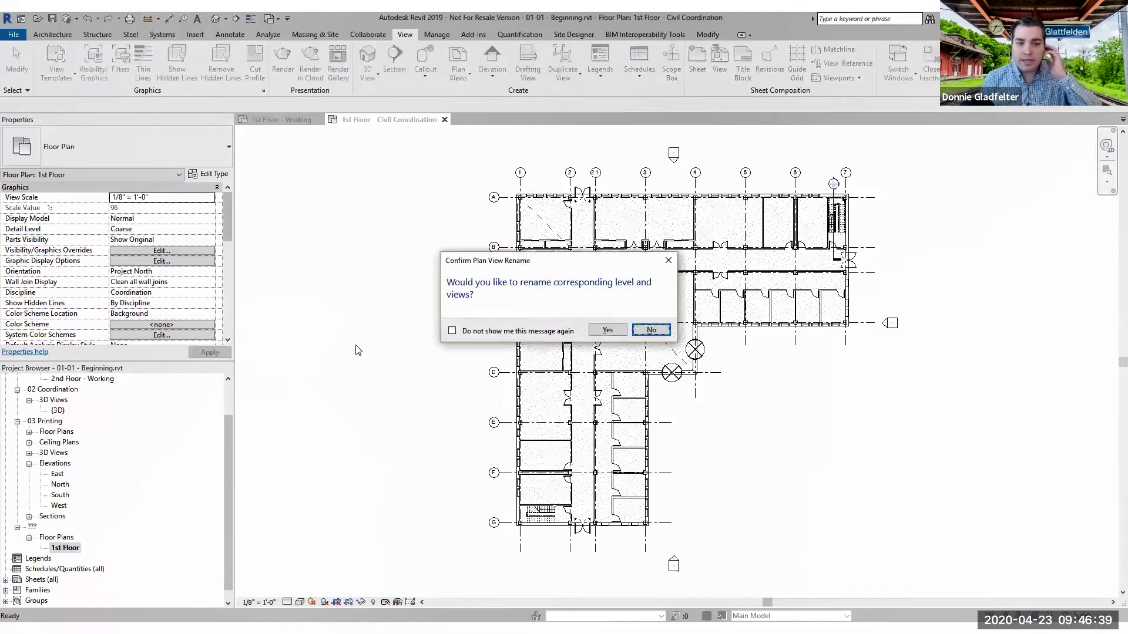
{"action": "left_click", "coordinate": [651, 330]}
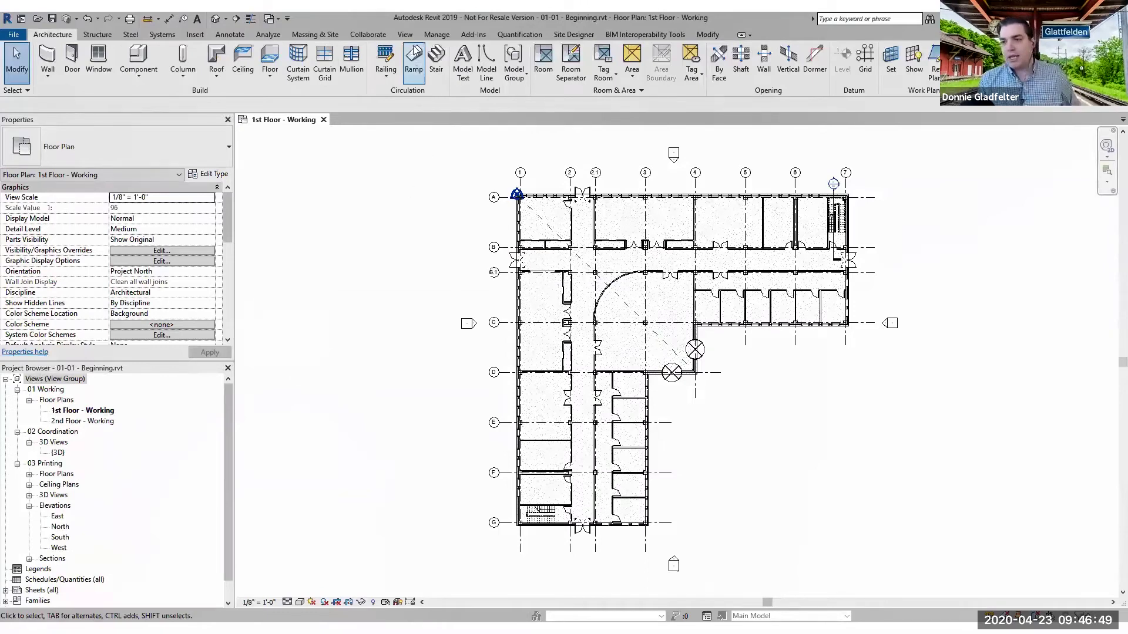
Step: Redo the creation and renaming of the 1st Floor - Civil Coordination view
{"action": "key", "text": "ctrl+y"}
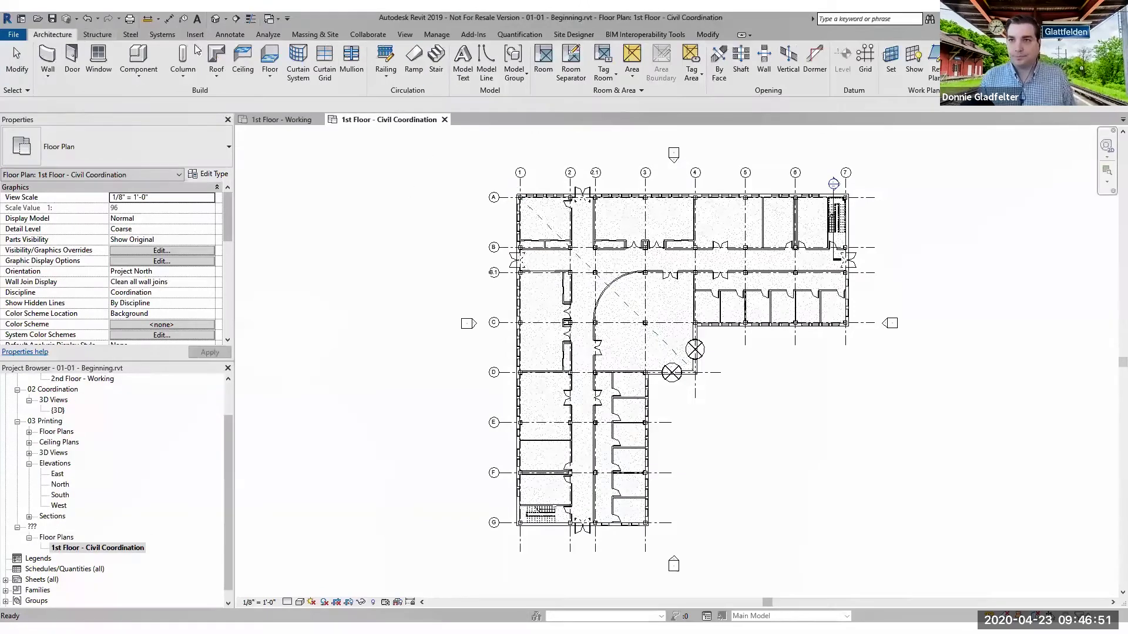
{"action": "key", "text": "ctrl"}
{"action": "key", "text": "ctrl"}
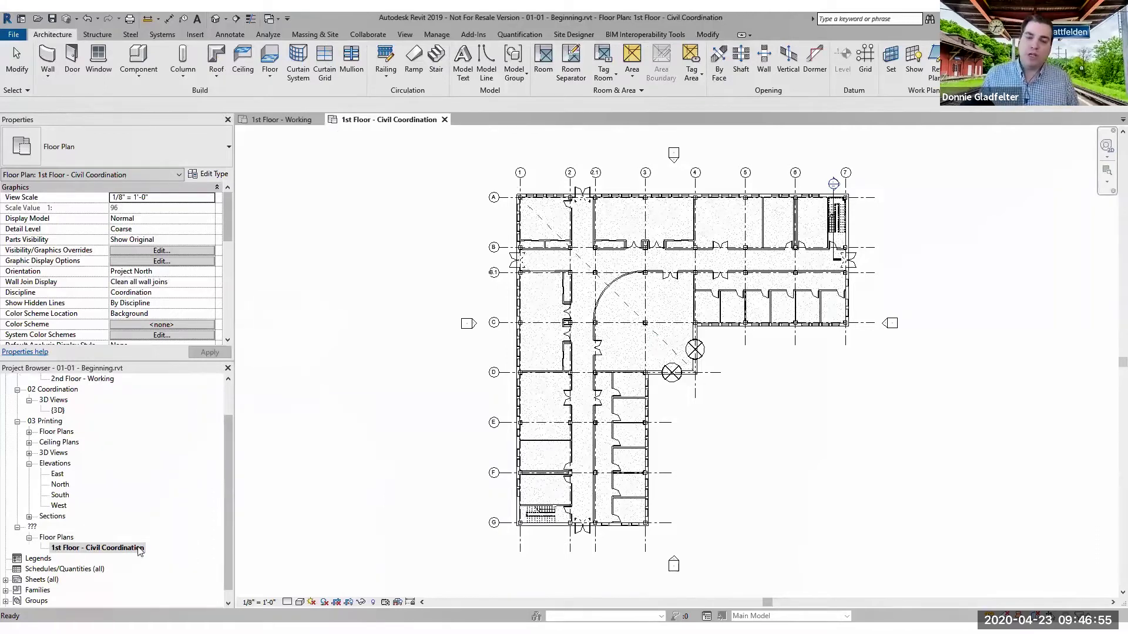
{"action": "key", "text": "ctrl"}
{"action": "key", "text": "ctrl"}
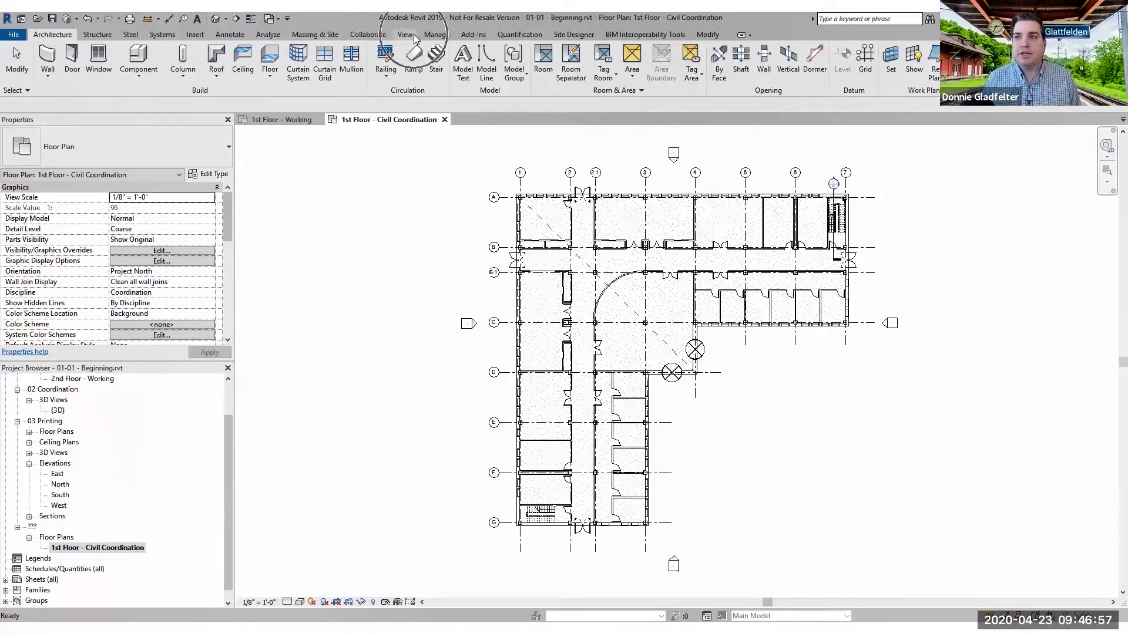
Step: Turn off every model category in the Visibility/Graphic Overrides of the 1st Floor - Civil Coordination view and clear the category selection
{"action": "left_click", "coordinate": [414, 37]}
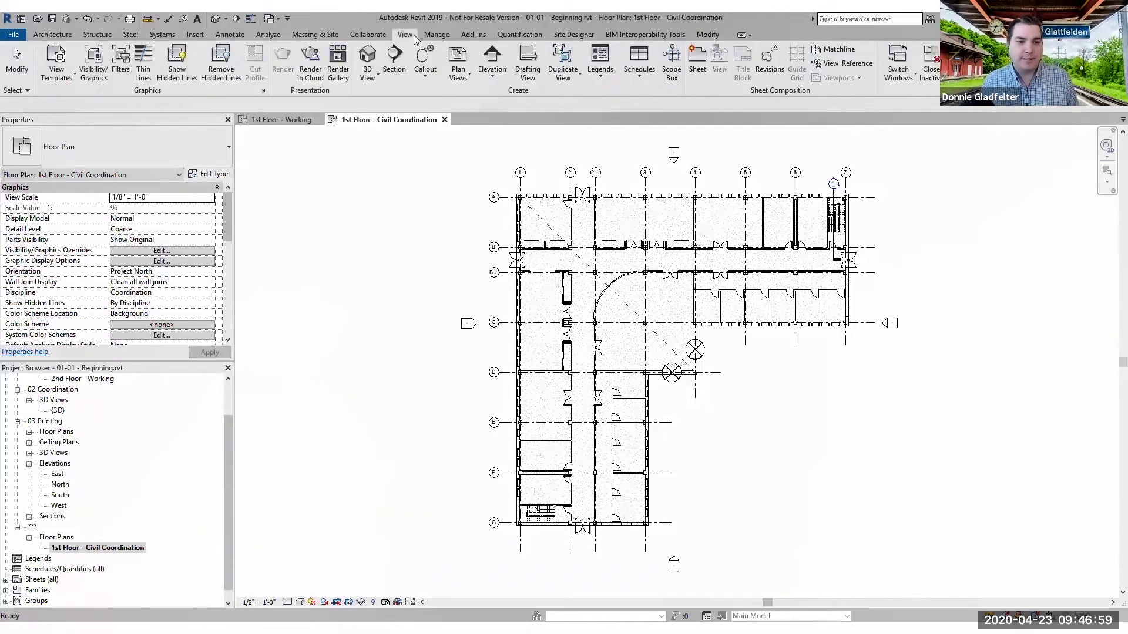
{"action": "key", "text": "ctrl"}
{"action": "left_click", "coordinate": [101, 82]}
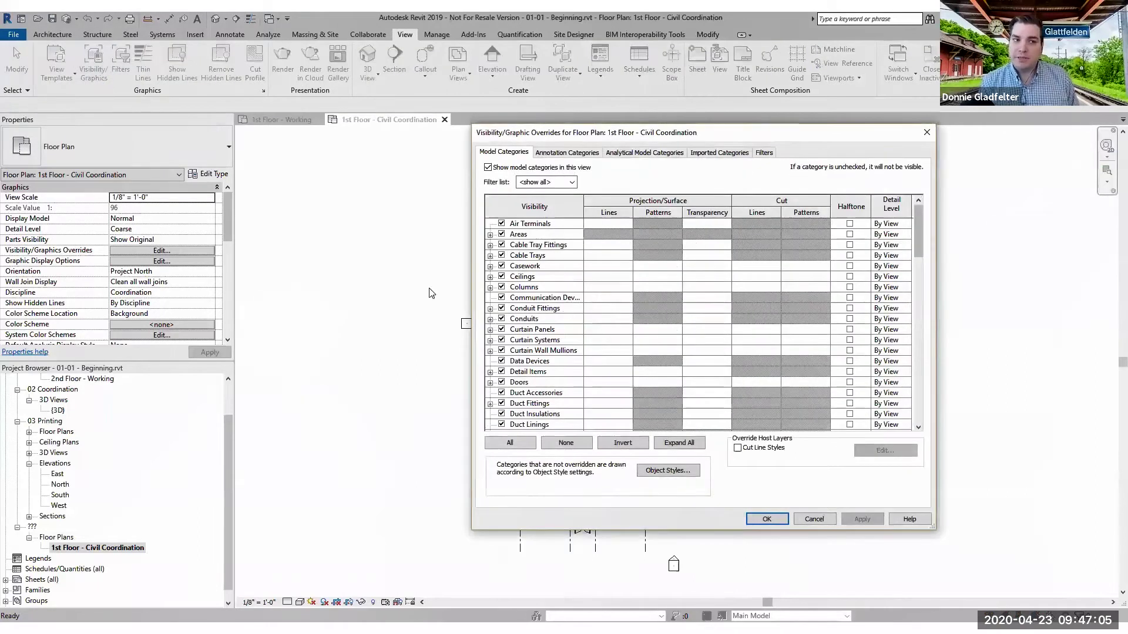
{"action": "key", "text": "ctrl"}
{"action": "key", "text": "ctrl"}
{"action": "left_click", "coordinate": [519, 445]}
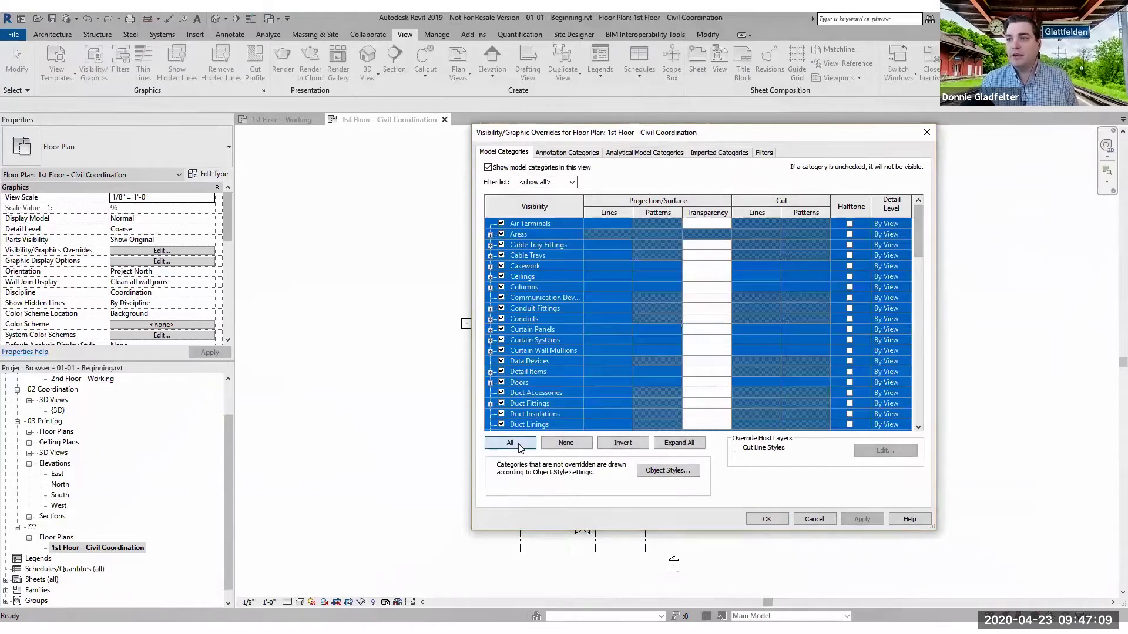
{"action": "left_click", "coordinate": [502, 225]}
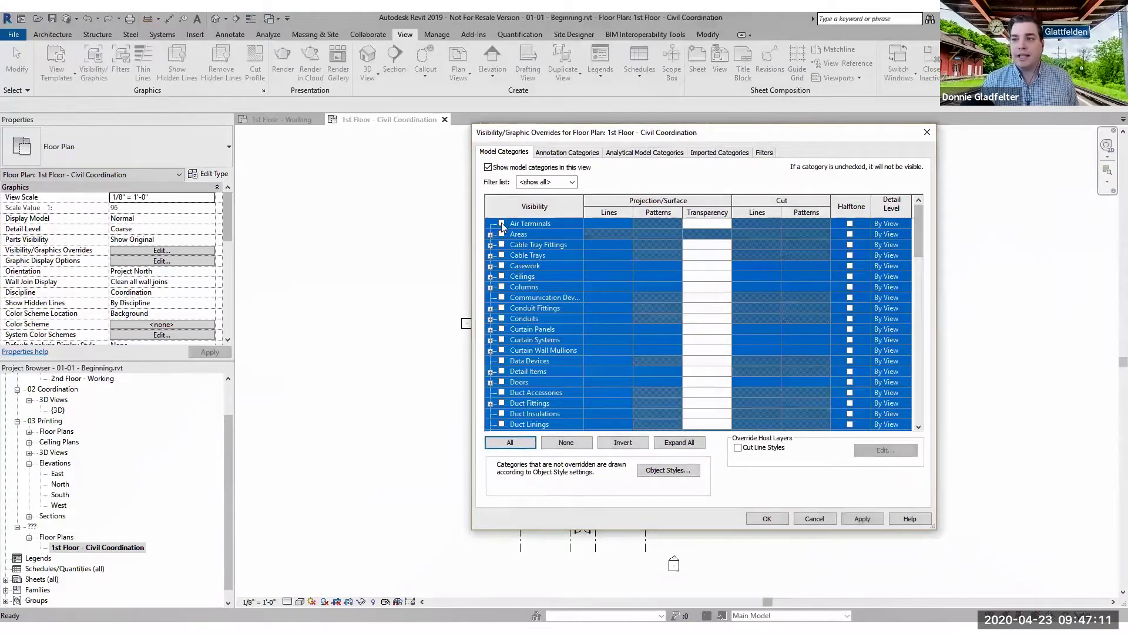
{"action": "key", "text": "ctrl"}
{"action": "key", "text": "ctrl"}
{"action": "left_click", "coordinate": [551, 445]}
Step: Turn the Walls model category back on in the view's overrides
{"action": "left_click_drag", "start_coordinate": [917, 247], "coordinate": [874, 411]}
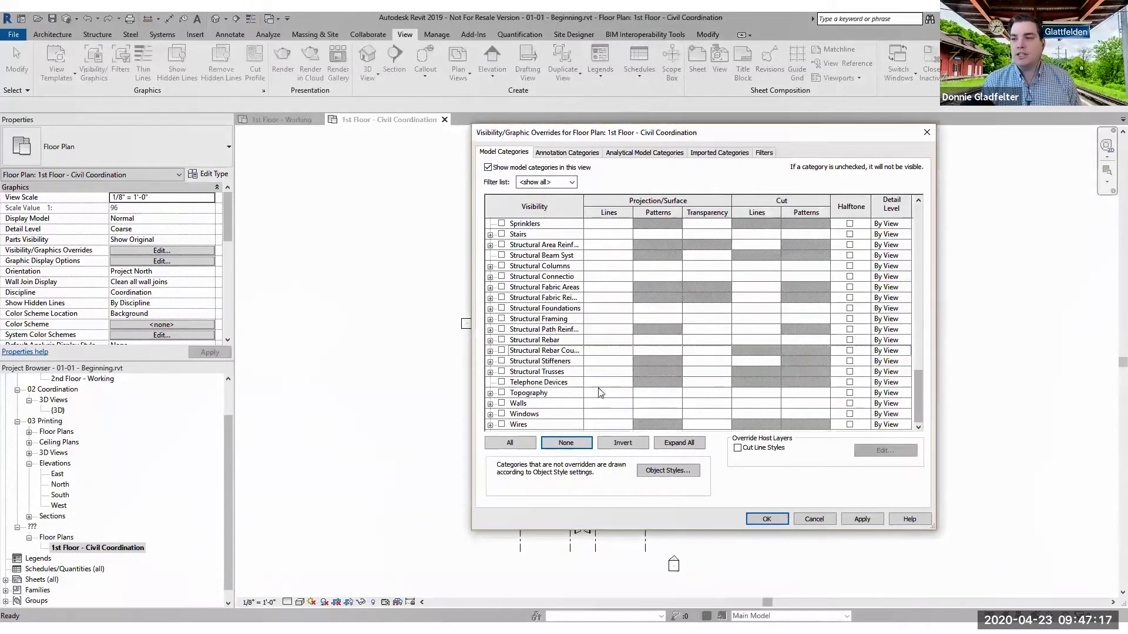
{"action": "key", "text": "ctrl"}
{"action": "left_click", "coordinate": [503, 403]}
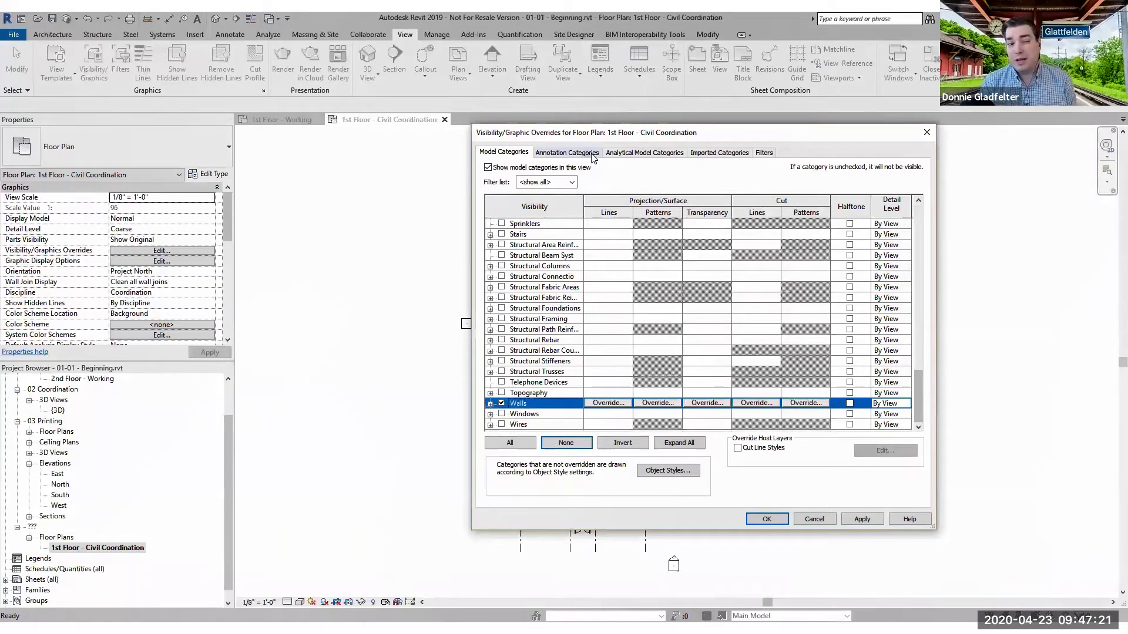
{"action": "key", "text": "ctrl"}
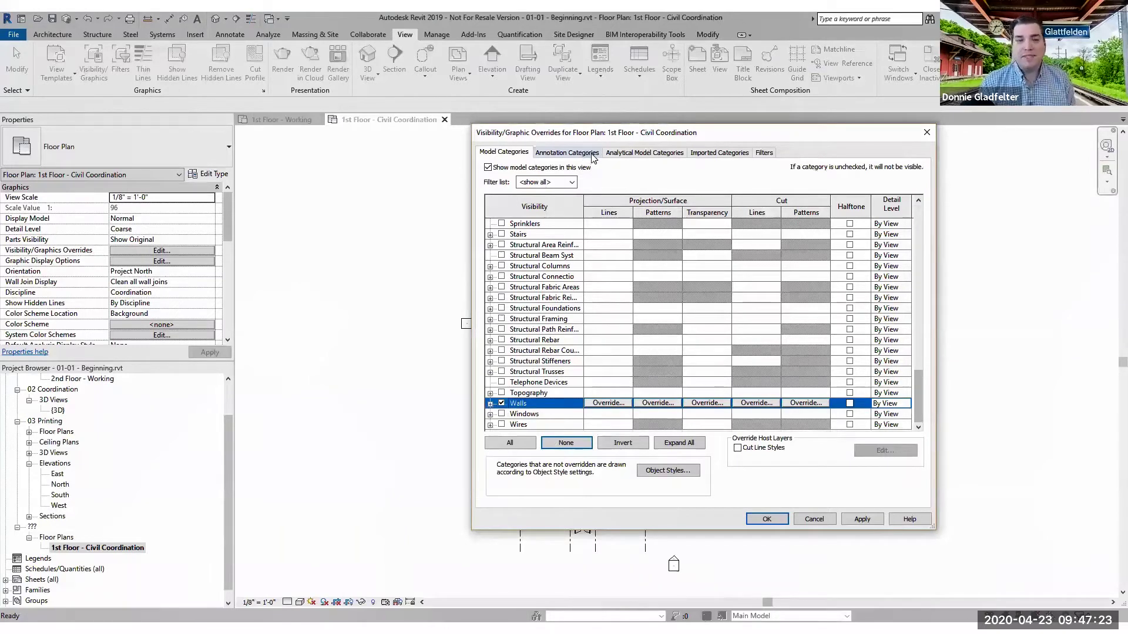
Step: Turn off all annotation categories for the Civil Coordination view, then apply and accept the overrides
{"action": "left_click", "coordinate": [594, 158]}
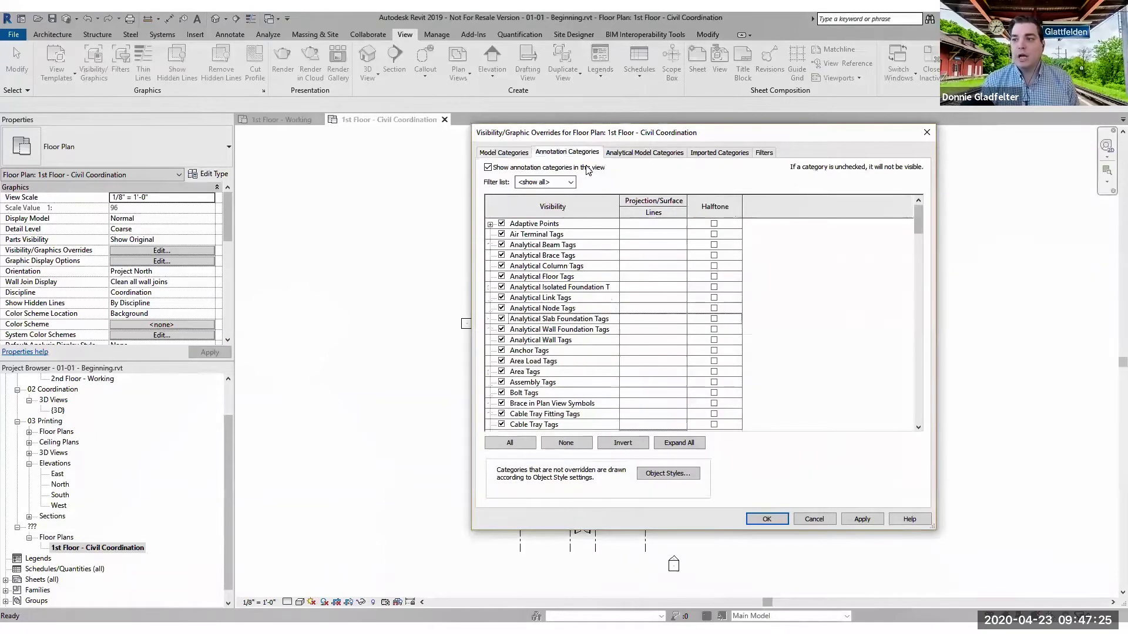
{"action": "left_click", "coordinate": [530, 449]}
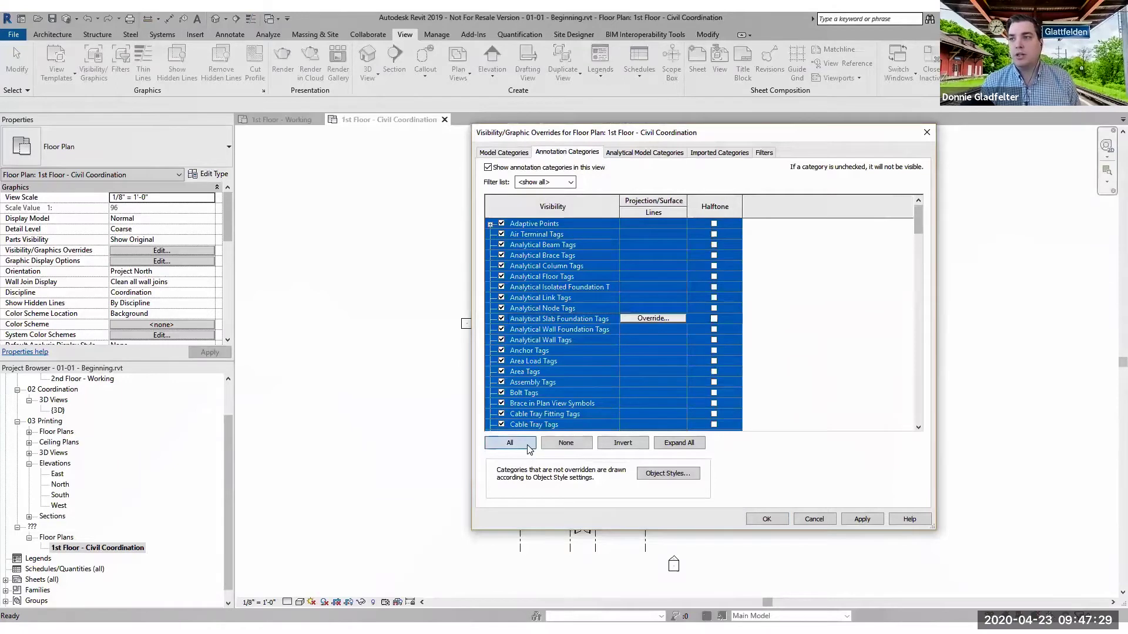
{"action": "left_click", "coordinate": [501, 223]}
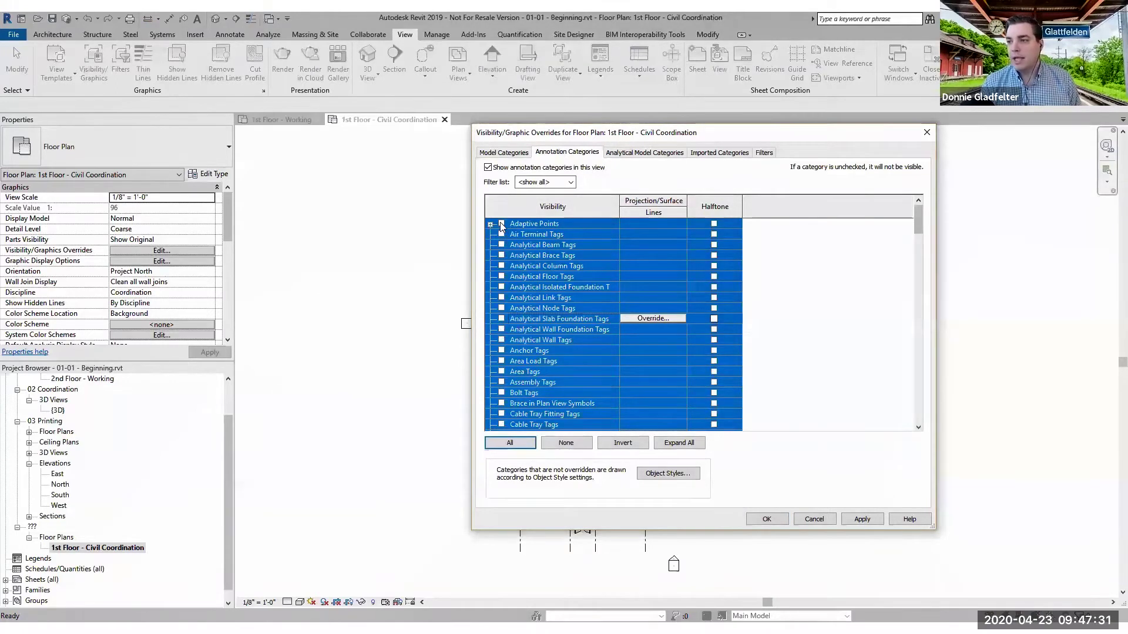
{"action": "left_click", "coordinate": [862, 522]}
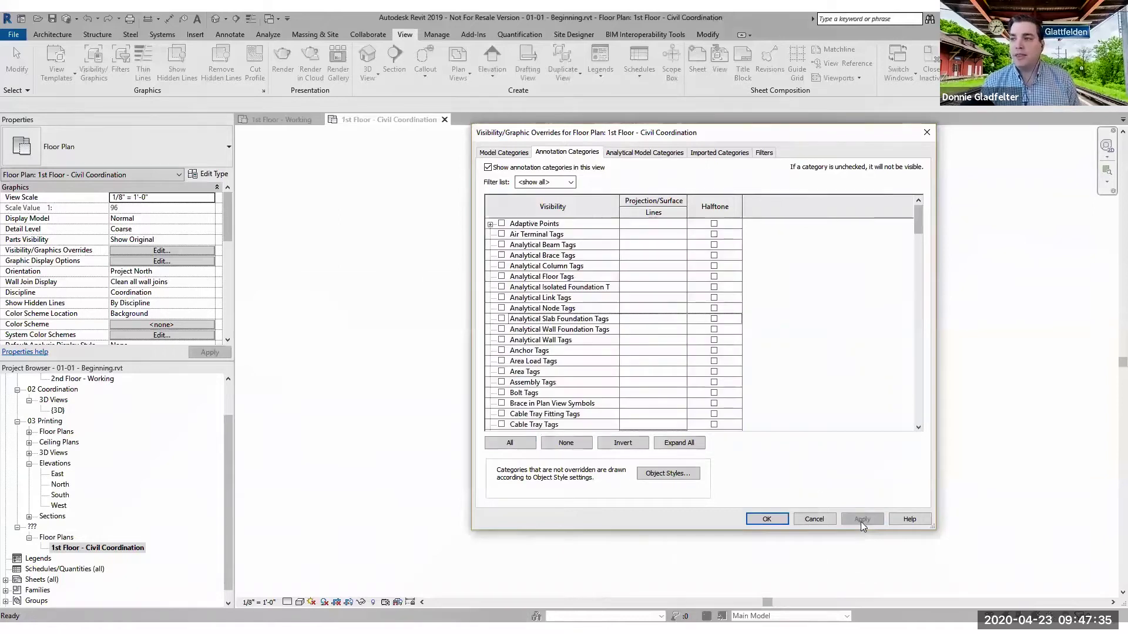
{"action": "left_click", "coordinate": [766, 519]}
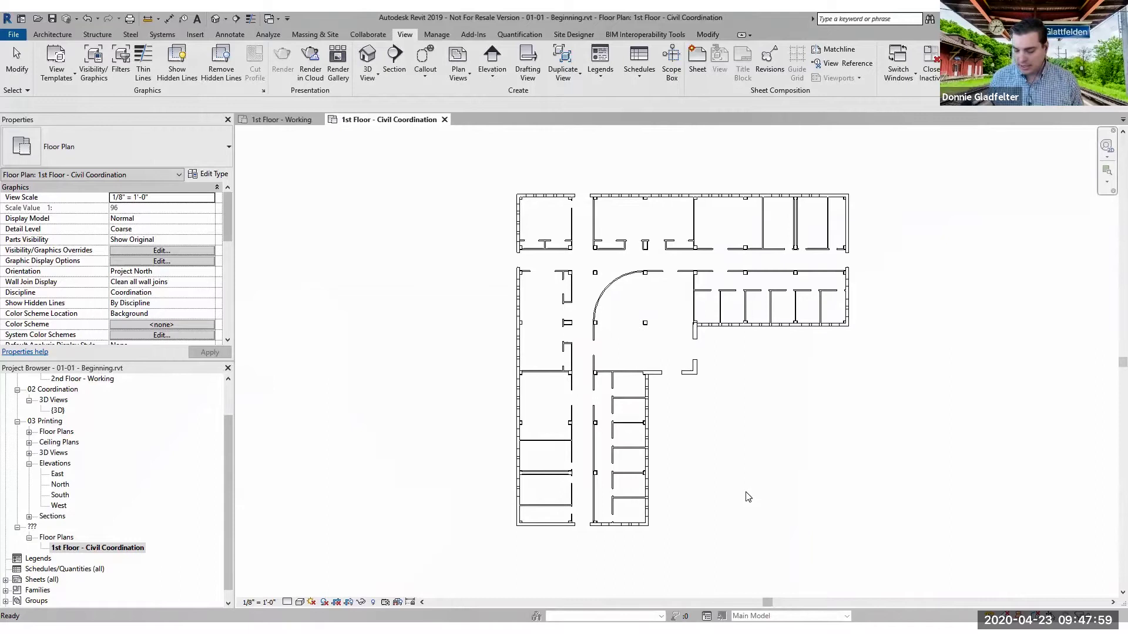
Step: Create a rule-based view filter named "Walls - Exterior Only"
{"action": "left_click", "coordinate": [53, 35]}
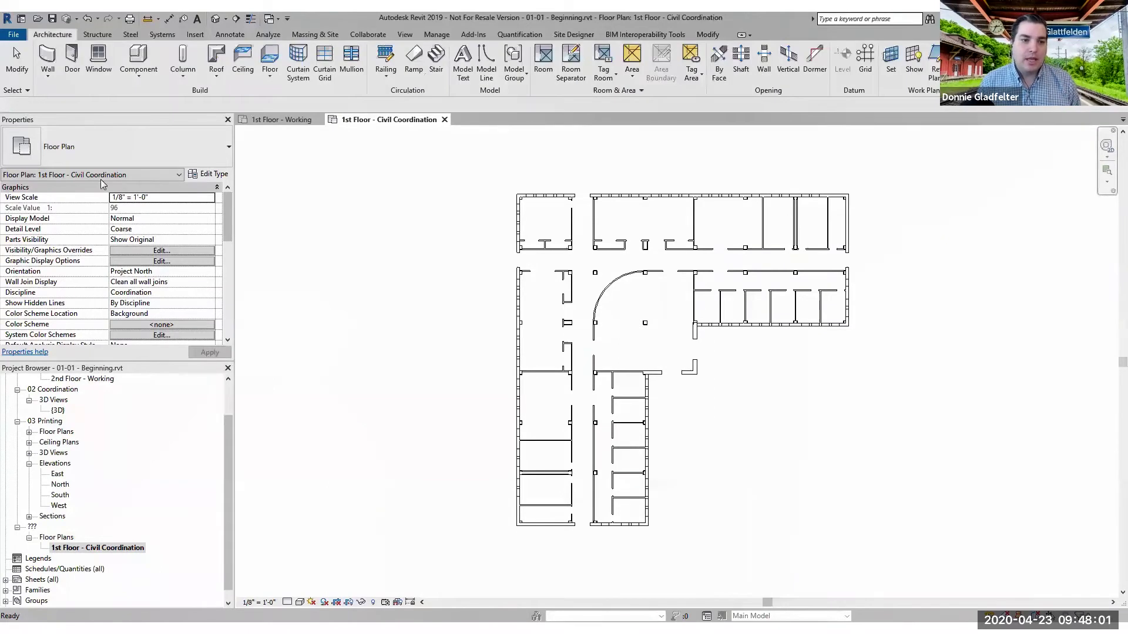
{"action": "left_click", "coordinate": [413, 37]}
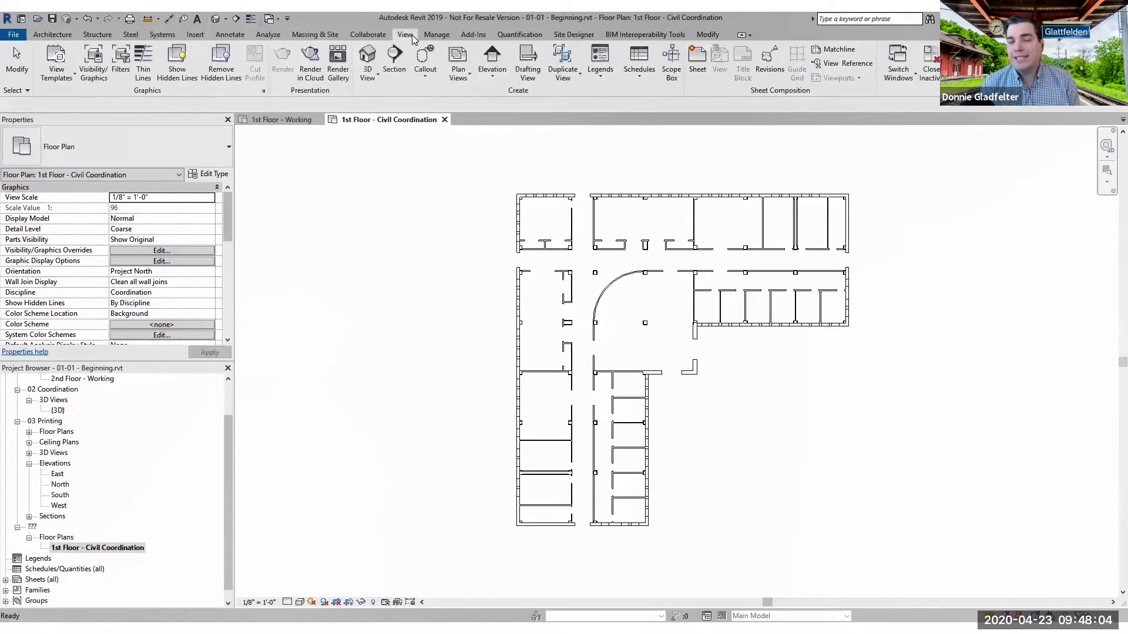
{"action": "left_click", "coordinate": [124, 77]}
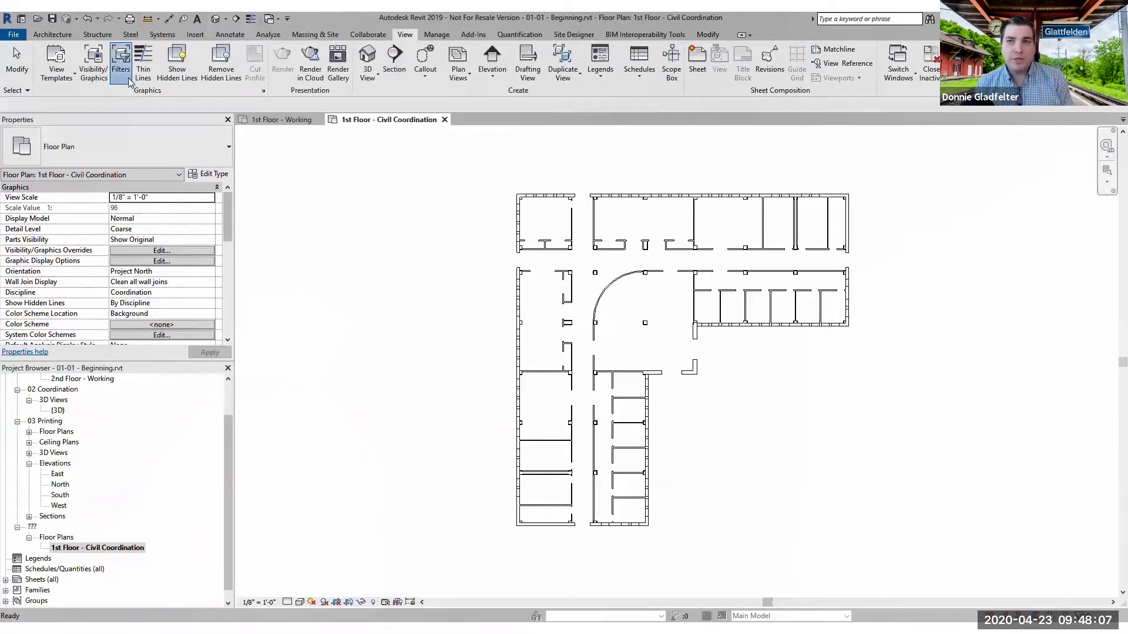
{"action": "left_click", "coordinate": [399, 442]}
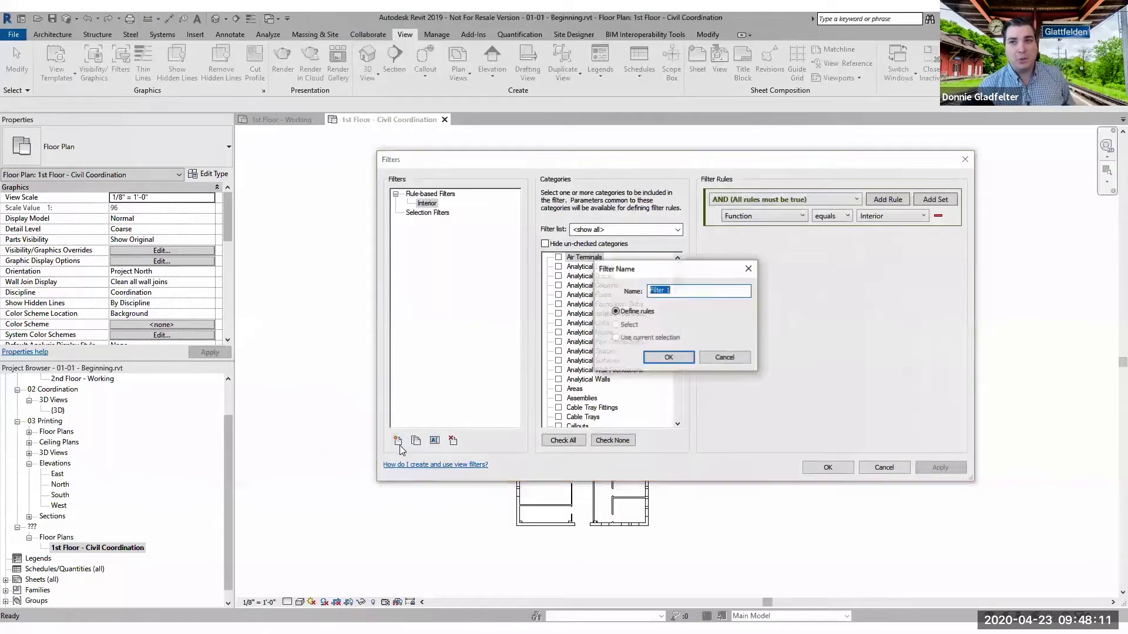
{"action": "type", "text": "Walls - Exterior"}
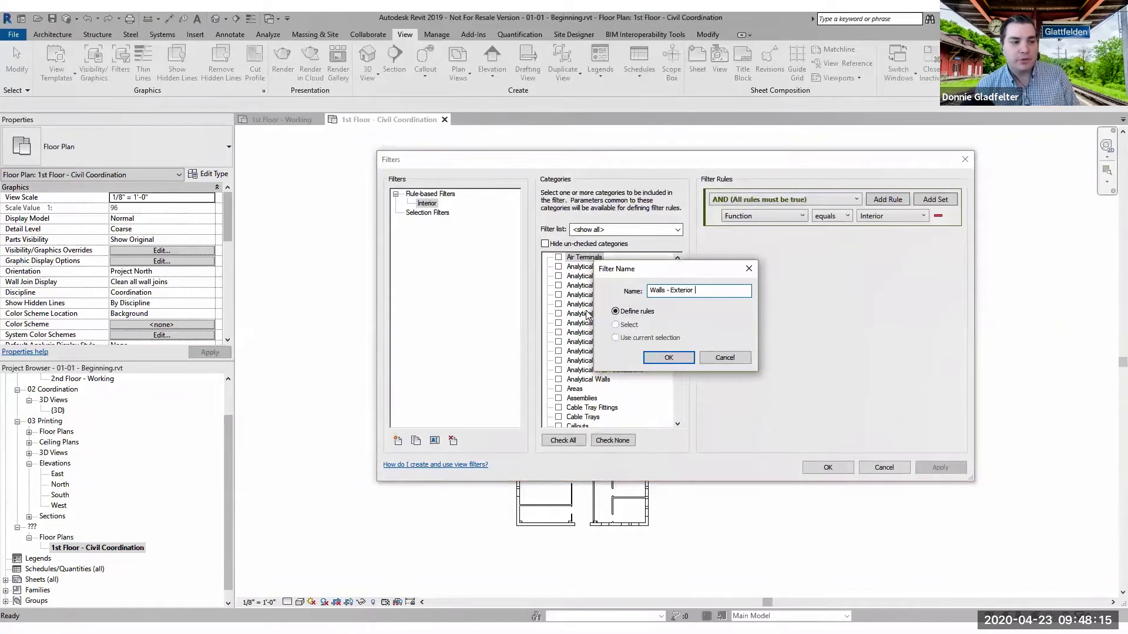
{"action": "type", "text": " Only"}
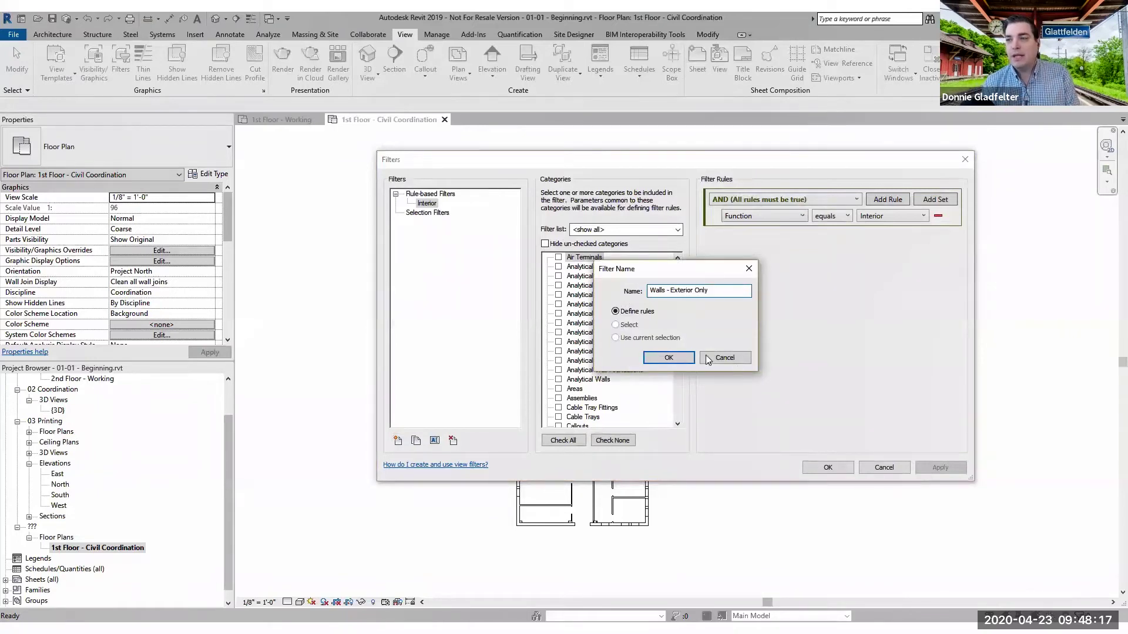
{"action": "left_click", "coordinate": [668, 358]}
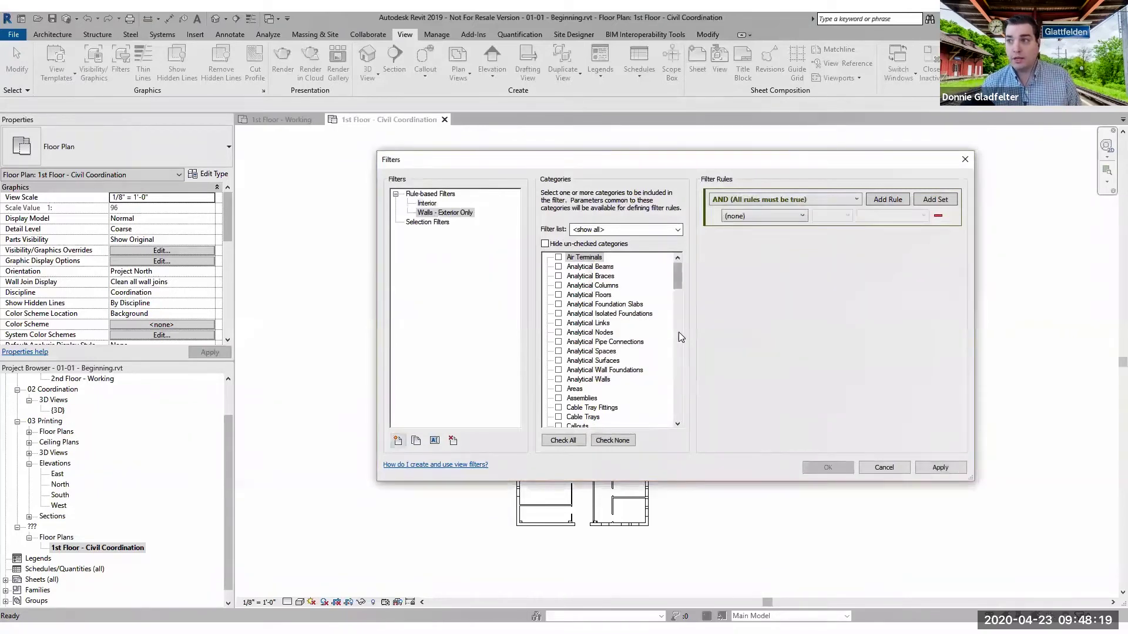
Step: Include the Walls category in the Walls - Exterior Only filter
{"action": "left_click_drag", "start_coordinate": [680, 277], "coordinate": [680, 411]}
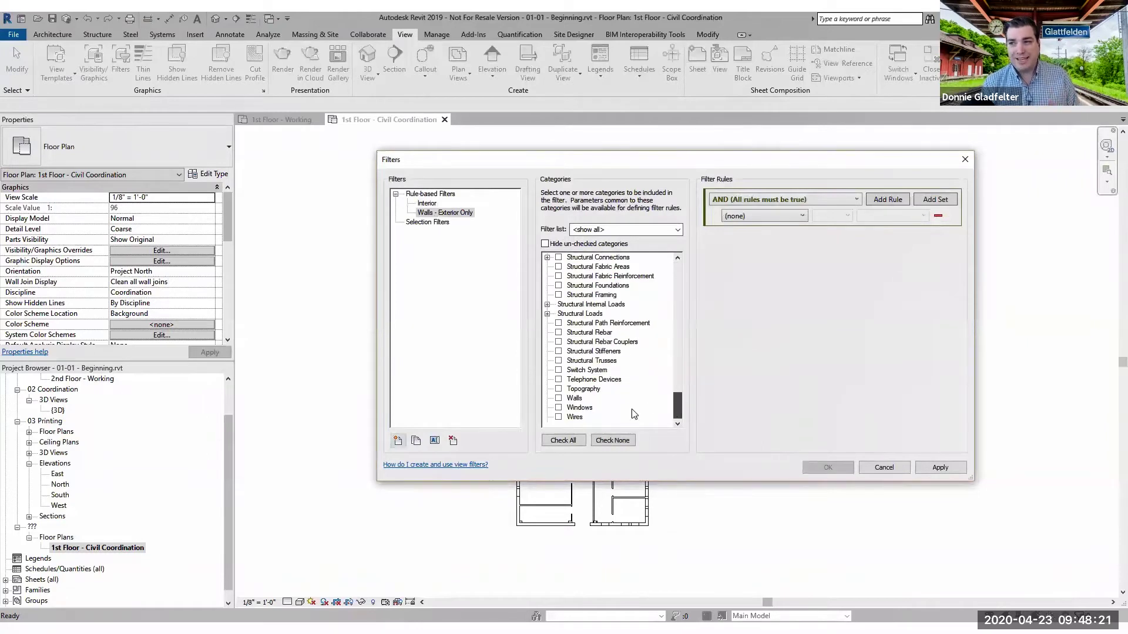
{"action": "left_click", "coordinate": [572, 399]}
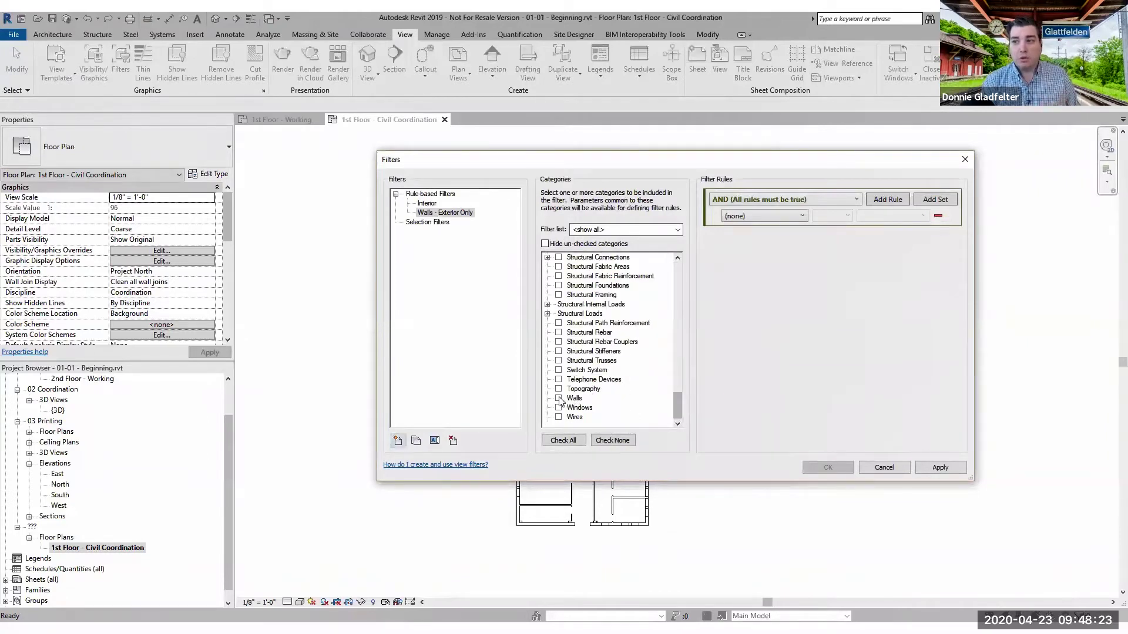
{"action": "left_click", "coordinate": [558, 398]}
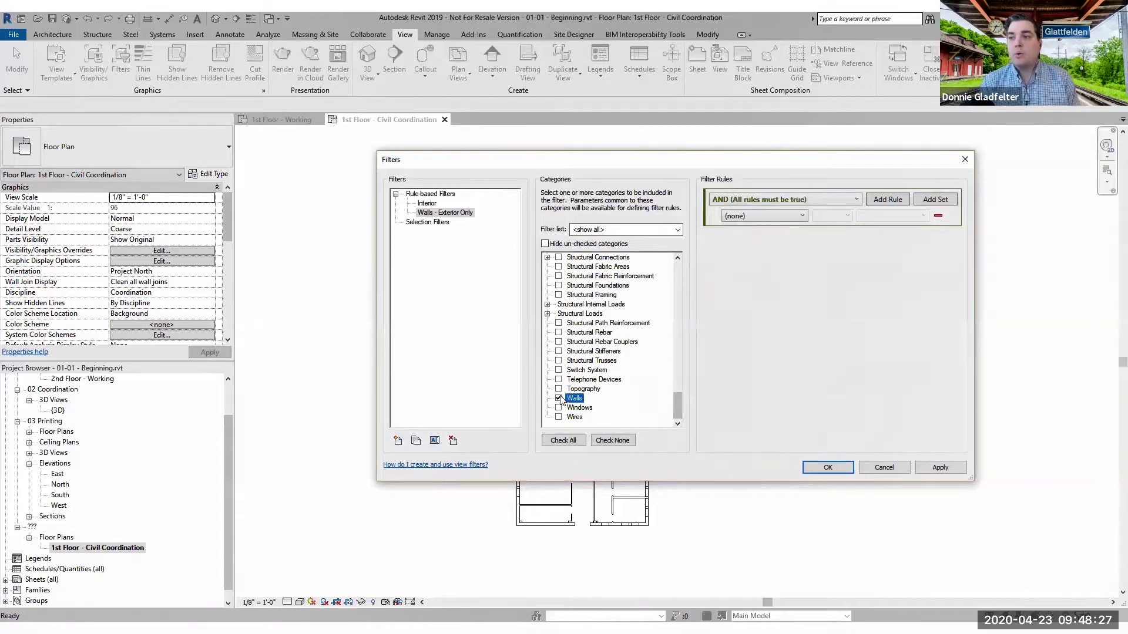
Step: Define the filter rule as Function does not equal Exterior, then apply and accept the filter definition
{"action": "left_click", "coordinate": [798, 218]}
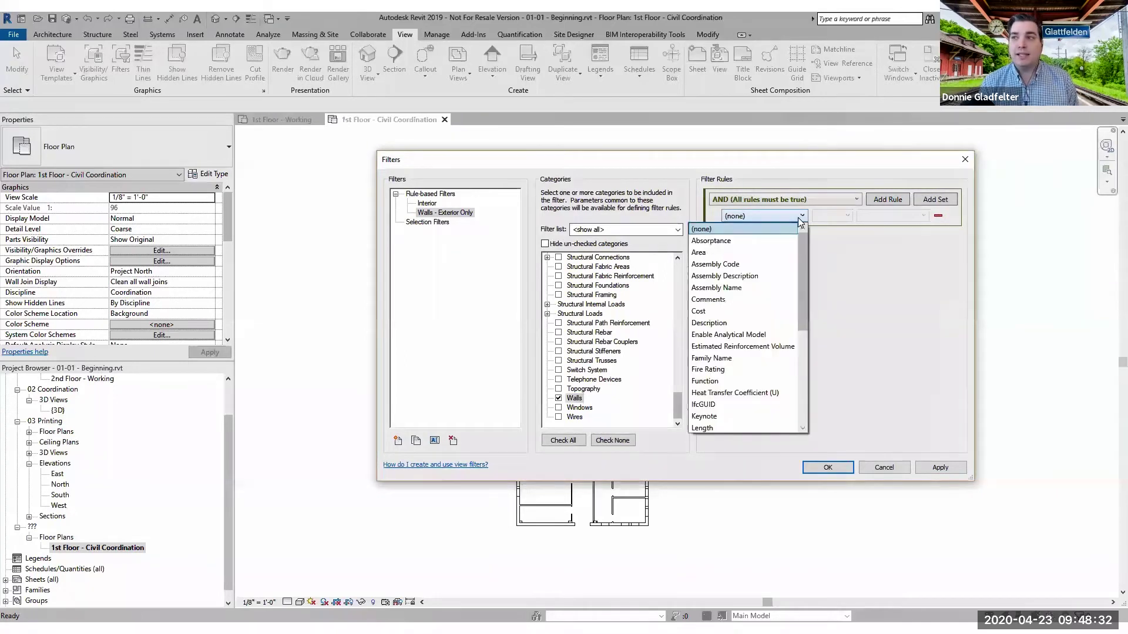
{"action": "left_click", "coordinate": [717, 382]}
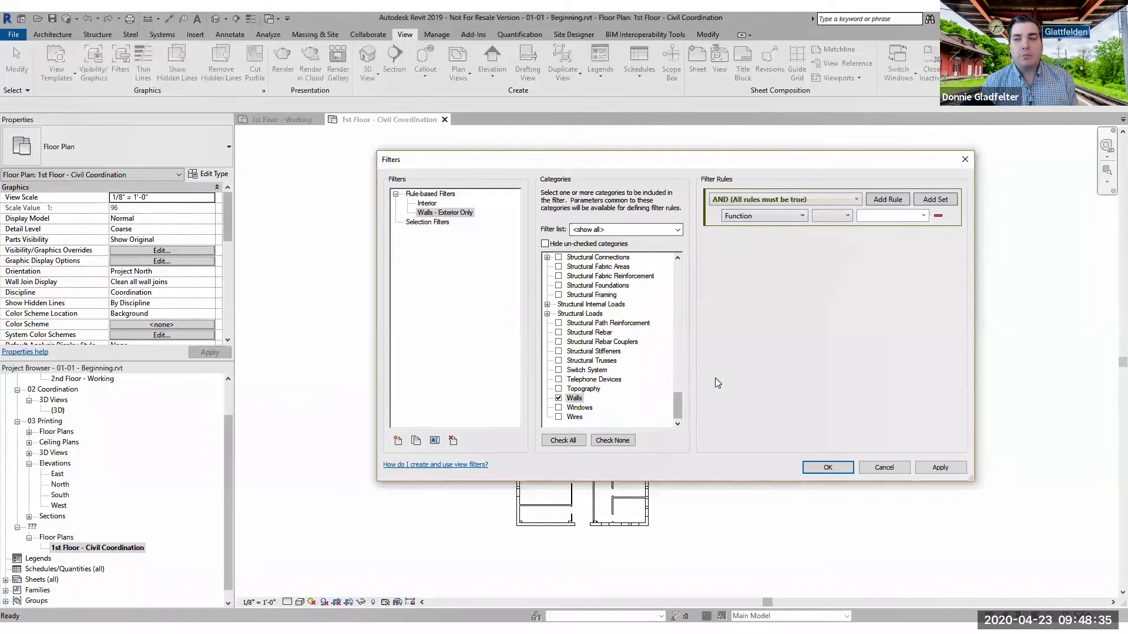
{"action": "left_click", "coordinate": [848, 217]}
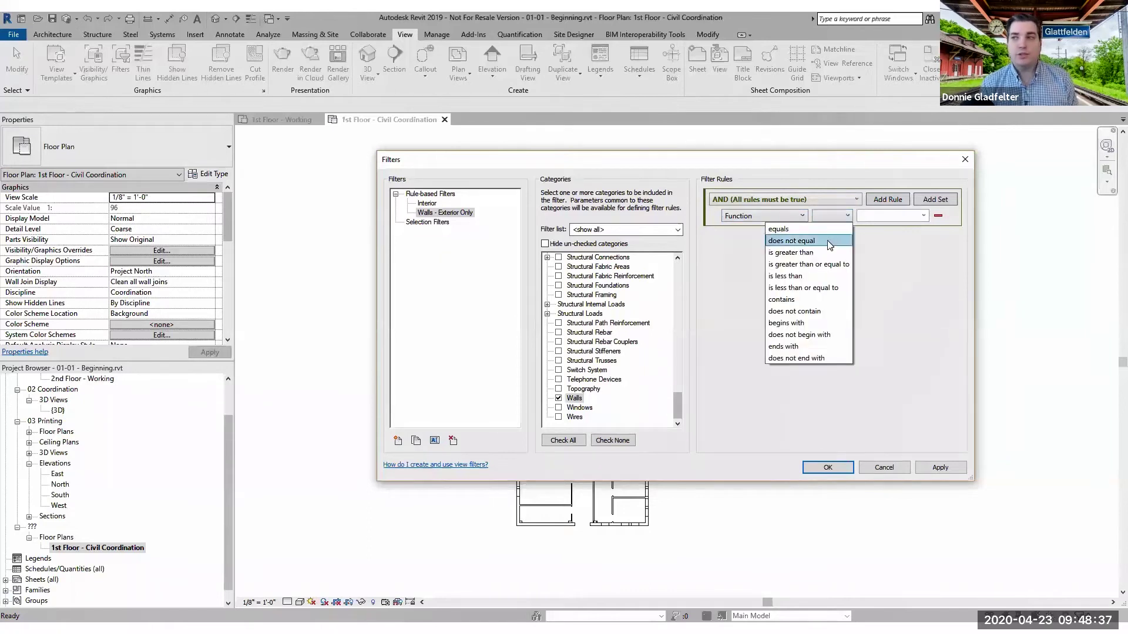
{"action": "left_click", "coordinate": [827, 241]}
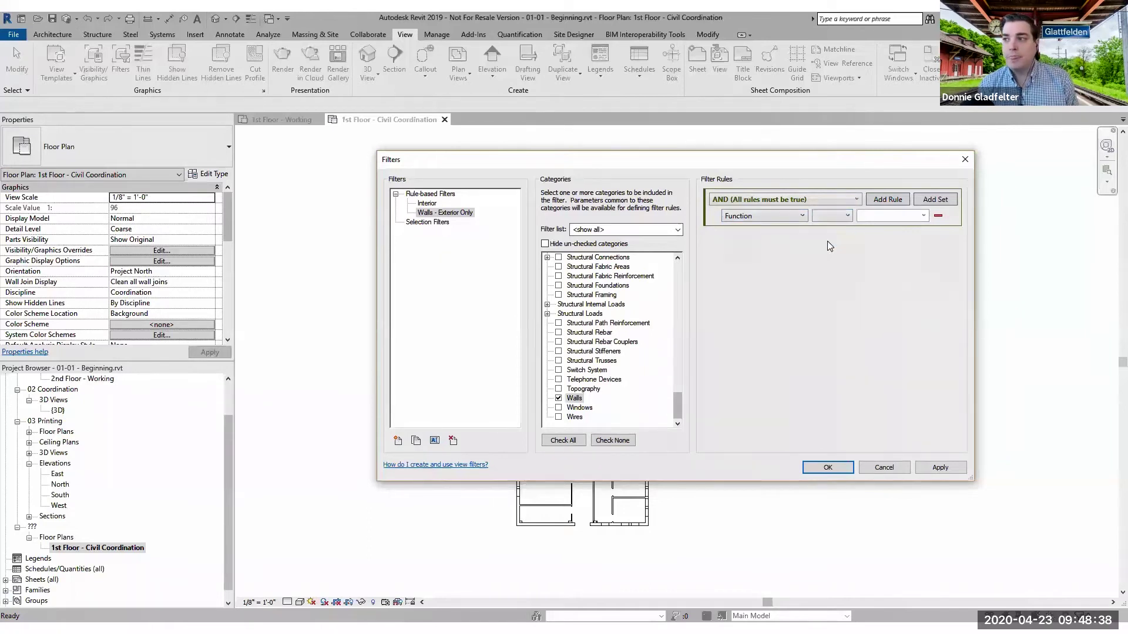
{"action": "left_click", "coordinate": [919, 218]}
{"action": "left_click", "coordinate": [897, 235]}
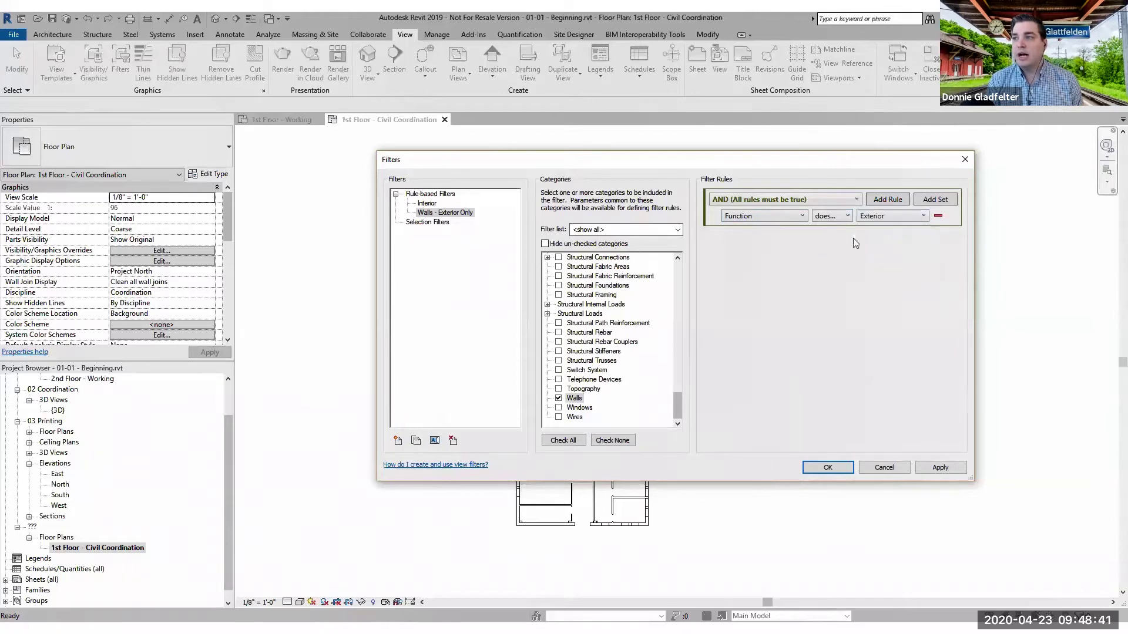
{"action": "left_click_drag", "start_coordinate": [376, 254], "coordinate": [249, 254]}
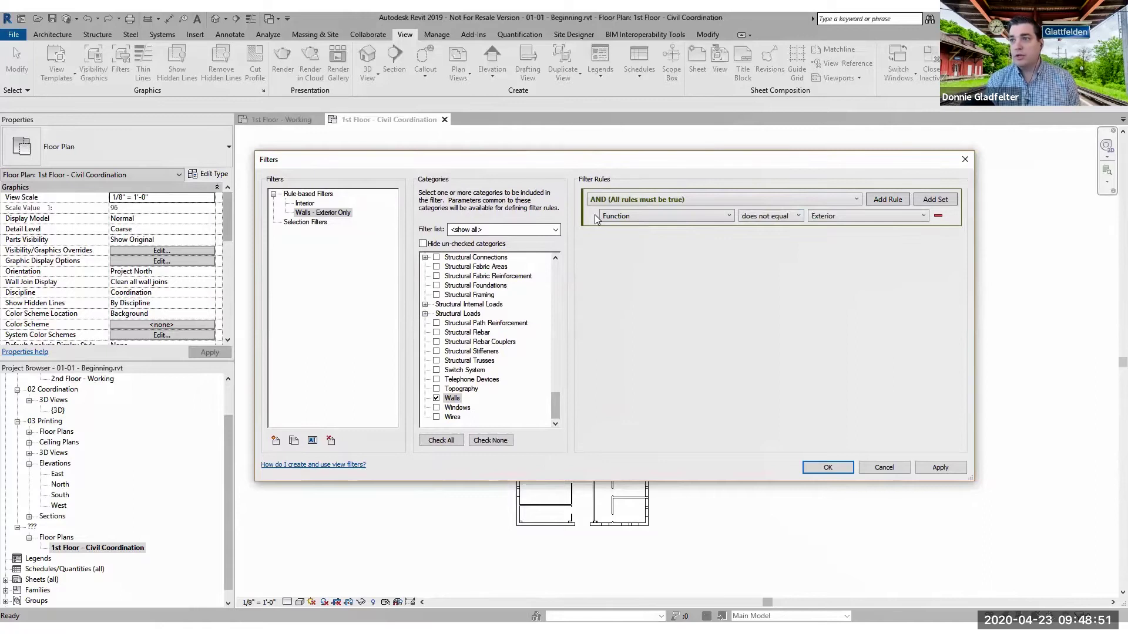
{"action": "left_click", "coordinate": [938, 470]}
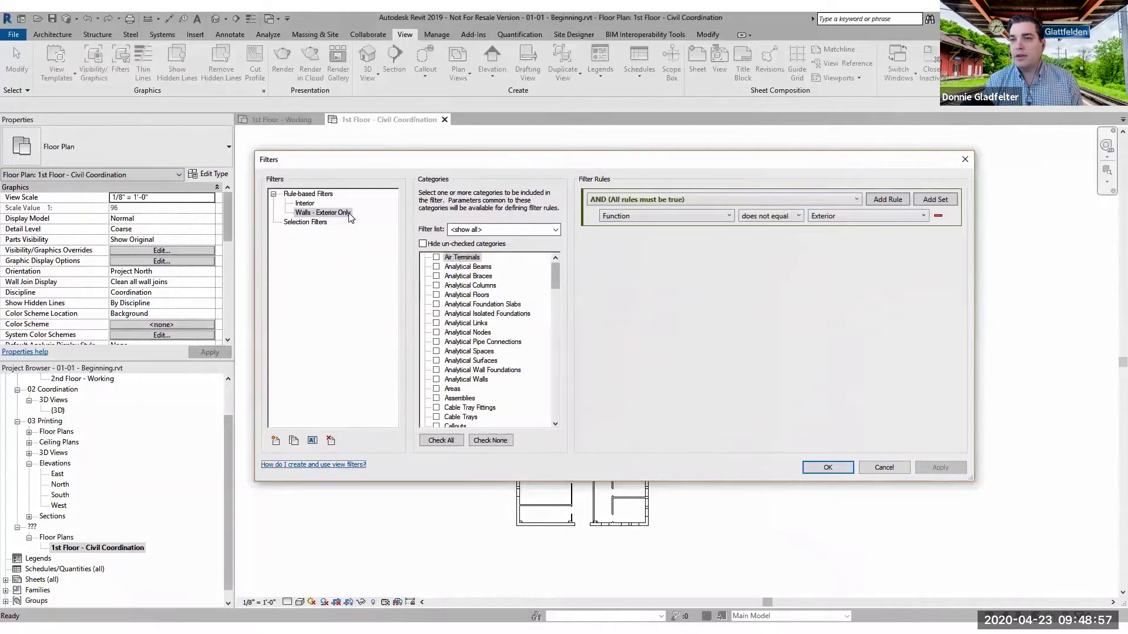
{"action": "left_click", "coordinate": [828, 468]}
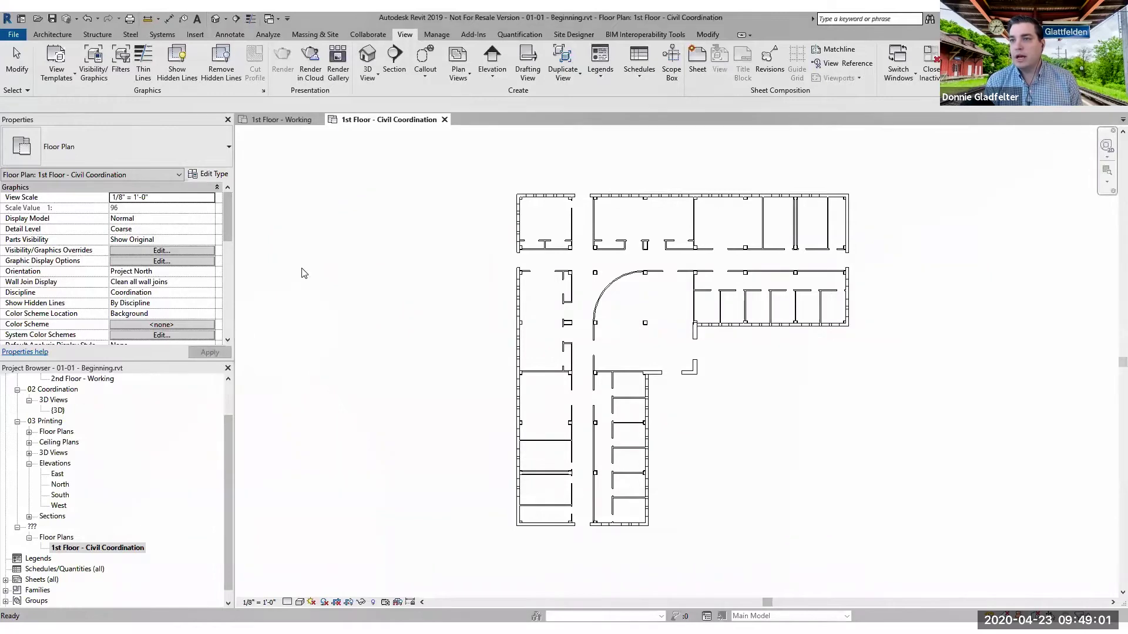
Step: Add the Walls - Exterior Only filter to the Visibility/Graphic Overrides of the 1st Floor - Civil Coordination view
{"action": "left_click", "coordinate": [94, 73]}
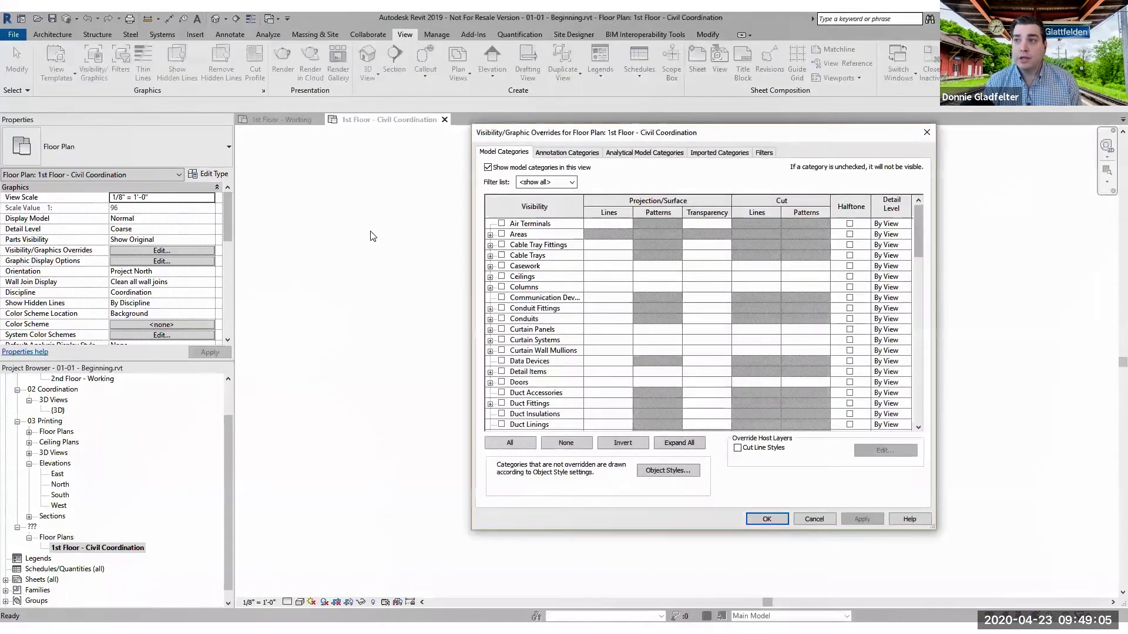
{"action": "left_click", "coordinate": [764, 154]}
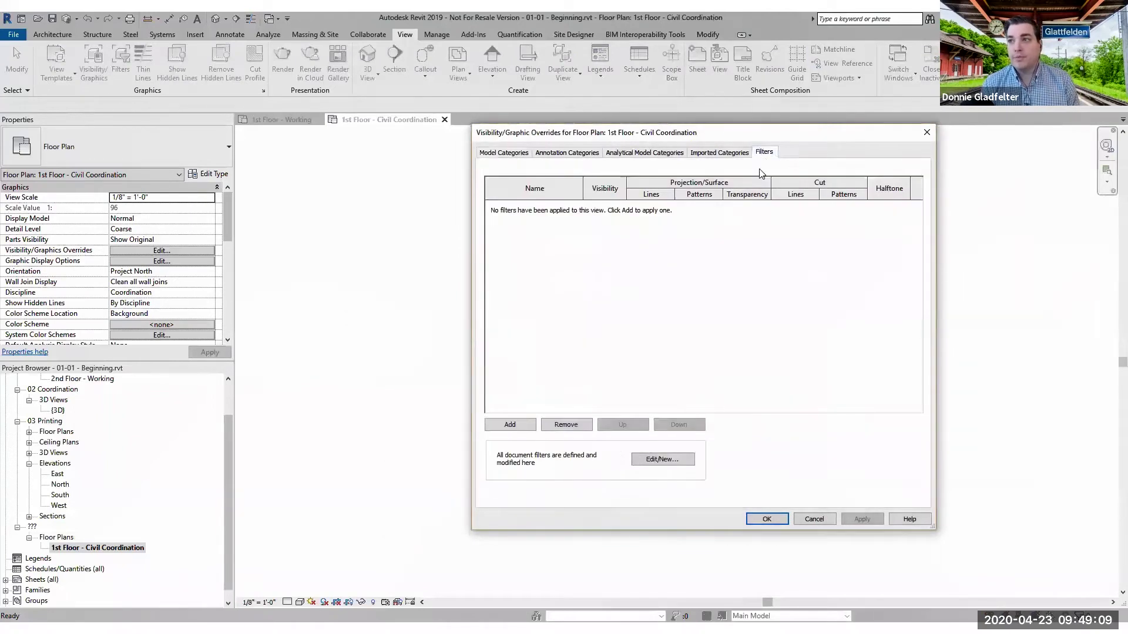
{"action": "left_click", "coordinate": [509, 425]}
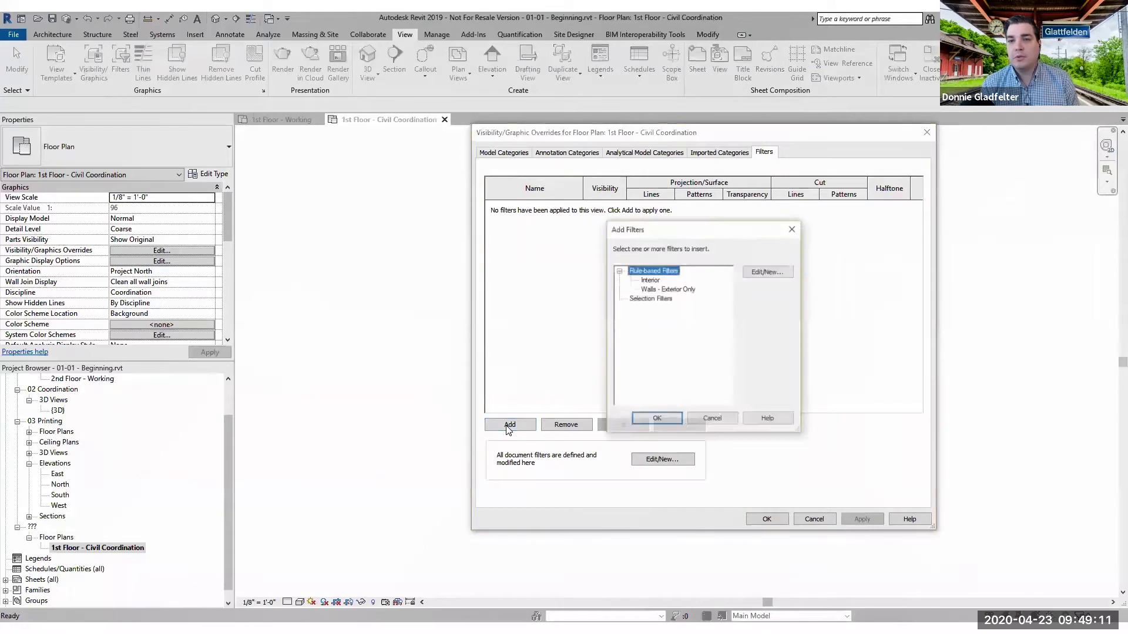
{"action": "left_click", "coordinate": [668, 290]}
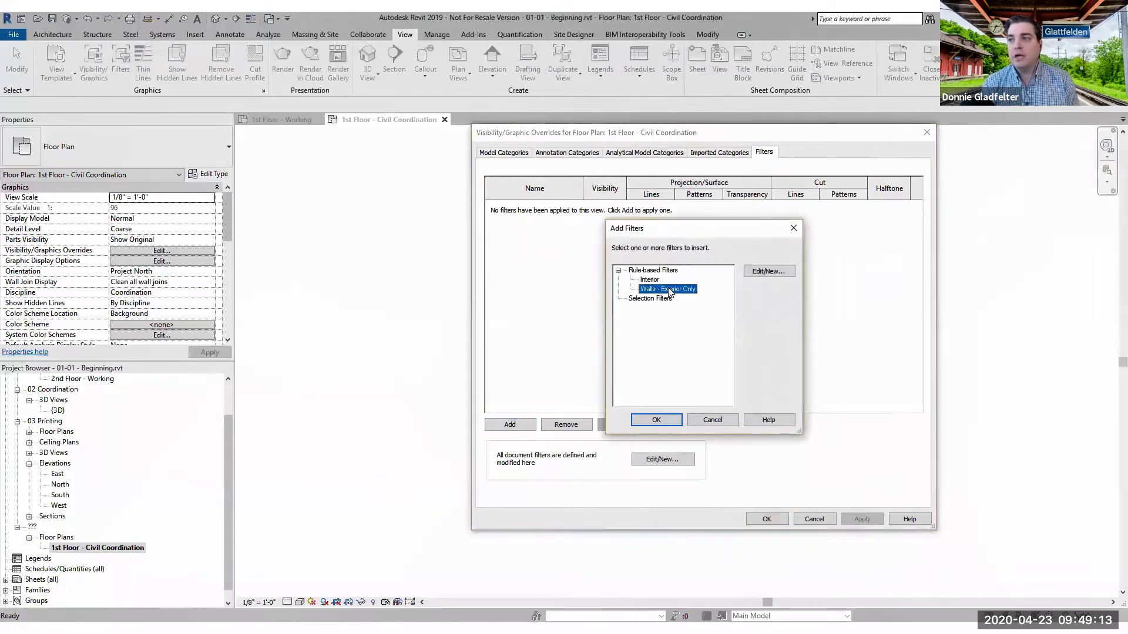
{"action": "left_click", "coordinate": [672, 423]}
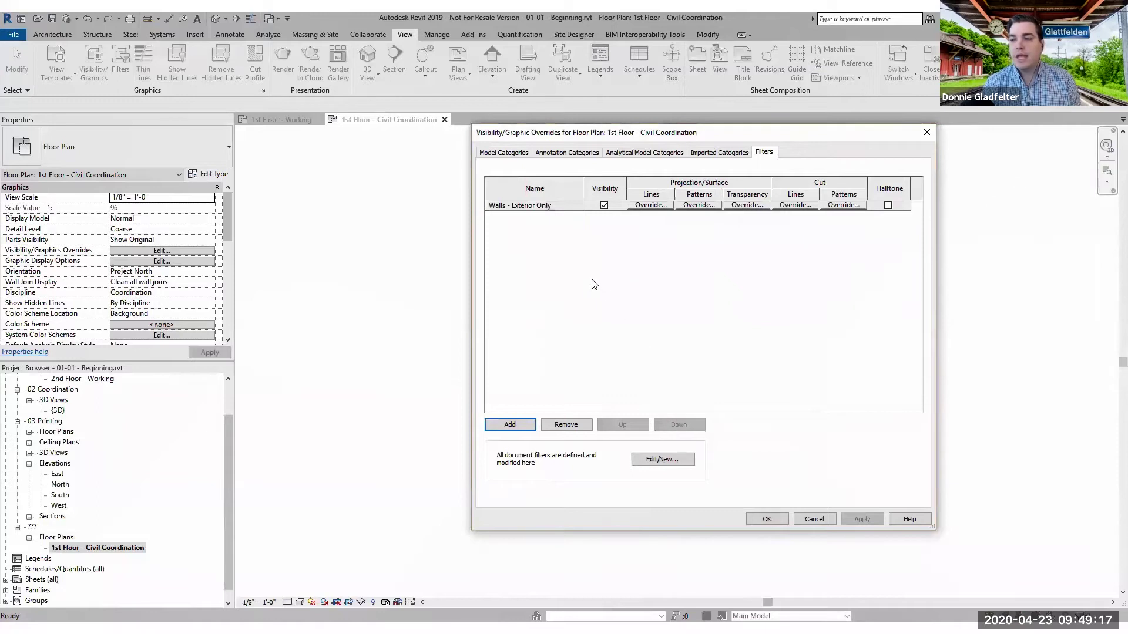
Step: Turn off the visibility of the Walls - Exterior Only filter in the view, then apply and accept the overrides
{"action": "key", "text": "ctrl"}
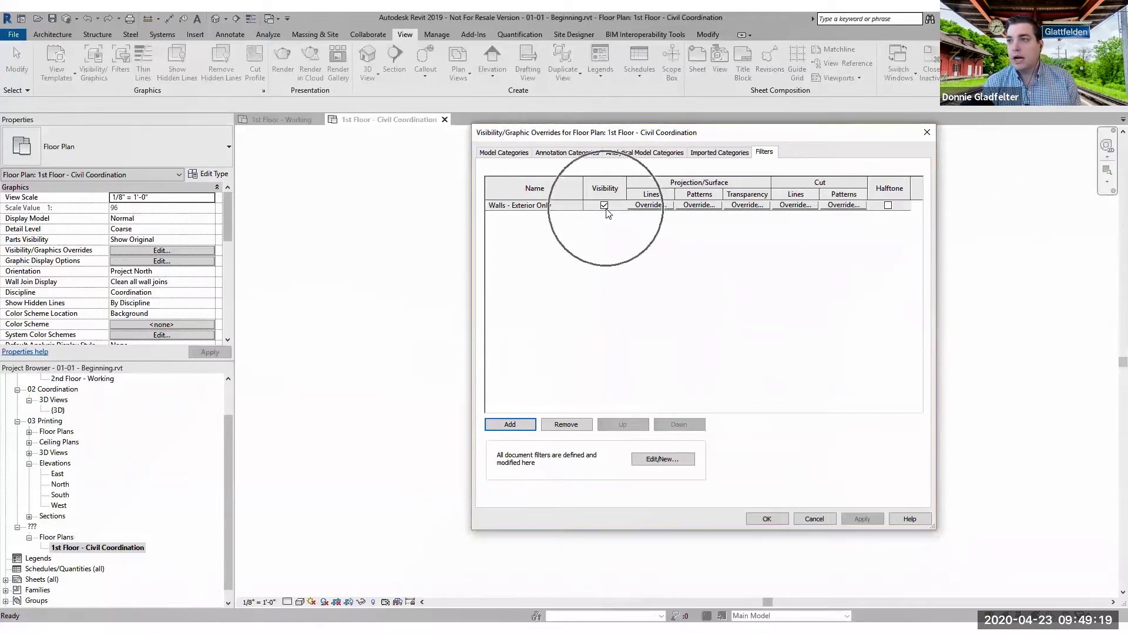
{"action": "key", "text": "ctrl"}
{"action": "left_click", "coordinate": [603, 205]}
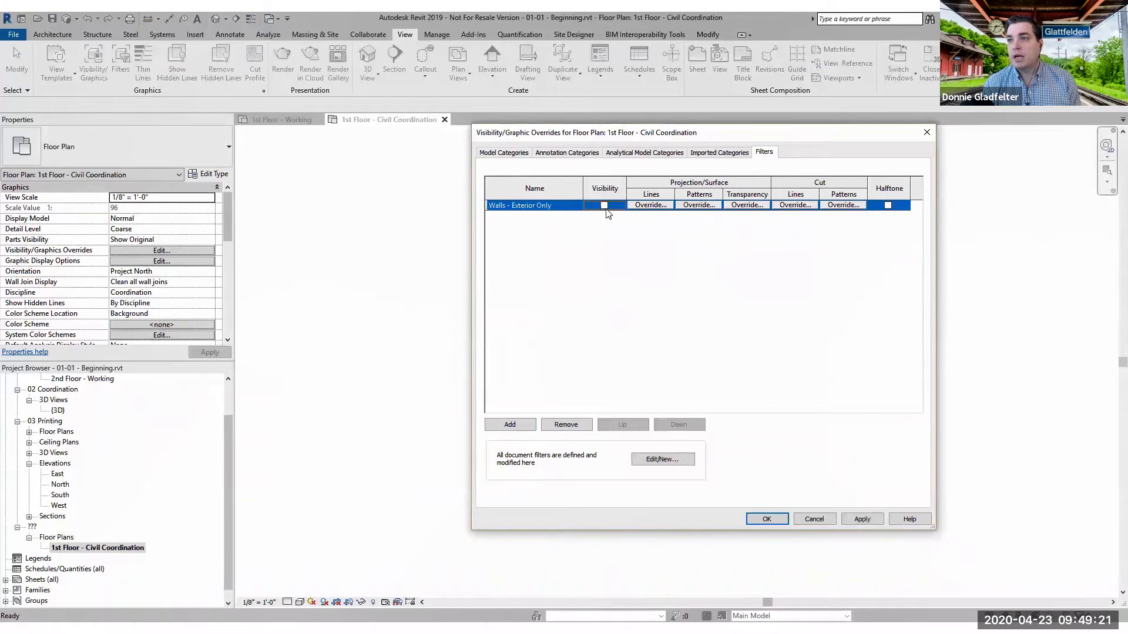
{"action": "left_click_drag", "start_coordinate": [625, 136], "coordinate": [187, 130]}
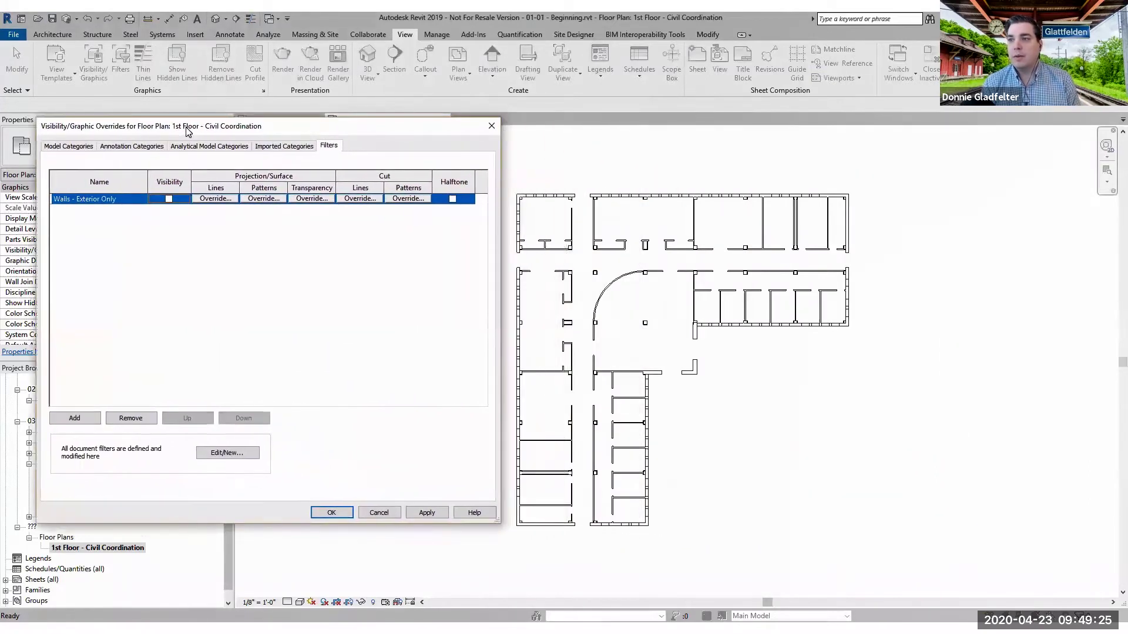
{"action": "left_click", "coordinate": [427, 513]}
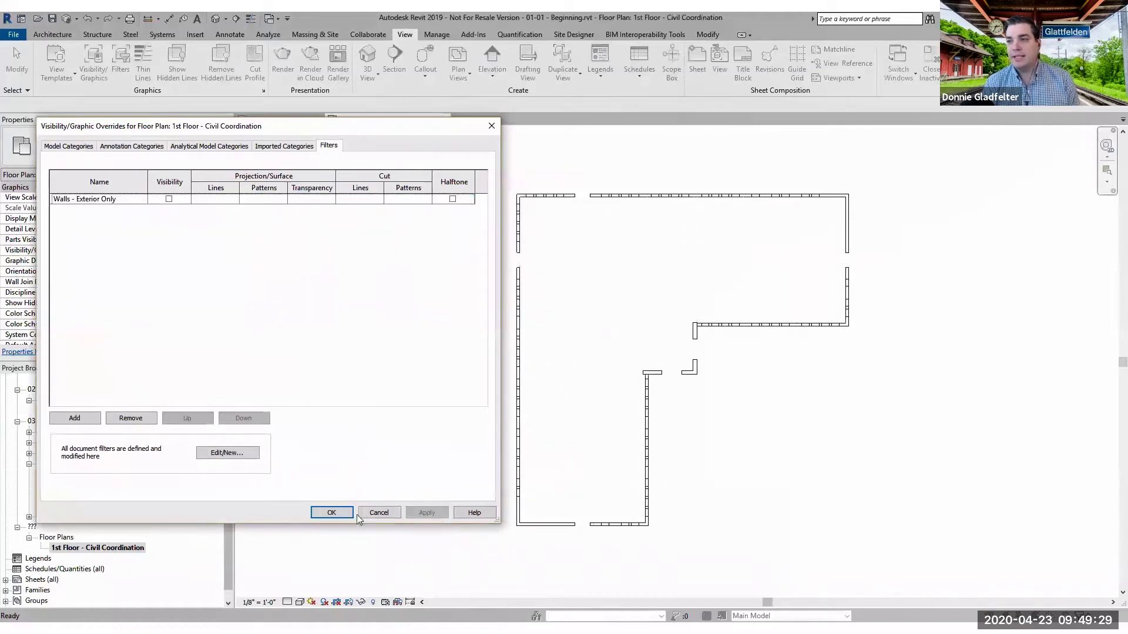
{"action": "left_click", "coordinate": [320, 514]}
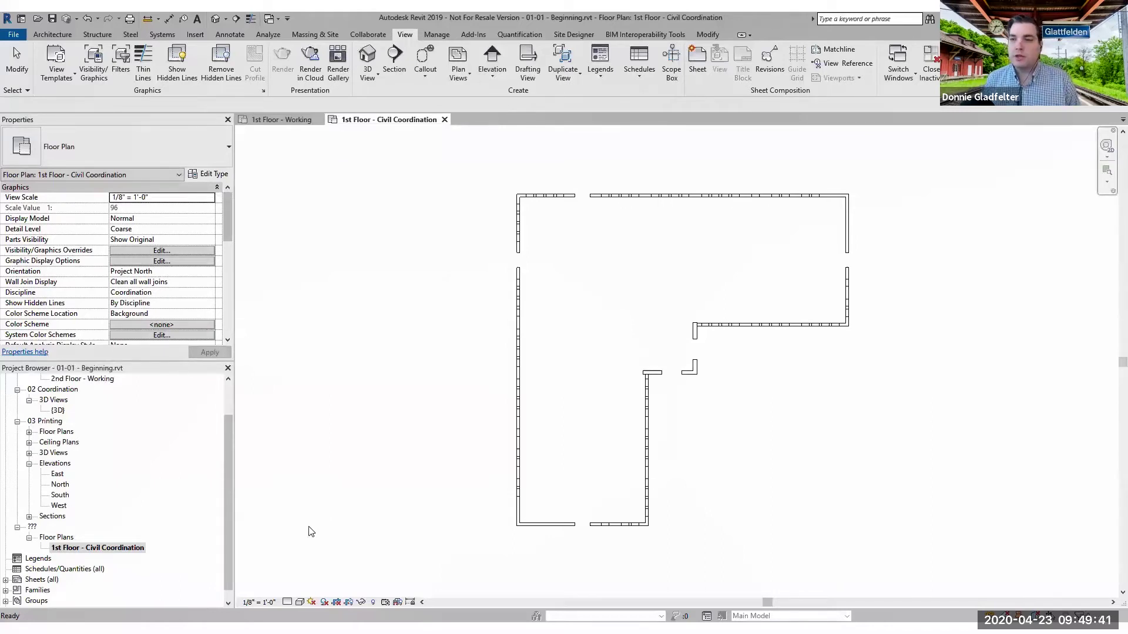
Step: Start a DWG export of the current 1st Floor - Civil Coordination view, targeting the 01_Project - Match Made folder
{"action": "left_click", "coordinate": [52, 34]}
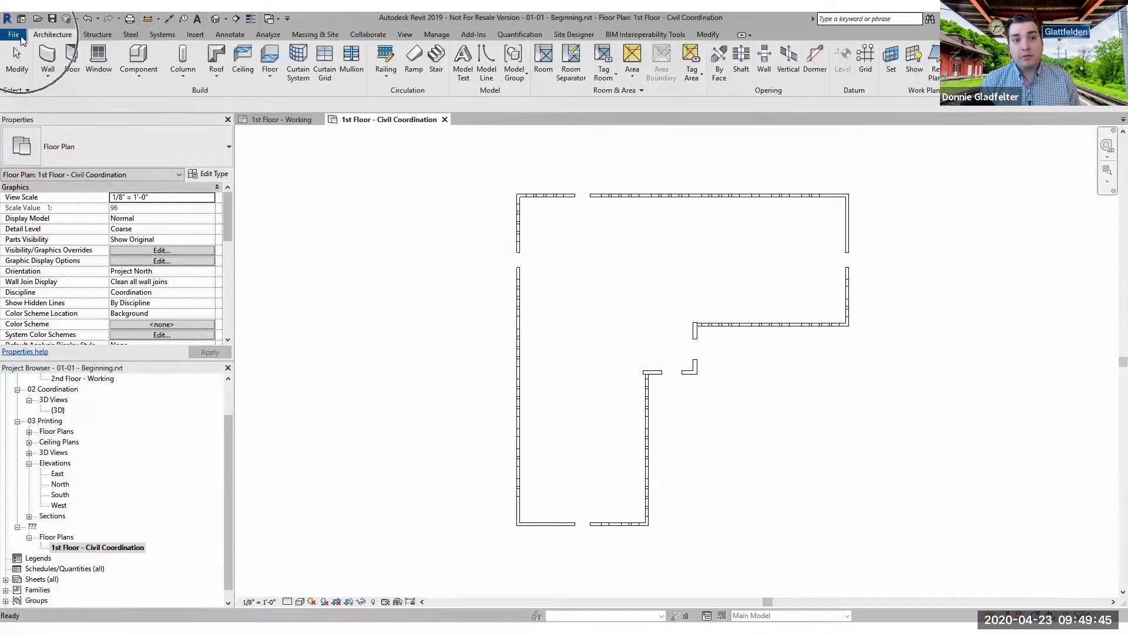
{"action": "left_click", "coordinate": [20, 36]}
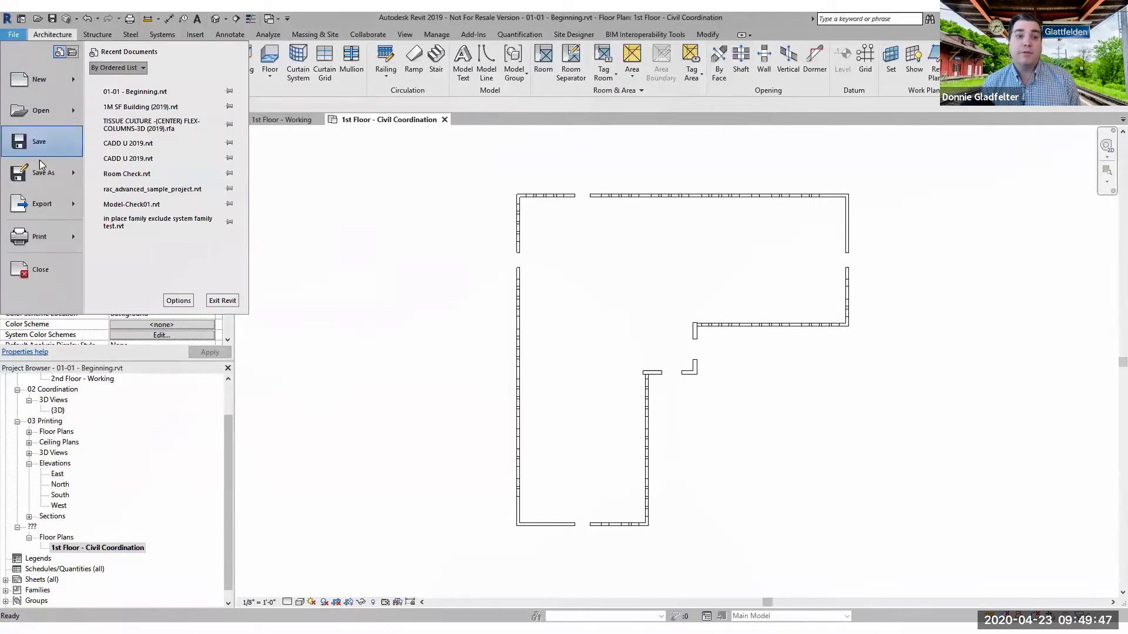
{"action": "mouse_move", "coordinate": [43, 206]}
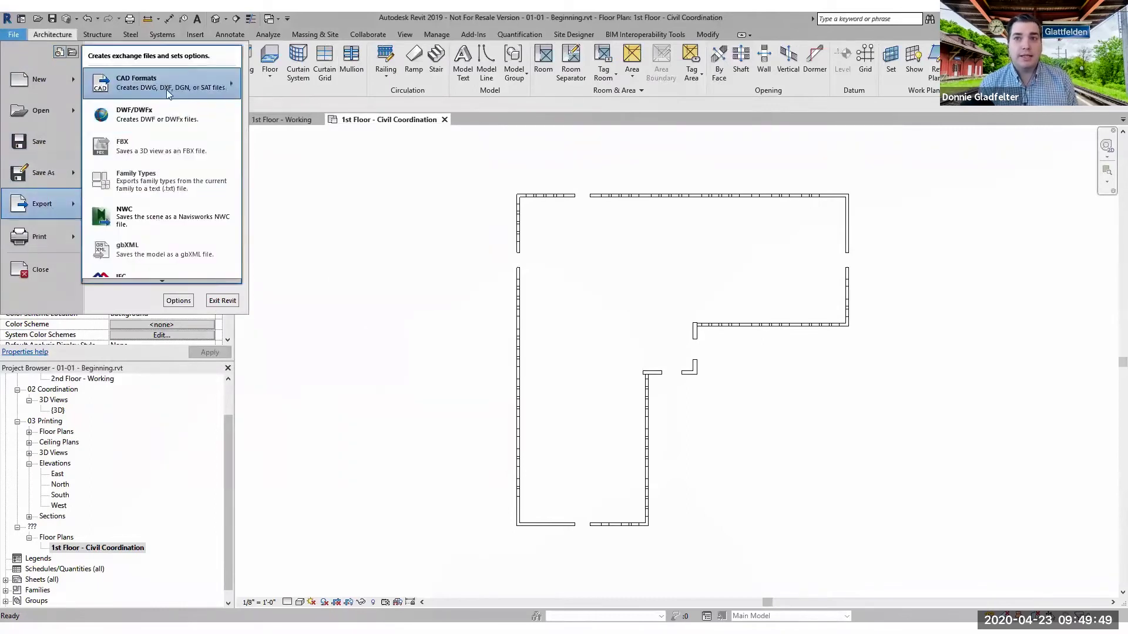
{"action": "mouse_move", "coordinate": [167, 87]}
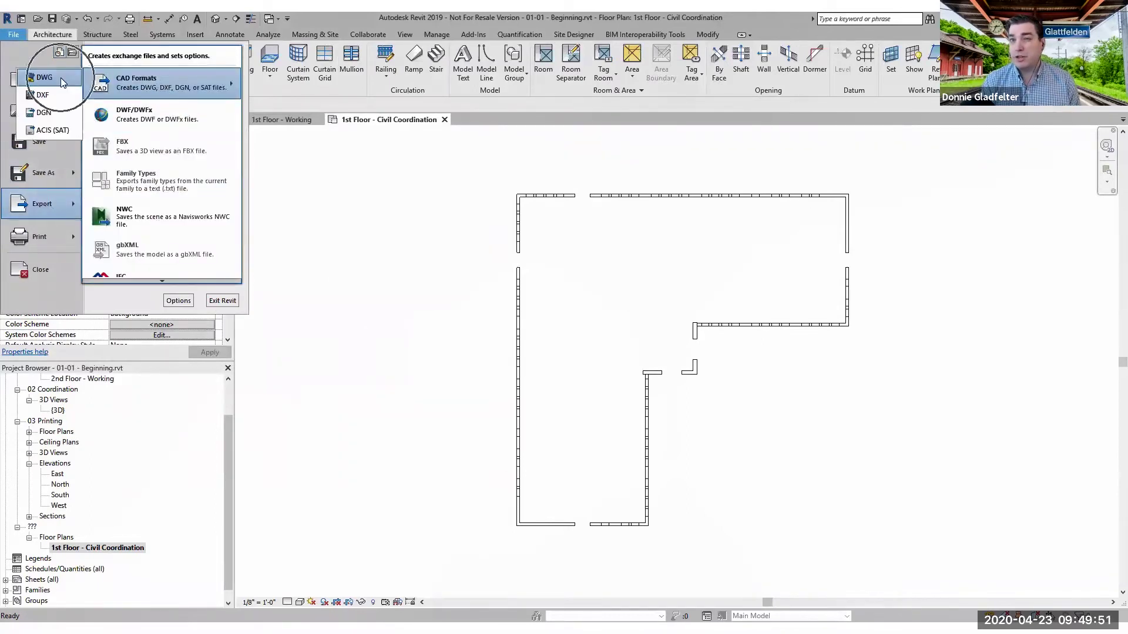
{"action": "key", "text": "Escape"}
{"action": "key", "text": "Escape"}
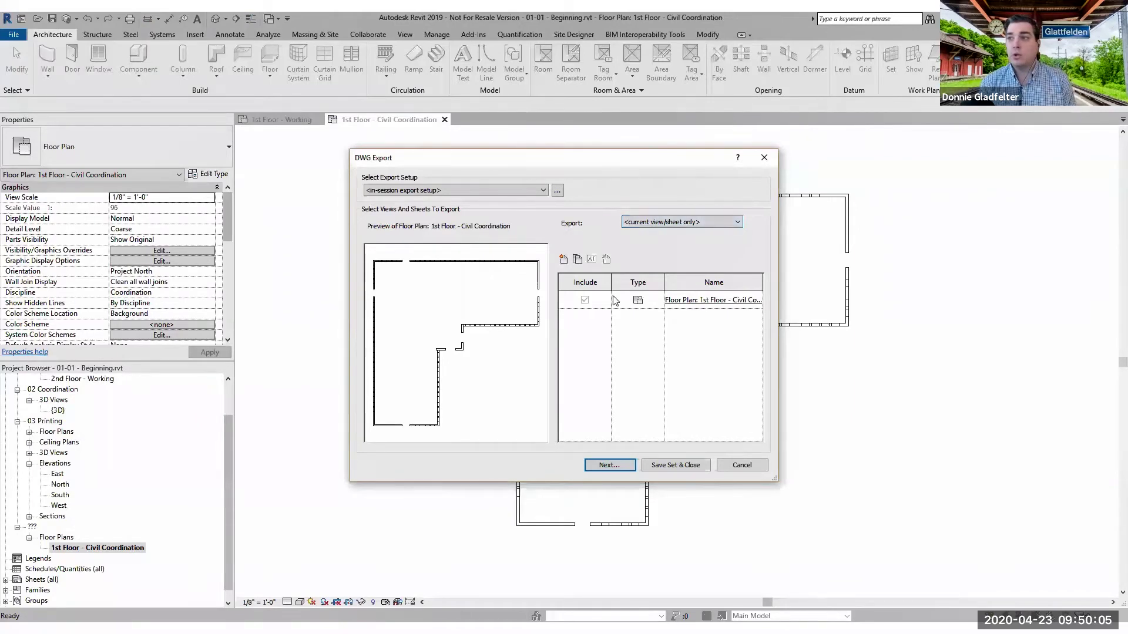
{"action": "left_click", "coordinate": [609, 466]}
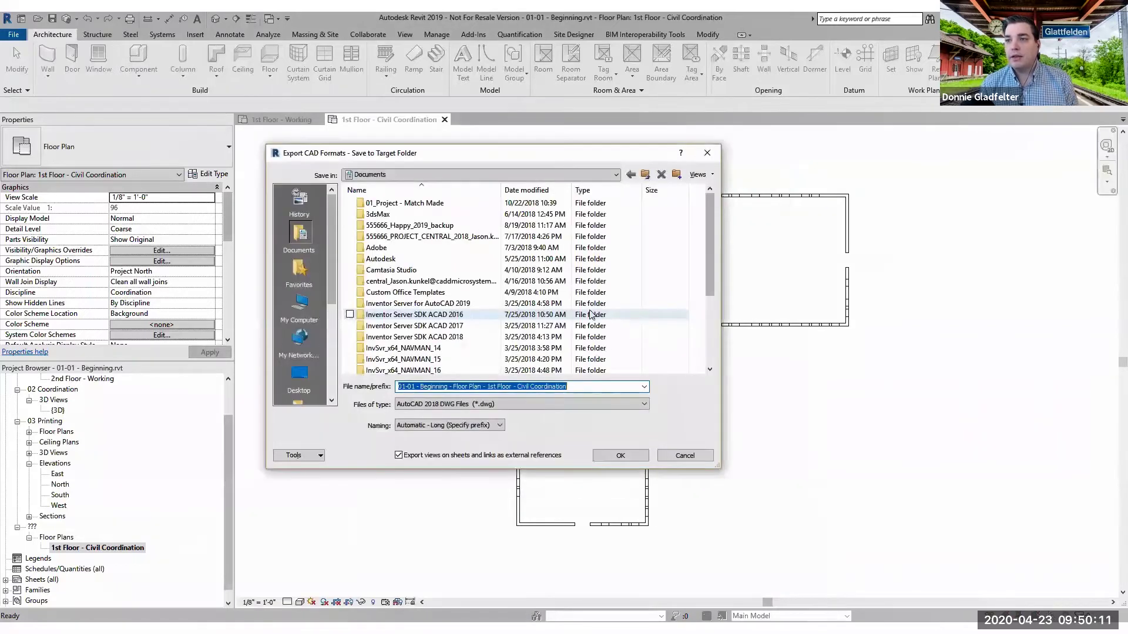
{"action": "double_click", "coordinate": [436, 204]}
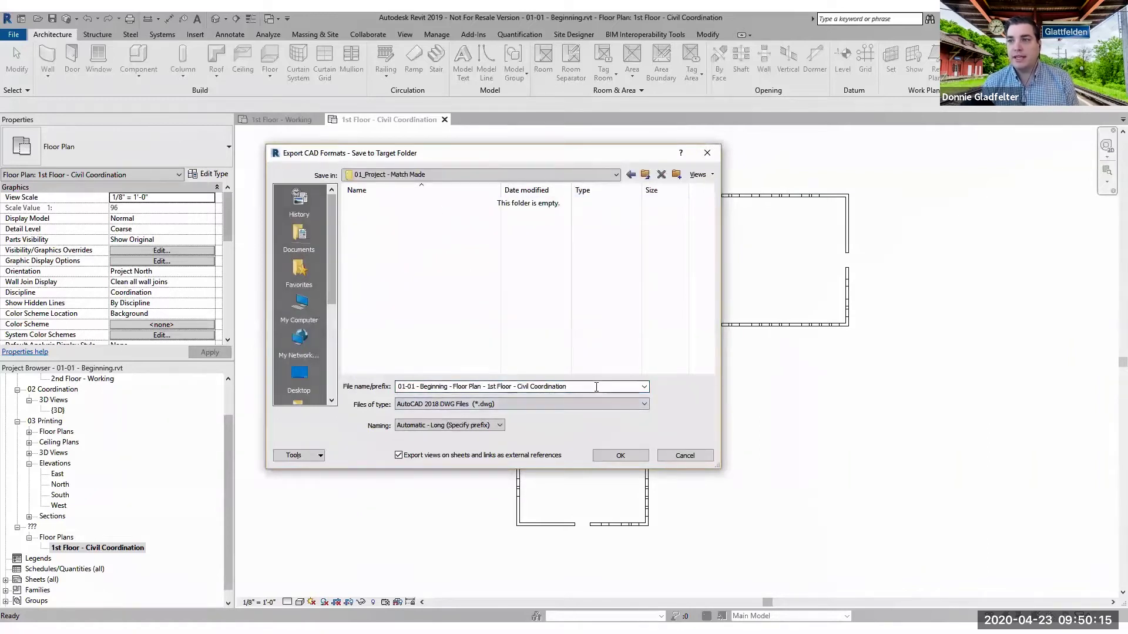
Step: Export the DWG with Automatic - Short naming and AutoCAD 2007 file type, without exporting views on sheets and links as external references
{"action": "left_click", "coordinate": [481, 426]}
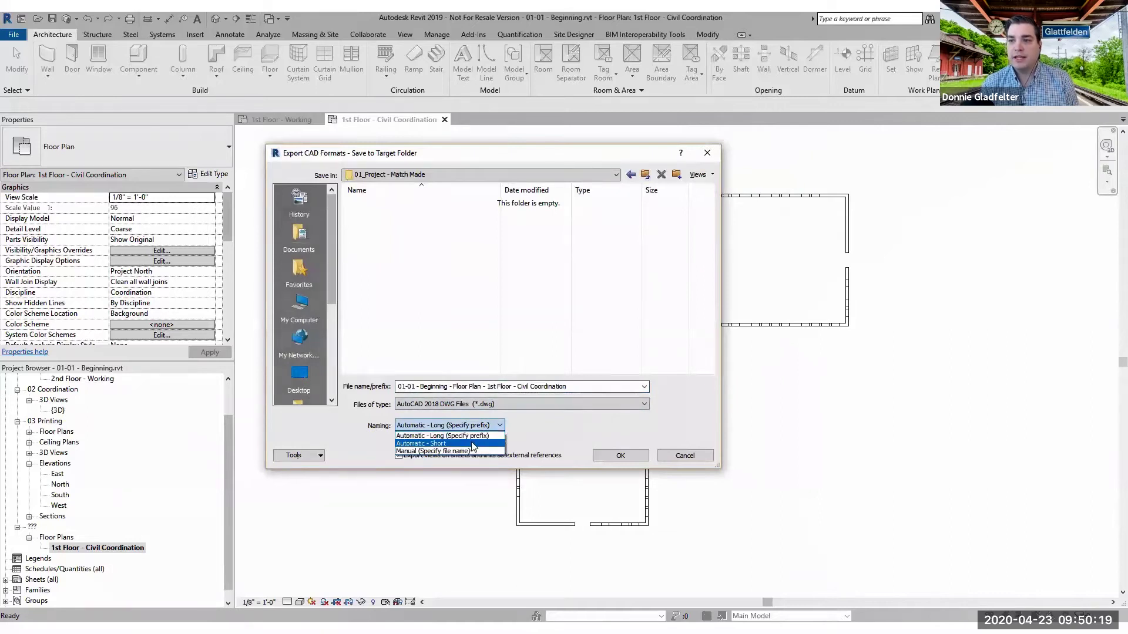
{"action": "left_click", "coordinate": [473, 445]}
{"action": "left_click", "coordinate": [520, 404]}
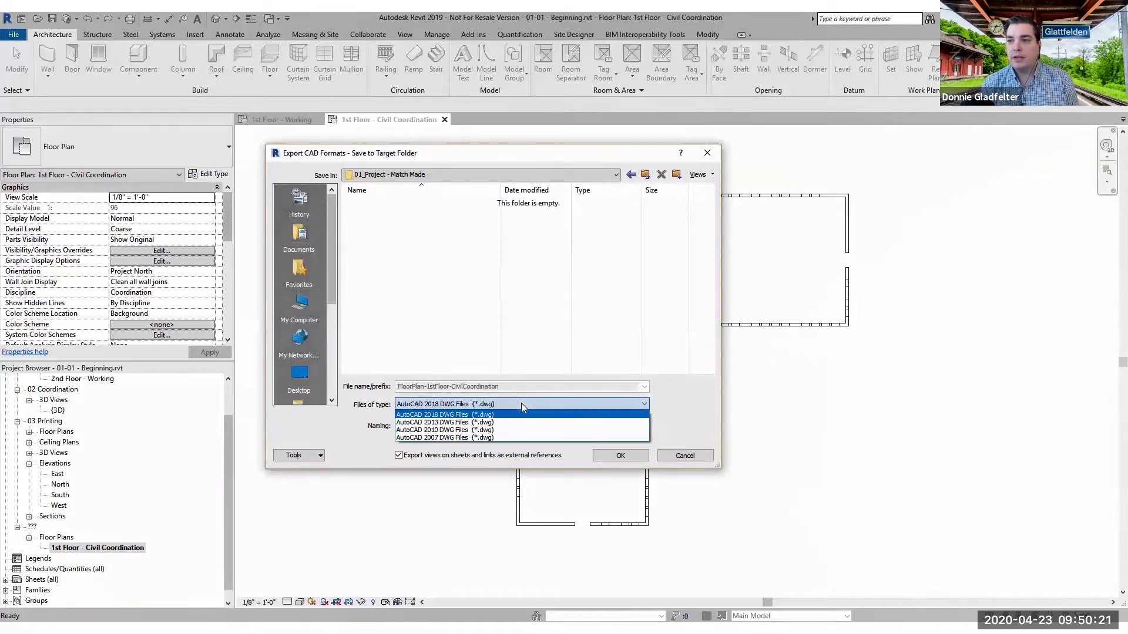
{"action": "left_click", "coordinate": [514, 438]}
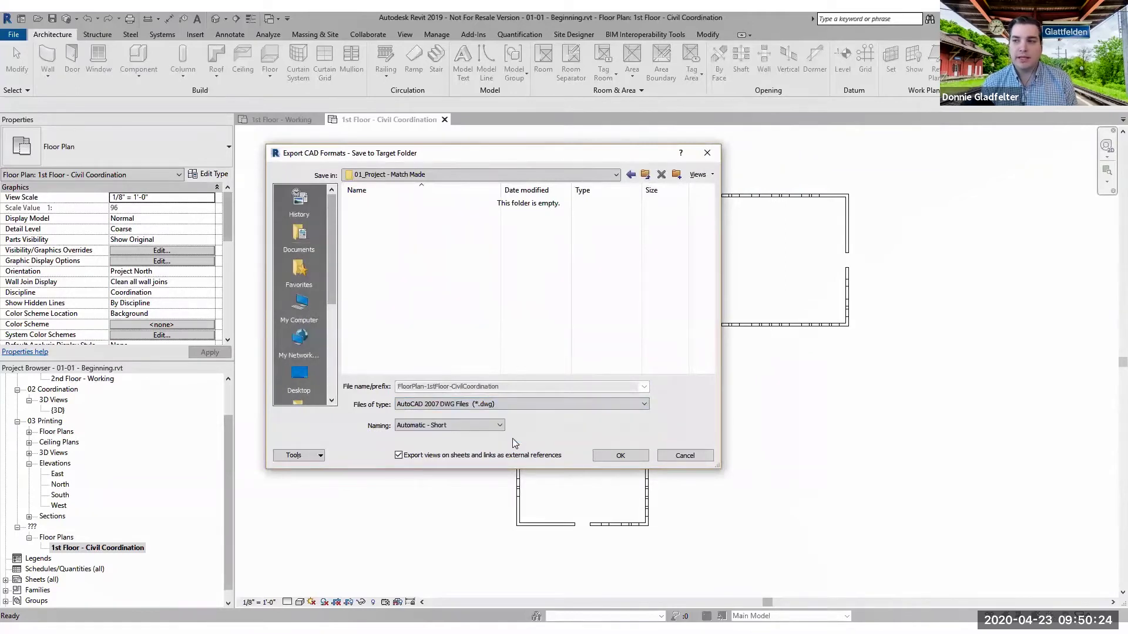
{"action": "left_click", "coordinate": [399, 456]}
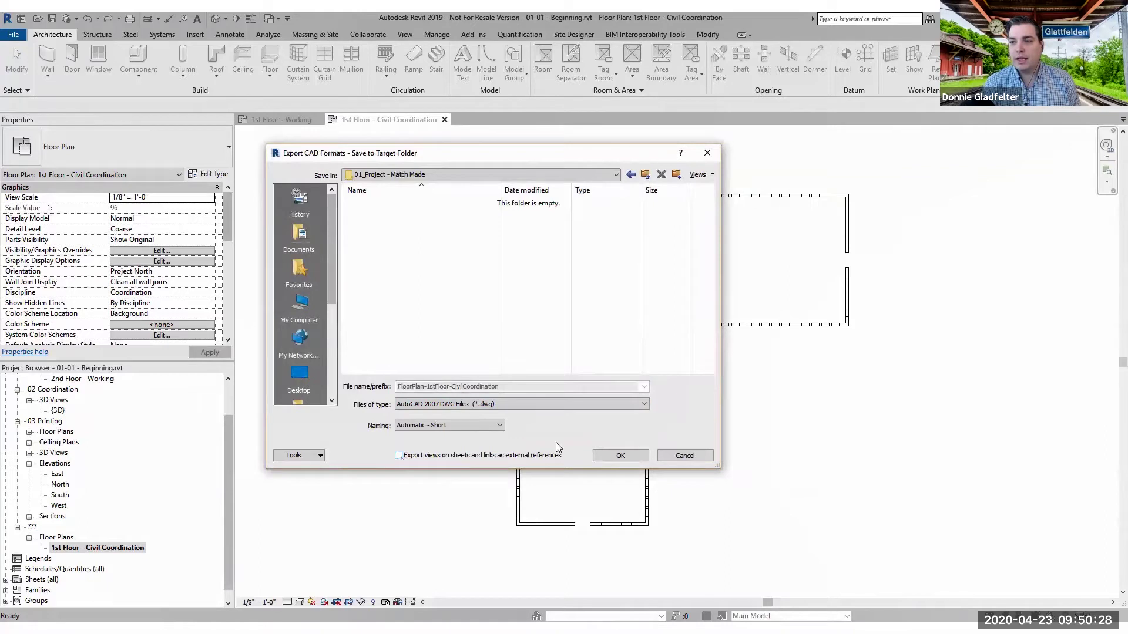
{"action": "left_click", "coordinate": [631, 458]}
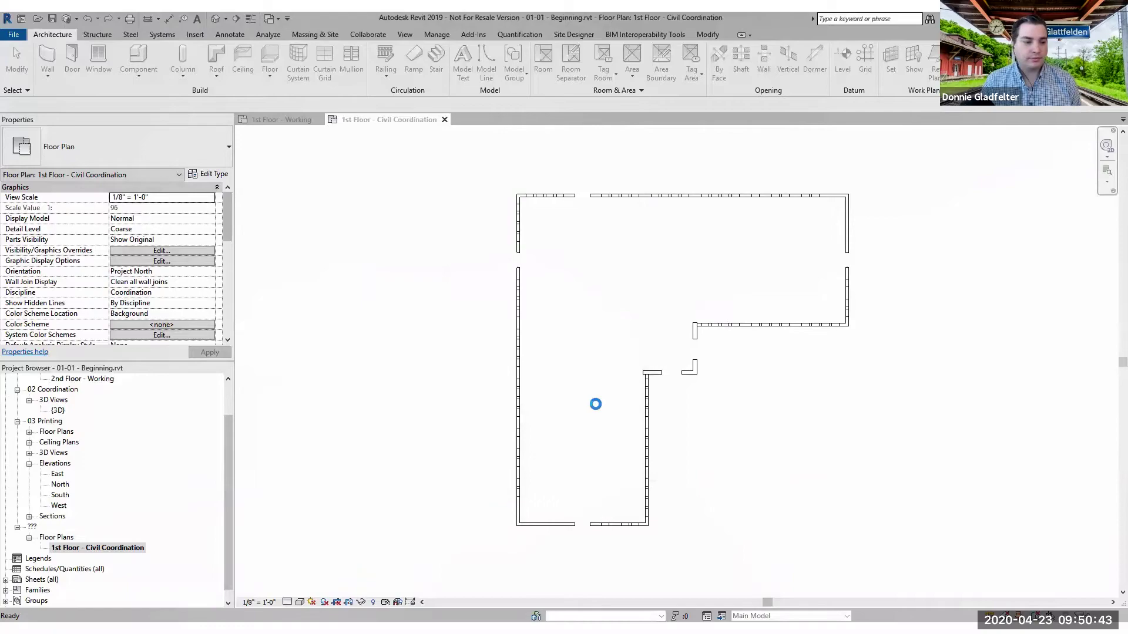
Step: Switch to Civil 3D and move the outer wall lines at four corners of the Revit building footprint to layer 0
{"action": "key", "text": "alt+Tab"}
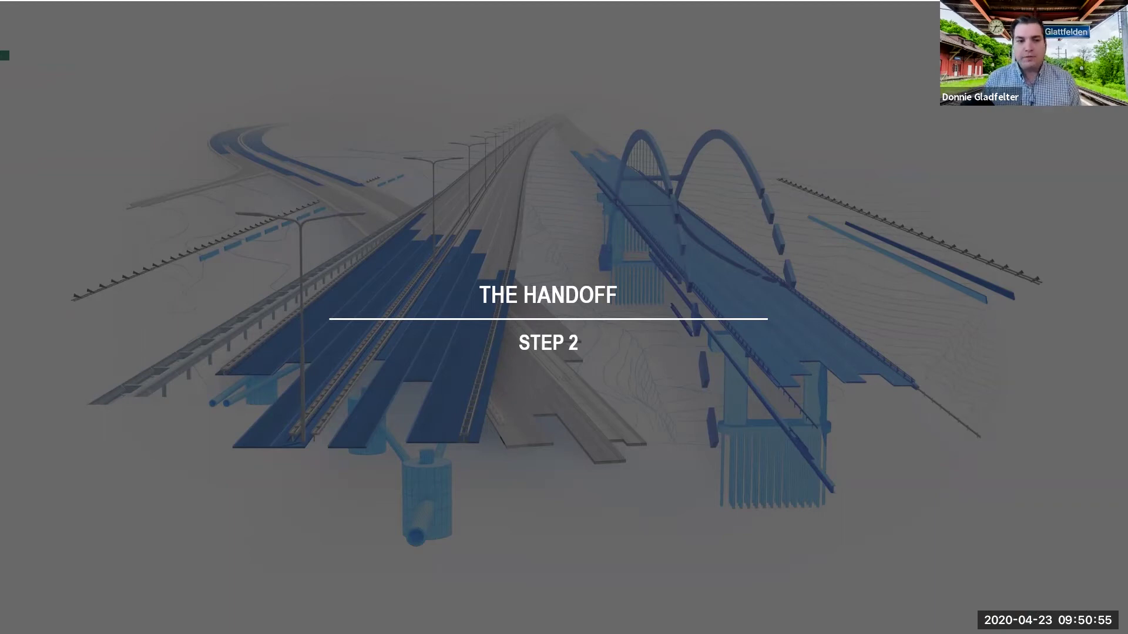
{"action": "key", "text": "alt+Tab"}
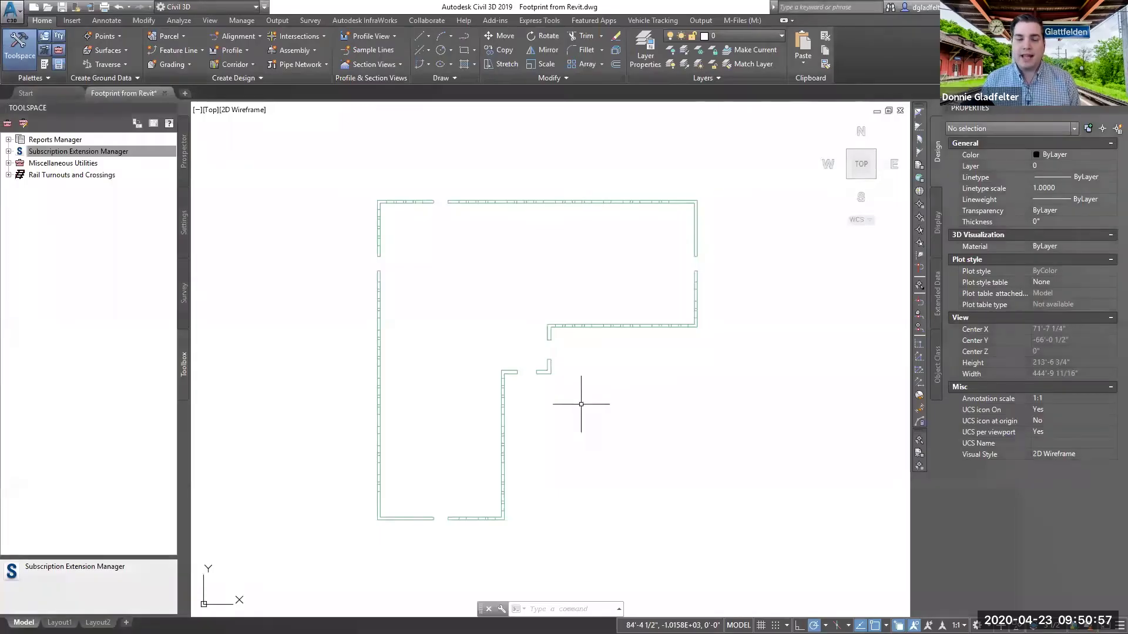
{"action": "left_click", "coordinate": [562, 383]}
{"action": "left_click", "coordinate": [549, 372]}
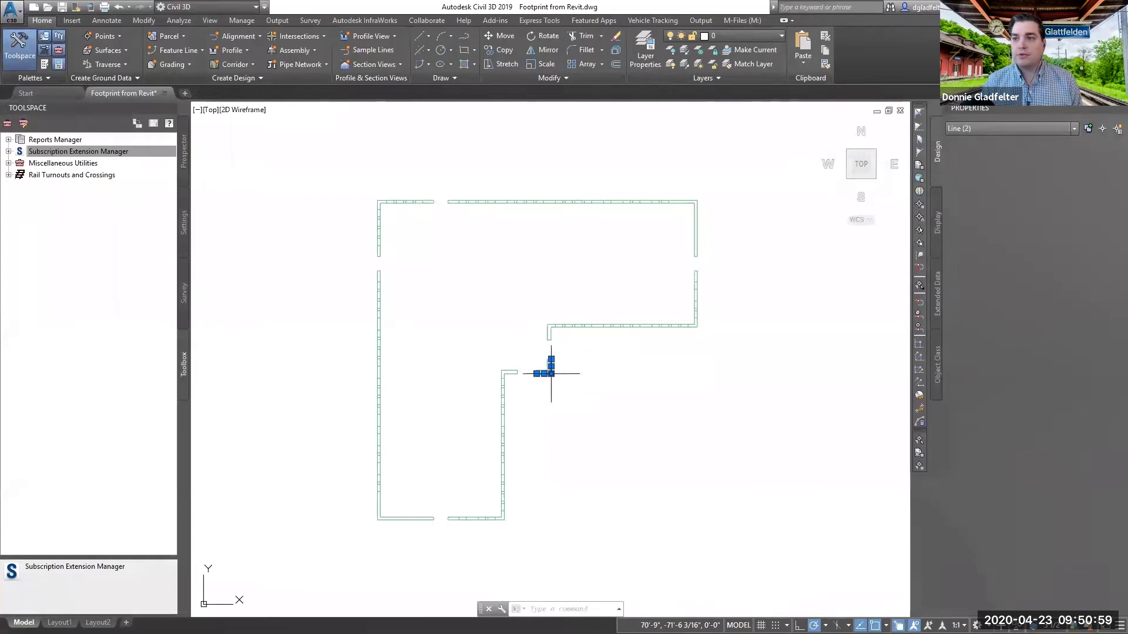
{"action": "left_click", "coordinate": [713, 333]}
{"action": "left_click", "coordinate": [693, 327]}
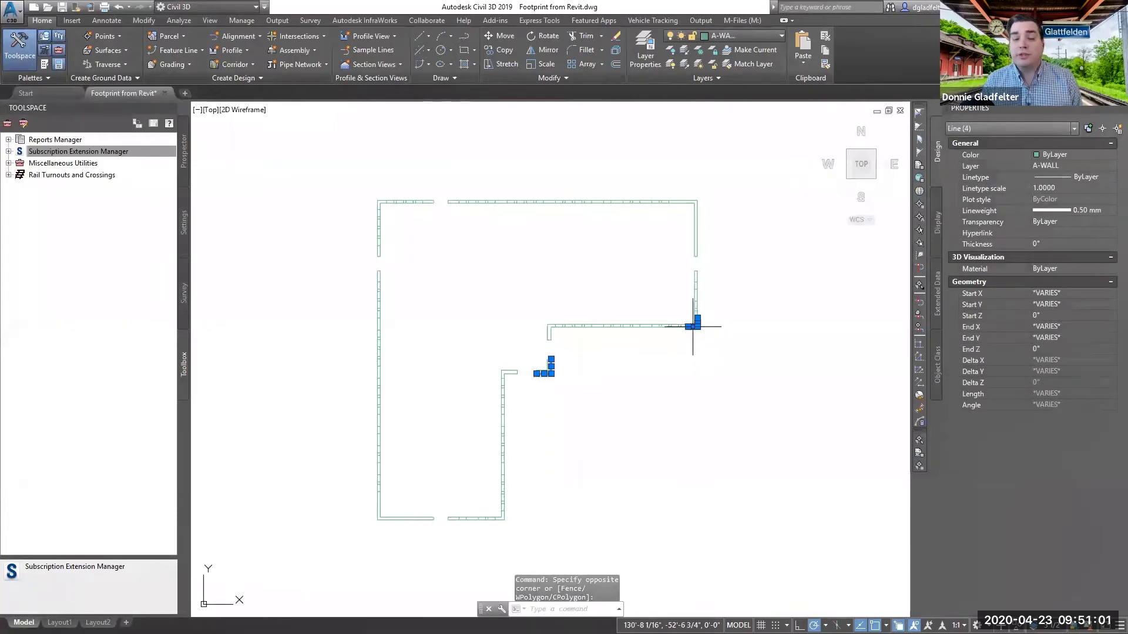
{"action": "left_click", "coordinate": [392, 190]}
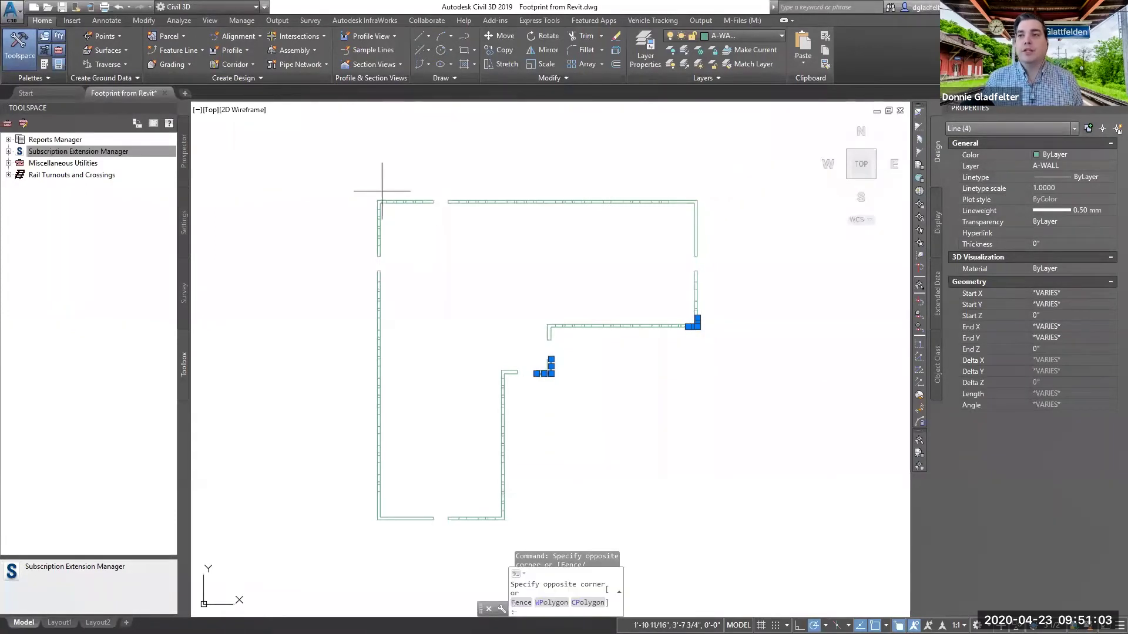
{"action": "left_click", "coordinate": [369, 202]}
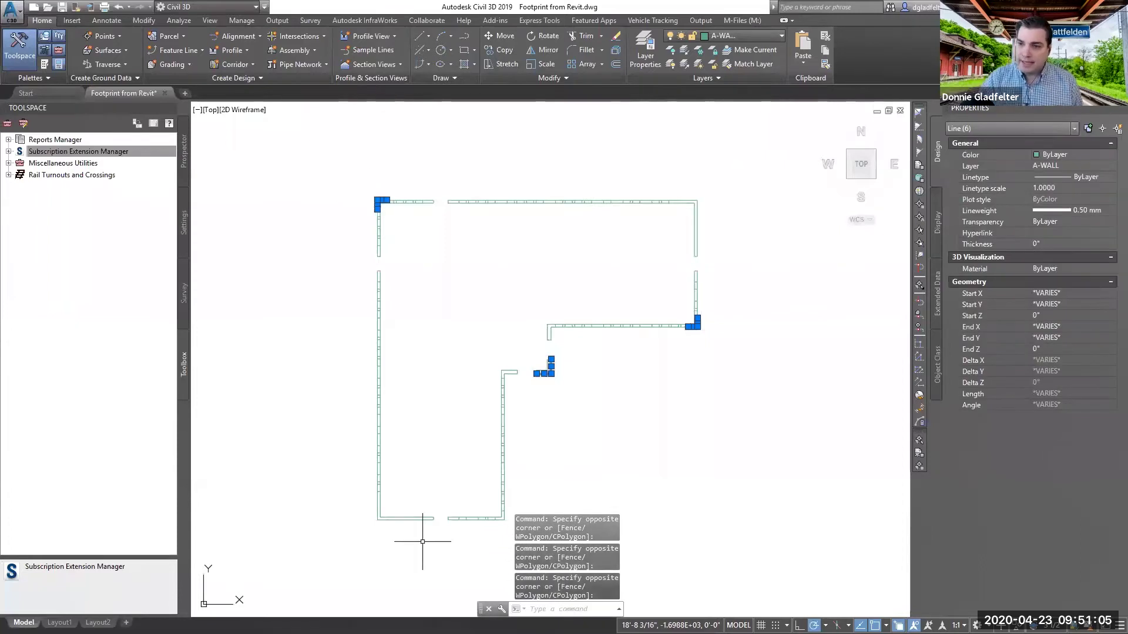
{"action": "left_click", "coordinate": [378, 523]}
{"action": "left_click", "coordinate": [387, 535]}
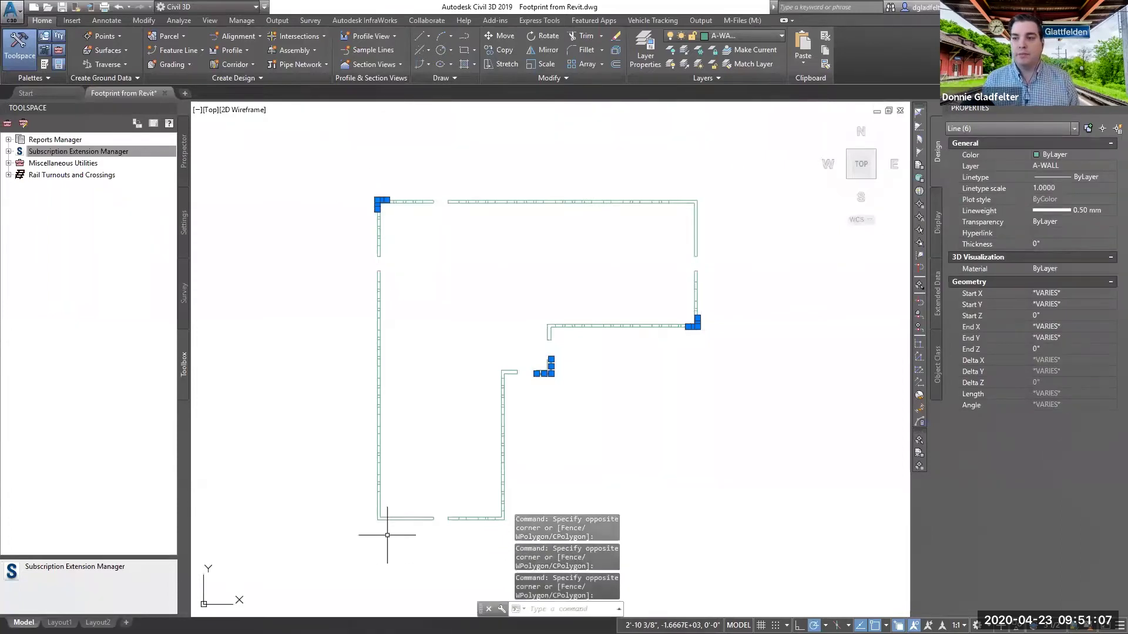
{"action": "left_click", "coordinate": [508, 526]}
{"action": "left_click", "coordinate": [500, 520]}
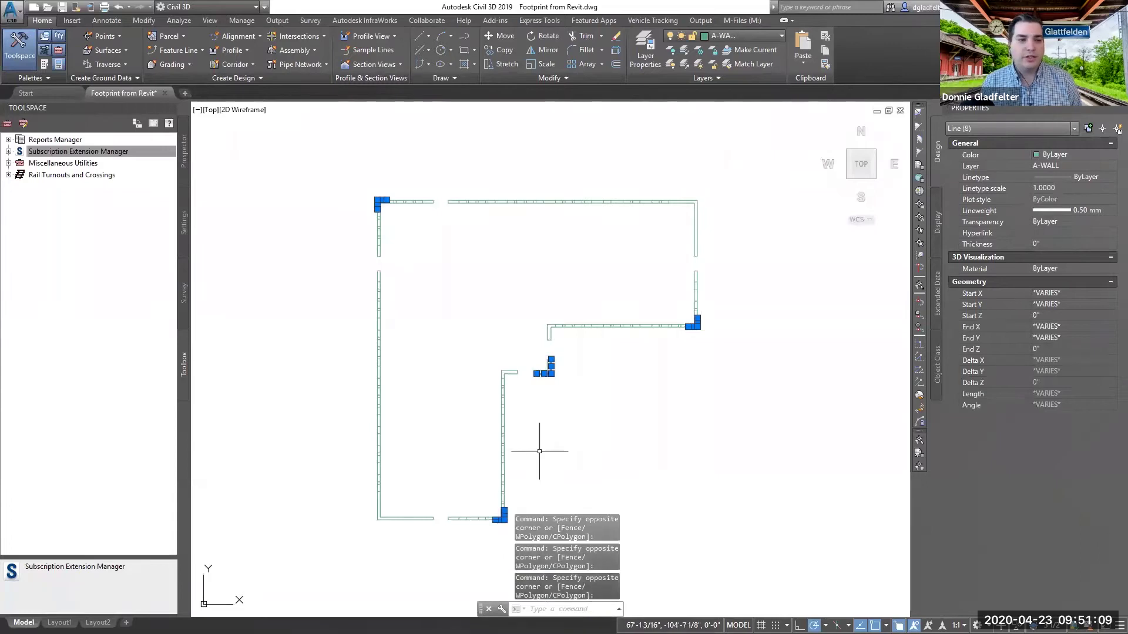
{"action": "left_click", "coordinate": [722, 36]}
{"action": "left_click", "coordinate": [718, 52]}
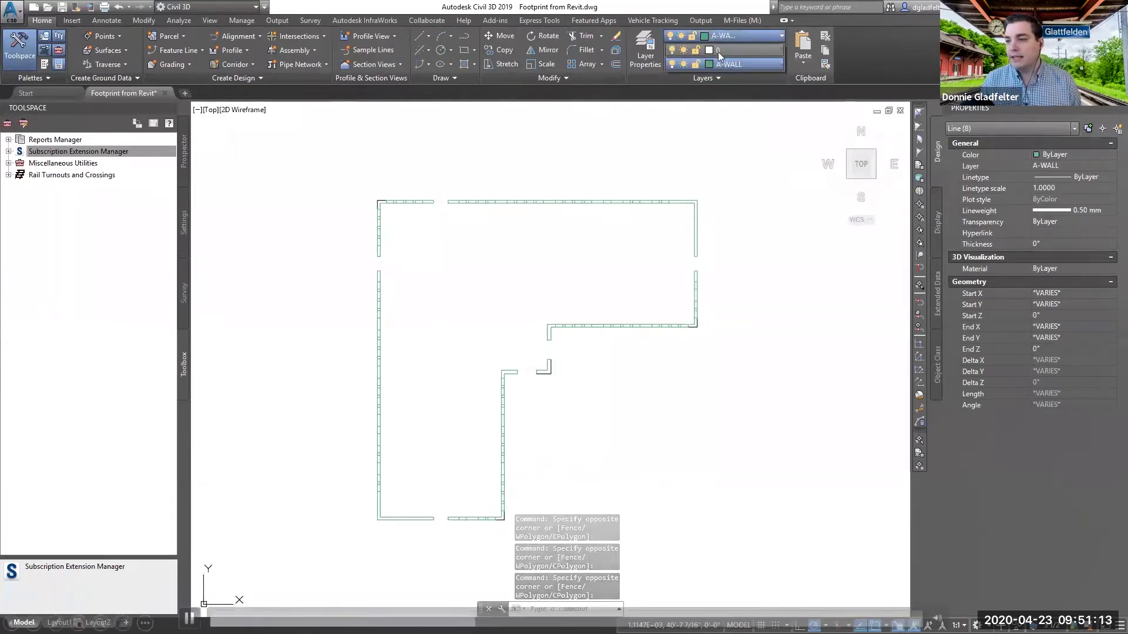
Step: Start inserting the Footprint drawing as a block into 03-01-Place Building, with its rotation specified on-screen
{"action": "left_click", "coordinate": [743, 619]}
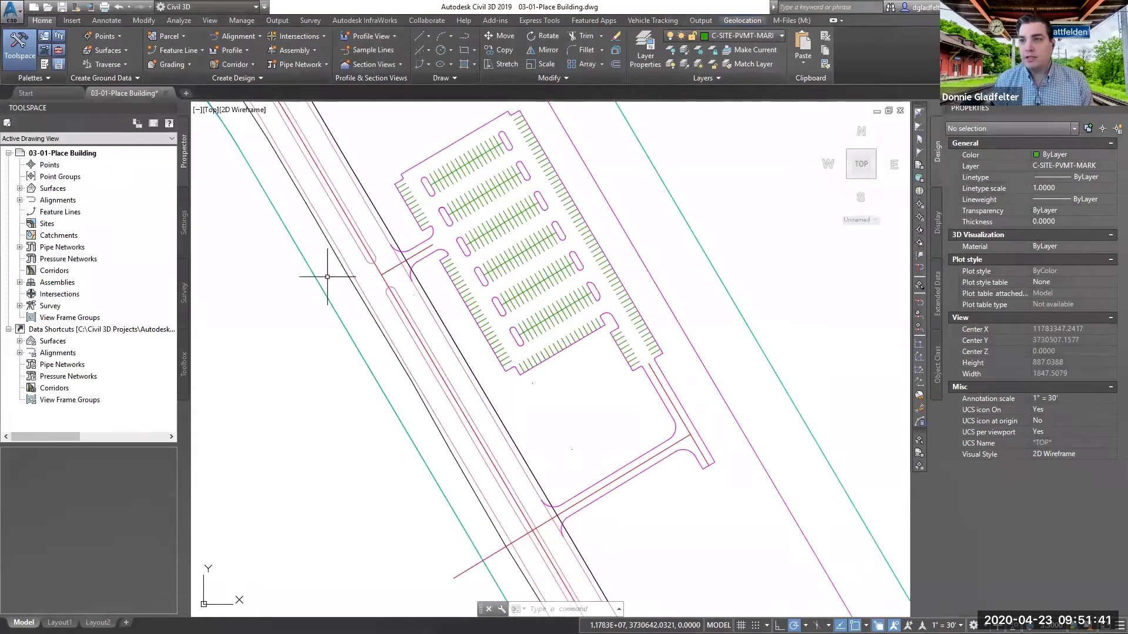
{"action": "left_click", "coordinate": [72, 20]}
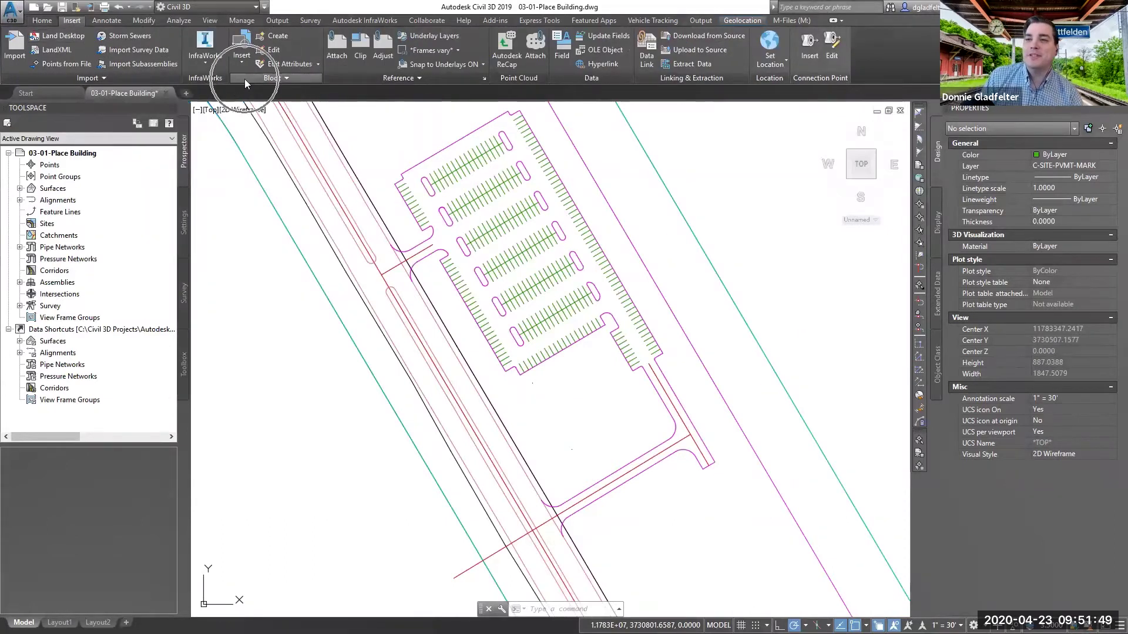
{"action": "left_click", "coordinate": [238, 44]}
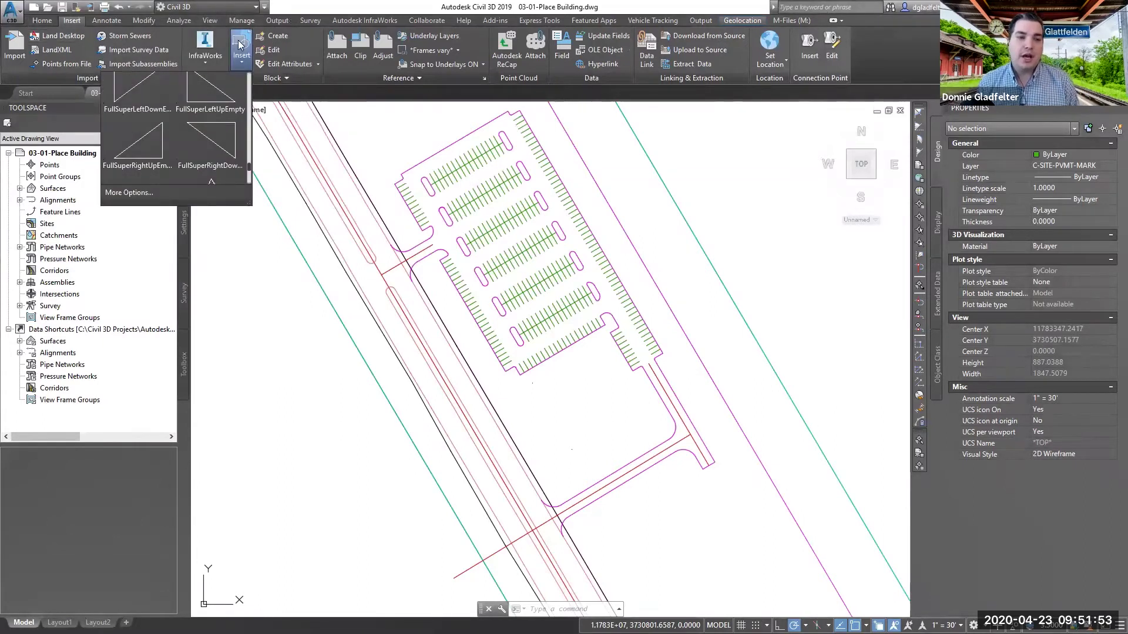
{"action": "left_click", "coordinate": [167, 195]}
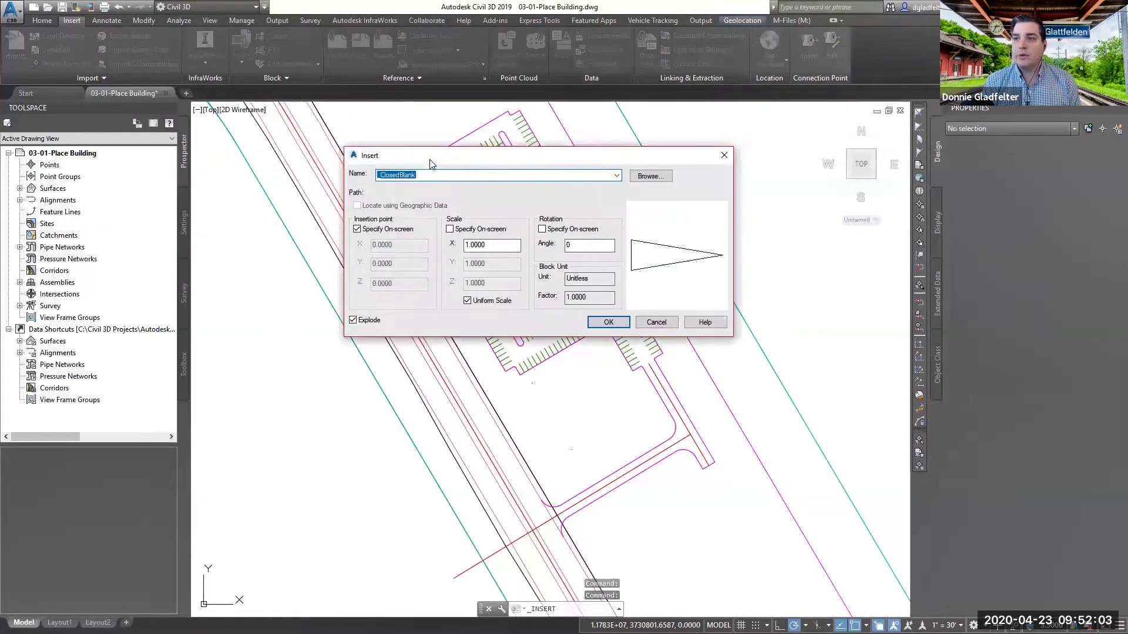
{"action": "key", "text": "ctrl+v"}
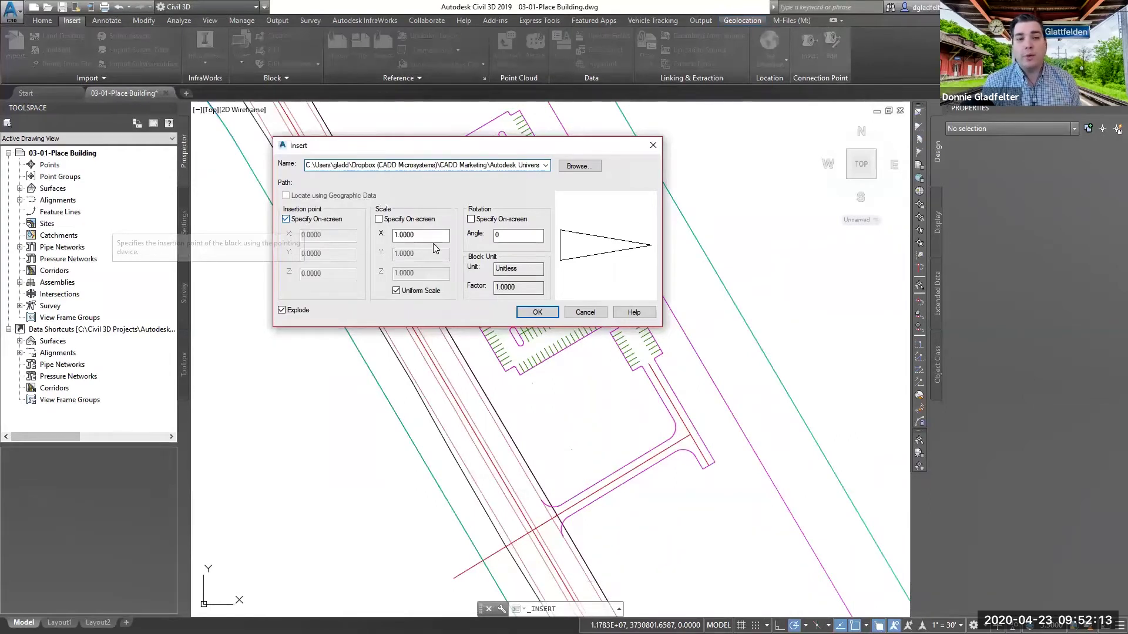
{"action": "left_click", "coordinate": [473, 219]}
{"action": "left_click", "coordinate": [471, 220]}
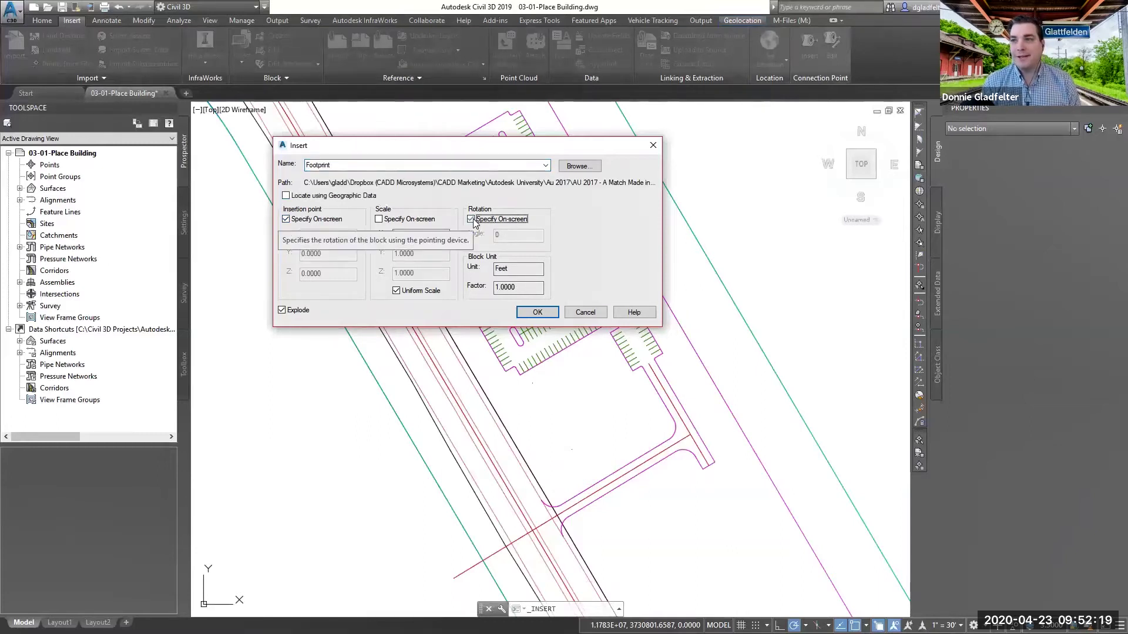
{"action": "left_click", "coordinate": [537, 312]}
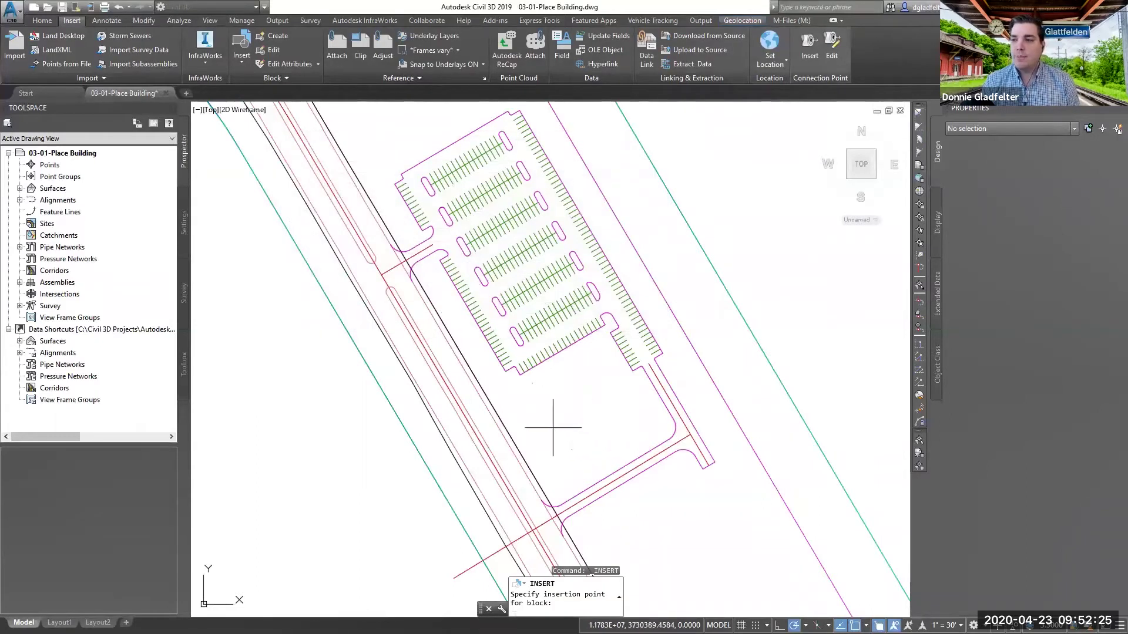
Step: Place the footprint at the node above the southern driveway and rotate it toward the node below the parking lot, using Node snaps
{"action": "right_click", "coordinate": [559, 417], "text": "shift"}
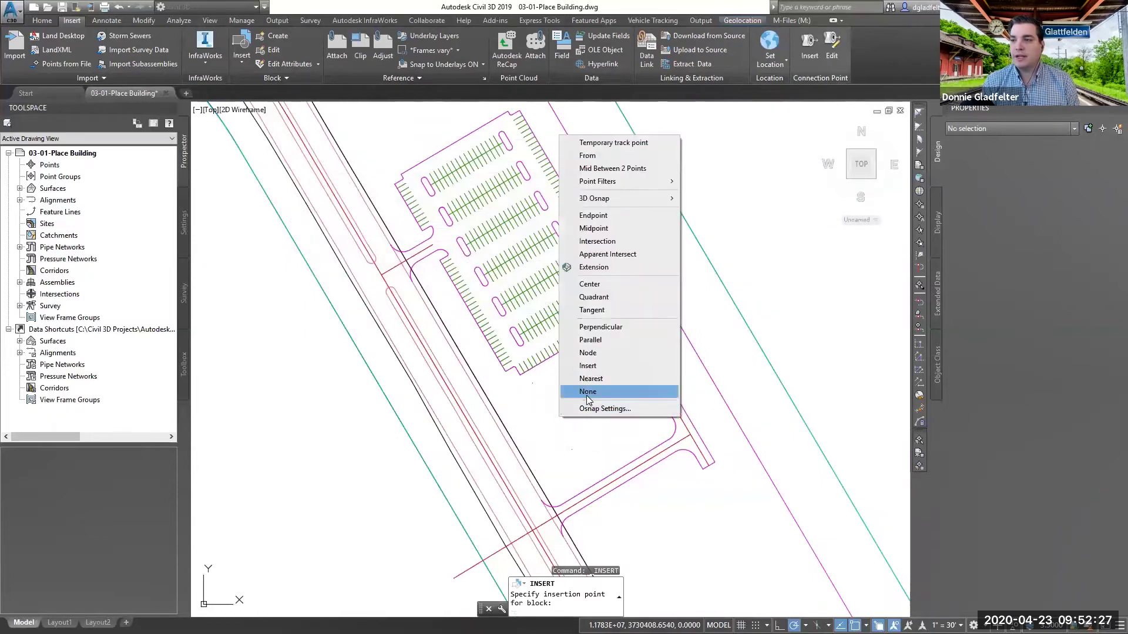
{"action": "left_click", "coordinate": [588, 353]}
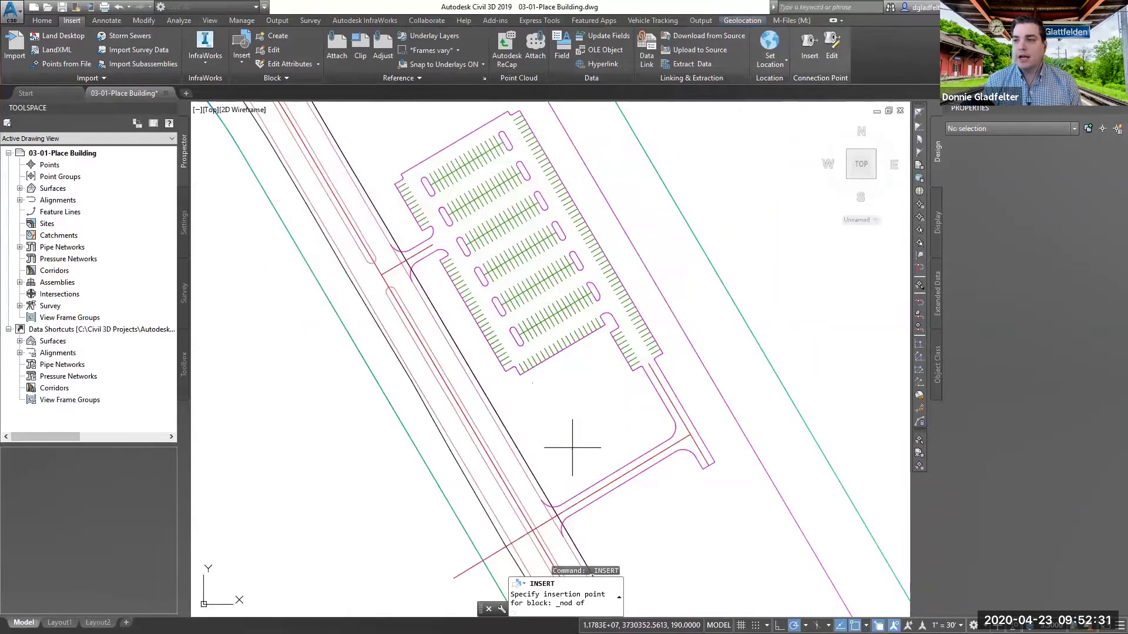
{"action": "left_click", "coordinate": [572, 449]}
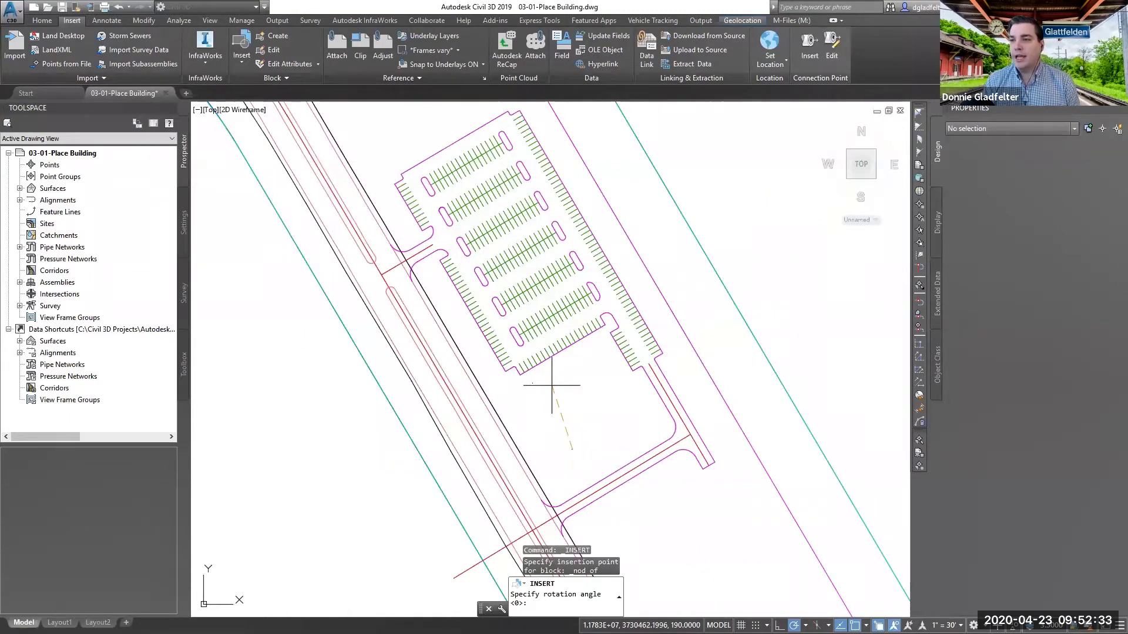
{"action": "right_click", "coordinate": [552, 385], "text": "shift"}
{"action": "left_click", "coordinate": [589, 326]}
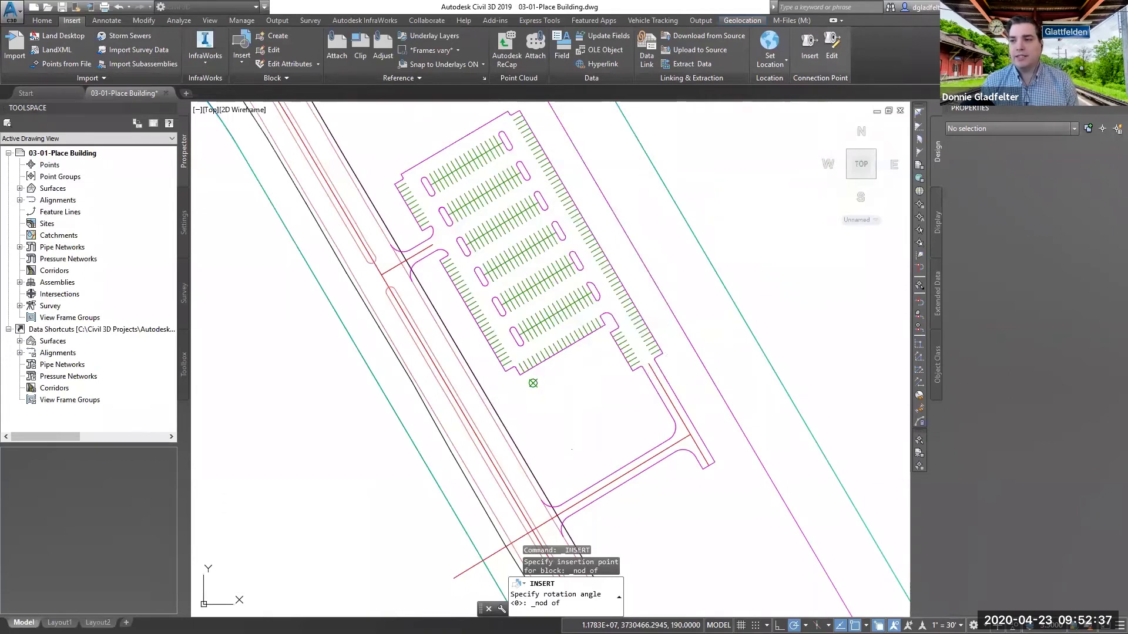
{"action": "left_click", "coordinate": [533, 383]}
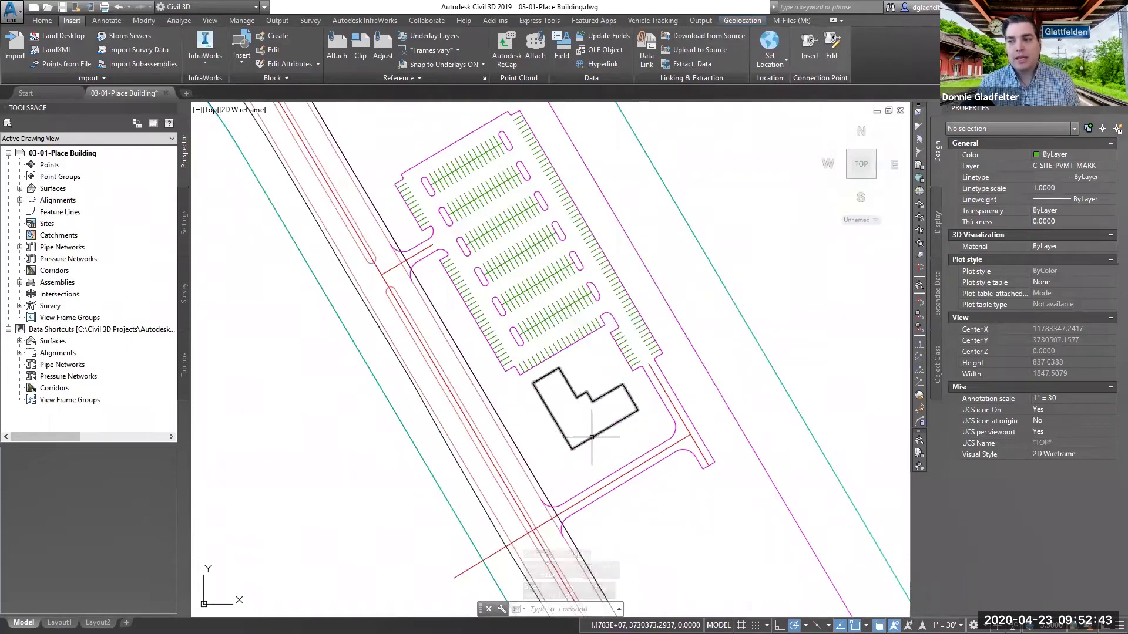
Step: Delete the inserted building footprint polyline from the site plan
{"action": "left_click", "coordinate": [577, 448]}
{"action": "mouse_move", "coordinate": [572, 449]}
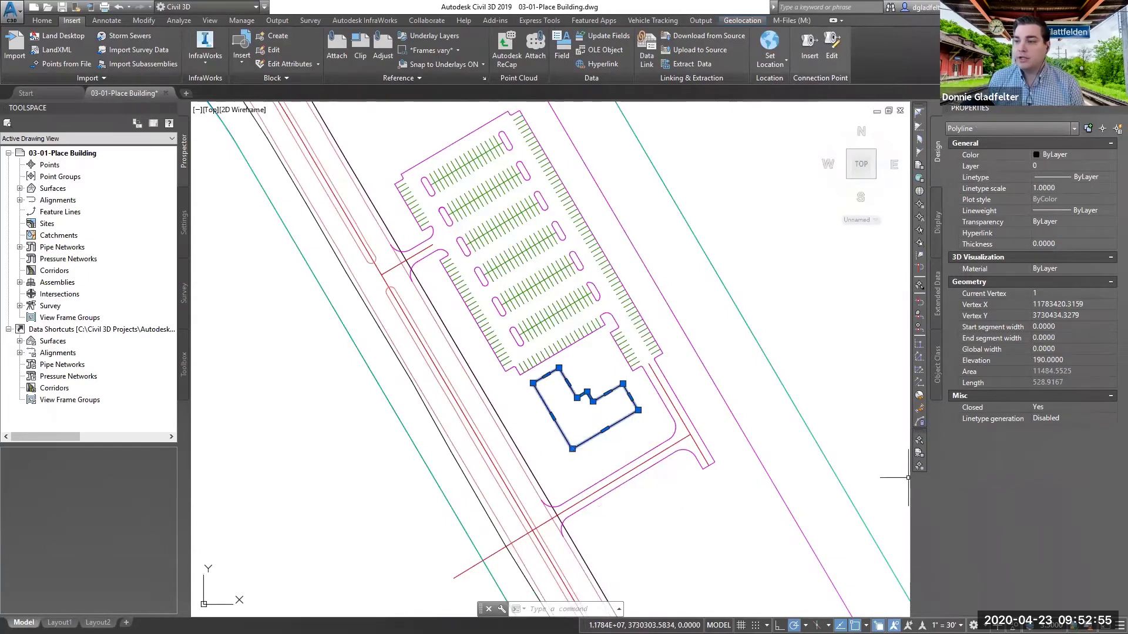
{"action": "key", "text": "Delete"}
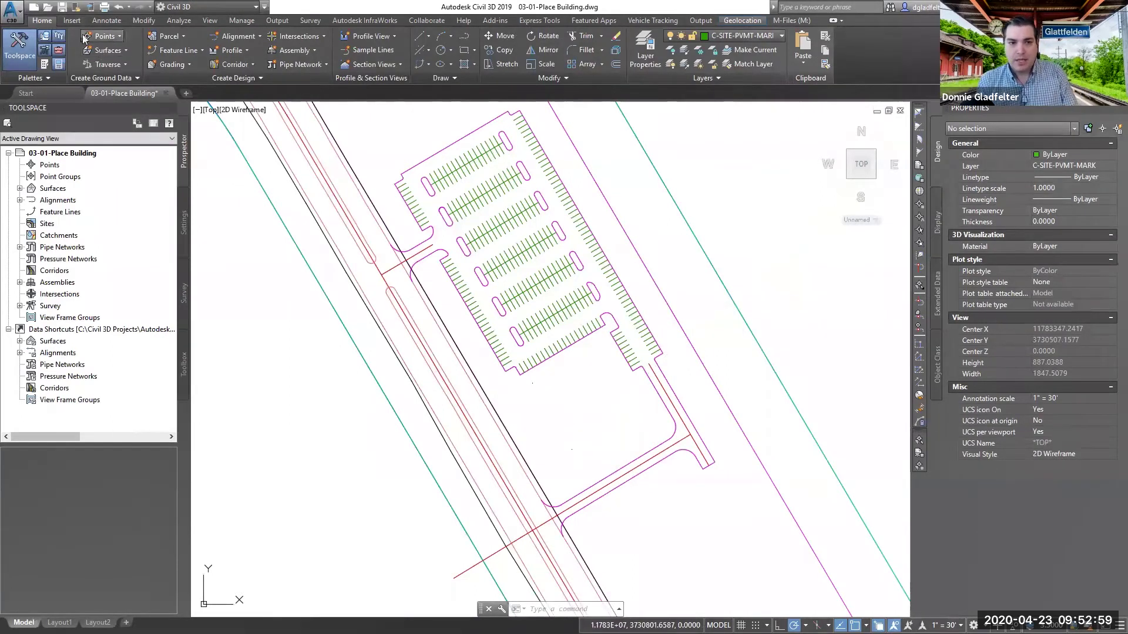
Step: Undo the deletion of the building footprint and start exporting its shared reference points for Autodesk Revit
{"action": "key", "text": "ctrl+z"}
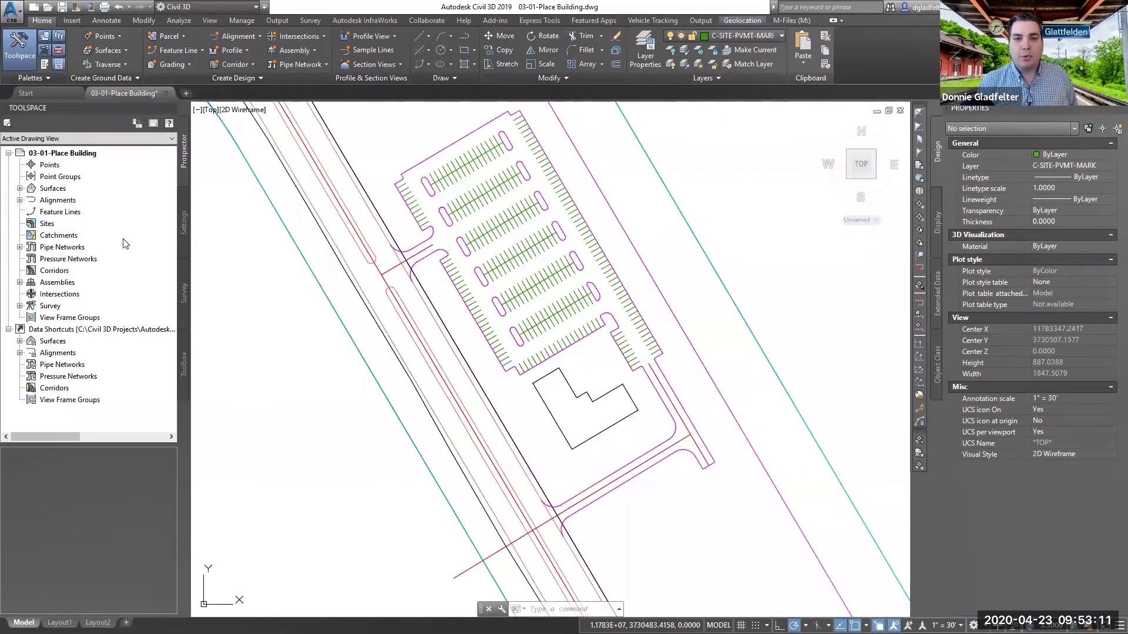
{"action": "left_click", "coordinate": [185, 367]}
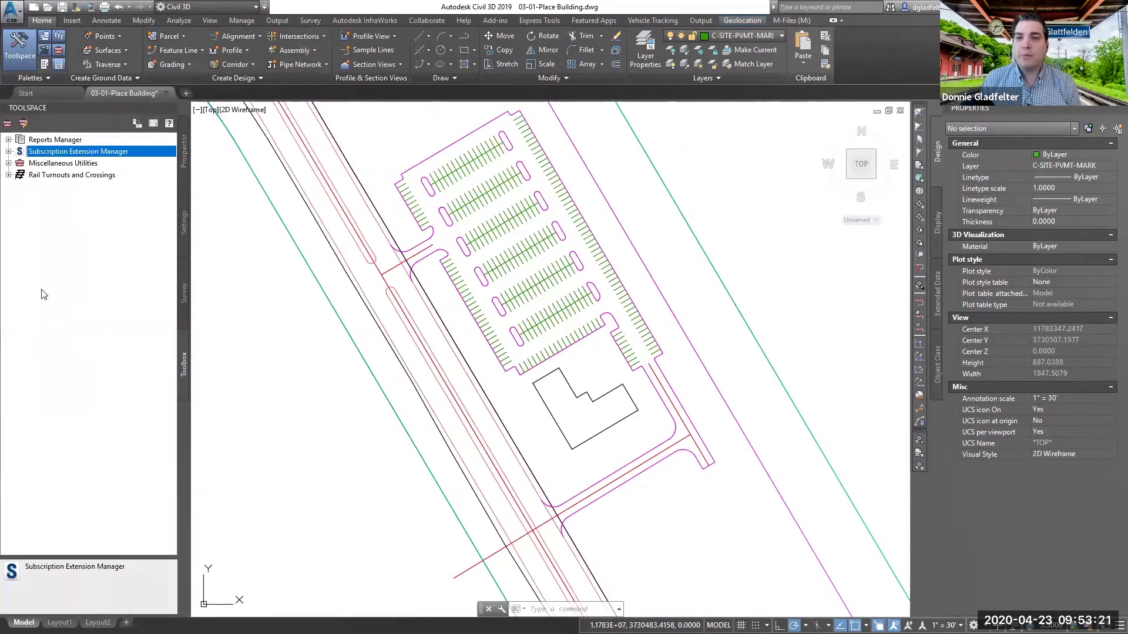
{"action": "left_click", "coordinate": [45, 154]}
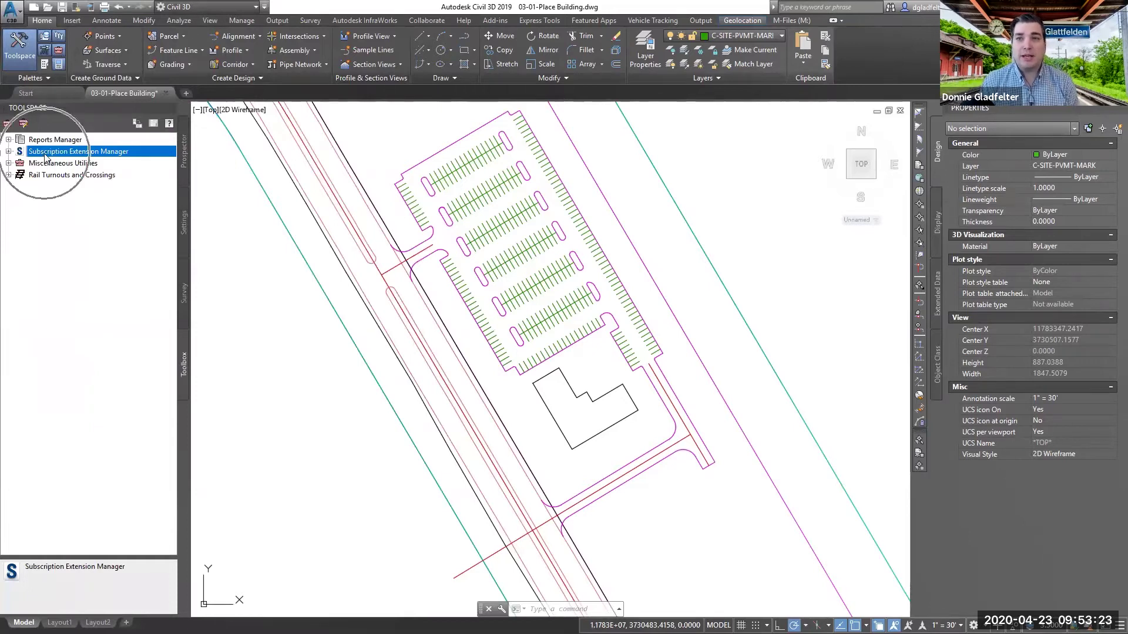
{"action": "left_click", "coordinate": [8, 151]}
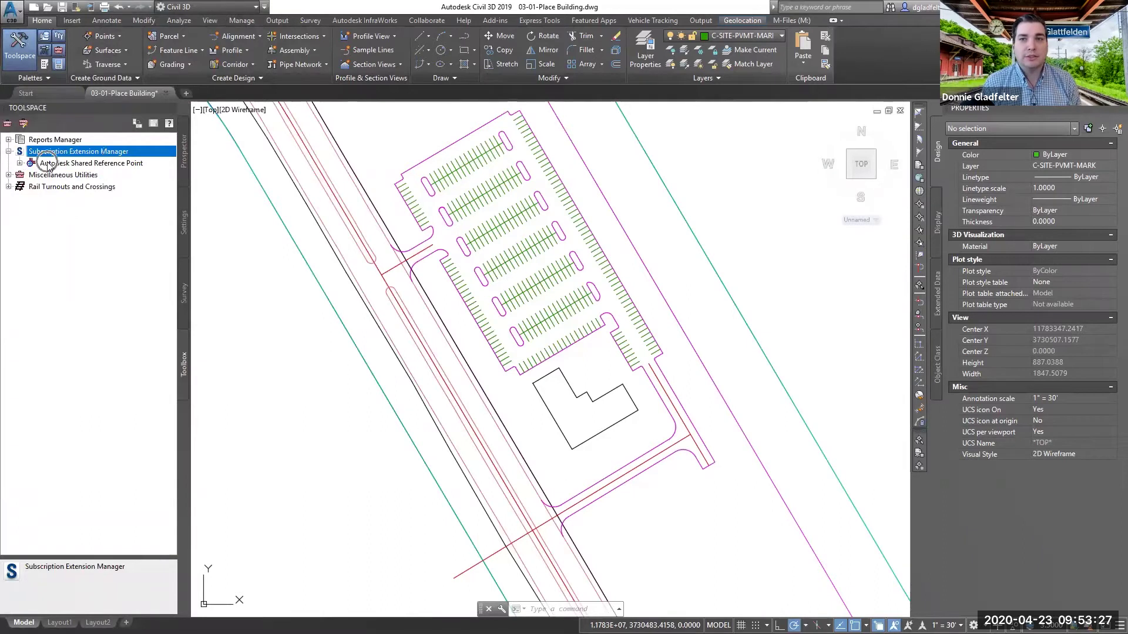
{"action": "left_click", "coordinate": [20, 164]}
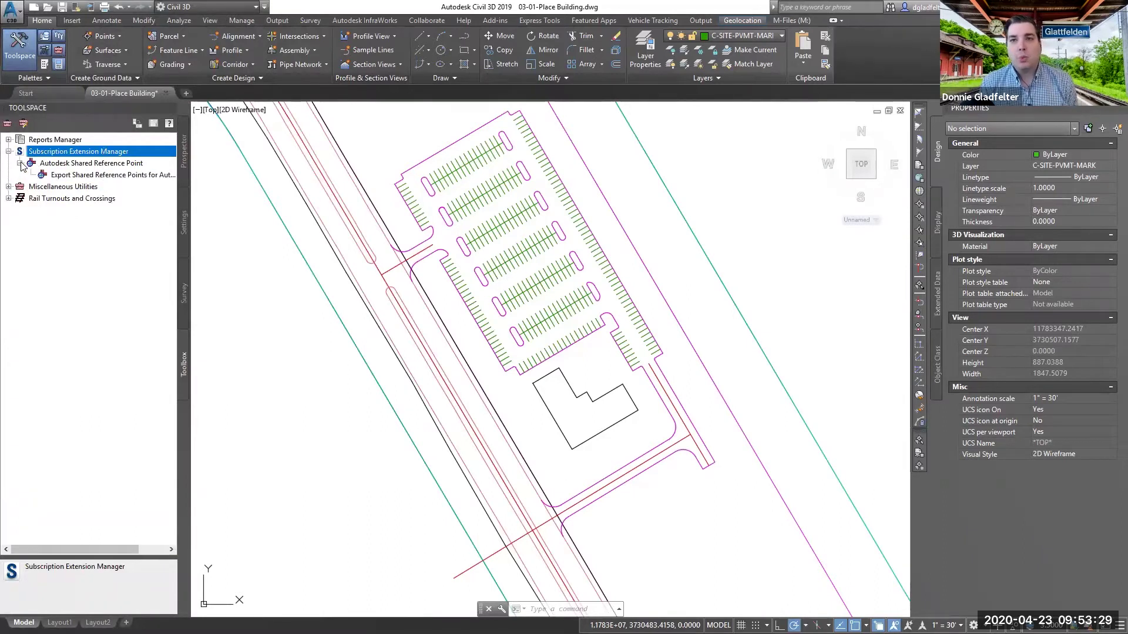
{"action": "left_click", "coordinate": [101, 175]}
{"action": "double_click", "coordinate": [100, 177]}
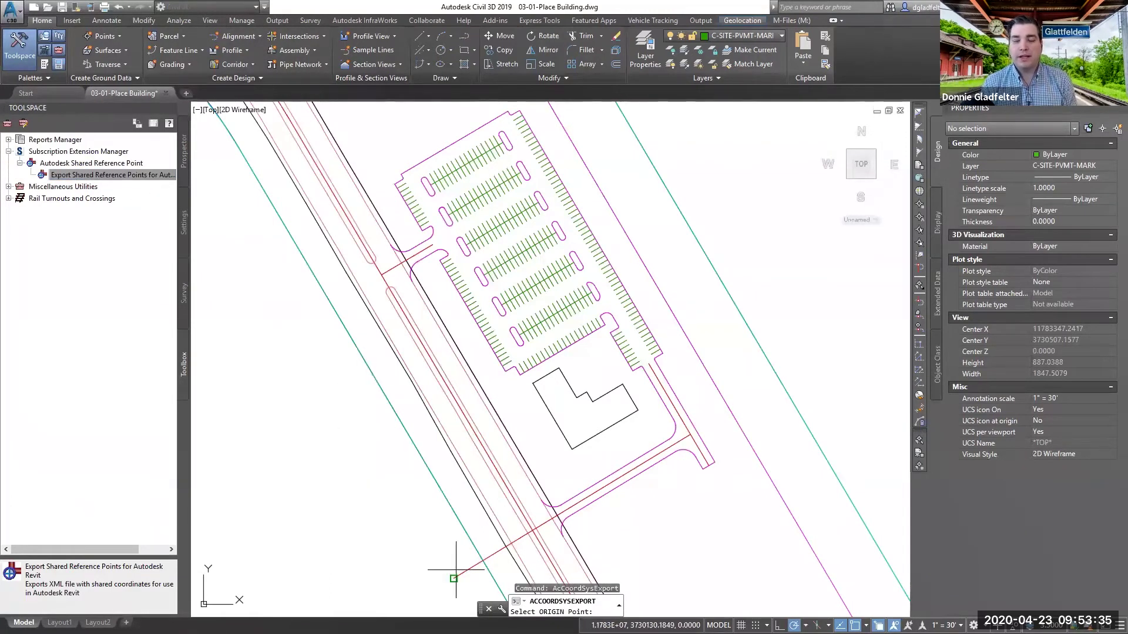
Step: Set the export origin at the footprint's southern corner and the +Y axis point at its western corner
{"action": "left_click", "coordinate": [597, 611]}
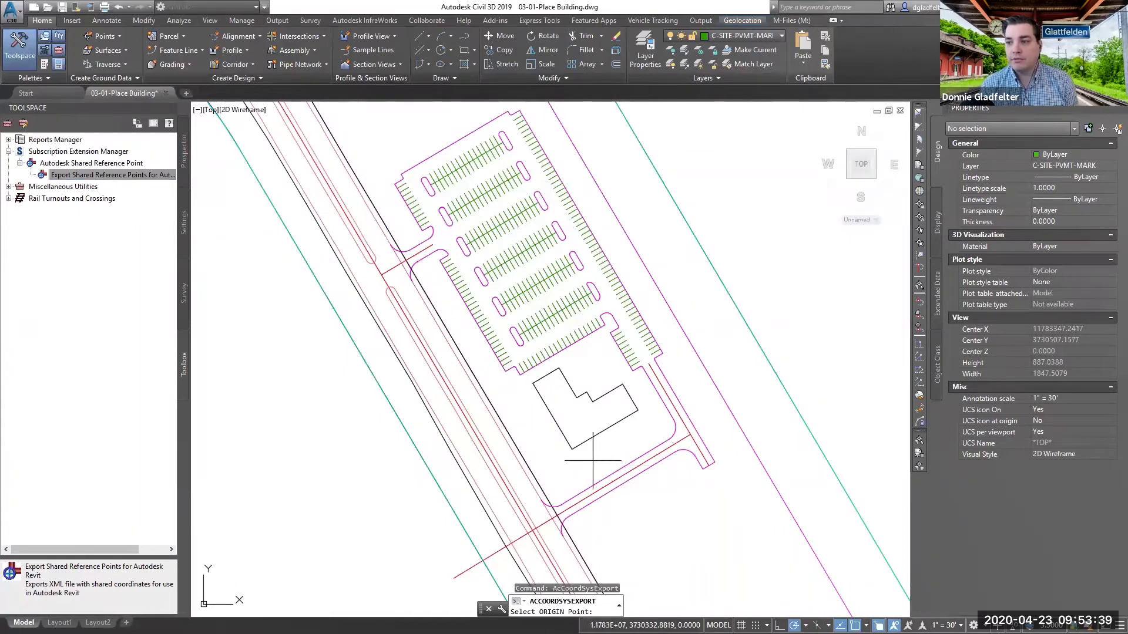
{"action": "left_click", "coordinate": [572, 449]}
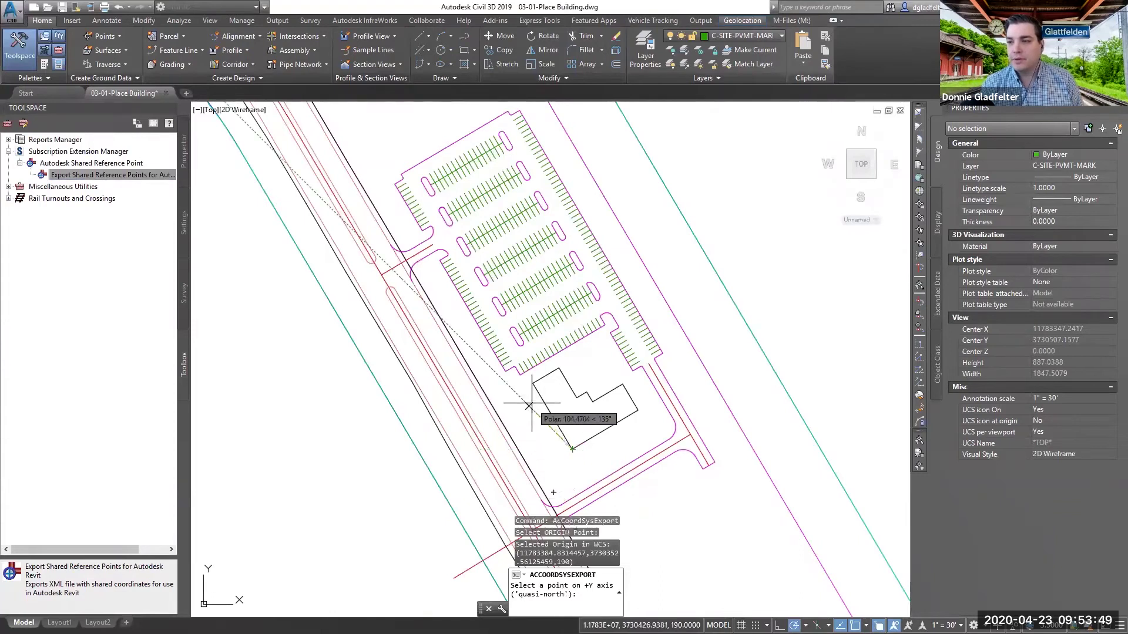
{"action": "left_click", "coordinate": [533, 383]}
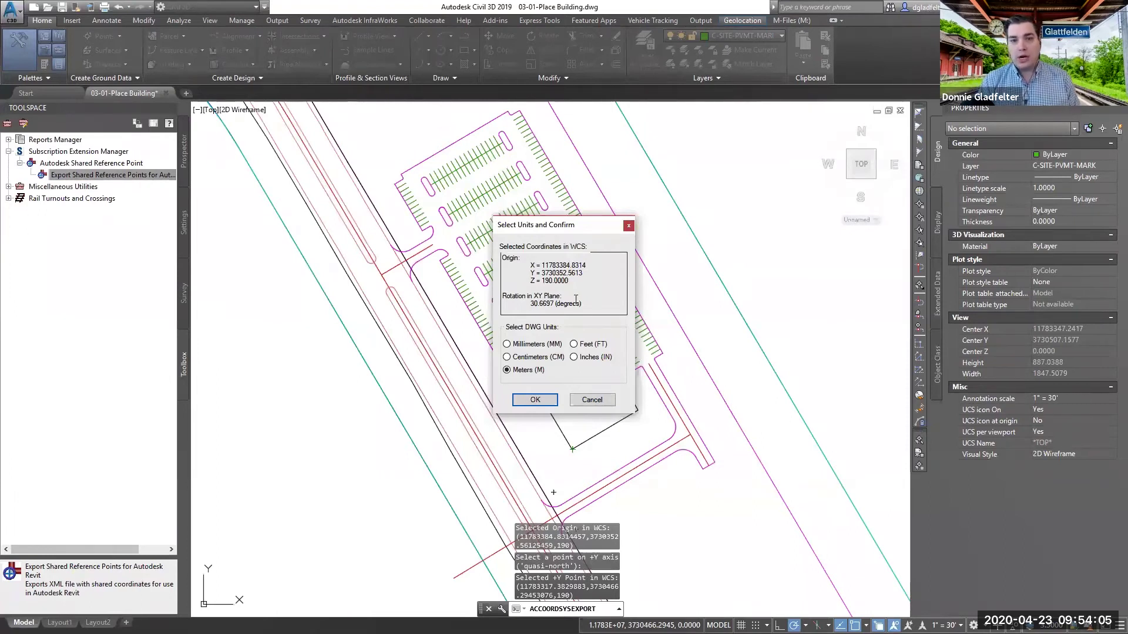
Step: Choose Feet as the DWG units and save the shared reference point file as Building Location 2018.xml in the Assets folder
{"action": "left_click", "coordinate": [574, 344]}
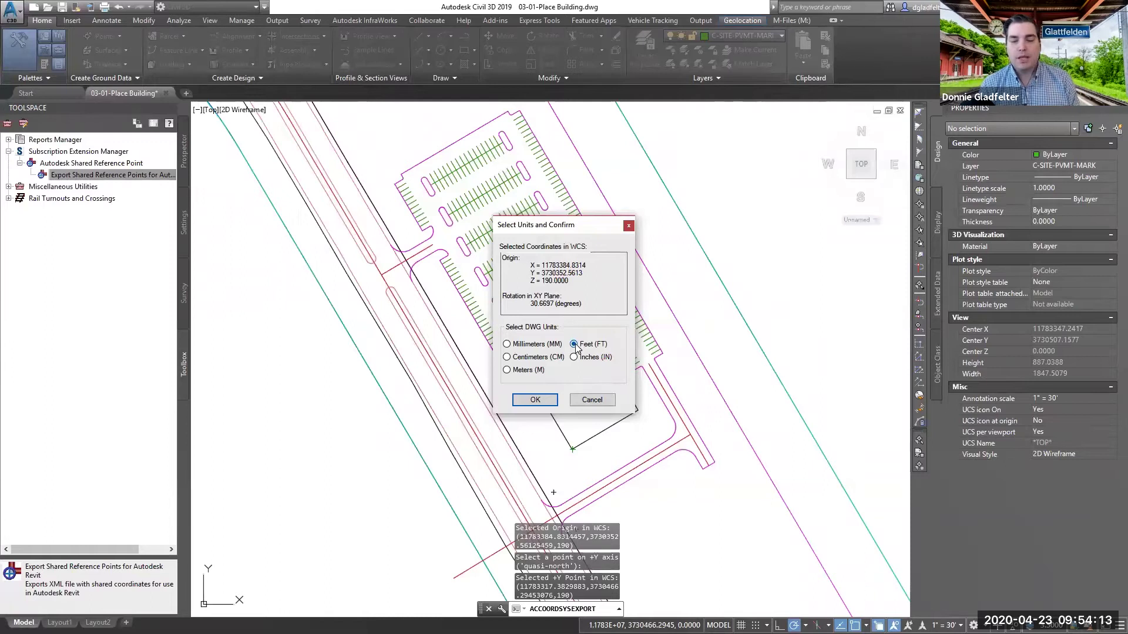
{"action": "left_click", "coordinate": [544, 400]}
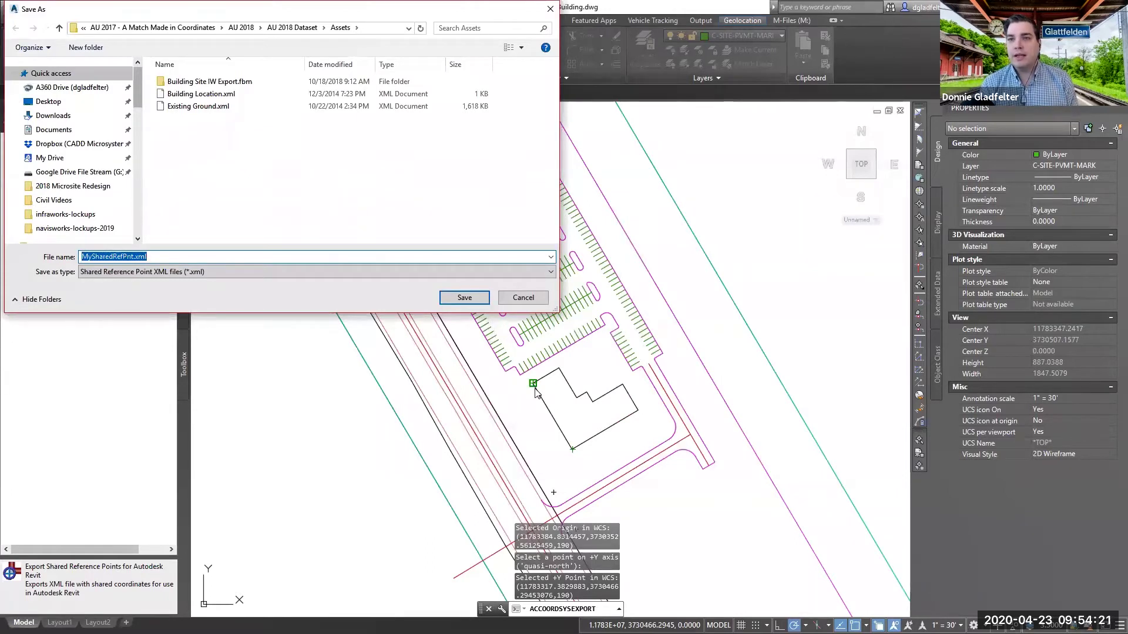
{"action": "left_click", "coordinate": [177, 94]}
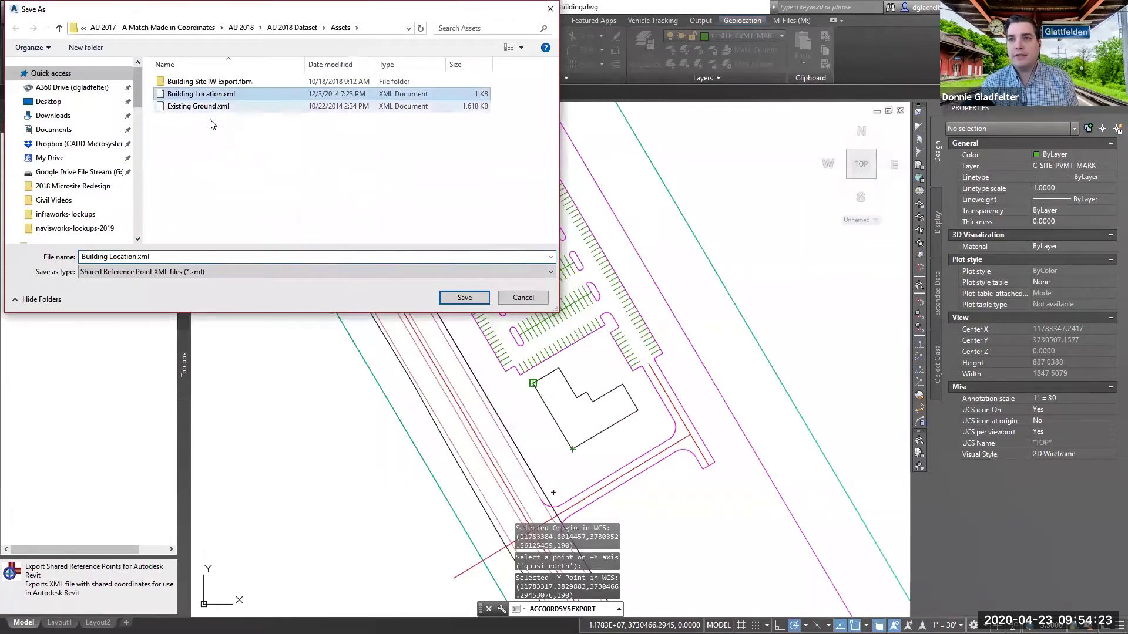
{"action": "left_click", "coordinate": [156, 256]}
{"action": "left_click", "coordinate": [139, 256]}
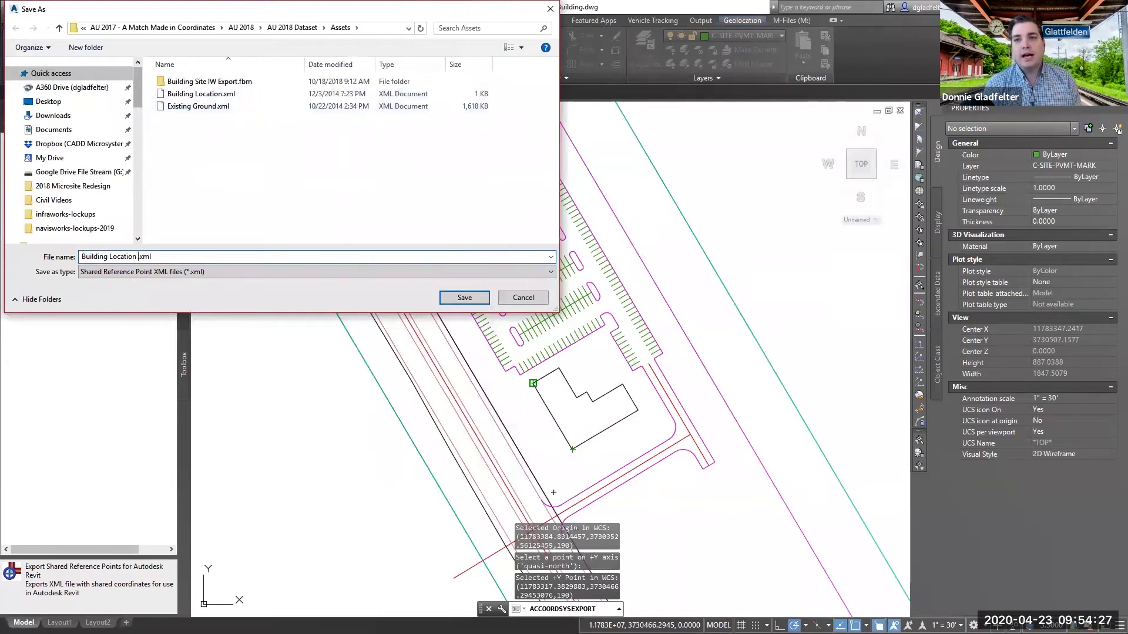
{"action": "type", "text": "2018"}
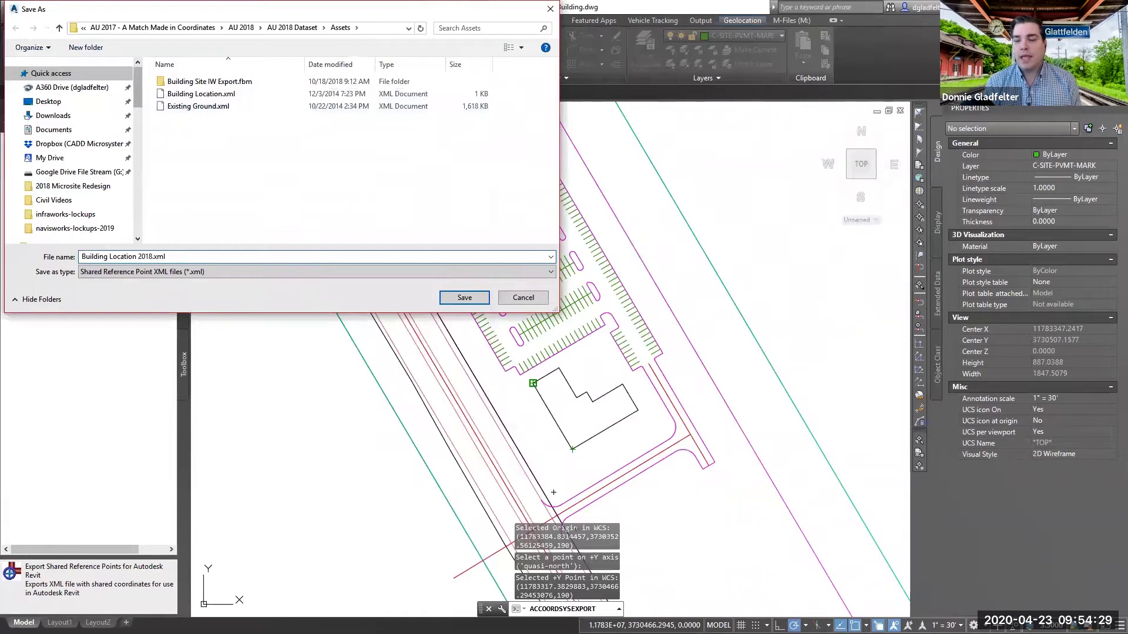
{"action": "left_click", "coordinate": [464, 297]}
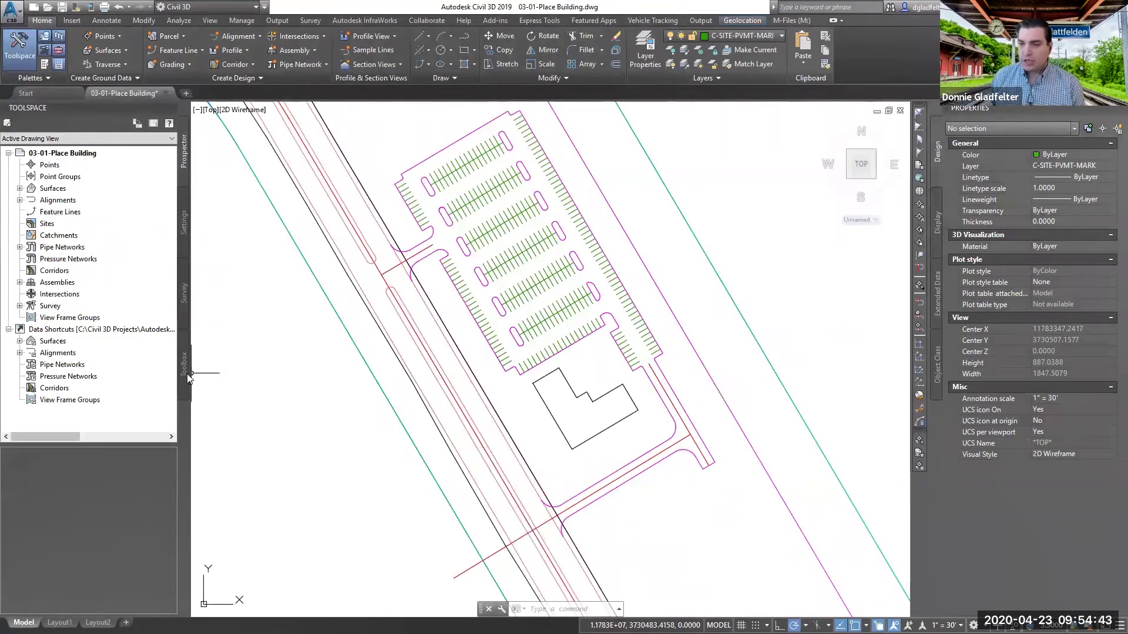
Step: Switch to Revit and link Architecture.rvt into the new project's Level 1 plan with Auto - Origin to Origin positioning
{"action": "key", "text": "alt+Tab"}
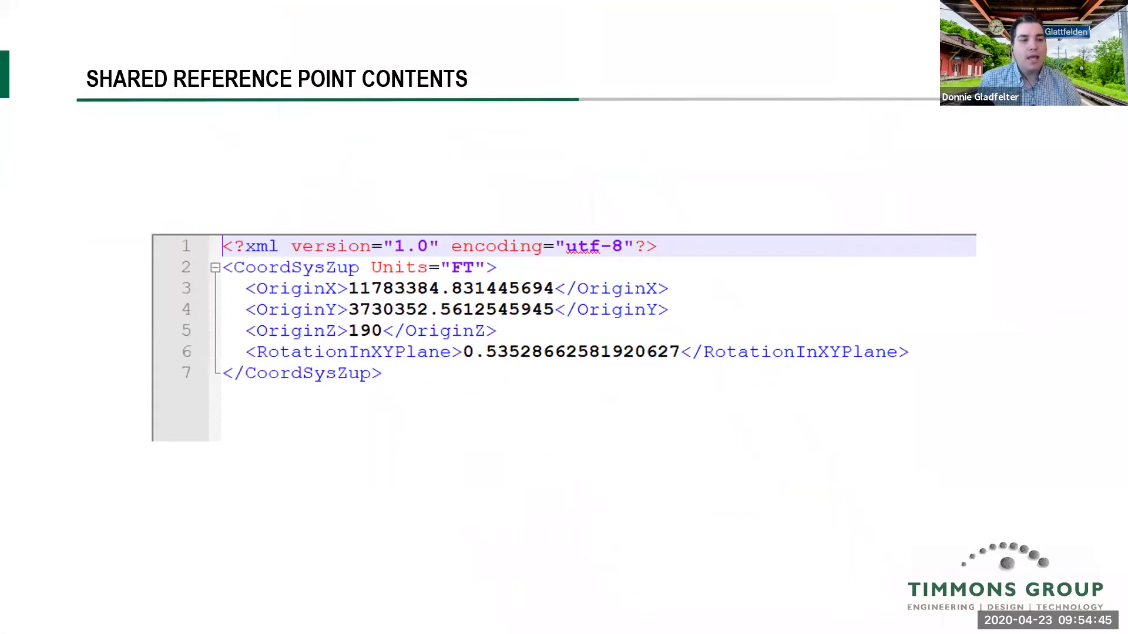
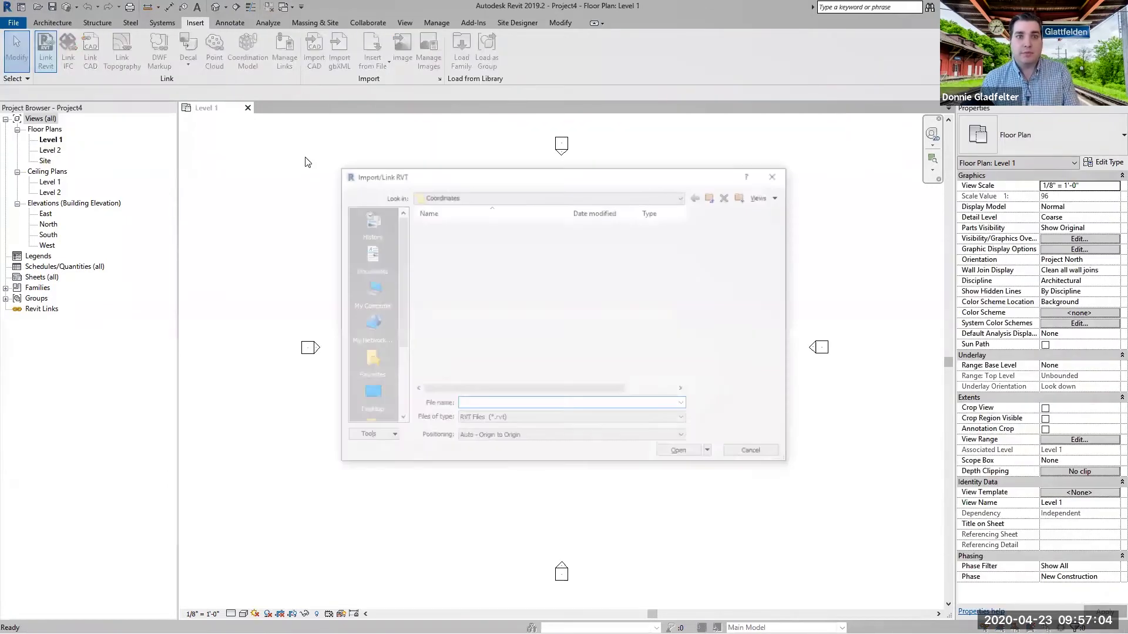
{"action": "left_click", "coordinate": [447, 257]}
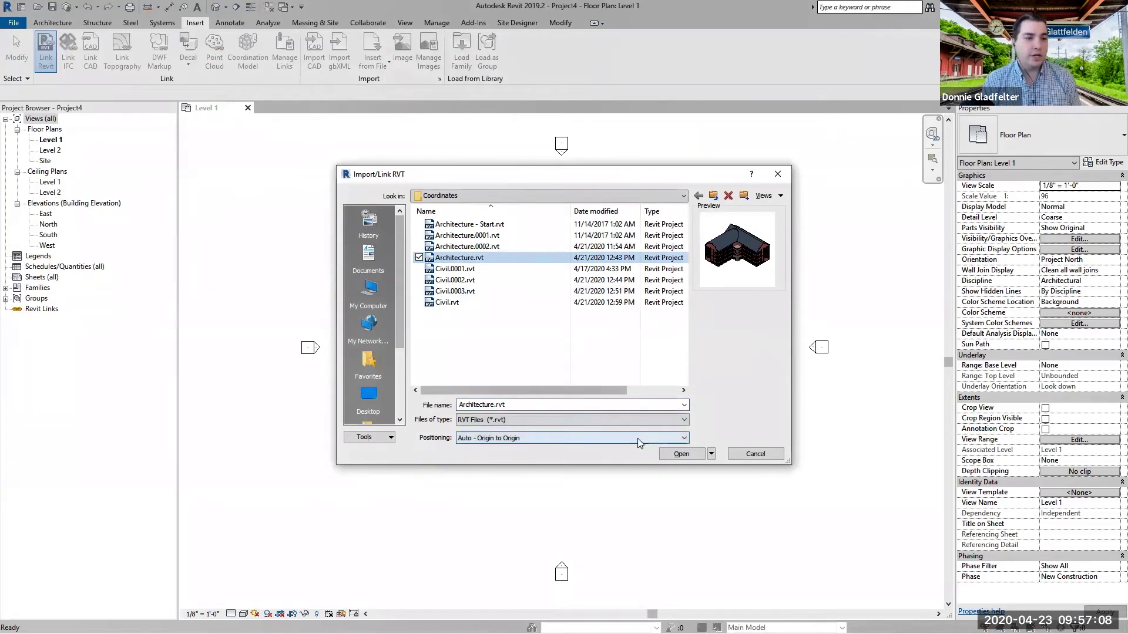
{"action": "left_click", "coordinate": [602, 438]}
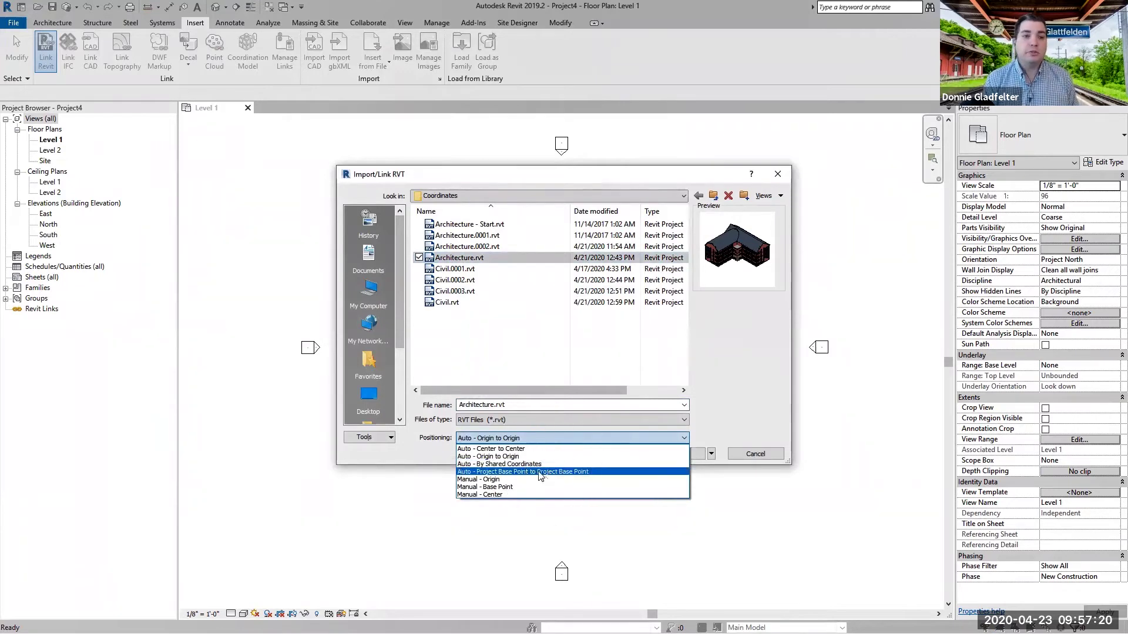
{"action": "left_click", "coordinate": [511, 457]}
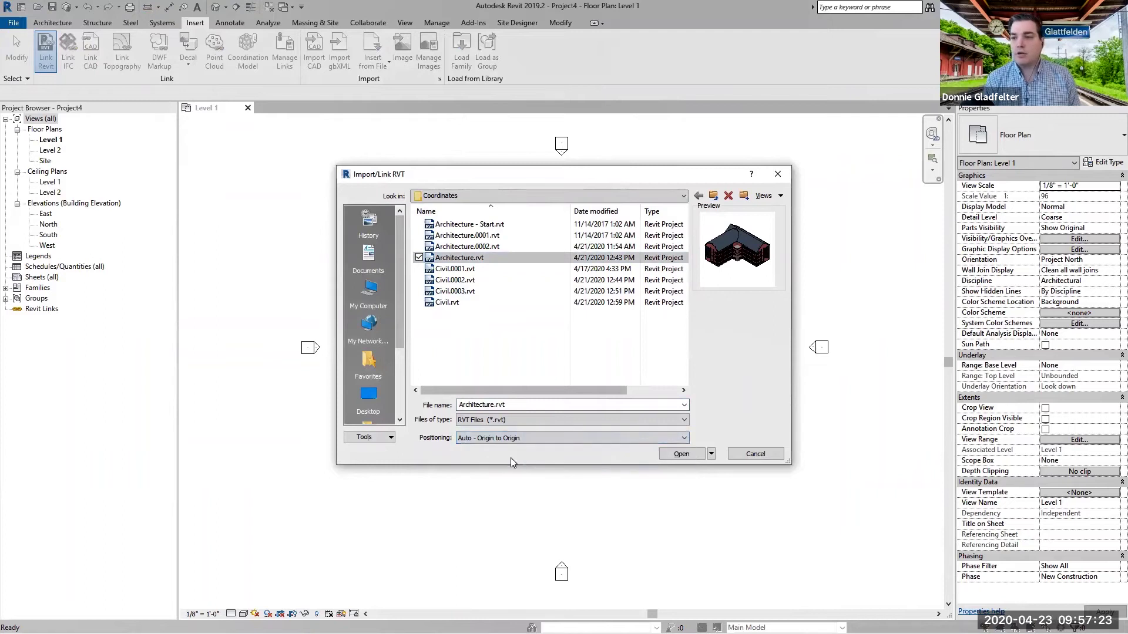
{"action": "left_click", "coordinate": [677, 458]}
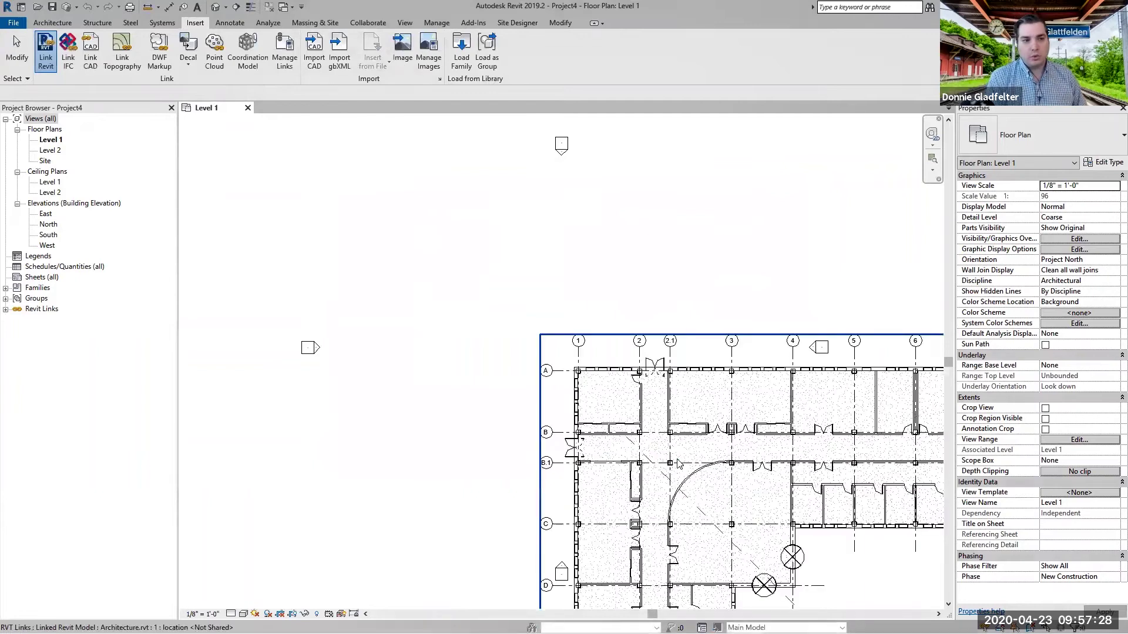
{"action": "middle_click", "coordinate": [550, 250]}
{"action": "middle_click", "coordinate": [550, 249]}
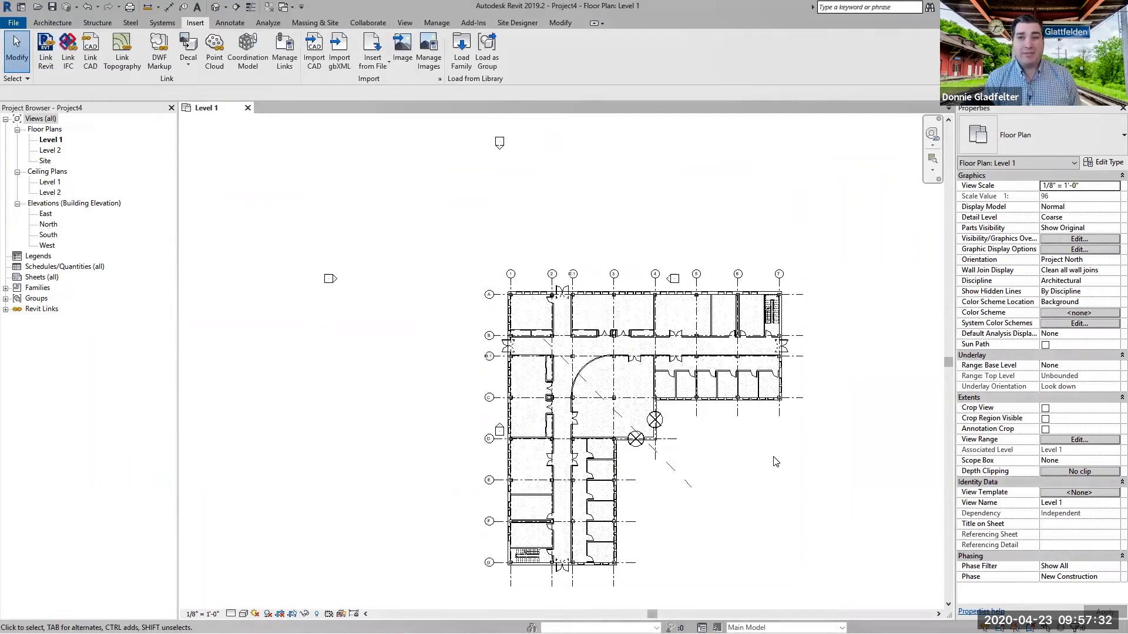
Step: Save the new project as Civil.rvt in the Coordinates folder, replacing the existing file
{"action": "left_click", "coordinate": [52, 7]}
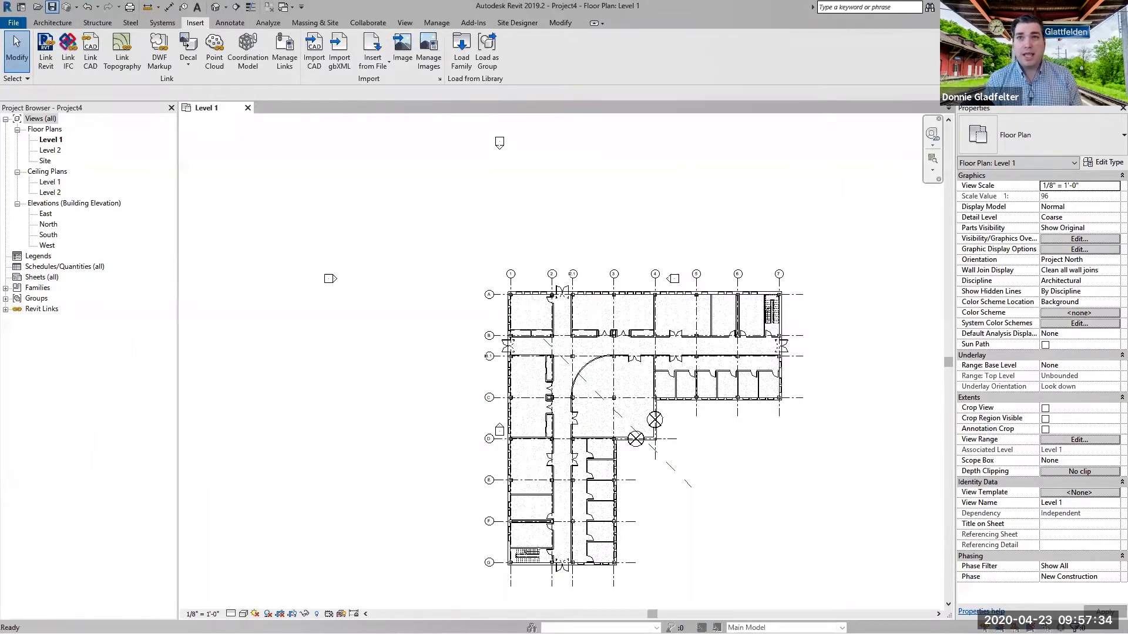
{"action": "left_click", "coordinate": [448, 309]}
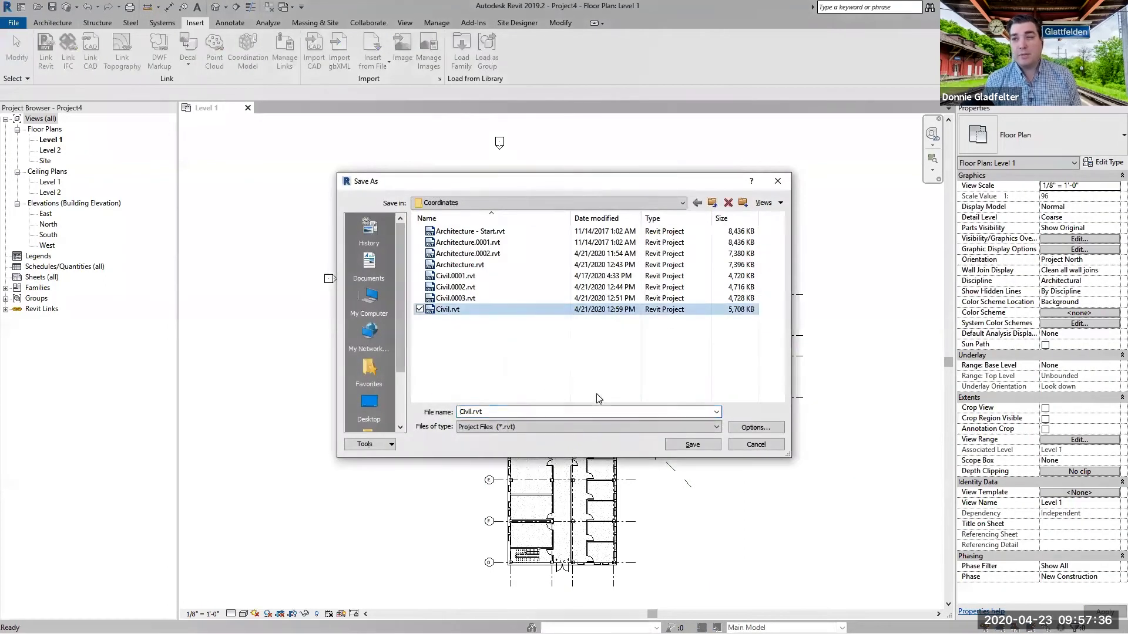
{"action": "left_click", "coordinate": [693, 445]}
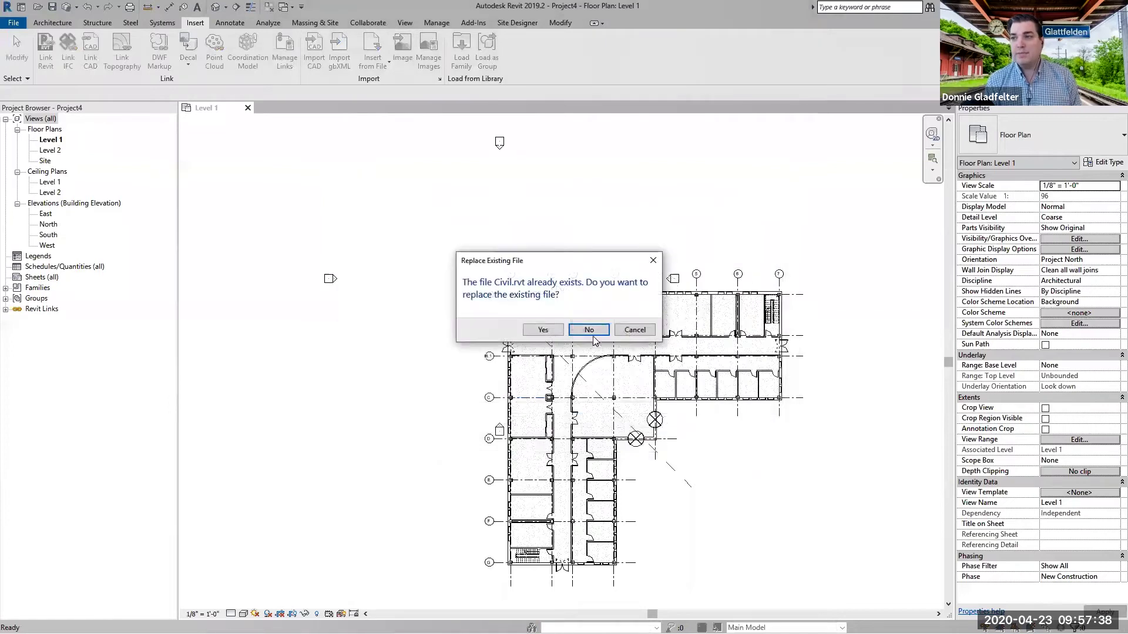
{"action": "left_click", "coordinate": [543, 330]}
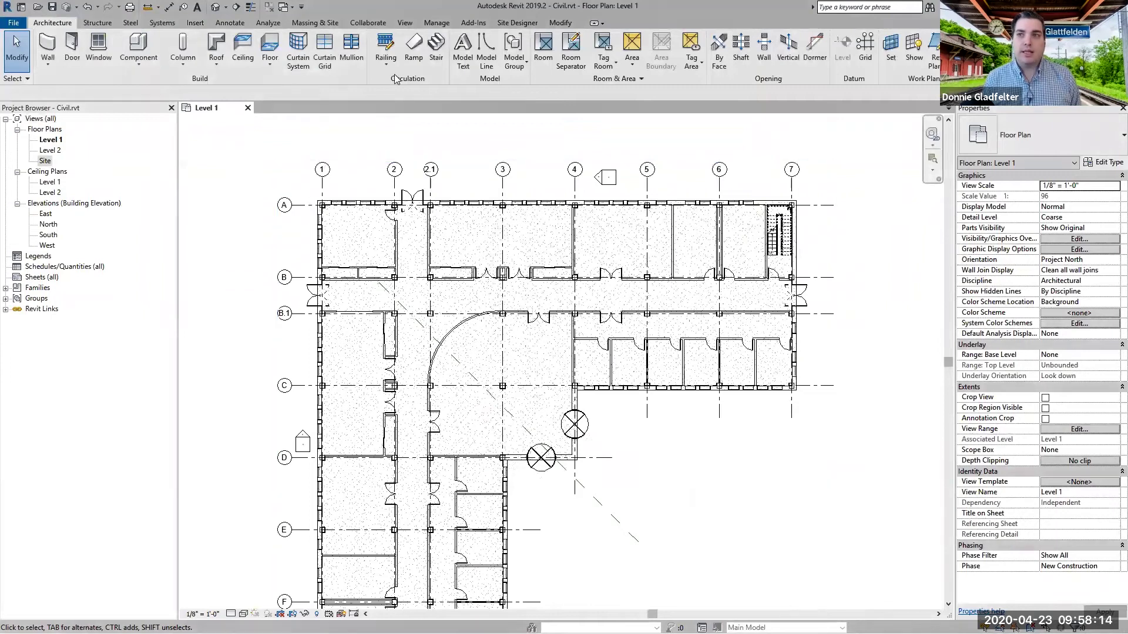
Step: Turn on the Project Base Point and Survey Point under the Site category for the Level 1 floor plan
{"action": "left_click", "coordinate": [406, 23]}
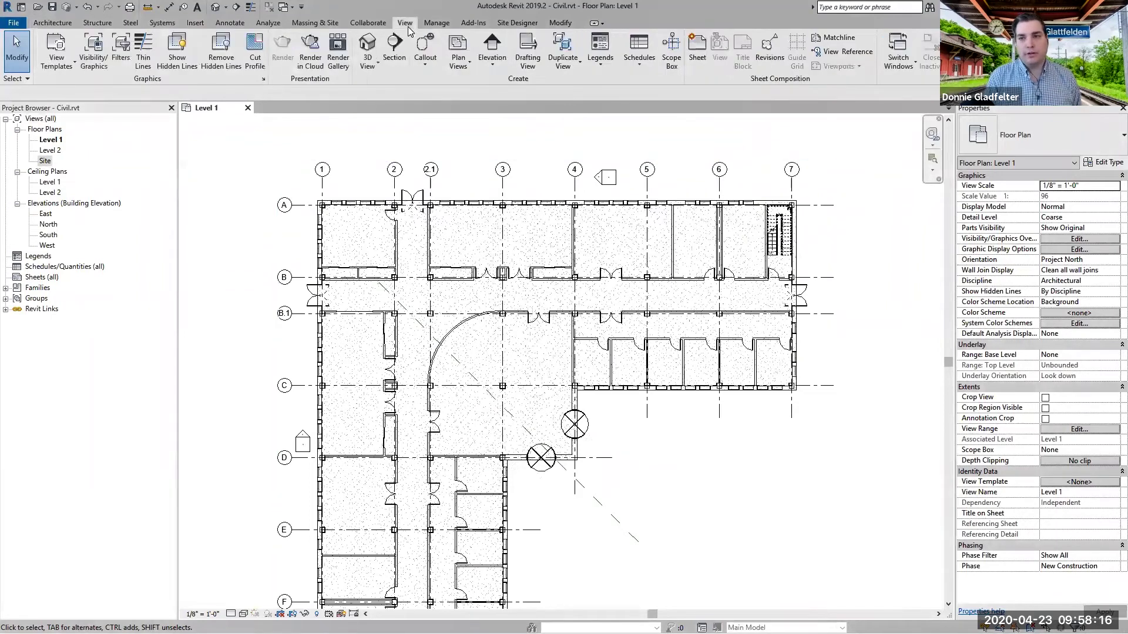
{"action": "left_click", "coordinate": [104, 54]}
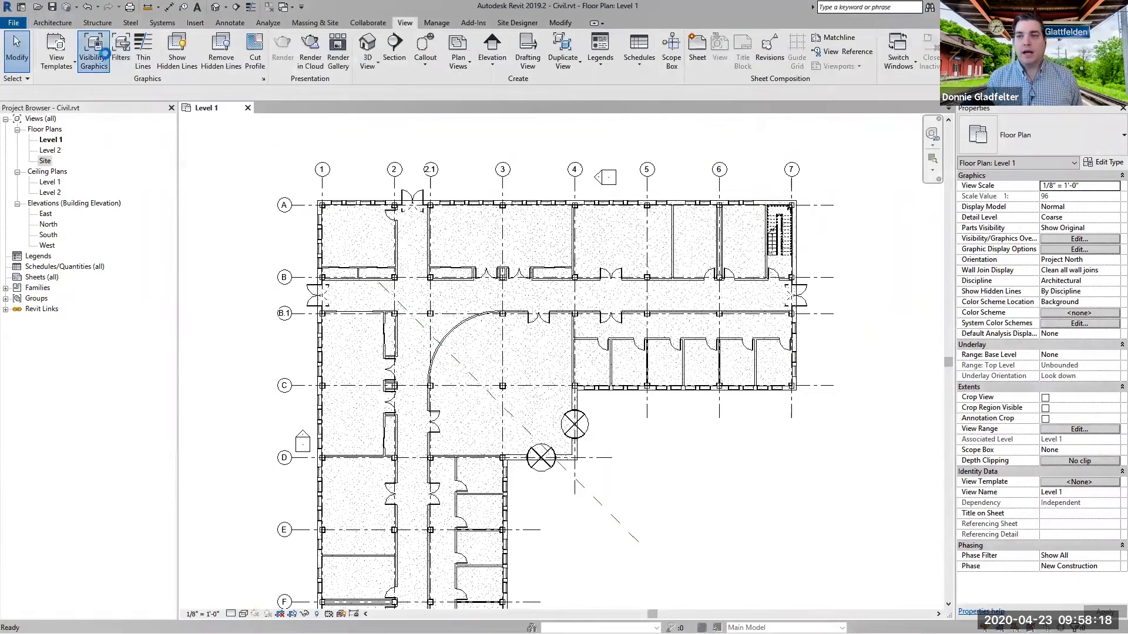
{"action": "scroll", "coordinate": [589, 345], "scroll_direction": "down", "scroll_amount": 4}
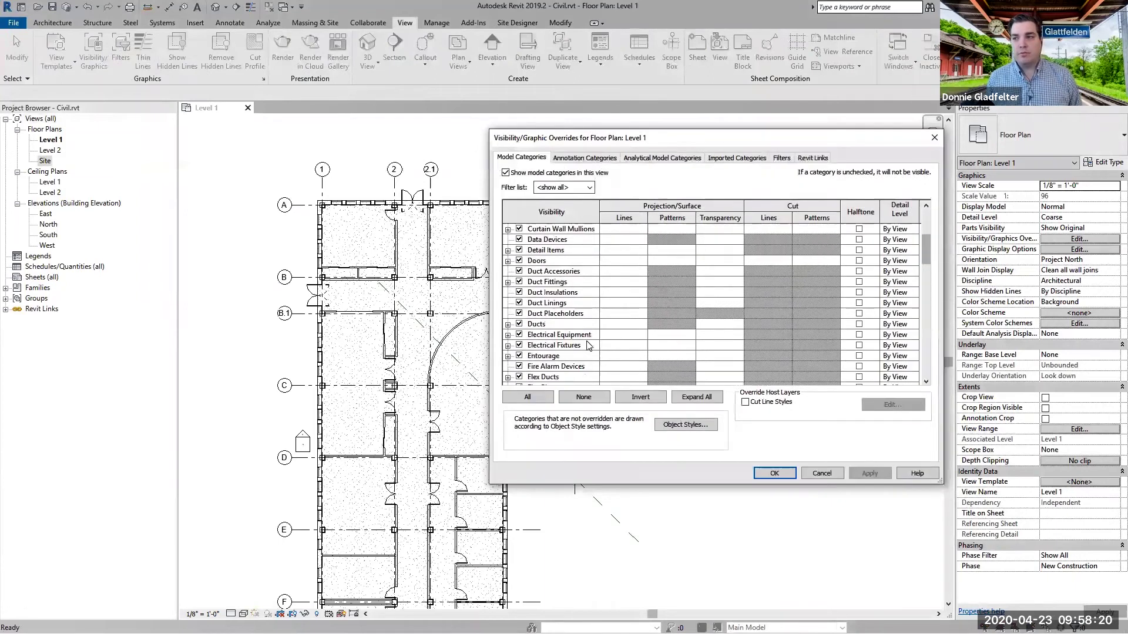
{"action": "scroll", "coordinate": [587, 345], "scroll_direction": "down", "scroll_amount": 12}
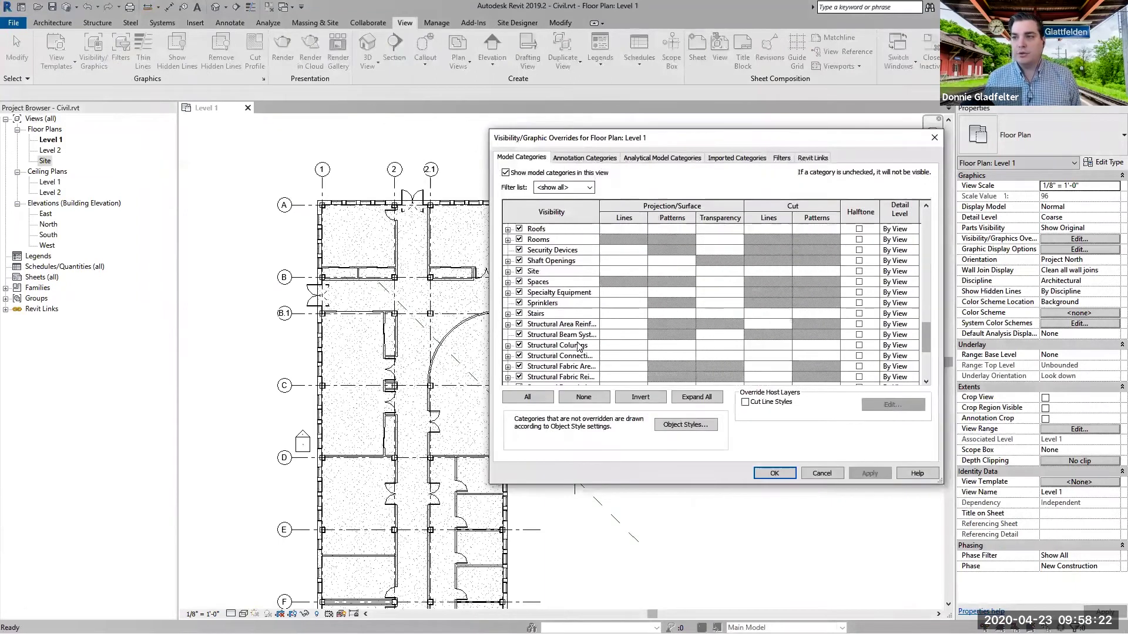
{"action": "scroll", "coordinate": [580, 347], "scroll_direction": "down", "scroll_amount": 3}
{"action": "scroll", "coordinate": [547, 317], "scroll_direction": "up", "scroll_amount": 3}
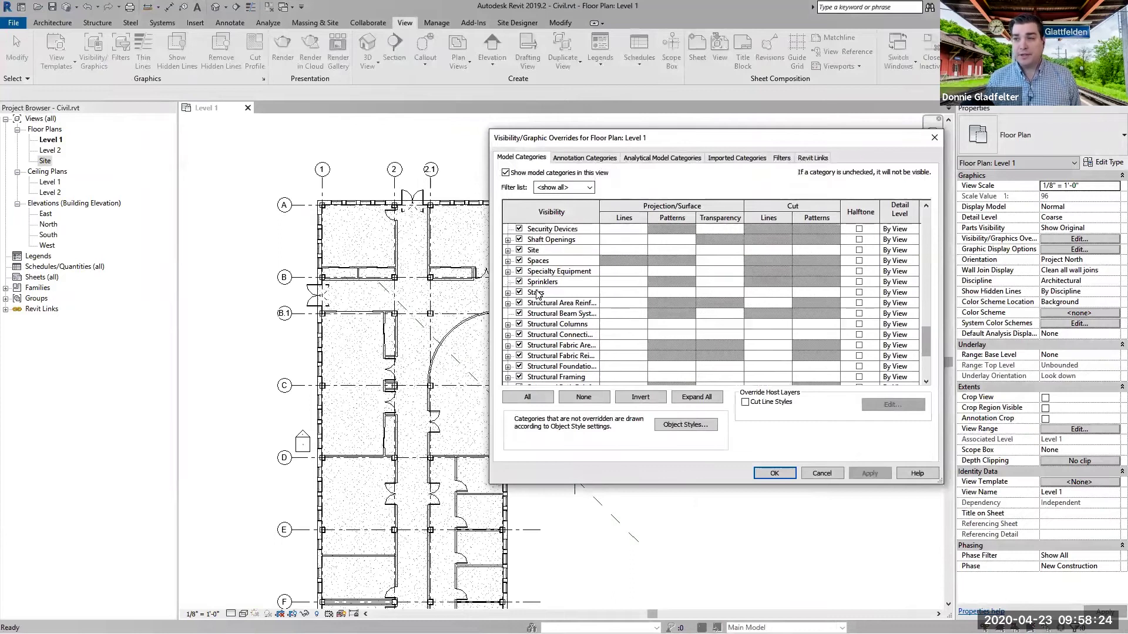
{"action": "left_click", "coordinate": [508, 250]}
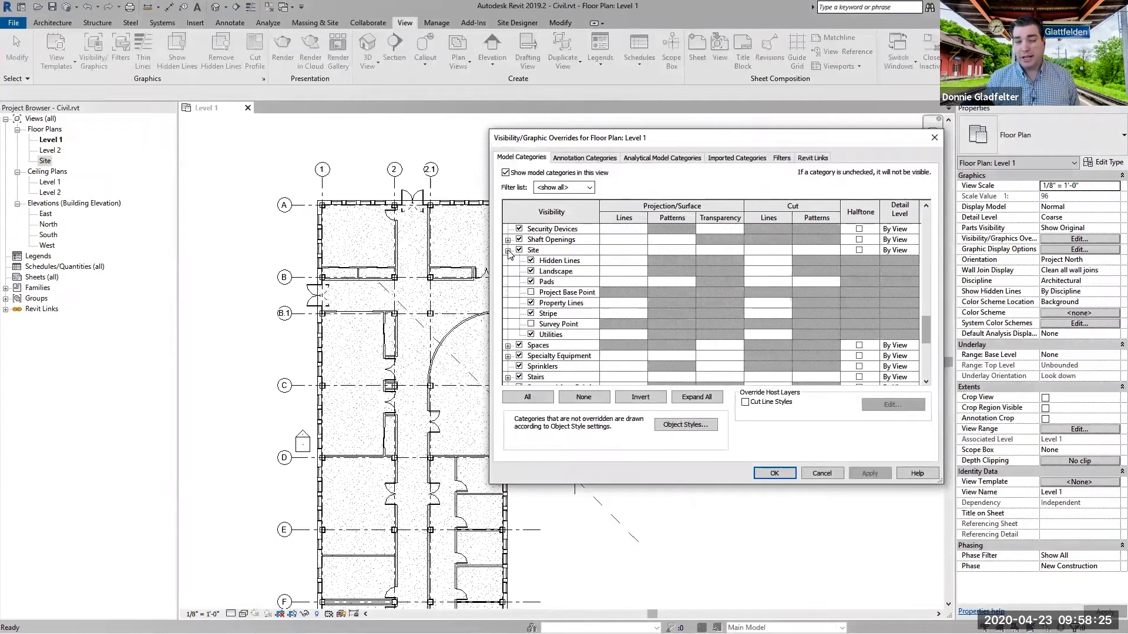
{"action": "left_click", "coordinate": [532, 293]}
{"action": "left_click", "coordinate": [532, 324]}
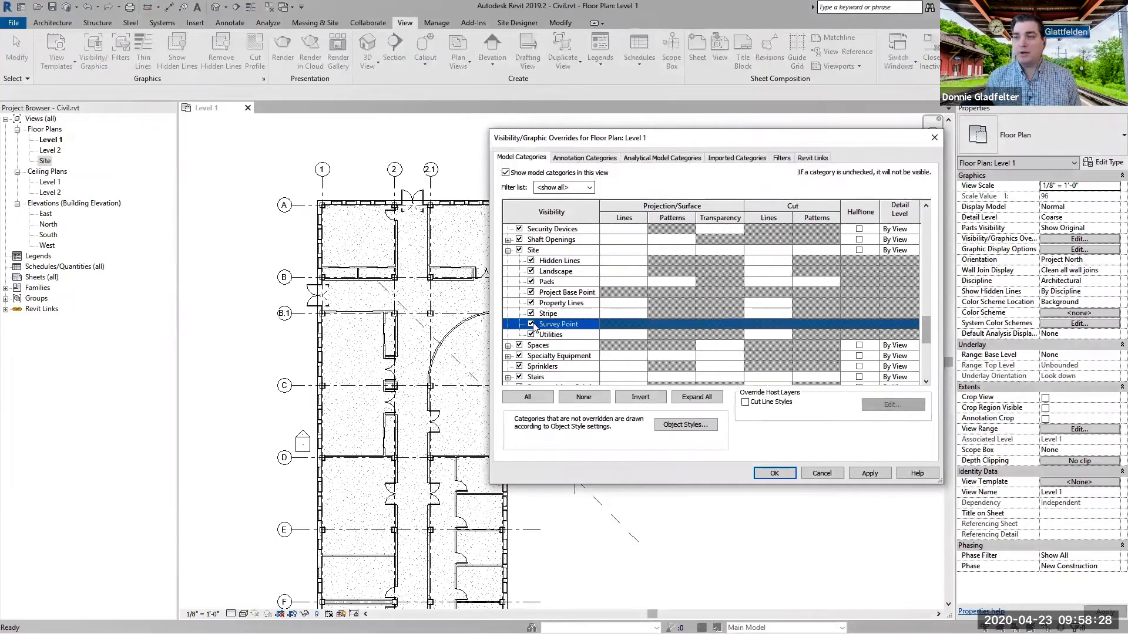
{"action": "left_click", "coordinate": [760, 473]}
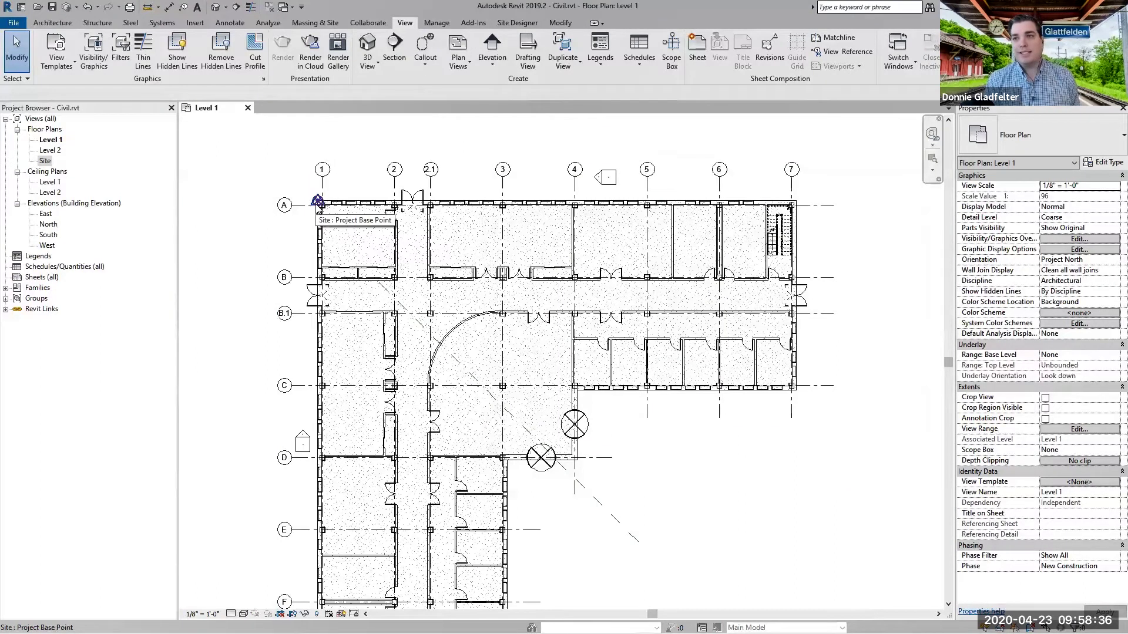
Step: Start importing shared coordinates from XML, picking the building's corner near grids A and 1 as origin and the corner near grid 7 as +Y direction
{"action": "left_click", "coordinate": [473, 25]}
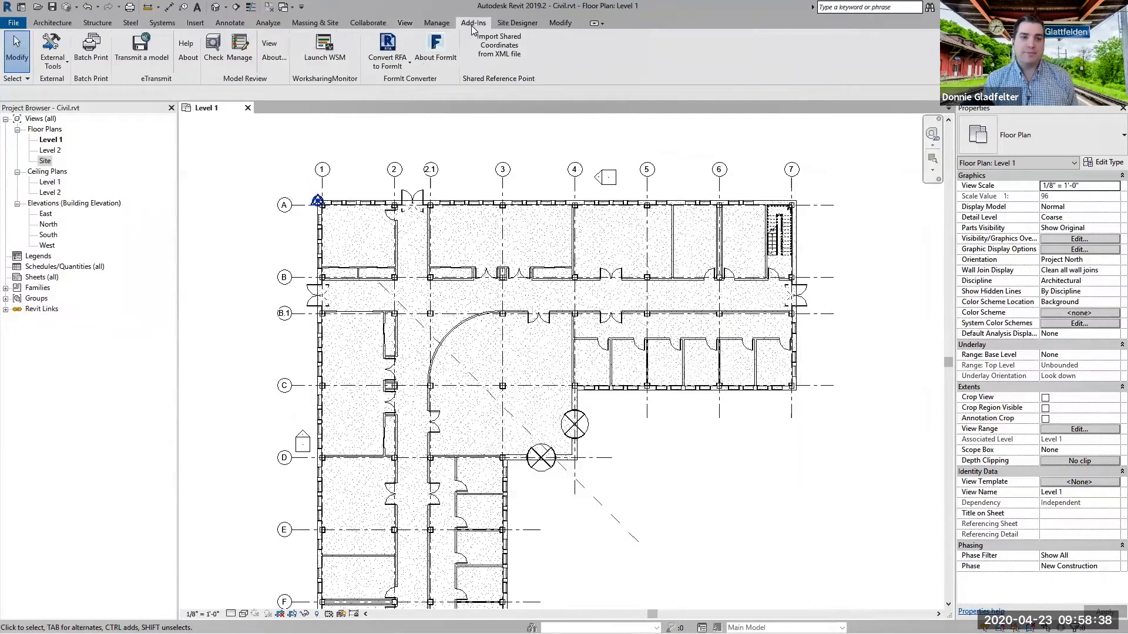
{"action": "left_click", "coordinate": [496, 55]}
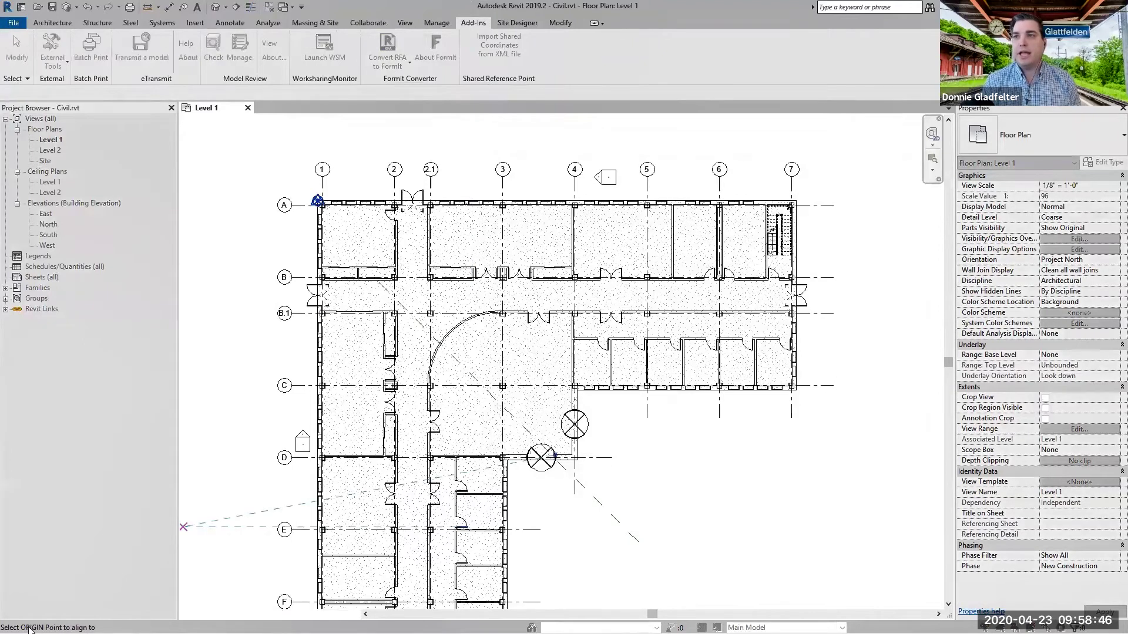
{"action": "scroll", "coordinate": [323, 188], "scroll_direction": "up", "scroll_amount": 2}
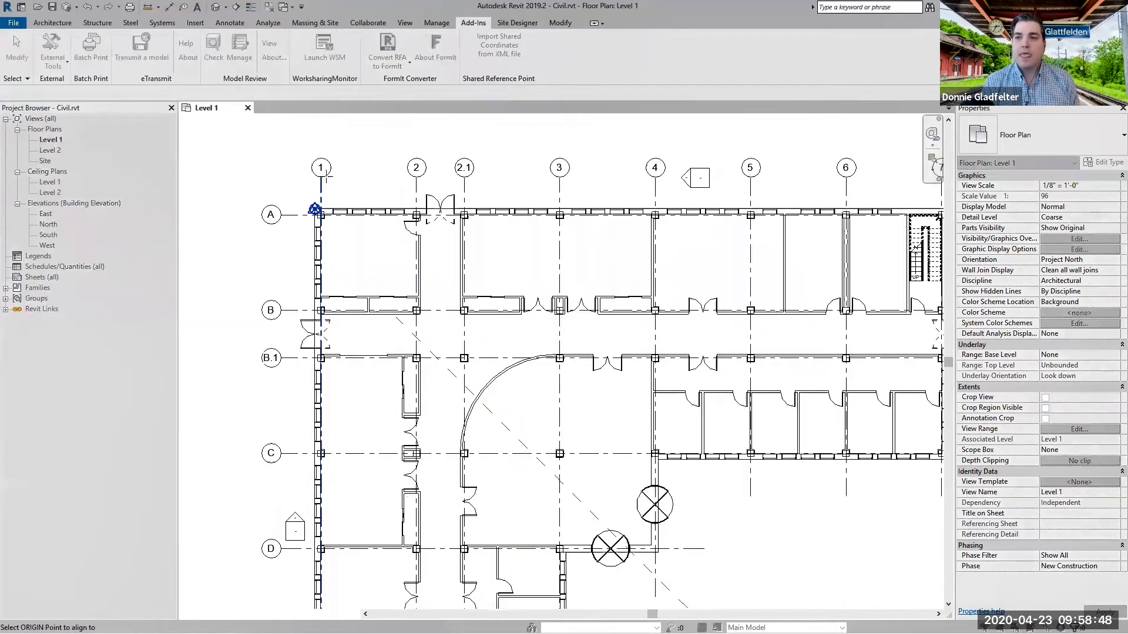
{"action": "scroll", "coordinate": [322, 192], "scroll_direction": "up", "scroll_amount": 5}
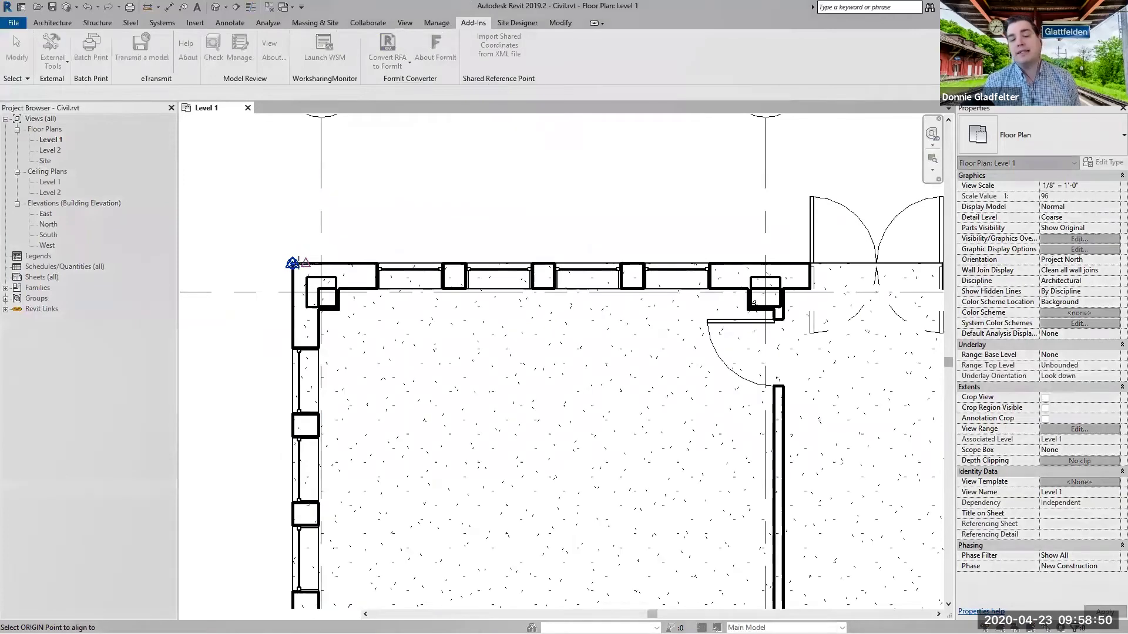
{"action": "left_click", "coordinate": [293, 263]}
{"action": "scroll", "coordinate": [424, 323], "scroll_direction": "down", "scroll_amount": 3}
{"action": "scroll", "coordinate": [426, 325], "scroll_direction": "down", "scroll_amount": 1}
{"action": "middle_click_drag", "start_coordinate": [799, 299], "coordinate": [211, 315]}
{"action": "middle_click_drag", "start_coordinate": [709, 299], "coordinate": [301, 303]}
{"action": "scroll", "coordinate": [735, 314], "scroll_direction": "up", "scroll_amount": 2}
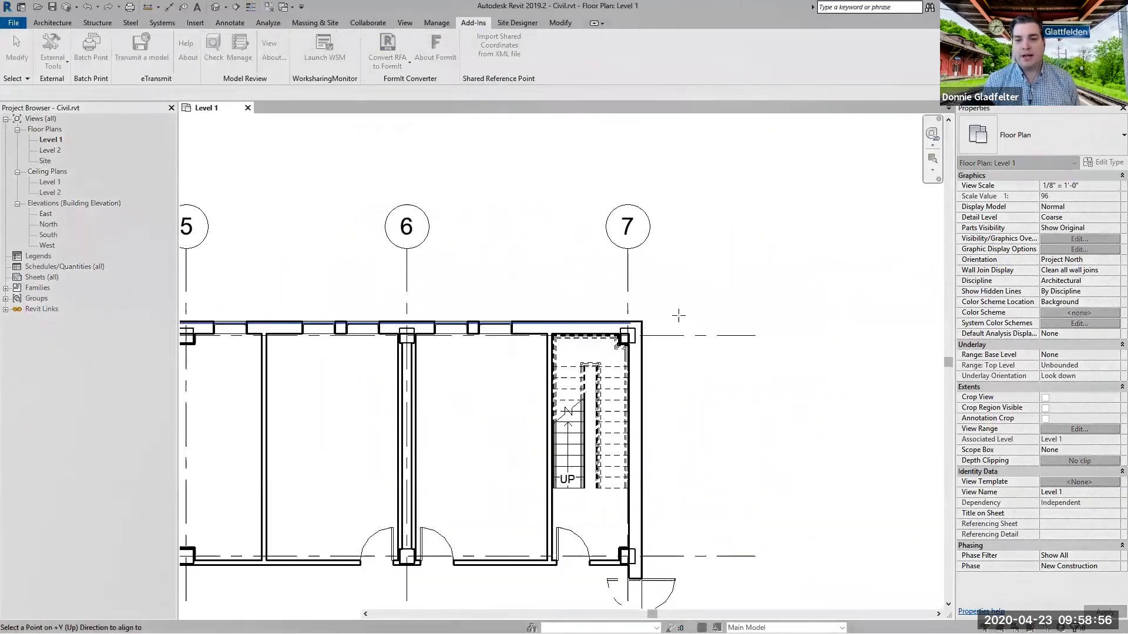
{"action": "left_click", "coordinate": [630, 322]}
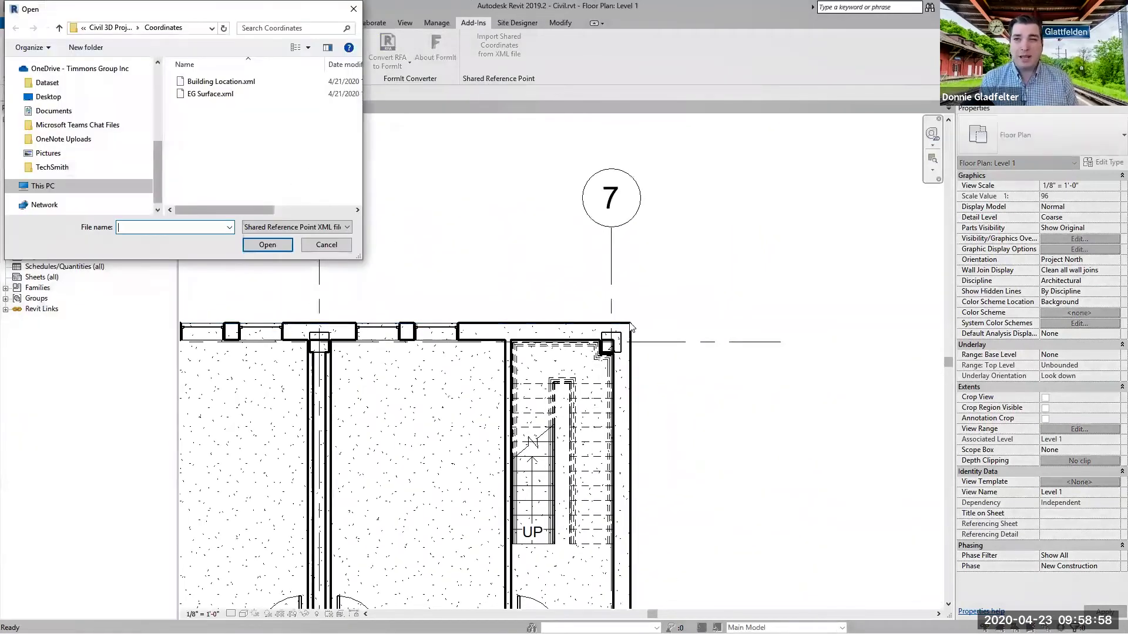
Step: Load Building Location.xml from the Coordinates folder to complete the shared coordinate import, and fit the whole plan in view
{"action": "left_click", "coordinate": [244, 84]}
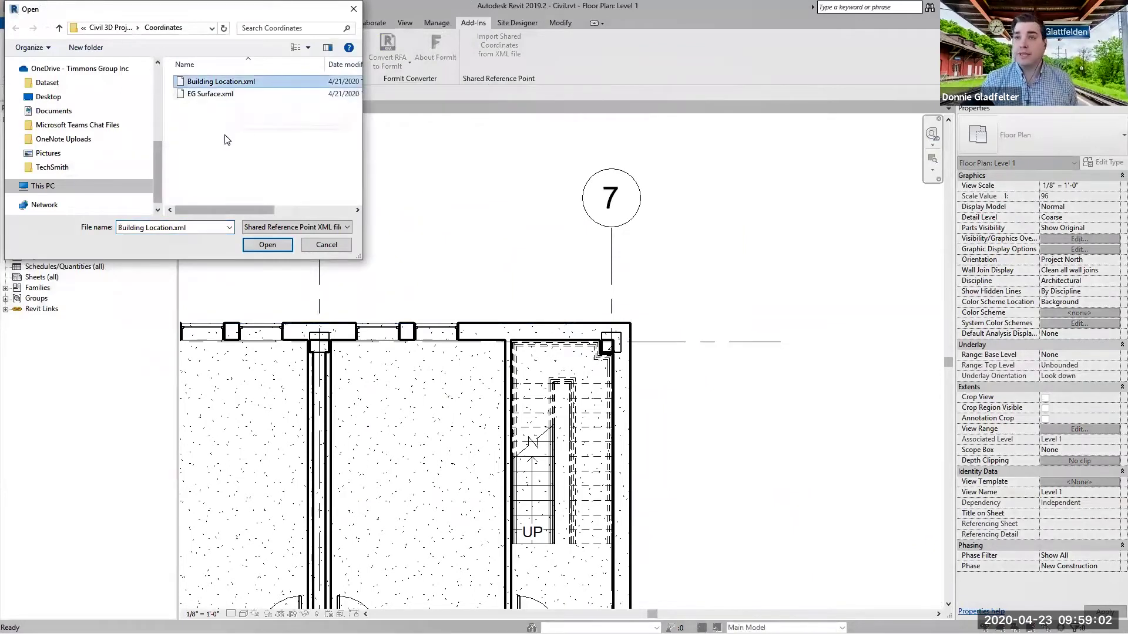
{"action": "left_click", "coordinate": [267, 245]}
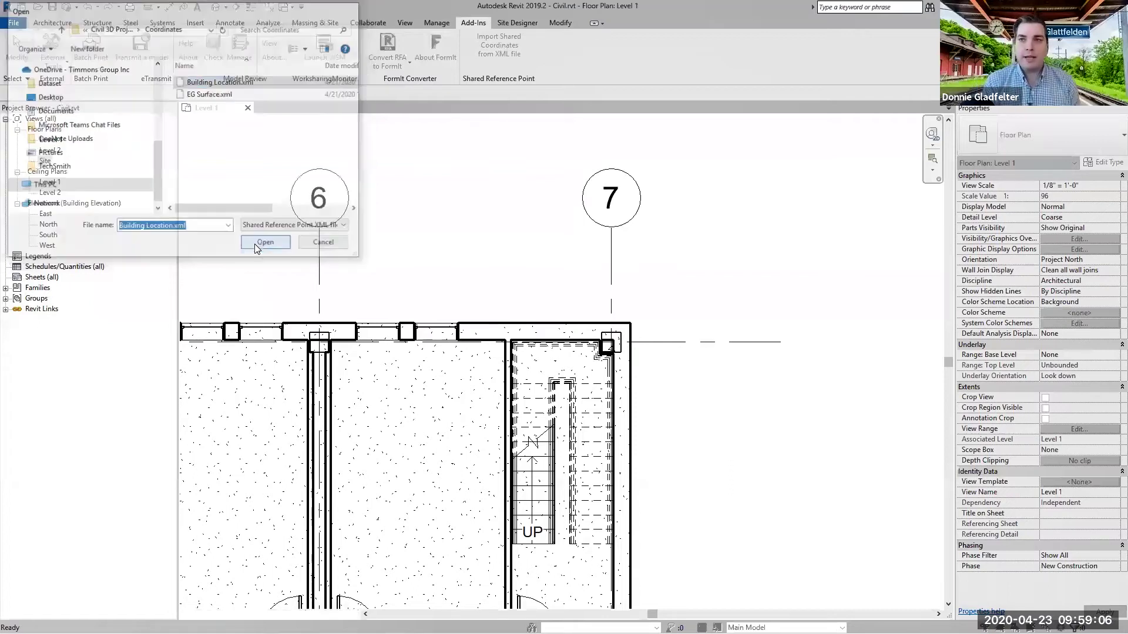
{"action": "left_click", "coordinate": [584, 343]}
{"action": "left_click", "coordinate": [628, 341]}
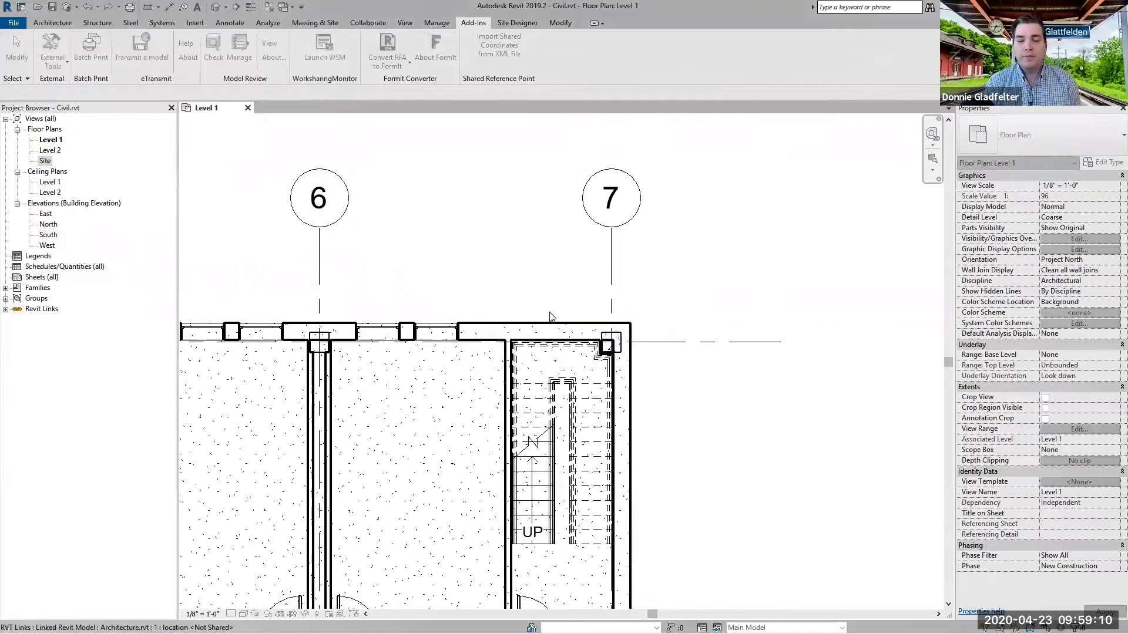
{"action": "key", "text": "z"}
{"action": "key", "text": "f"}
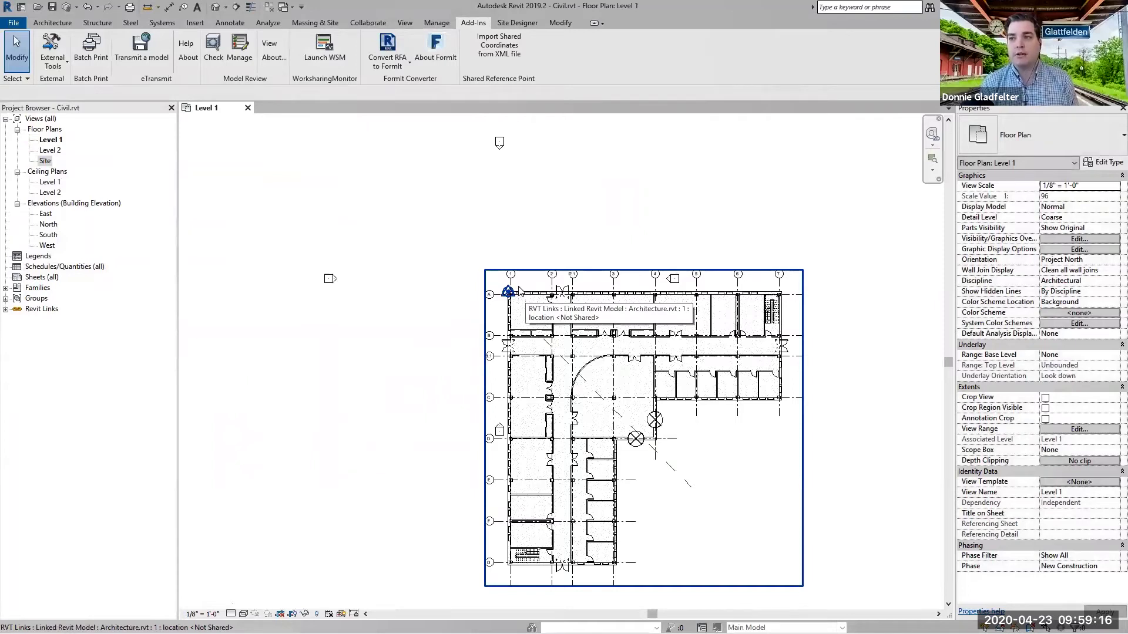
Step: Make the Building Location site the current shared site in the project location settings
{"action": "left_click", "coordinate": [437, 23]}
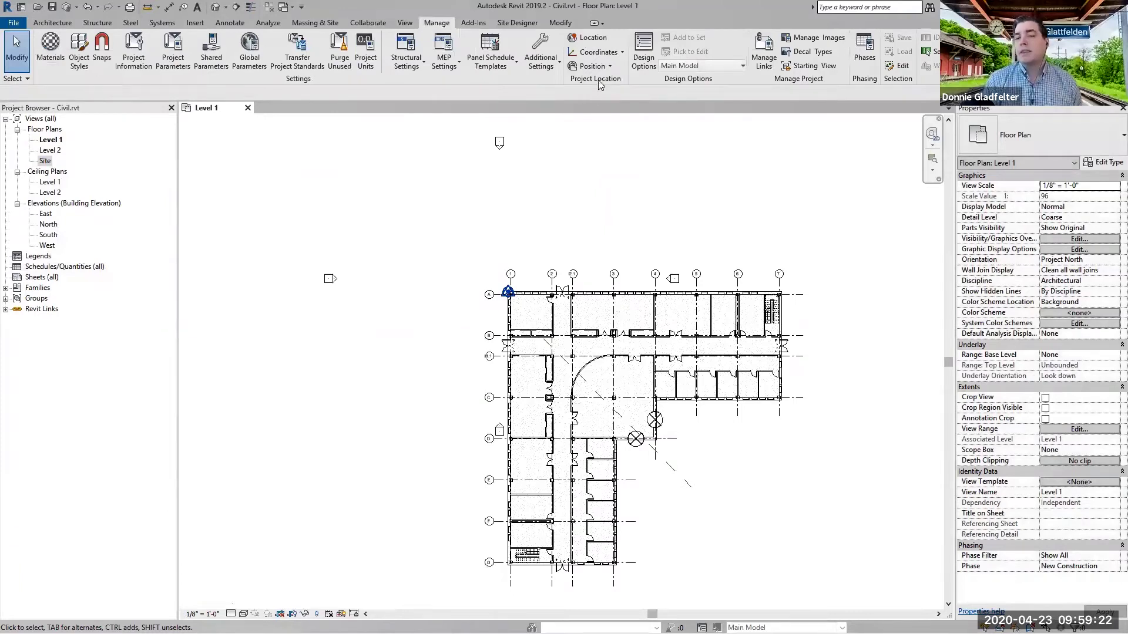
{"action": "left_click", "coordinate": [590, 38]}
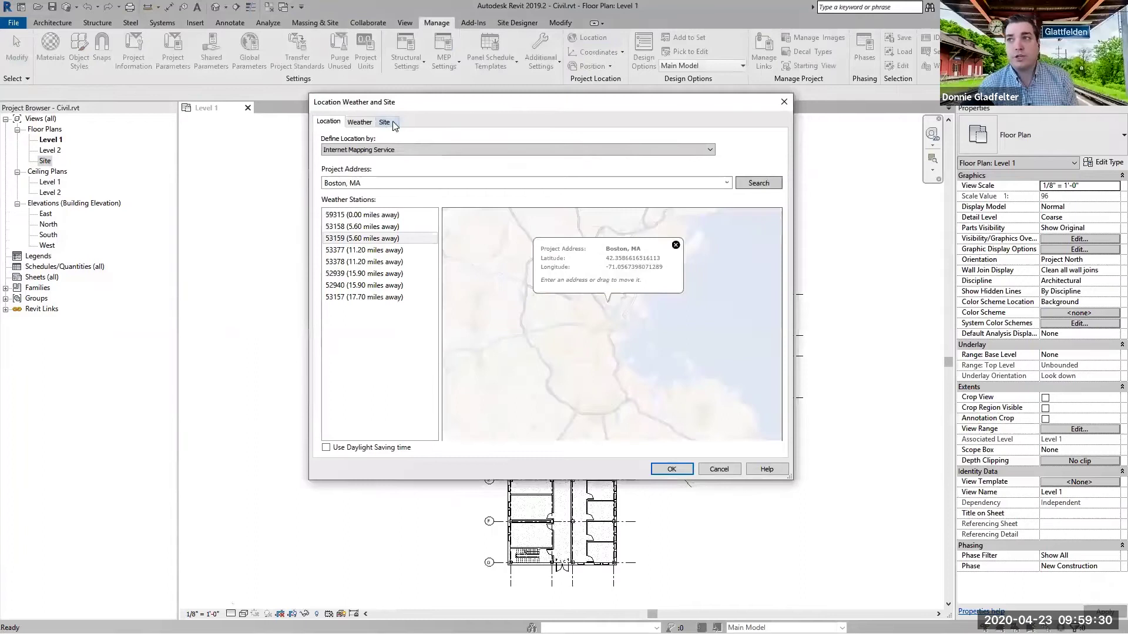
{"action": "left_click", "coordinate": [385, 122]}
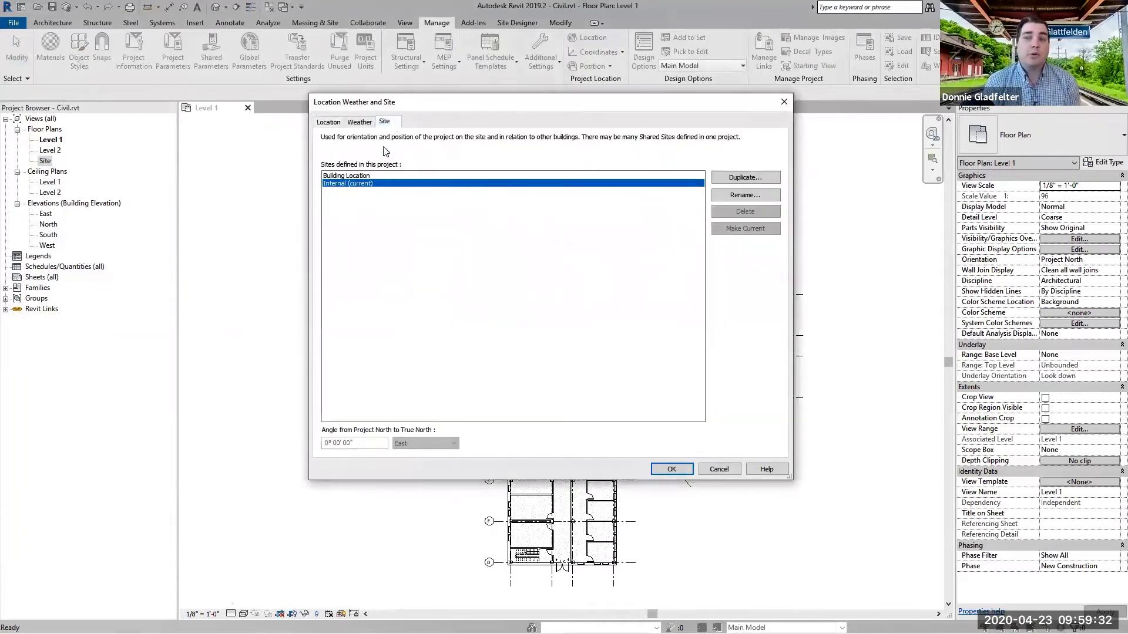
{"action": "left_click", "coordinate": [353, 176]}
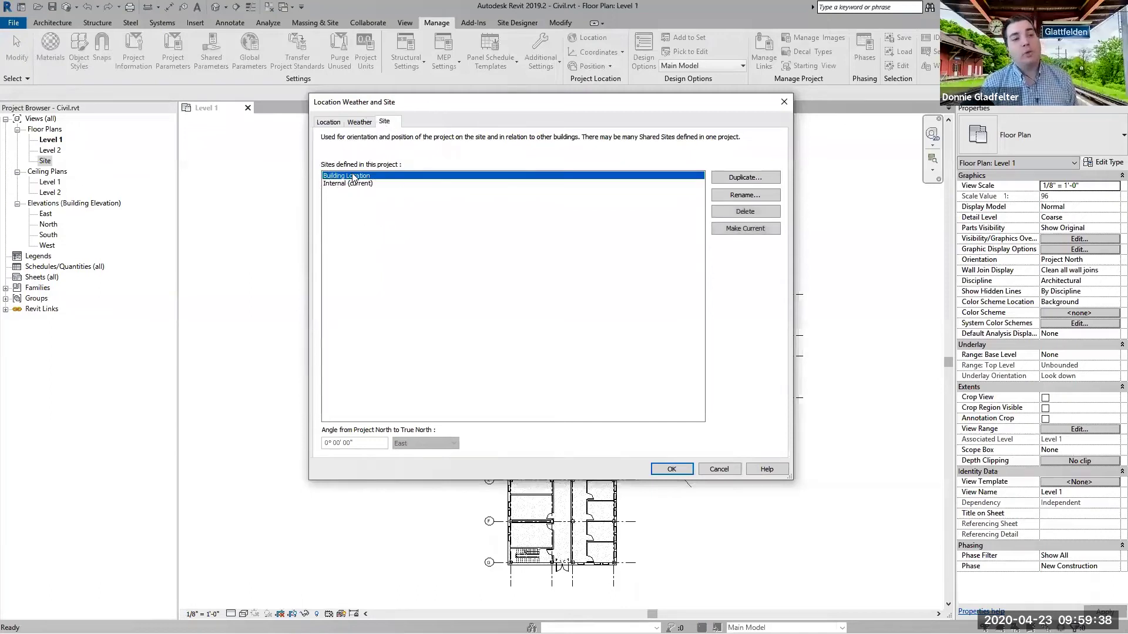
{"action": "left_click", "coordinate": [755, 229]}
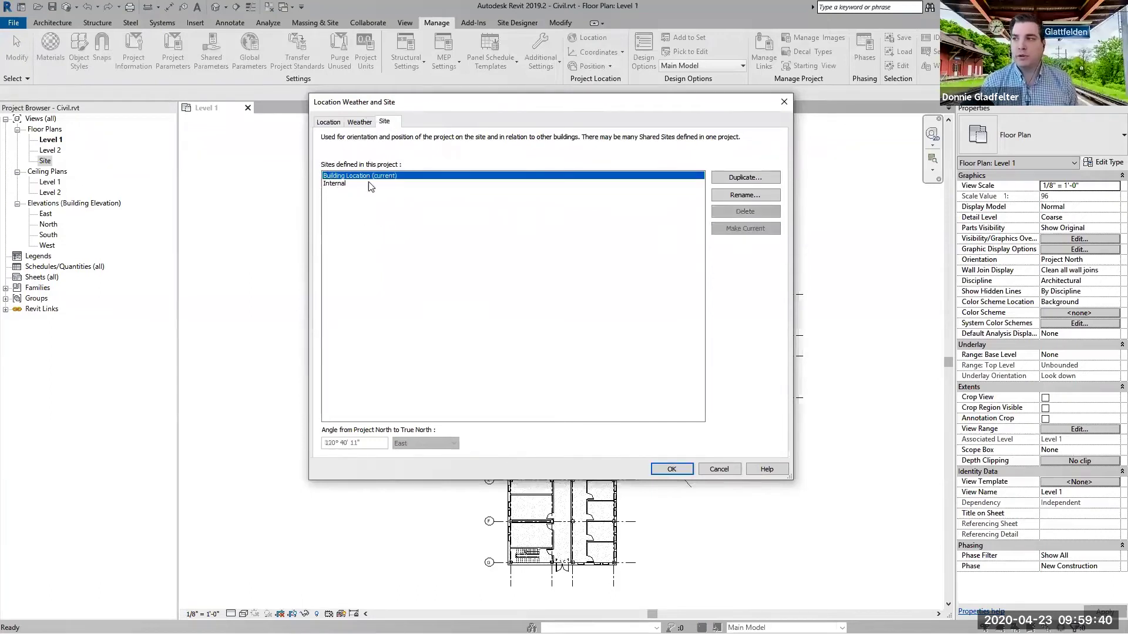
{"action": "left_click", "coordinate": [672, 469]}
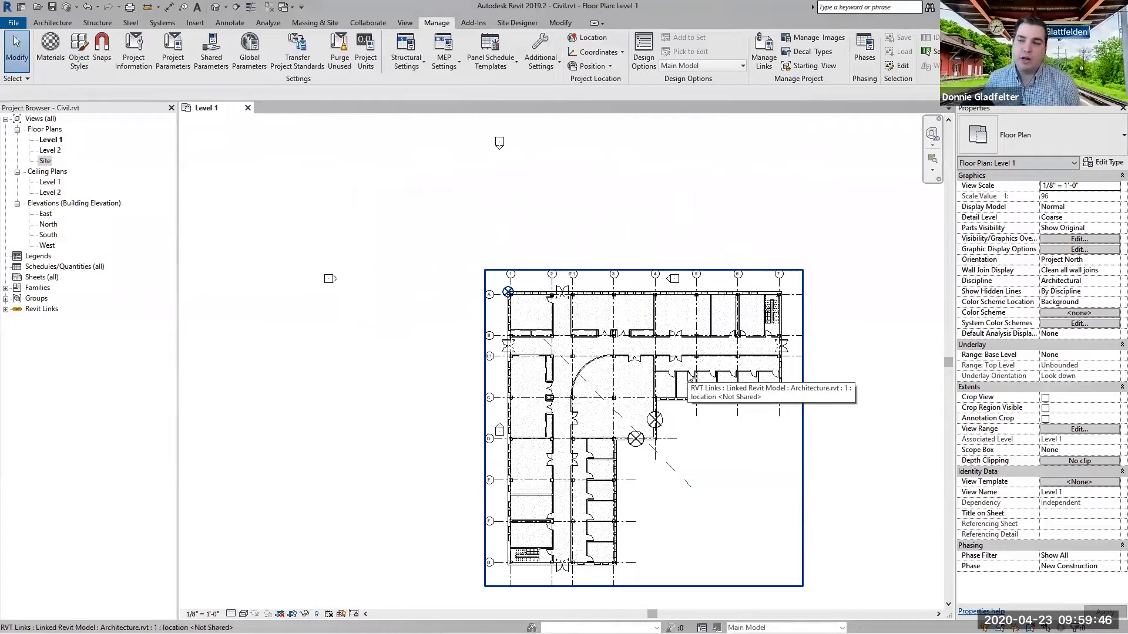
Step: Set the Level 1 floor plan's orientation to True North and bring the rotated building into view
{"action": "left_click", "coordinate": [1098, 261]}
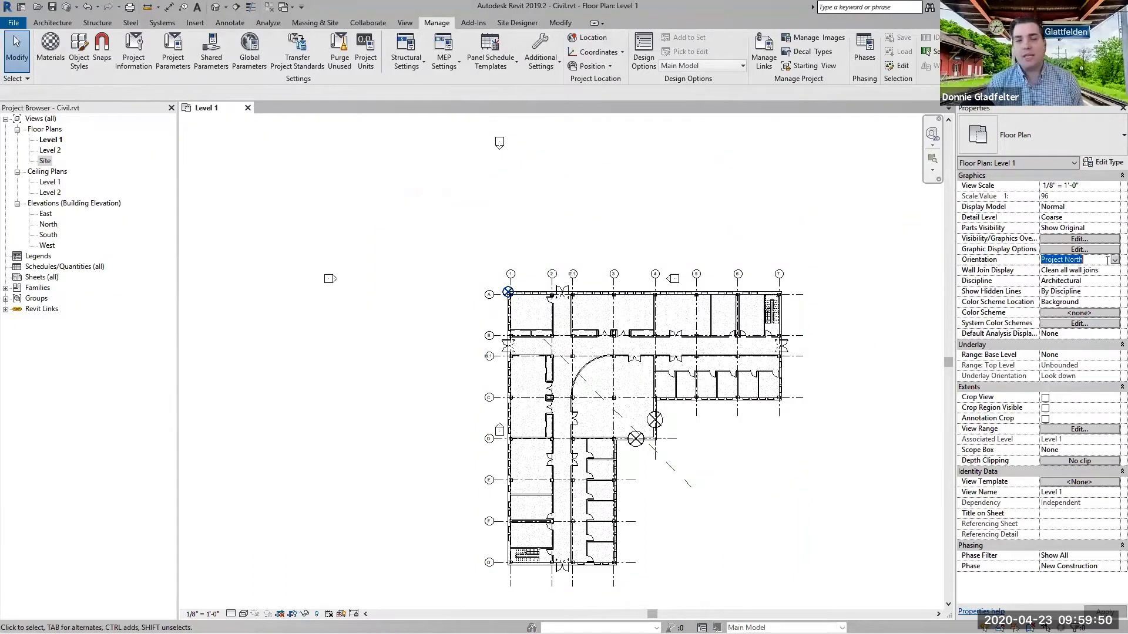
{"action": "left_click", "coordinate": [1114, 260]}
{"action": "left_click", "coordinate": [1073, 282]}
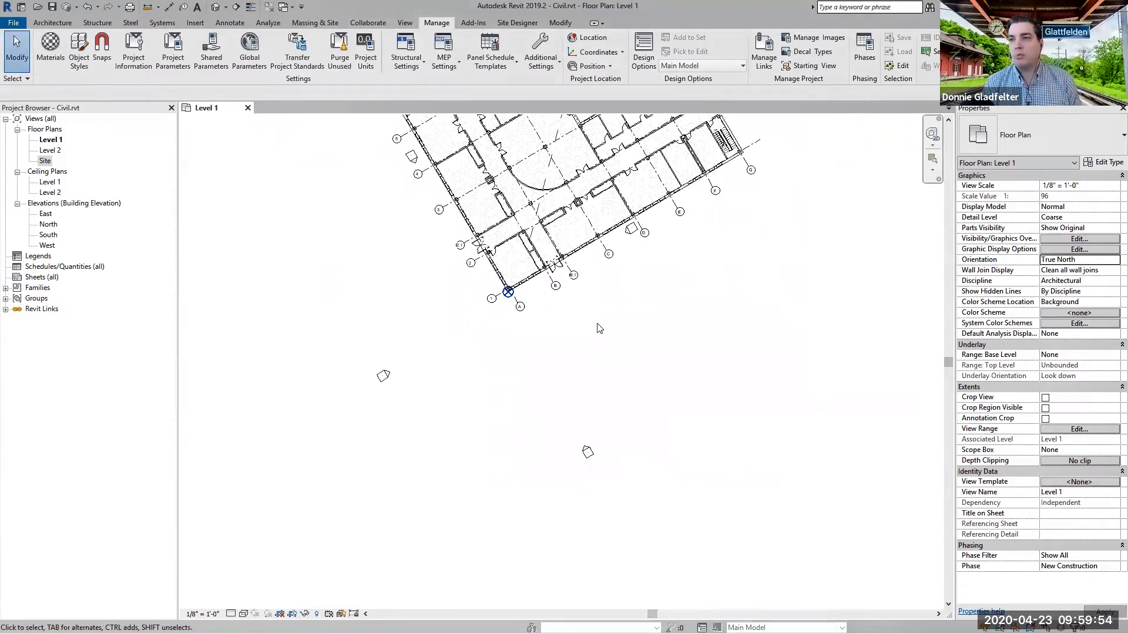
{"action": "middle_click_drag", "start_coordinate": [599, 328], "coordinate": [652, 428]}
{"action": "scroll", "coordinate": [652, 428], "scroll_direction": "down", "scroll_amount": 2}
{"action": "middle_click_drag", "start_coordinate": [817, 320], "coordinate": [811, 363]}
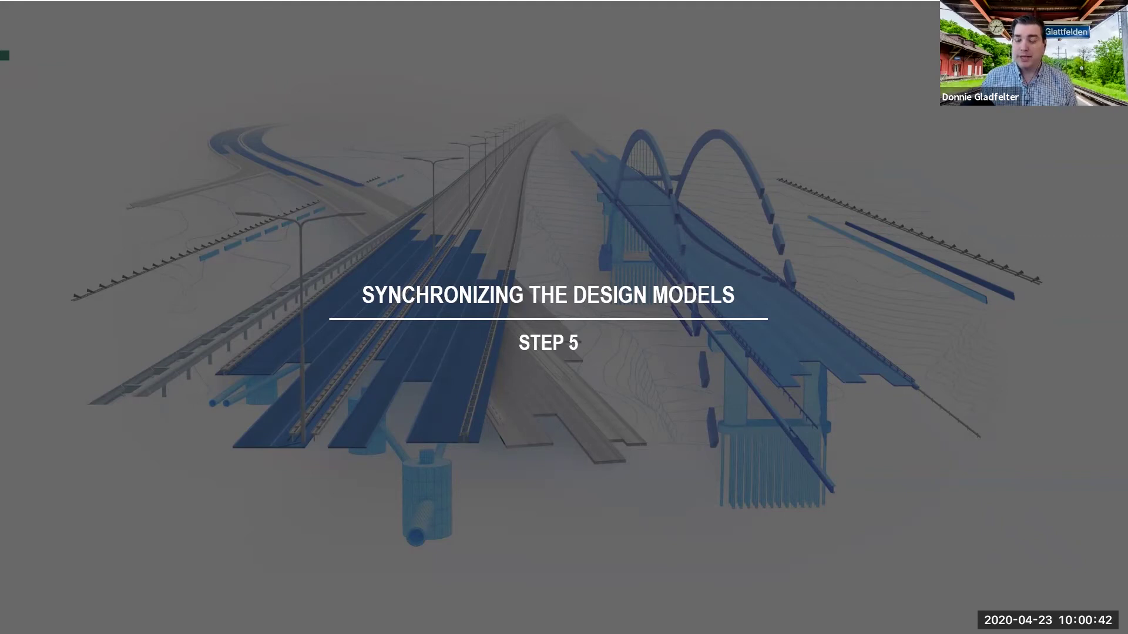
Step: Switch to the 01-01 - Beginning.rvt model in Revit and set up a Navisworks NWC export of the {3D} view named Building in 01_Project - Match Made
{"action": "key", "text": "alt+Tab"}
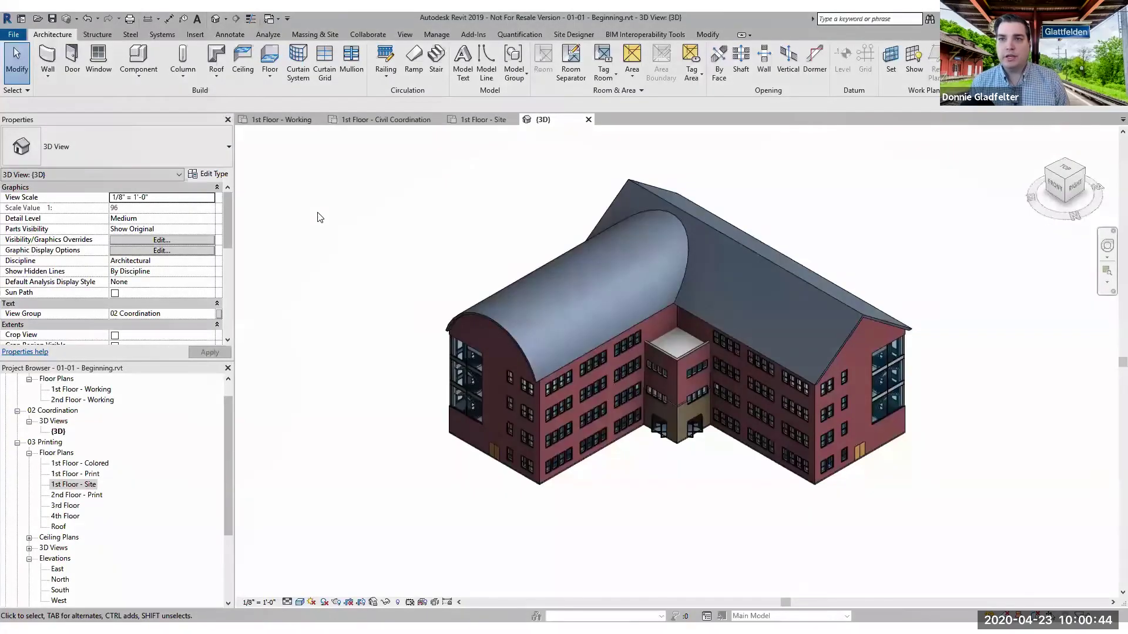
{"action": "left_click", "coordinate": [62, 433]}
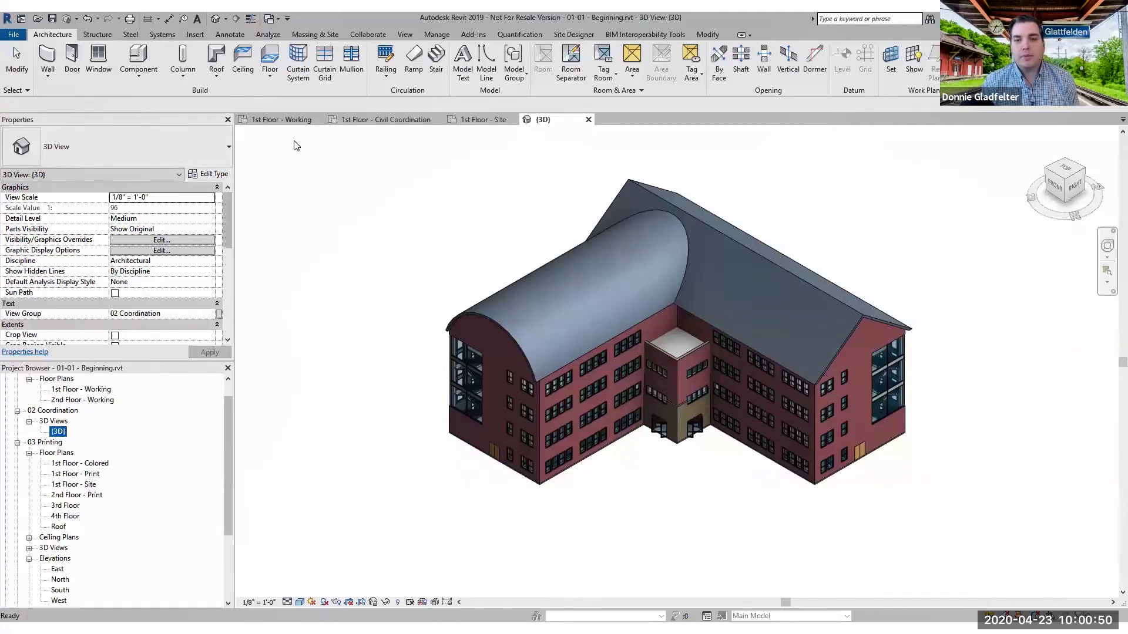
{"action": "left_click", "coordinate": [13, 34]}
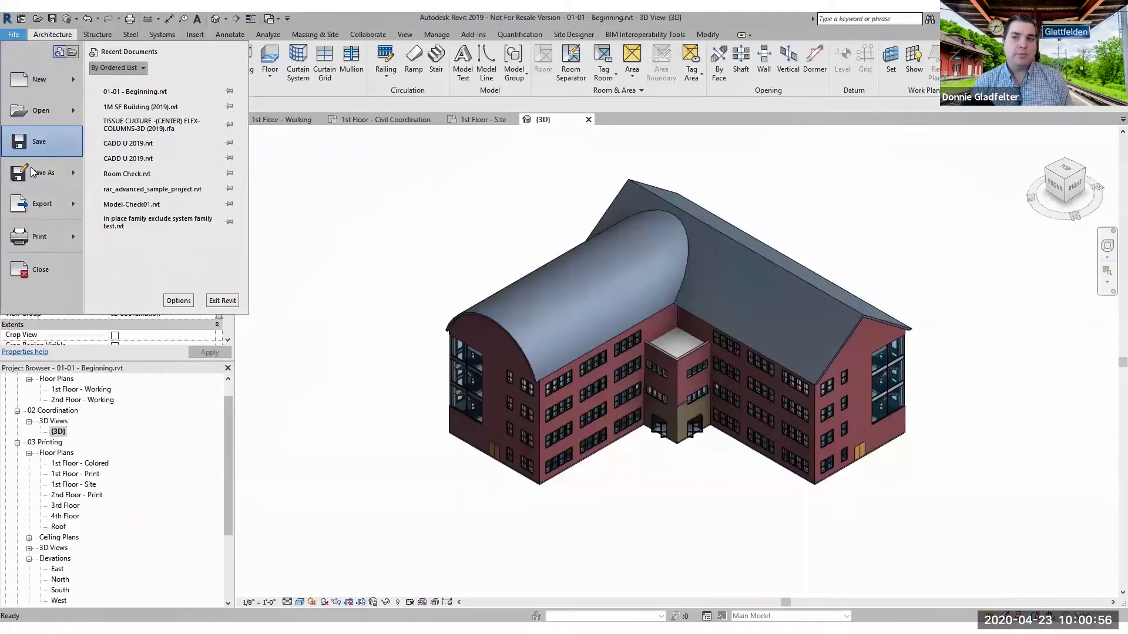
{"action": "mouse_move", "coordinate": [36, 204]}
{"action": "left_click", "coordinate": [217, 227]}
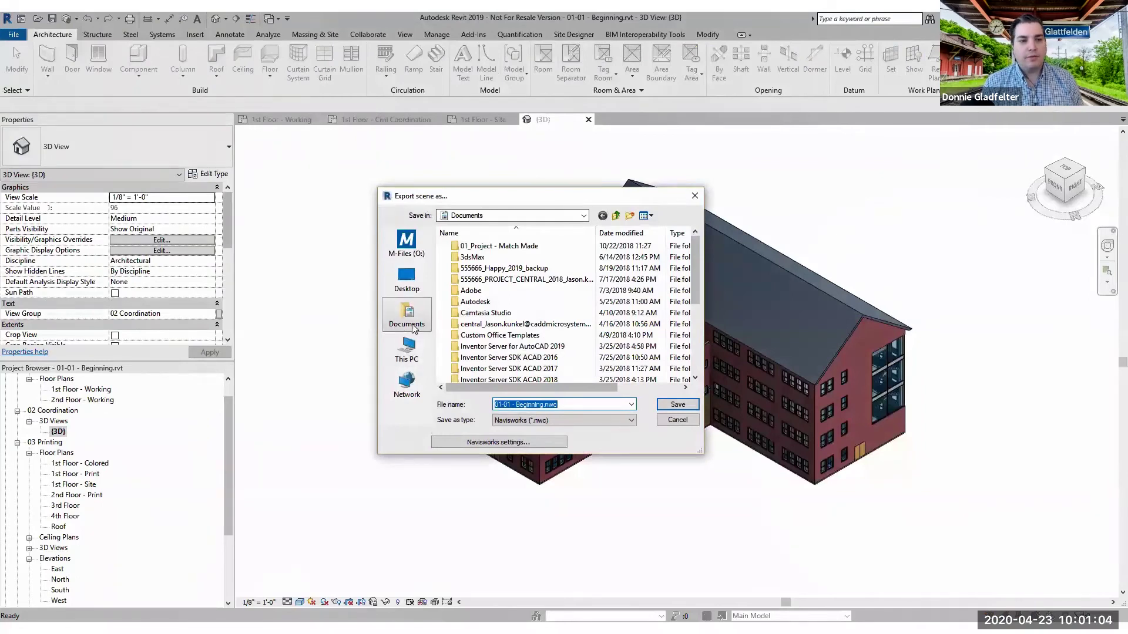
{"action": "double_click", "coordinate": [499, 247]}
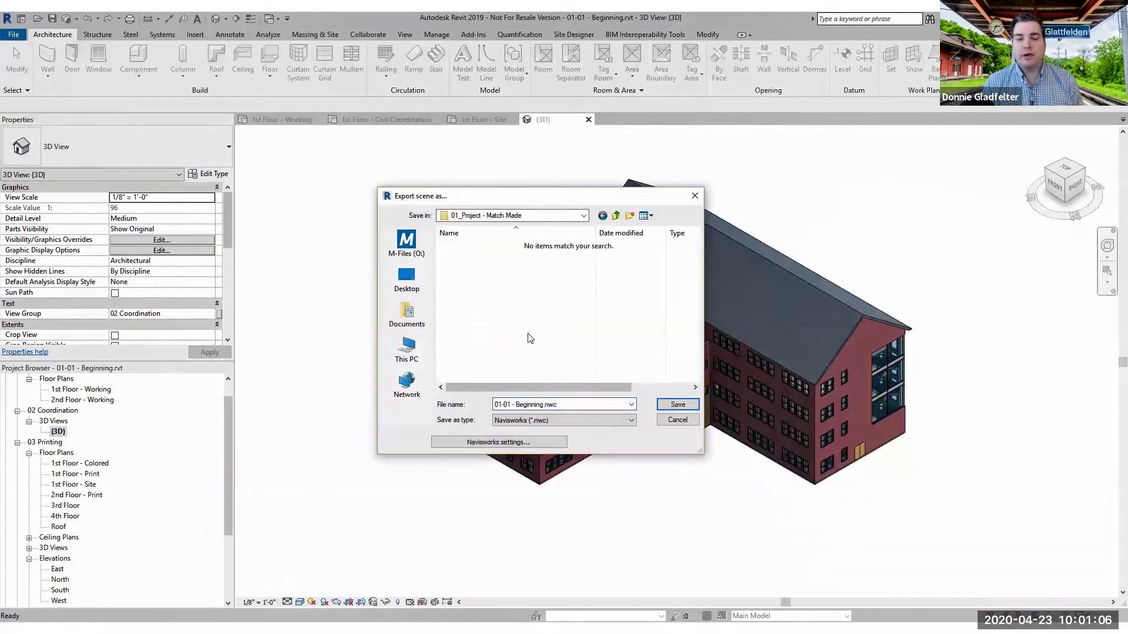
{"action": "triple_click", "coordinate": [575, 404]}
{"action": "type", "text": "Building"}
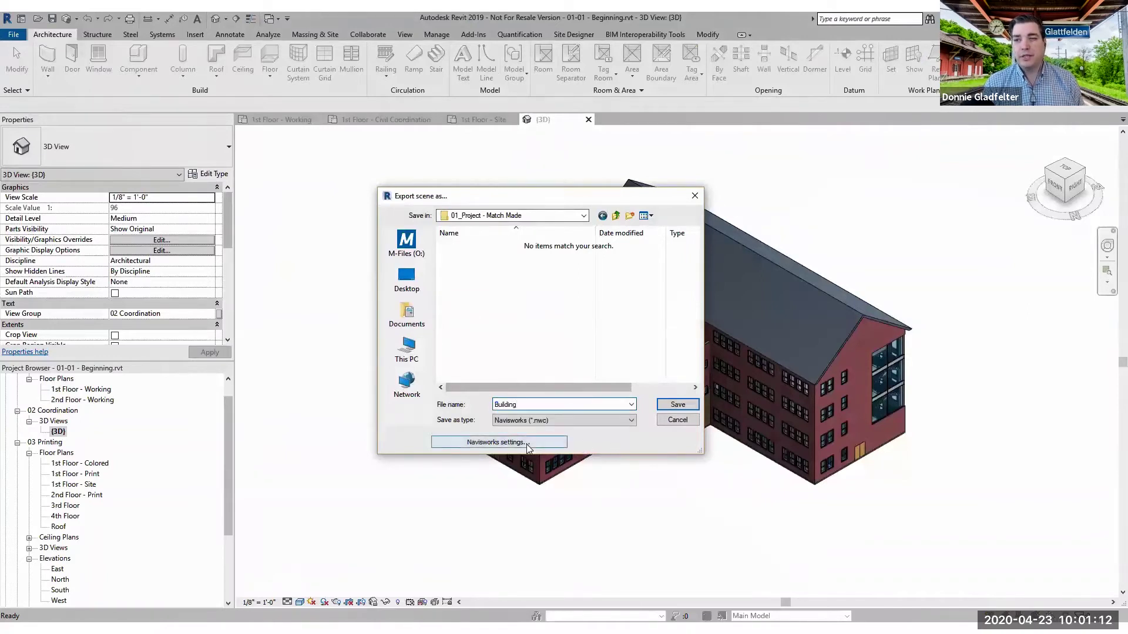
Step: Use Shared coordinates in the Revit file reader settings and save the Navisworks export
{"action": "left_click", "coordinate": [527, 443]}
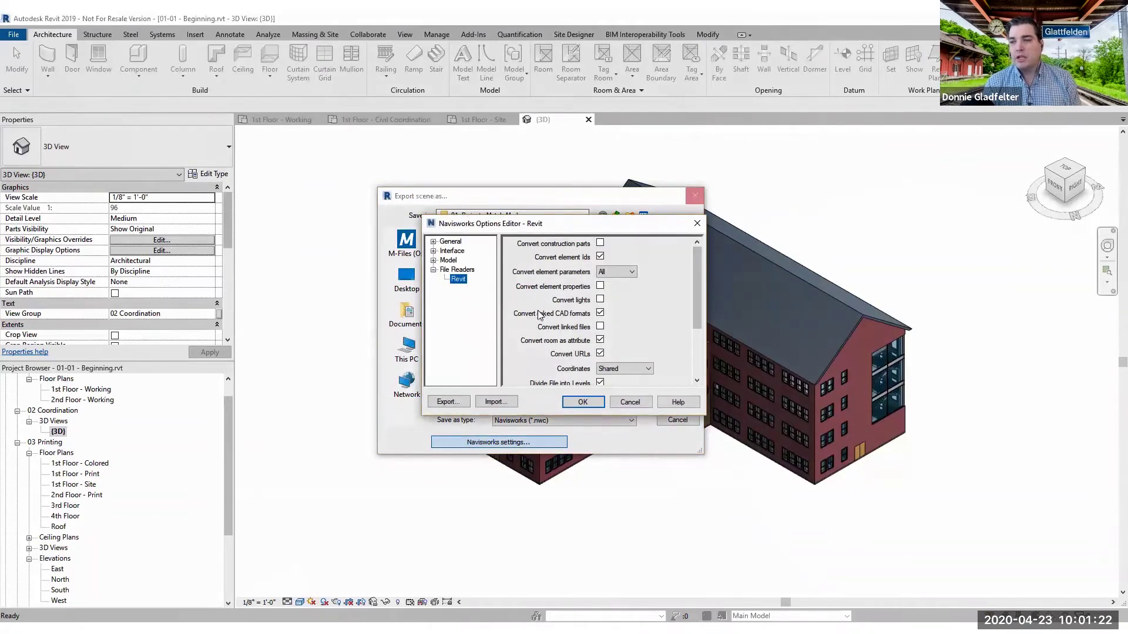
{"action": "left_click_drag", "start_coordinate": [697, 286], "coordinate": [680, 316]}
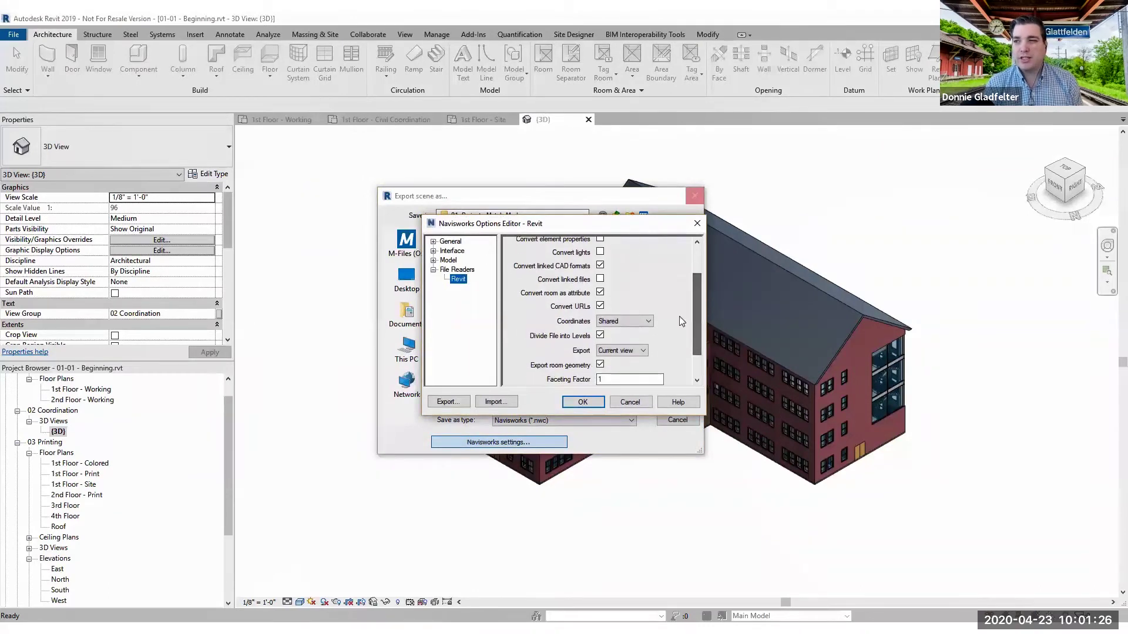
{"action": "left_click", "coordinate": [646, 321]}
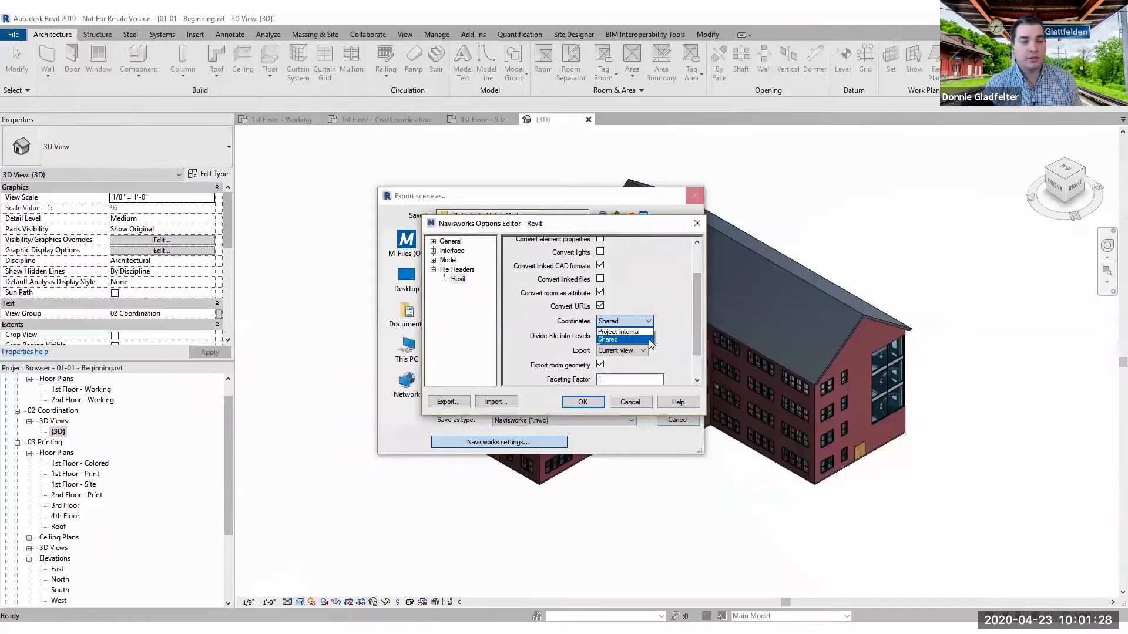
{"action": "left_click", "coordinate": [649, 339]}
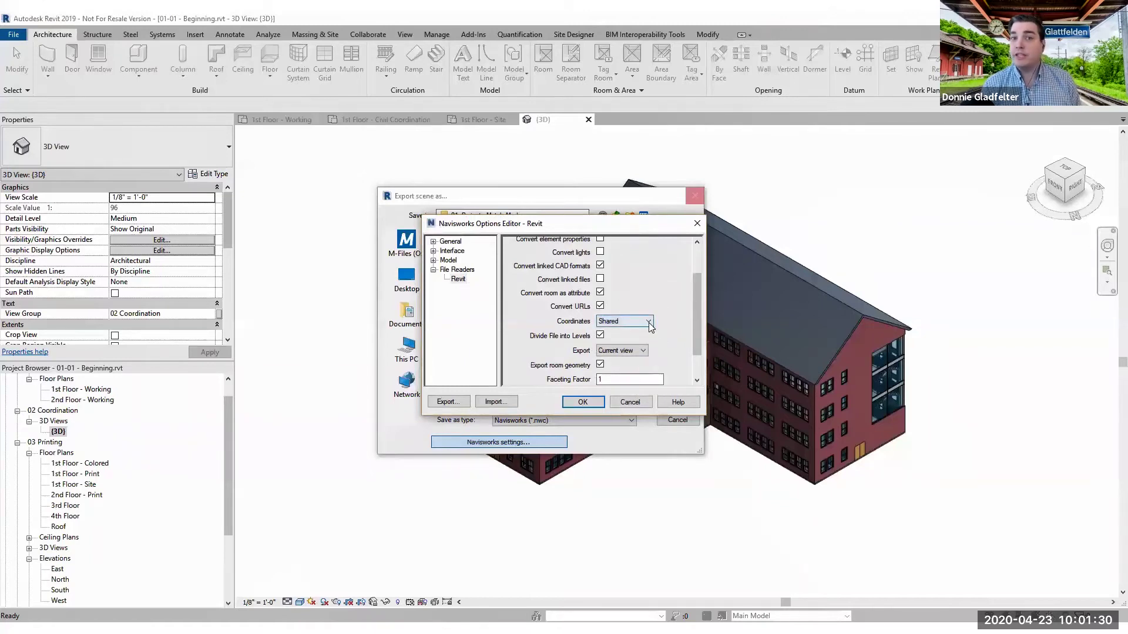
{"action": "left_click", "coordinate": [587, 406]}
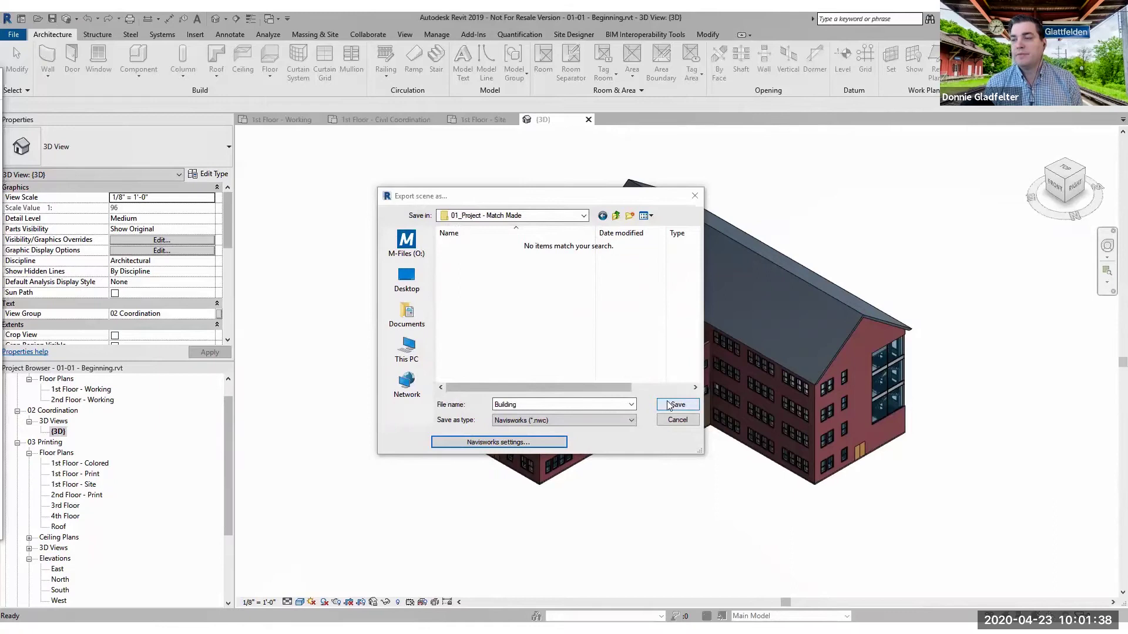
{"action": "left_click", "coordinate": [675, 405]}
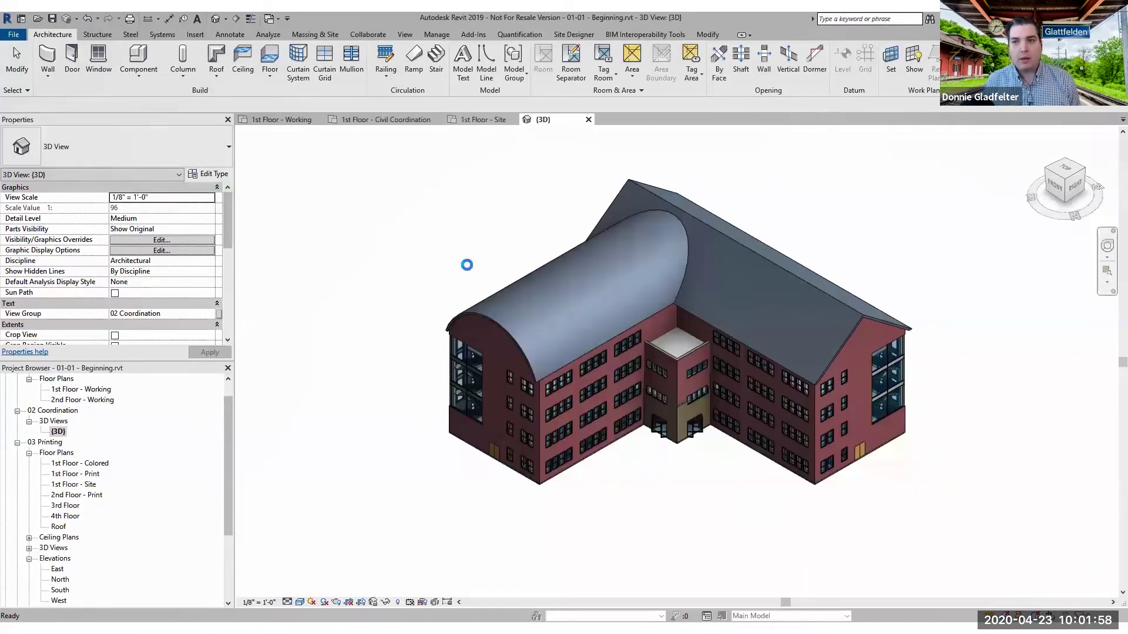
{"action": "left_click", "coordinate": [63, 431]}
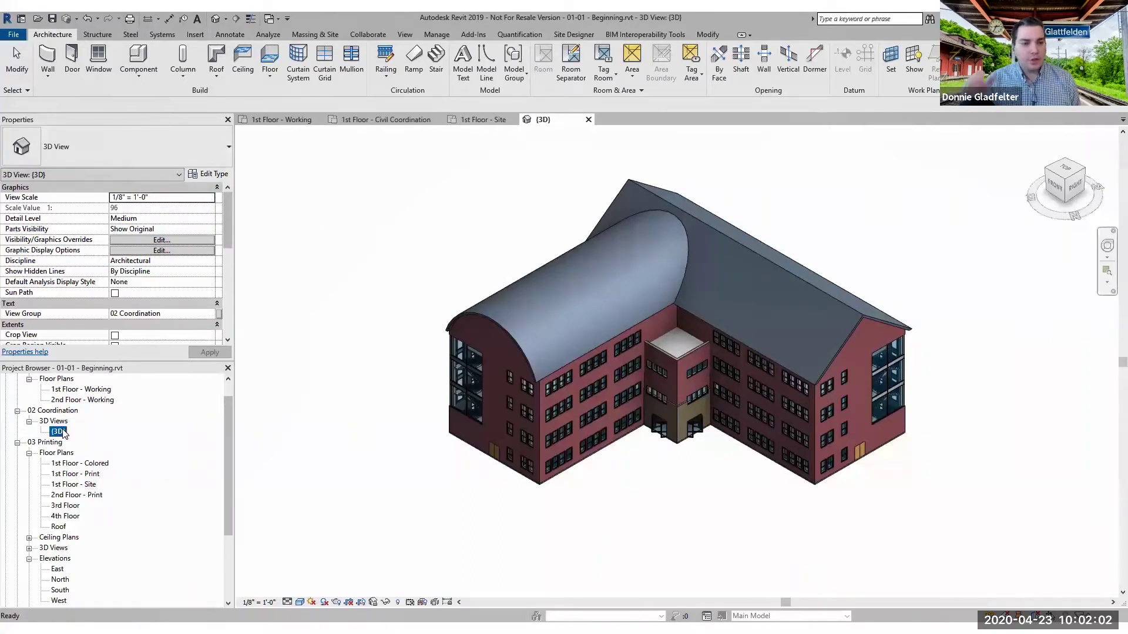
Step: Switch to 03-01-Place Building.dwg in Civil 3D and attach the CADD University.nwc coordination model at insertion point 0,0,0 with rotation 0
{"action": "key", "text": "alt+Tab"}
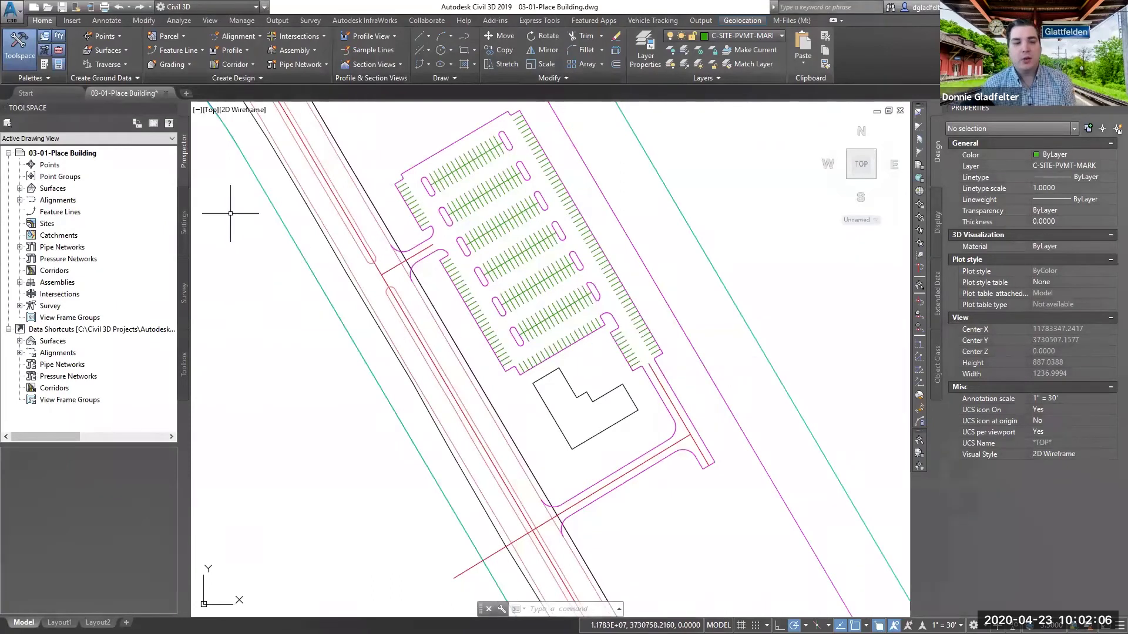
{"action": "left_click", "coordinate": [72, 22]}
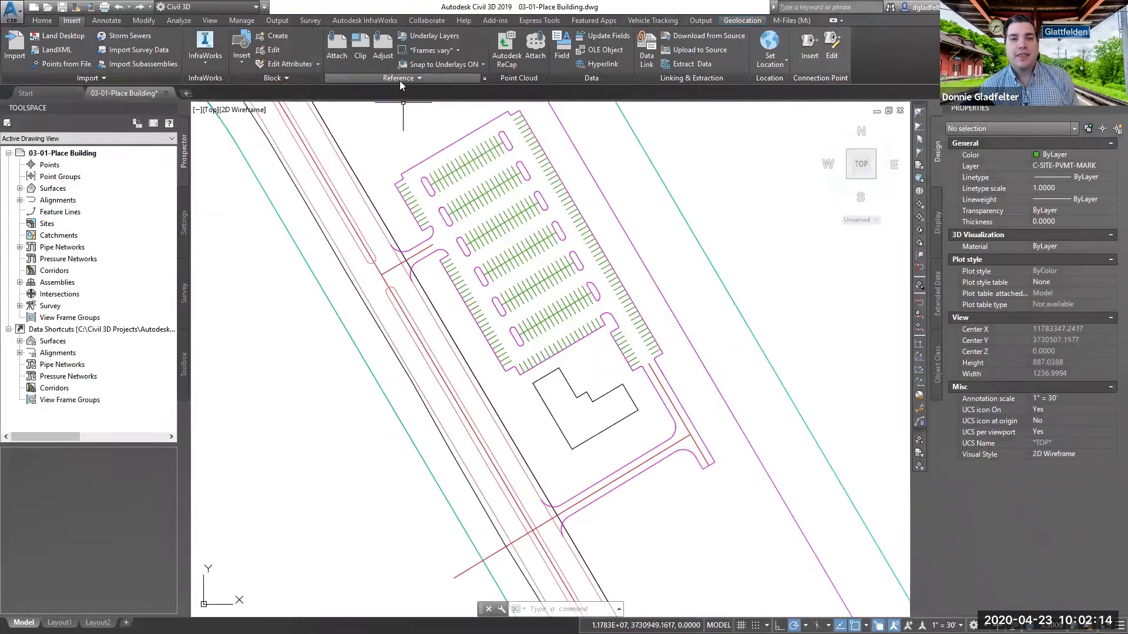
{"action": "left_click", "coordinate": [337, 57]}
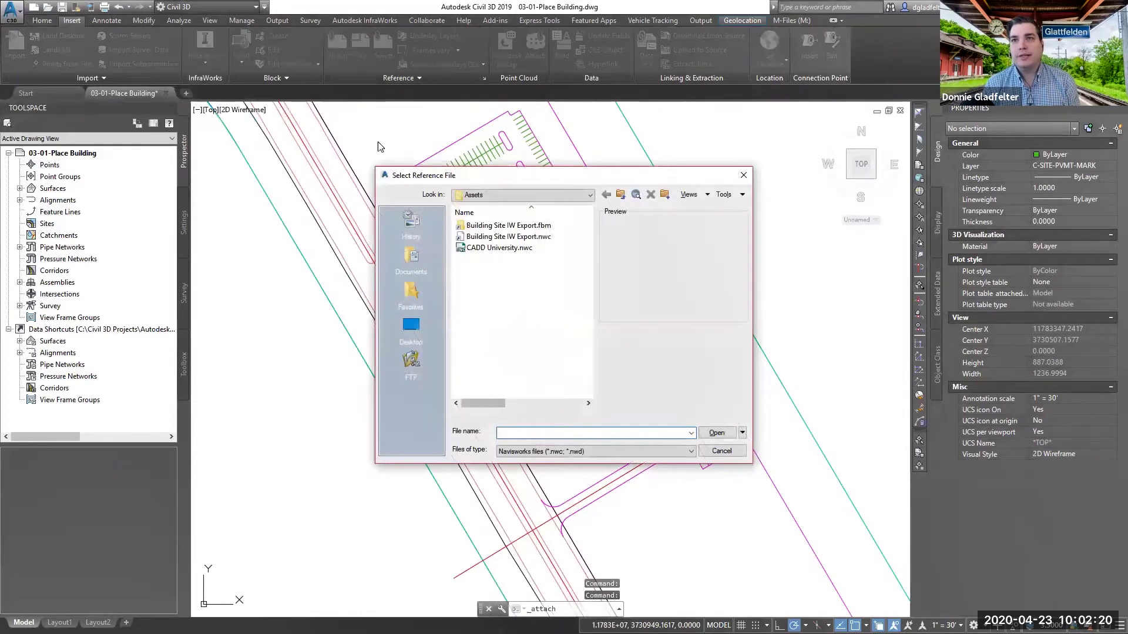
{"action": "left_click", "coordinate": [479, 249]}
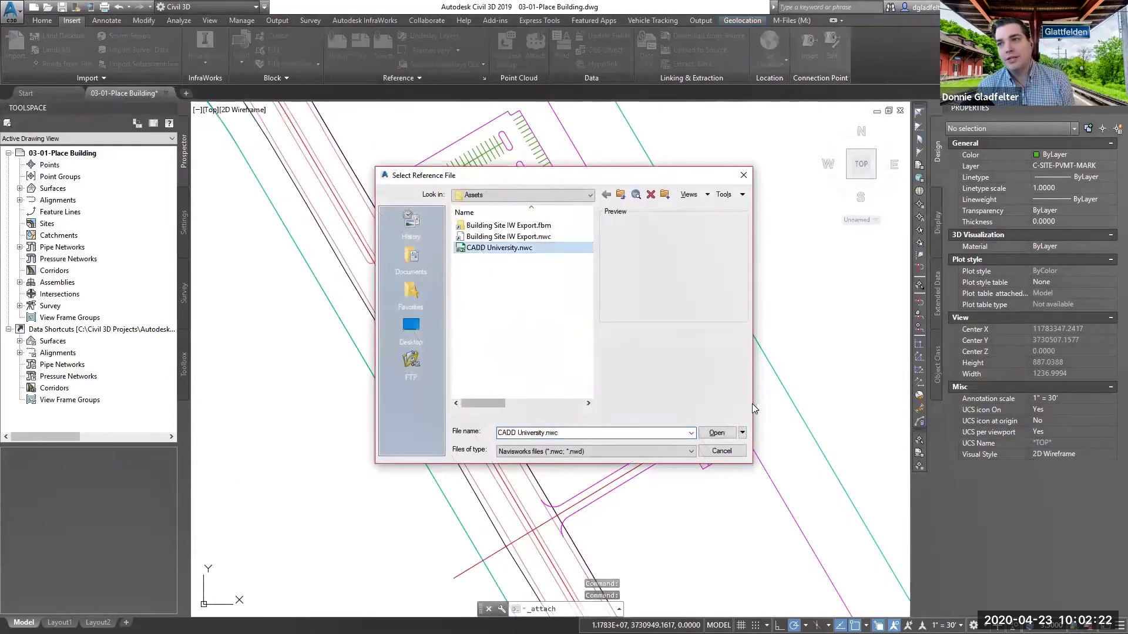
{"action": "left_click", "coordinate": [725, 438]}
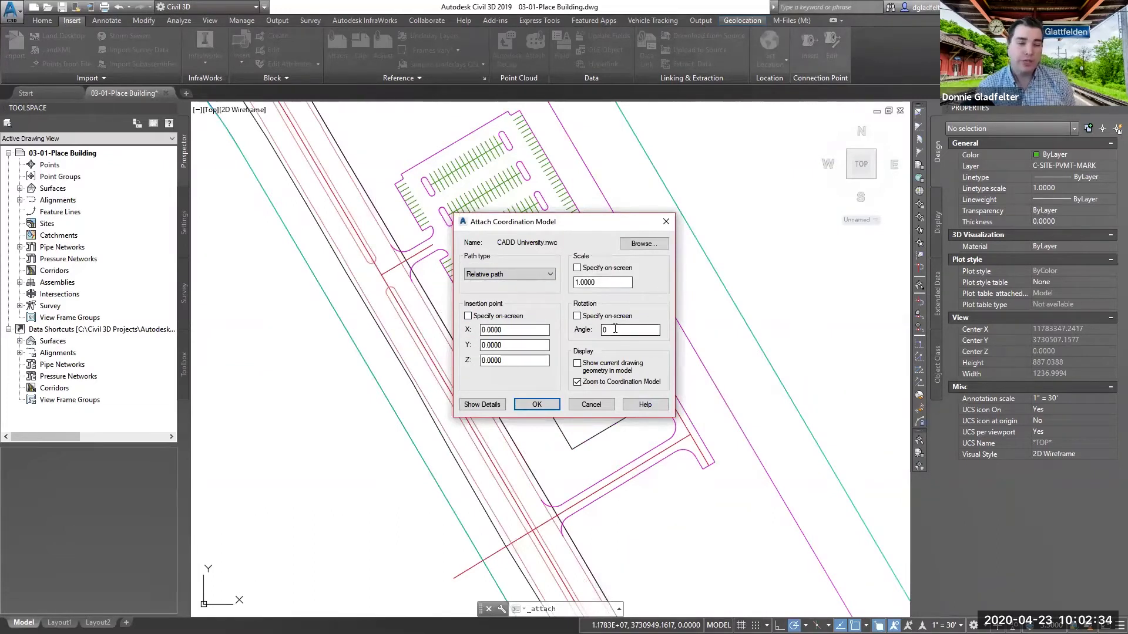
{"action": "left_click", "coordinate": [535, 404]}
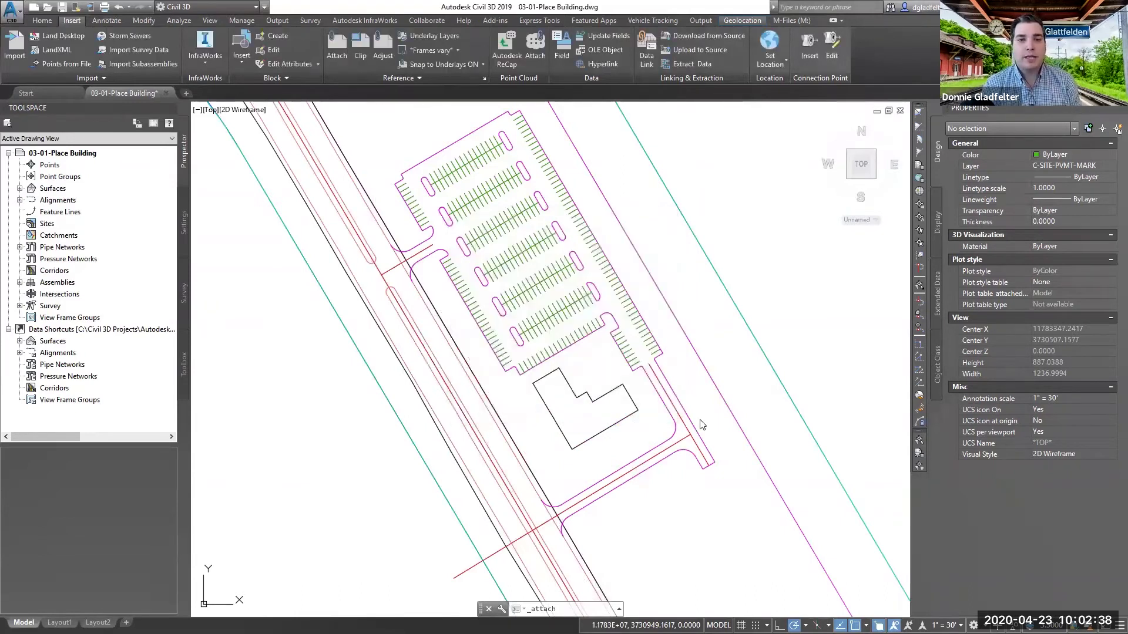
Step: Show the site and attached building from the SW Isometric view in the Conceptual visual style
{"action": "left_click", "coordinate": [848, 177]}
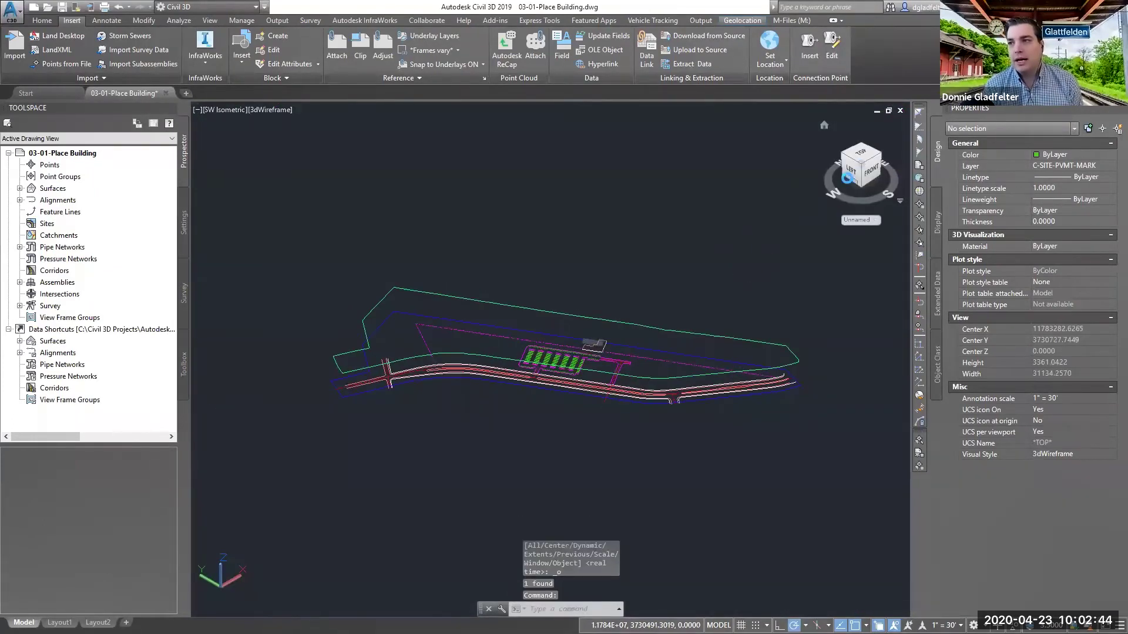
{"action": "scroll", "coordinate": [569, 335], "scroll_direction": "up", "scroll_amount": 5}
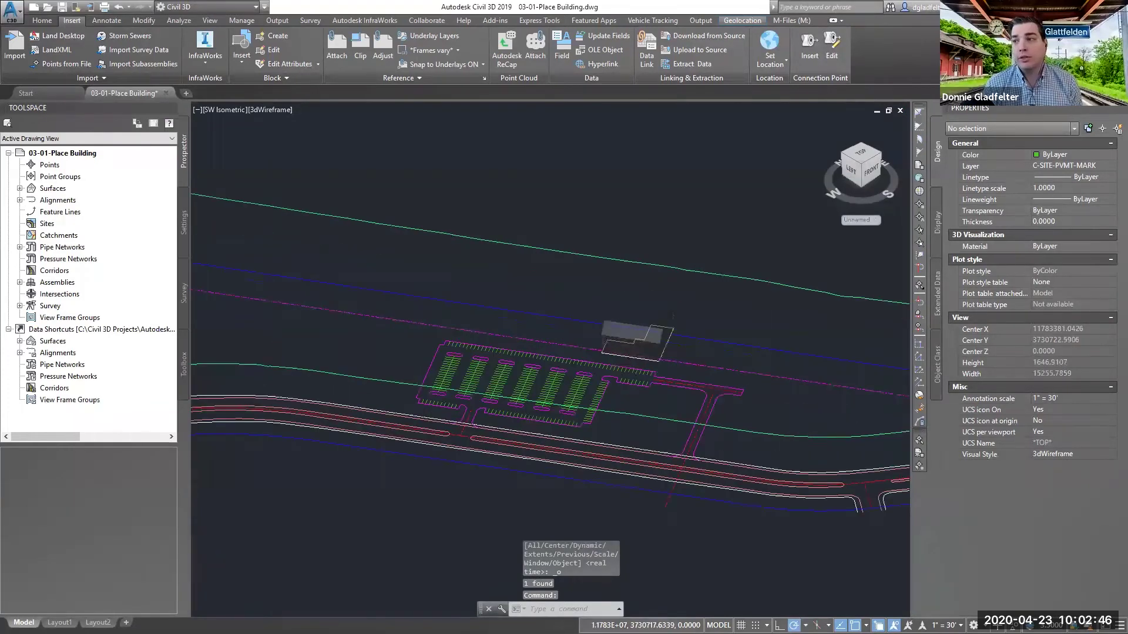
{"action": "left_click", "coordinate": [260, 112]}
{"action": "left_click", "coordinate": [291, 152]}
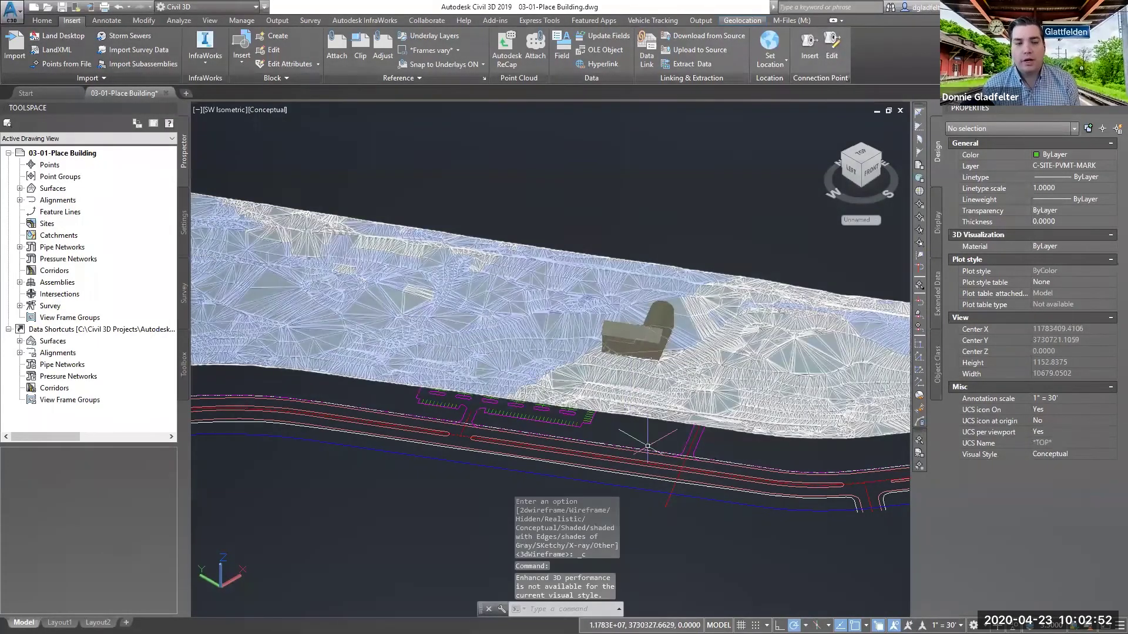
{"action": "scroll", "coordinate": [647, 447], "scroll_direction": "up", "scroll_amount": 5}
{"action": "middle_click_drag", "start_coordinate": [489, 441], "coordinate": [434, 439], "text": "shift"}
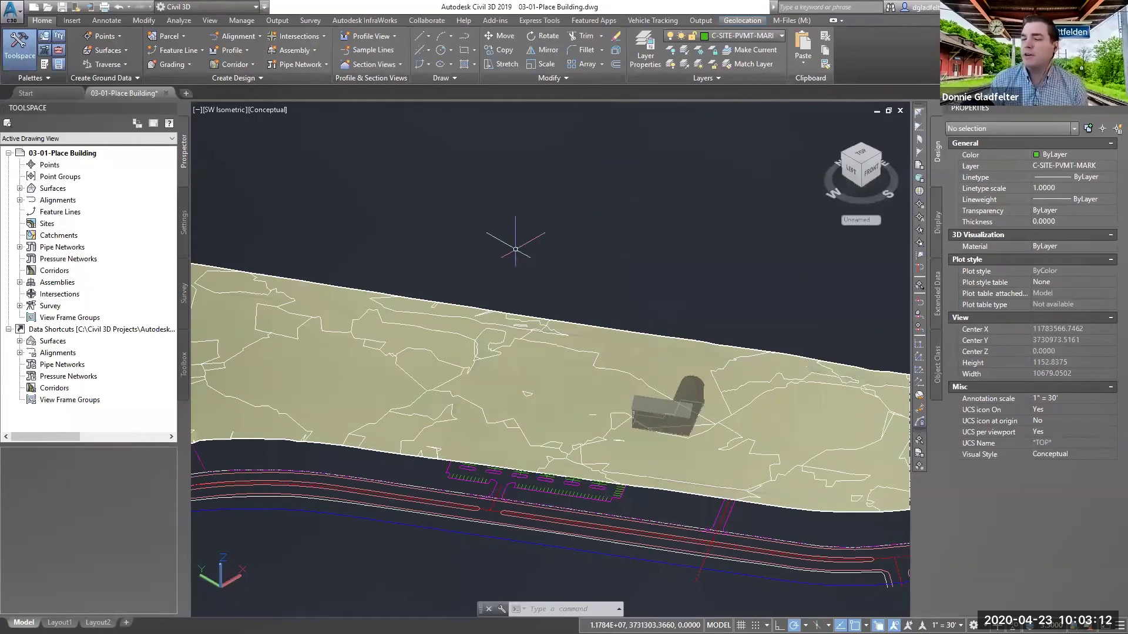
Step: Set up a LandXML export that contains only the Existing Ground surface
{"action": "left_click", "coordinate": [277, 21]}
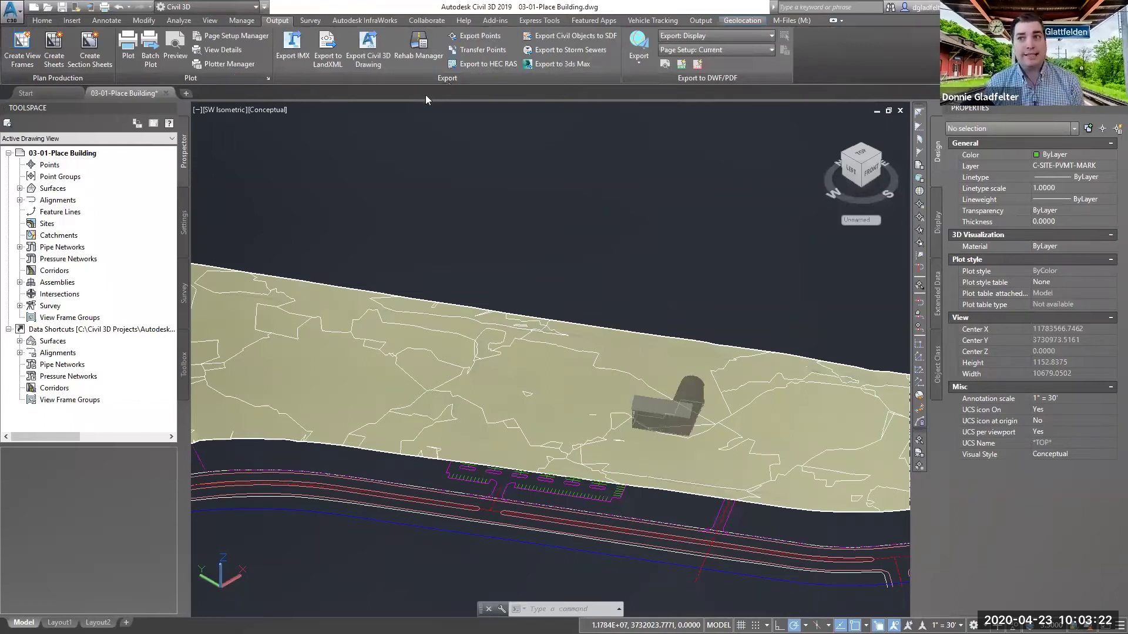
{"action": "left_click", "coordinate": [327, 50]}
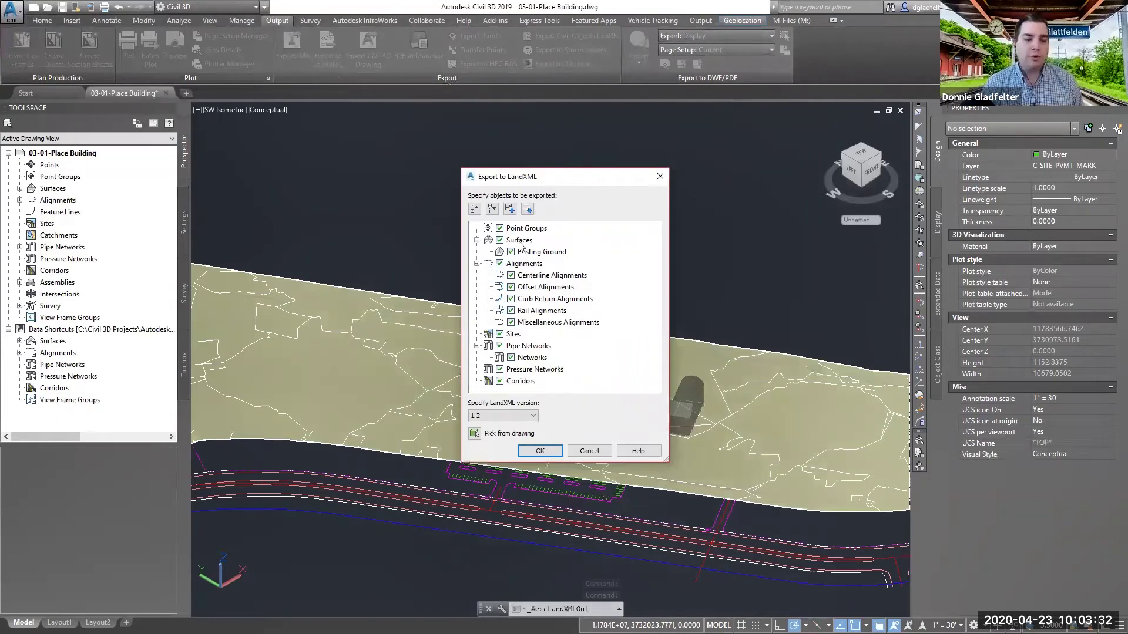
{"action": "left_click", "coordinate": [527, 209]}
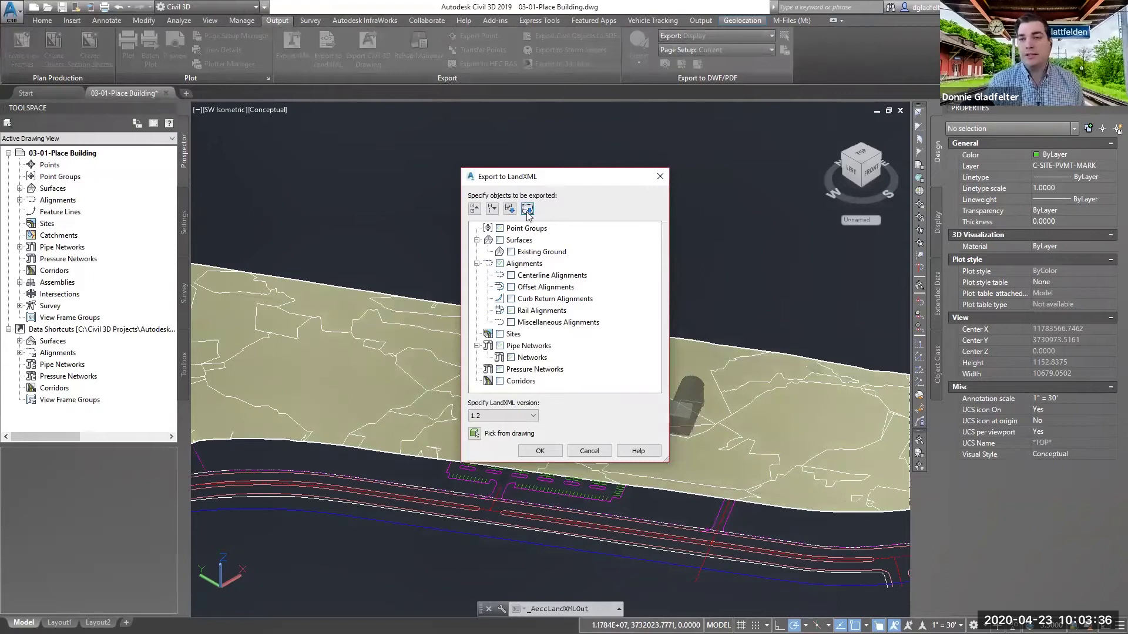
{"action": "left_click", "coordinate": [511, 251]}
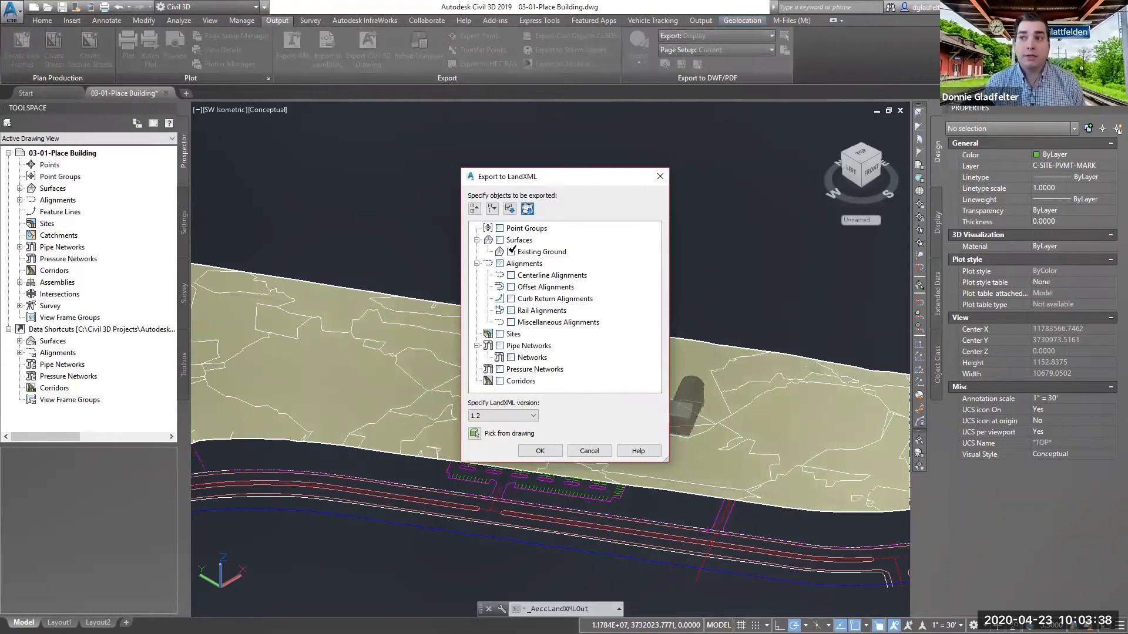
{"action": "left_click", "coordinate": [511, 251]}
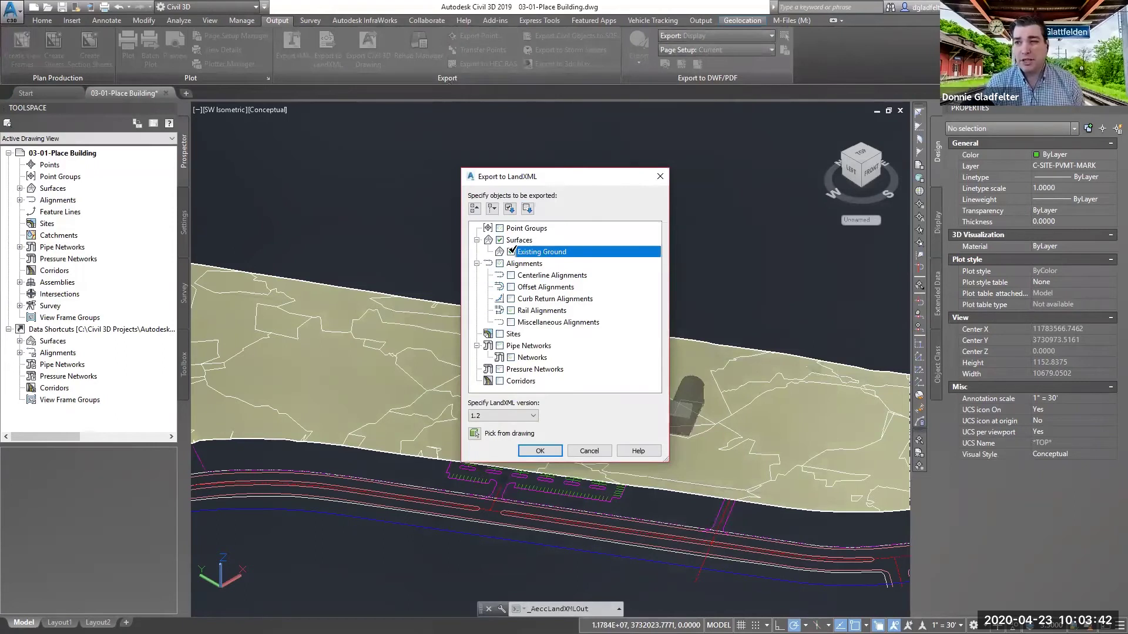
{"action": "left_click", "coordinate": [539, 450]}
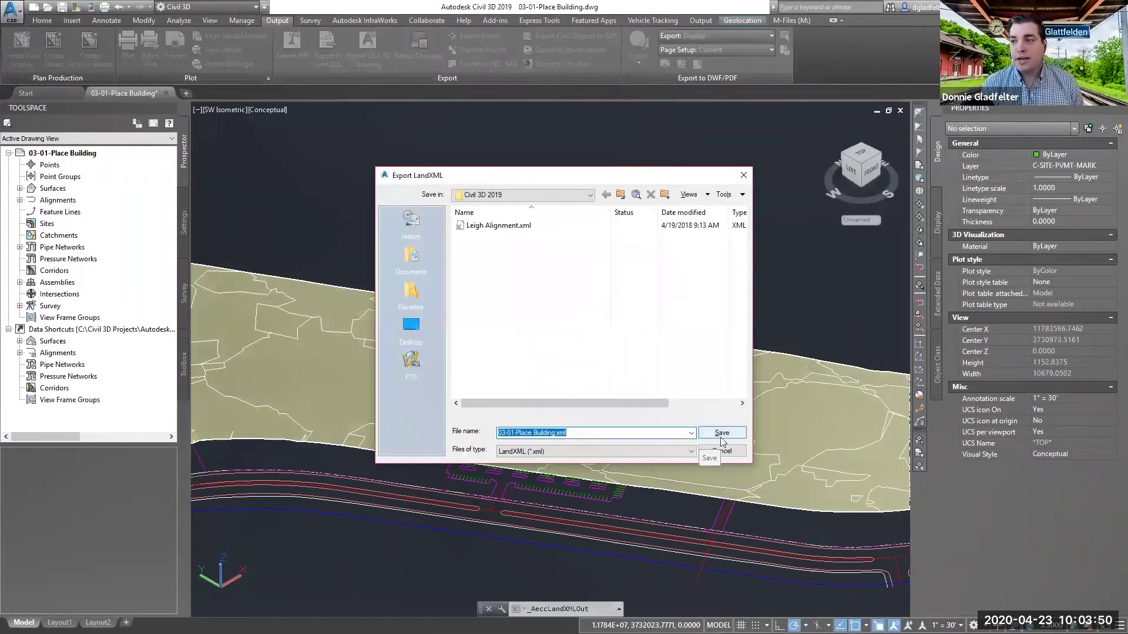
Step: Save the LandXML export under the file name Existing Ground
{"action": "type", "text": "Existing Ground"}
{"action": "key", "text": "Tab"}
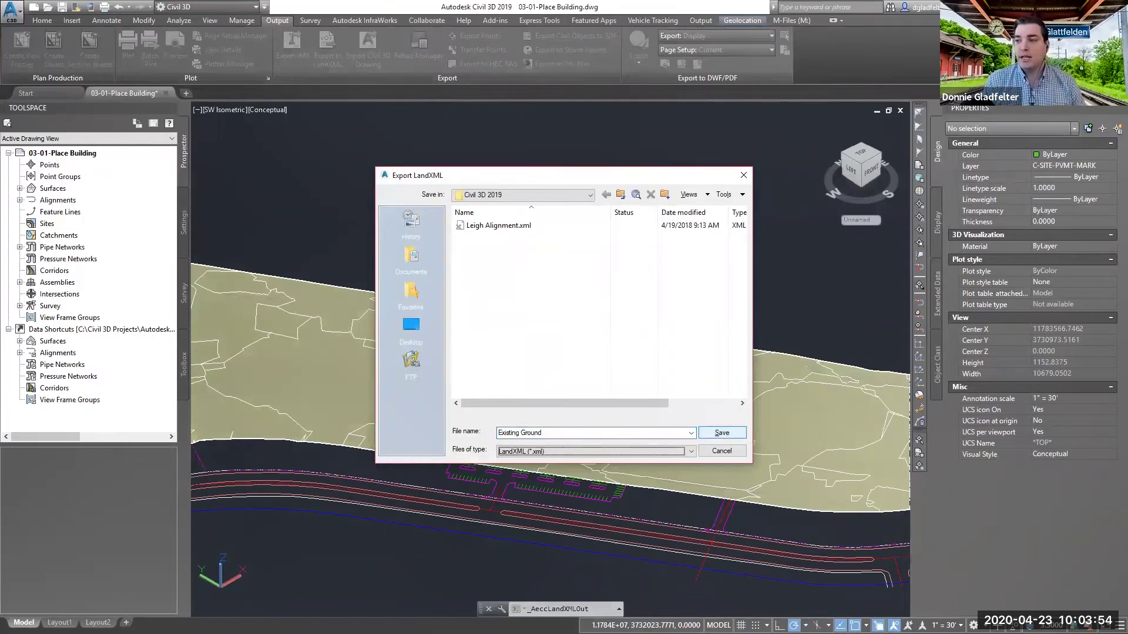
{"action": "left_click", "coordinate": [722, 433]}
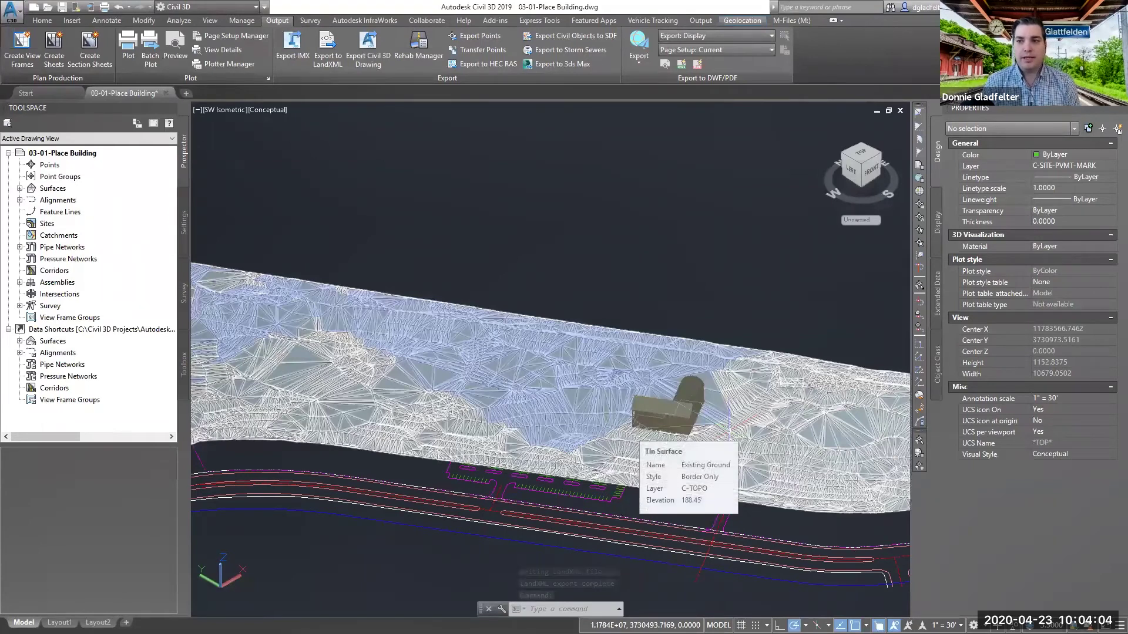
{"action": "left_click", "coordinate": [42, 20]}
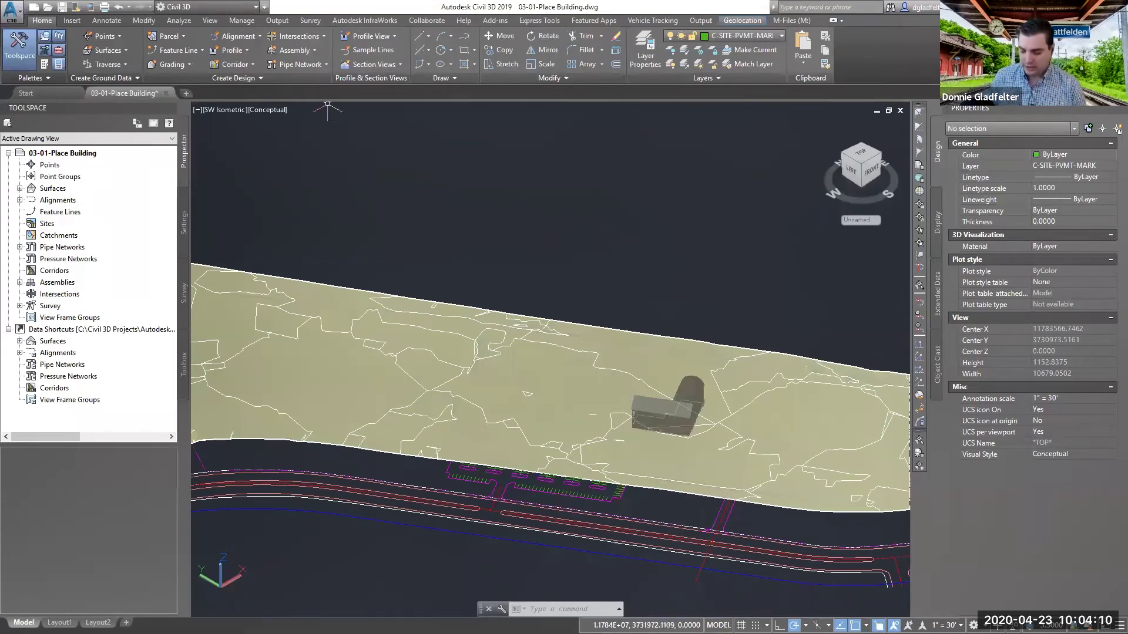
Step: Switch to the 01-01 - Beginning.rvt model in Revit and set up a LandXML import of Existing Ground.xml positioned By Survey Point
{"action": "key", "text": "alt+Tab"}
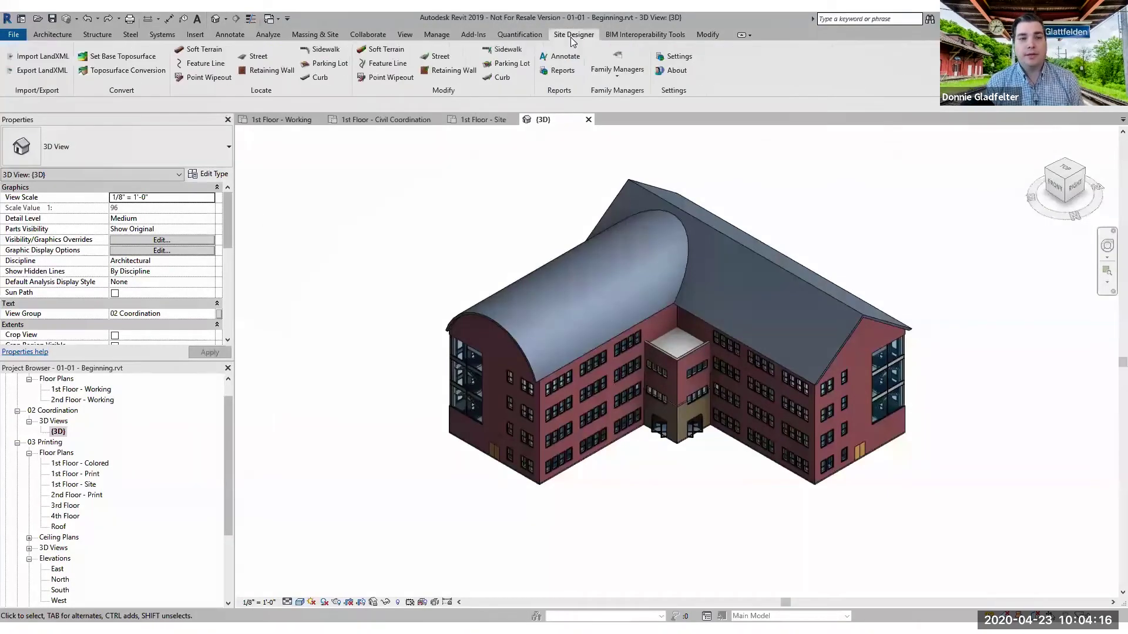
{"action": "left_click", "coordinate": [64, 56]}
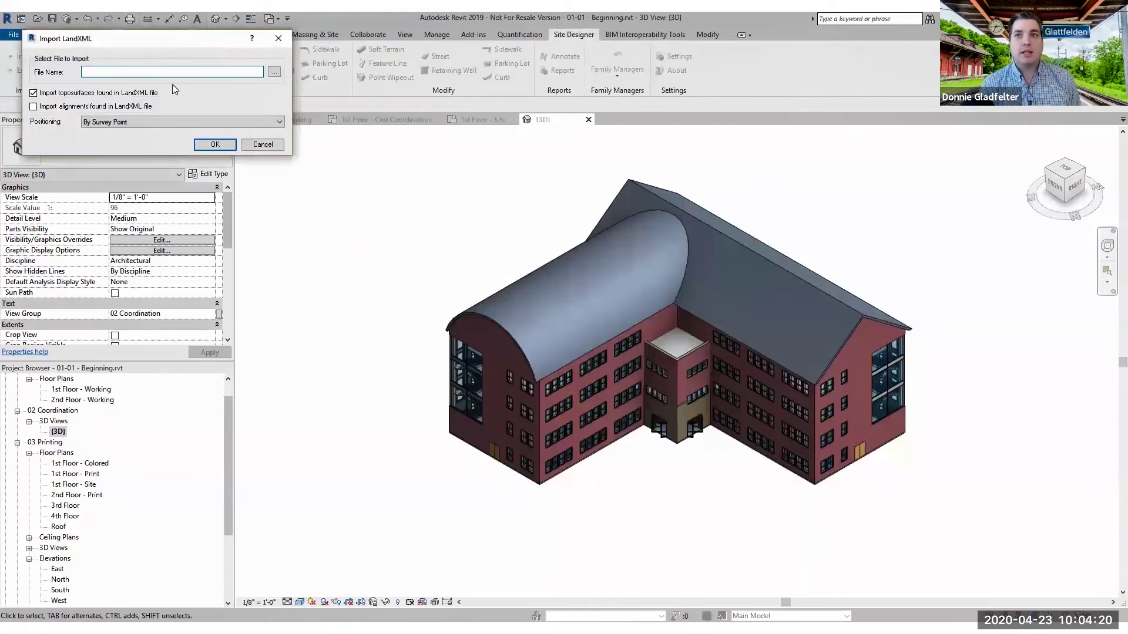
{"action": "left_click", "coordinate": [275, 72]}
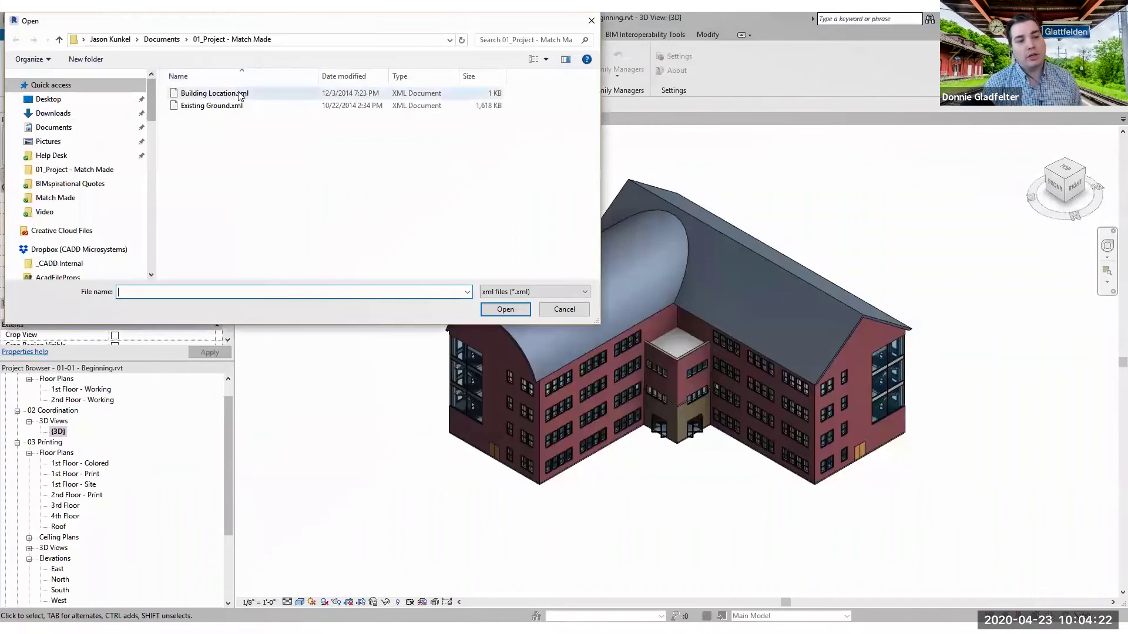
{"action": "left_click", "coordinate": [222, 105]}
{"action": "left_click", "coordinate": [503, 309]}
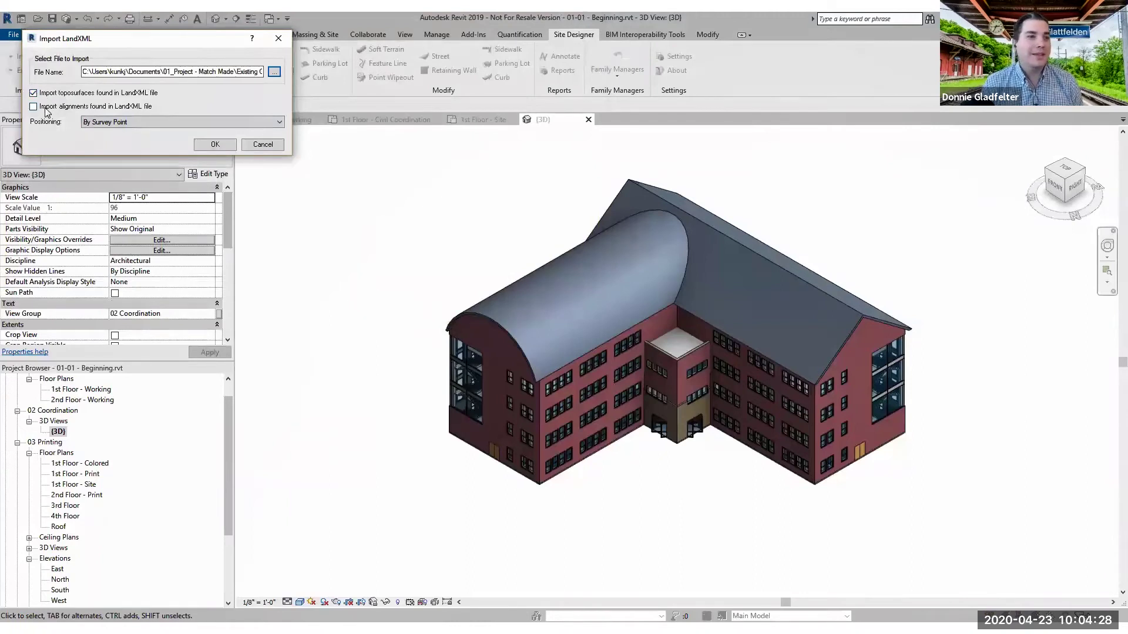
{"action": "left_click", "coordinate": [145, 122]}
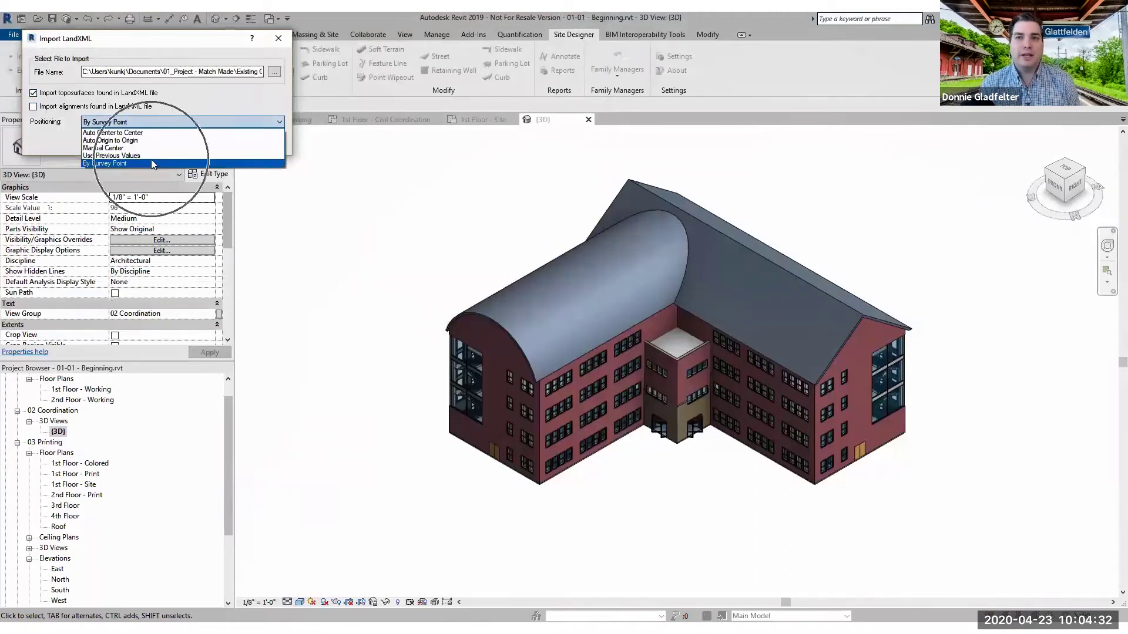
{"action": "left_click", "coordinate": [152, 164]}
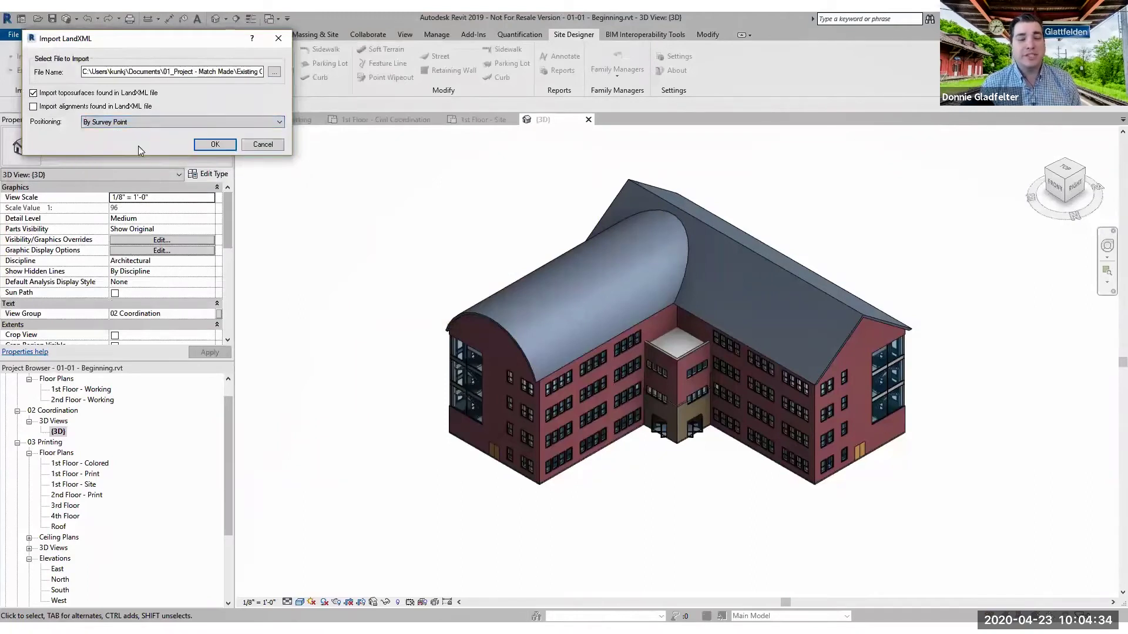
Step: Import the Existing Ground surface as a new toposurface named Existing Ground with the Existing phase
{"action": "left_click", "coordinate": [223, 146]}
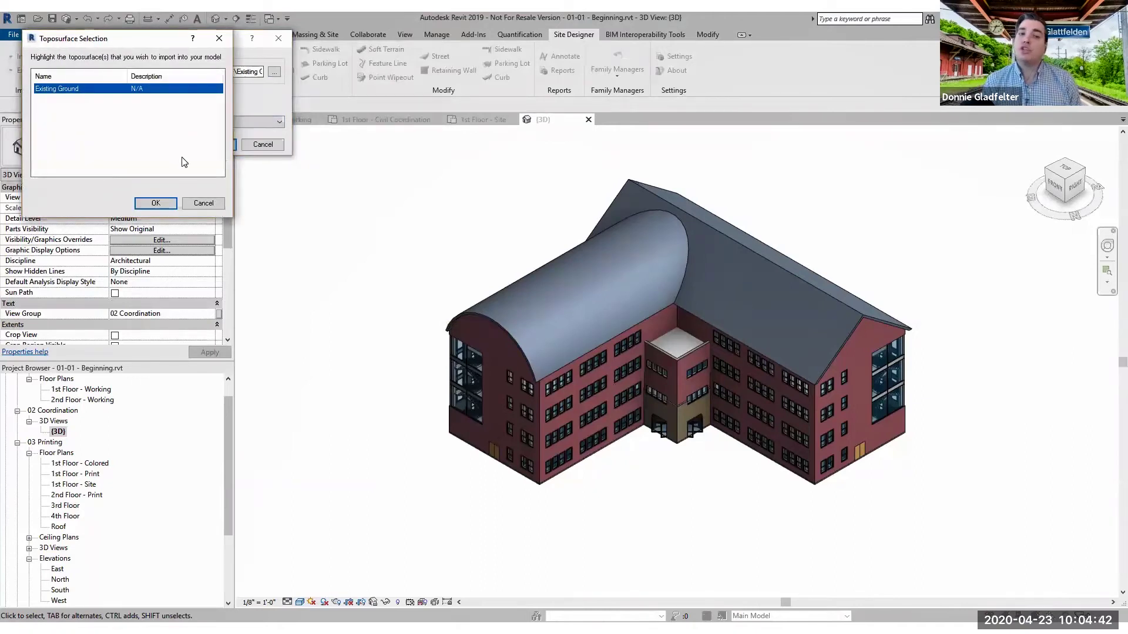
{"action": "left_click", "coordinate": [174, 202]}
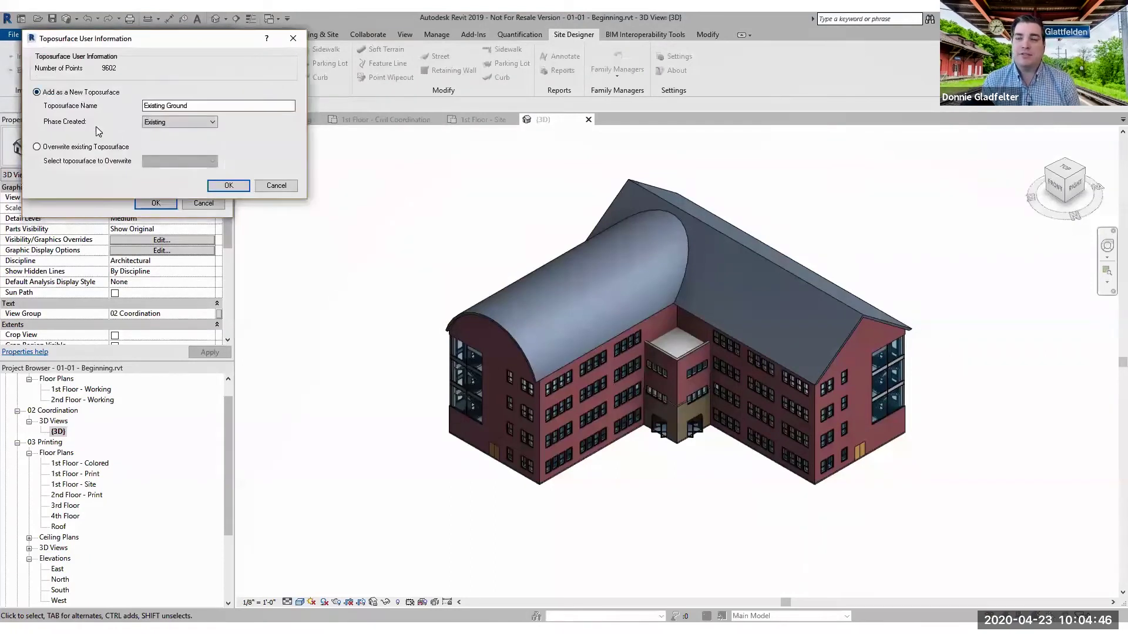
{"action": "left_click", "coordinate": [188, 106]}
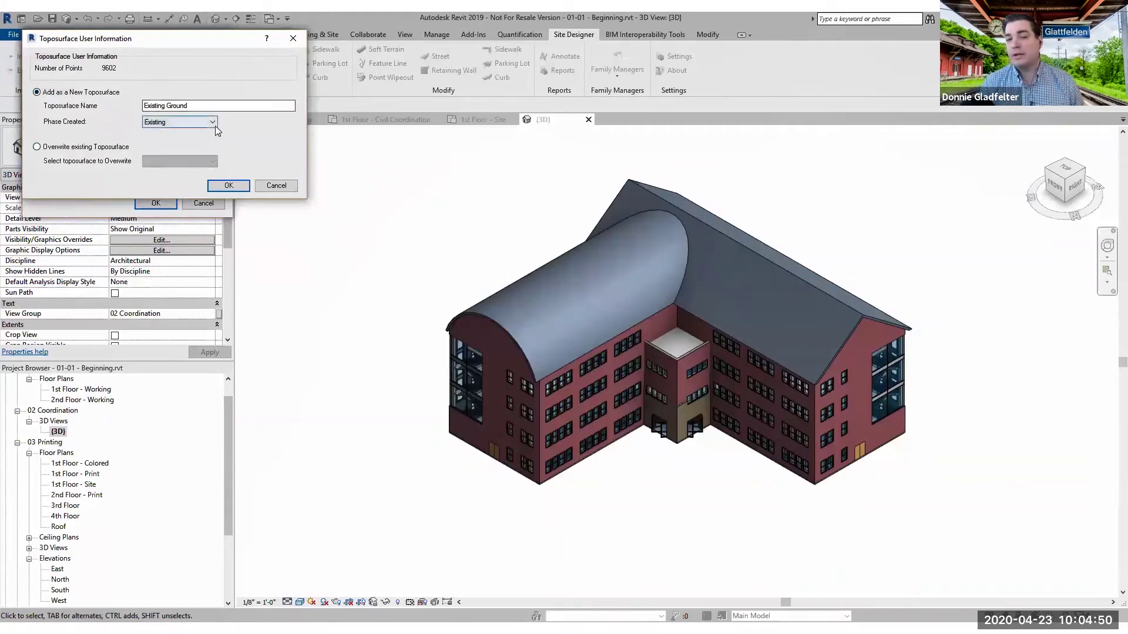
{"action": "left_click", "coordinate": [238, 186]}
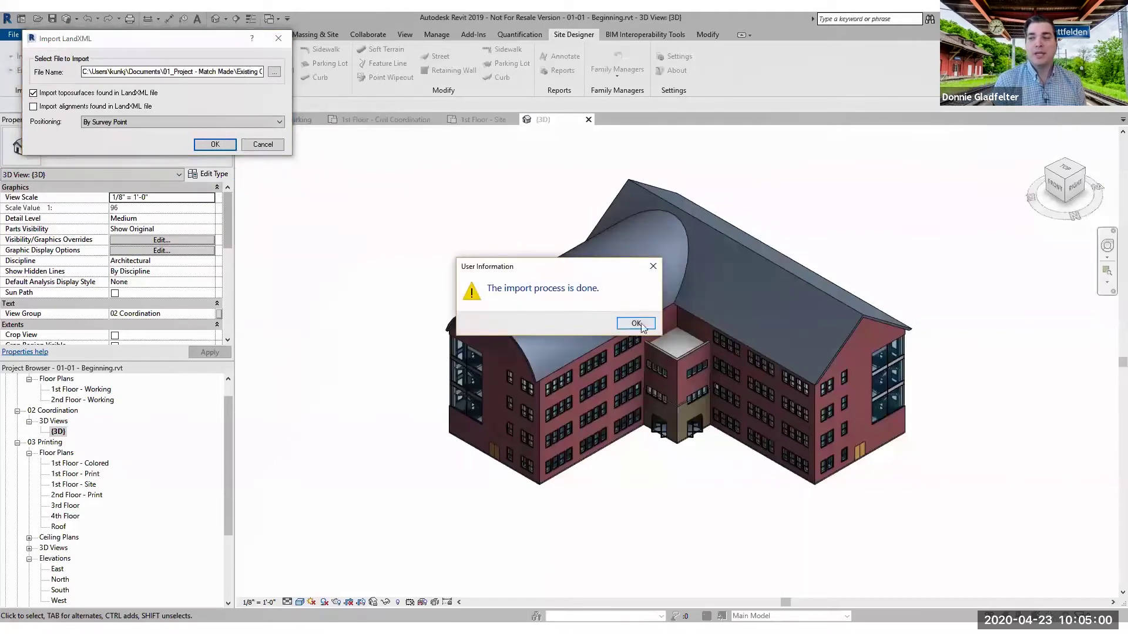
{"action": "left_click", "coordinate": [637, 325]}
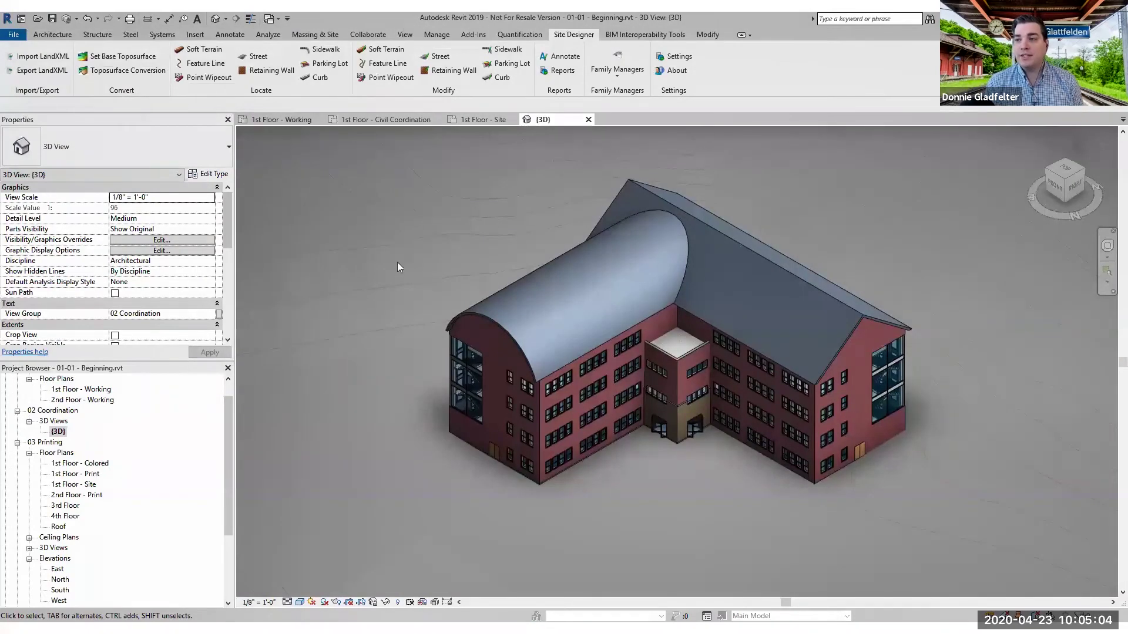
Step: Check the building's fit on the imported Existing Ground surface, and save and lock the 3D view's orientation as 3D Locked
{"action": "scroll", "coordinate": [400, 264], "scroll_direction": "down", "scroll_amount": 5}
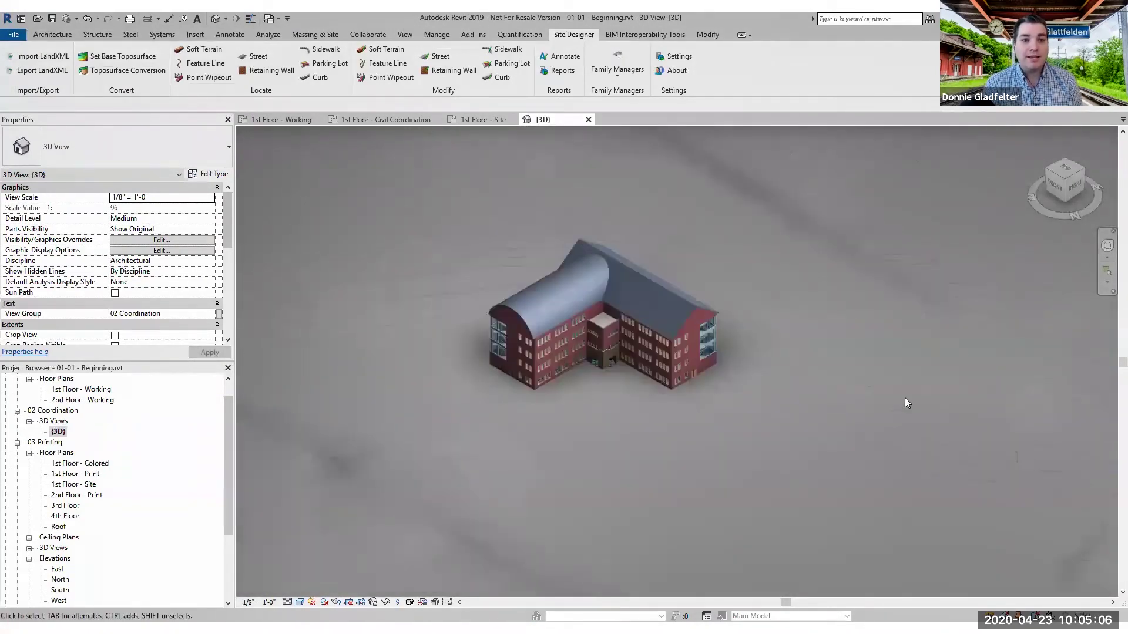
{"action": "scroll", "coordinate": [904, 403], "scroll_direction": "down", "scroll_amount": 6}
{"action": "middle_click_drag", "start_coordinate": [858, 454], "coordinate": [611, 388]}
{"action": "scroll", "coordinate": [661, 355], "scroll_direction": "down", "scroll_amount": 2}
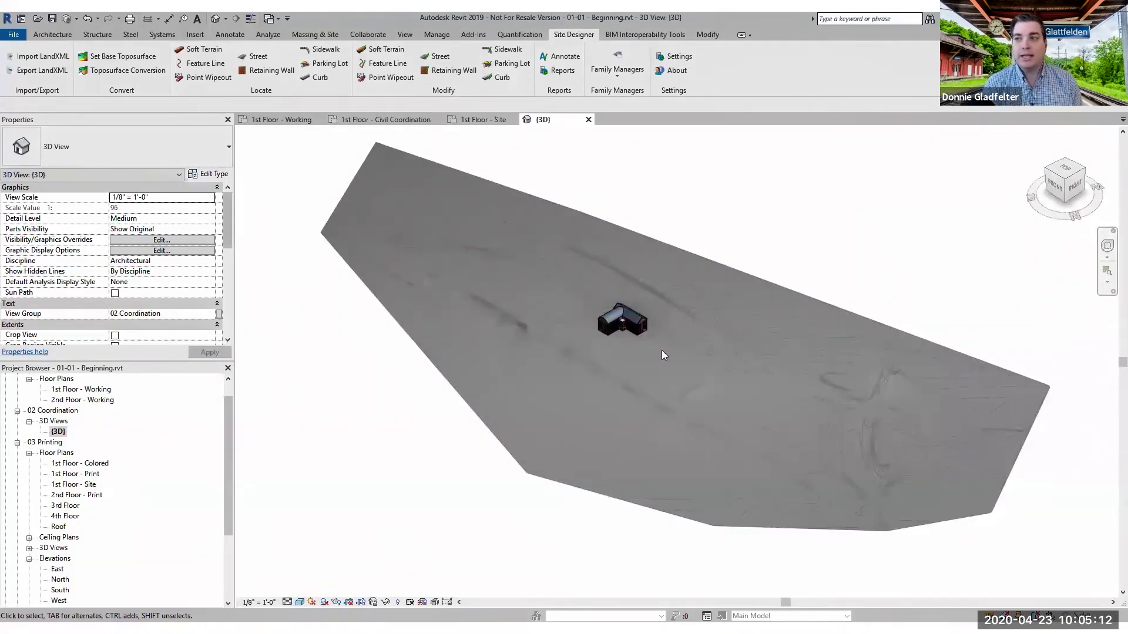
{"action": "scroll", "coordinate": [600, 314], "scroll_direction": "up", "scroll_amount": 6}
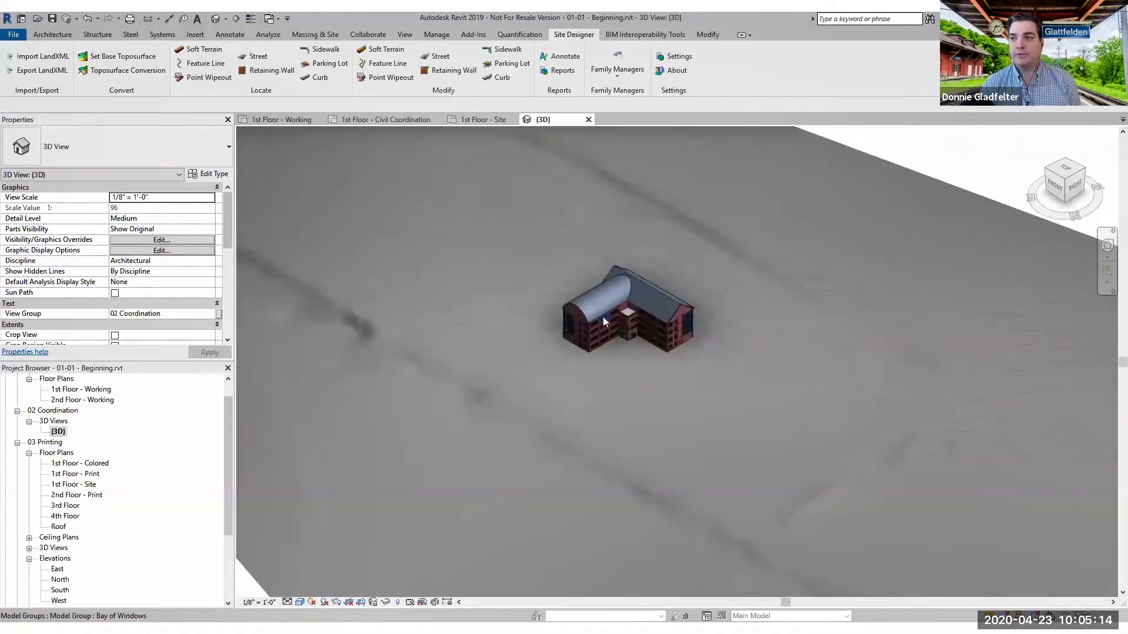
{"action": "scroll", "coordinate": [604, 318], "scroll_direction": "up", "scroll_amount": 3}
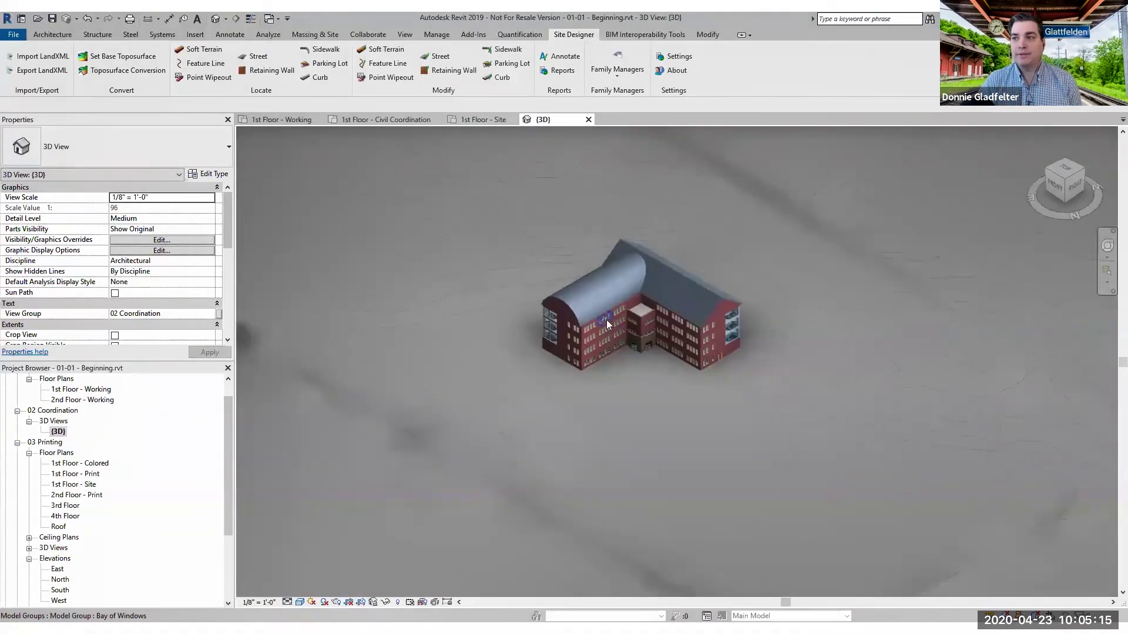
{"action": "left_click", "coordinate": [374, 602]}
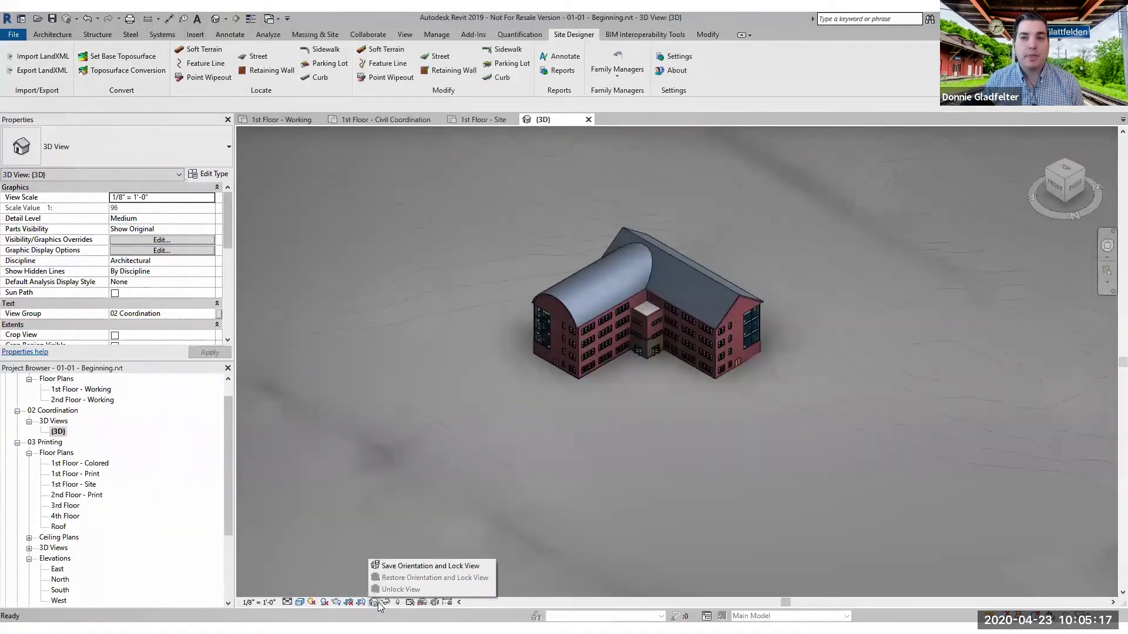
{"action": "left_click", "coordinate": [403, 566]}
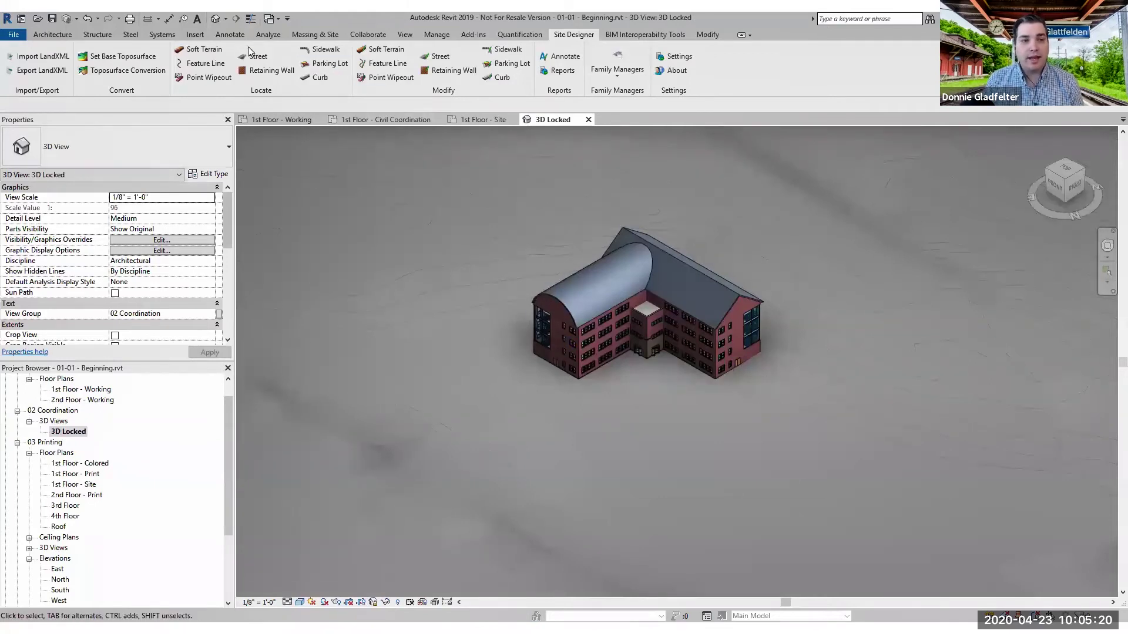
Step: Place two spot elevations with leaders on the ground surface beside the building in the locked 3D view
{"action": "left_click", "coordinate": [230, 35]}
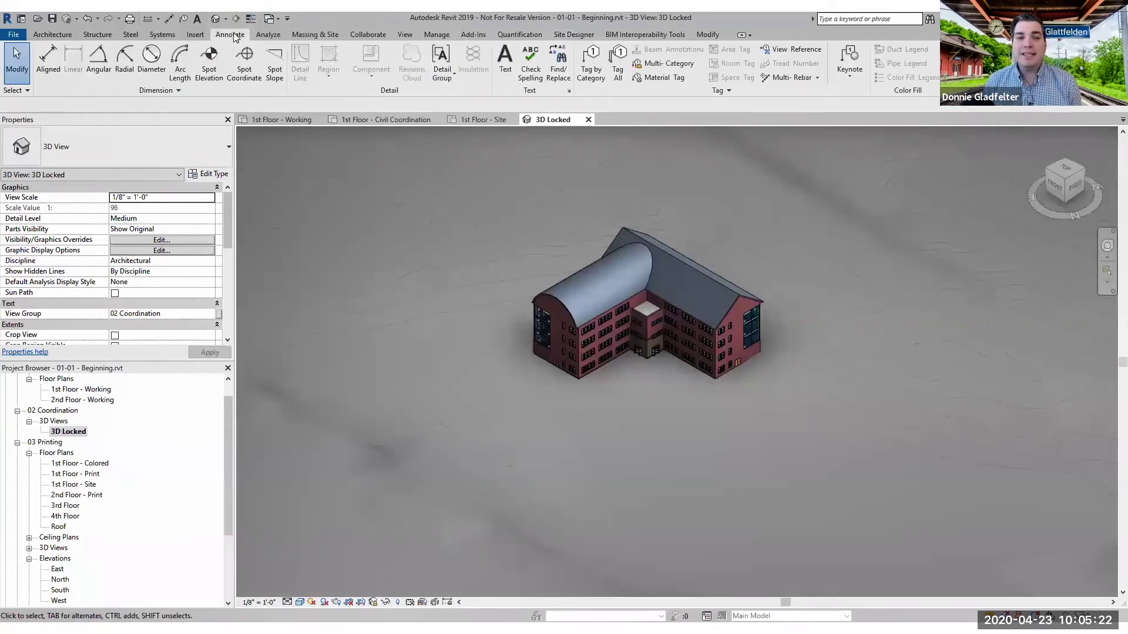
{"action": "left_click", "coordinate": [219, 74]}
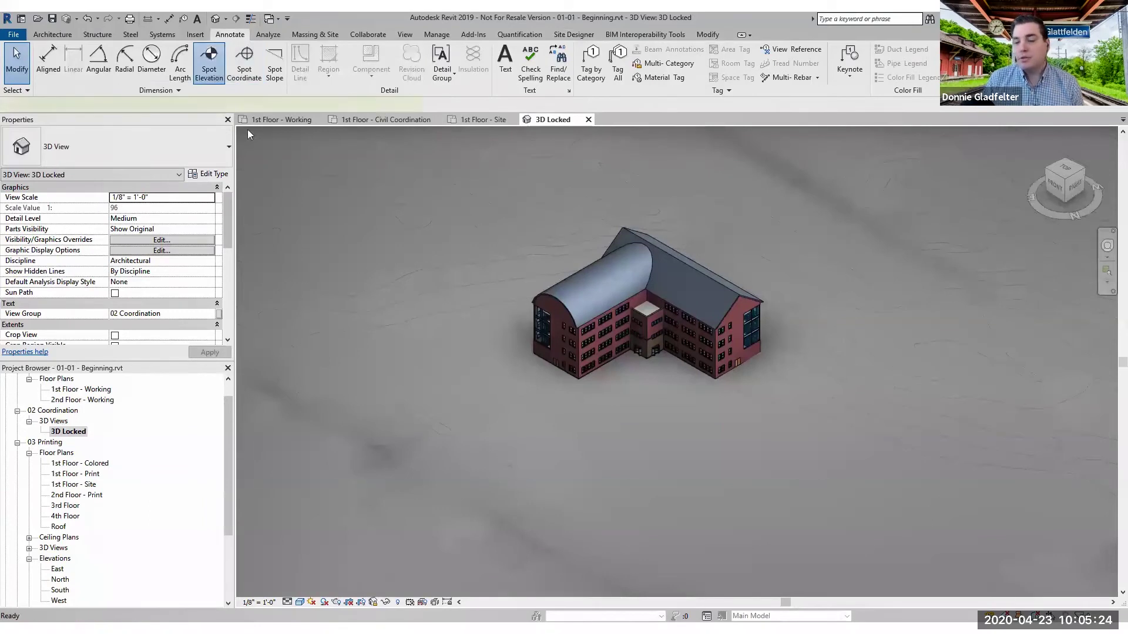
{"action": "scroll", "coordinate": [444, 372], "scroll_direction": "up", "scroll_amount": 8}
{"action": "left_click", "coordinate": [451, 385]}
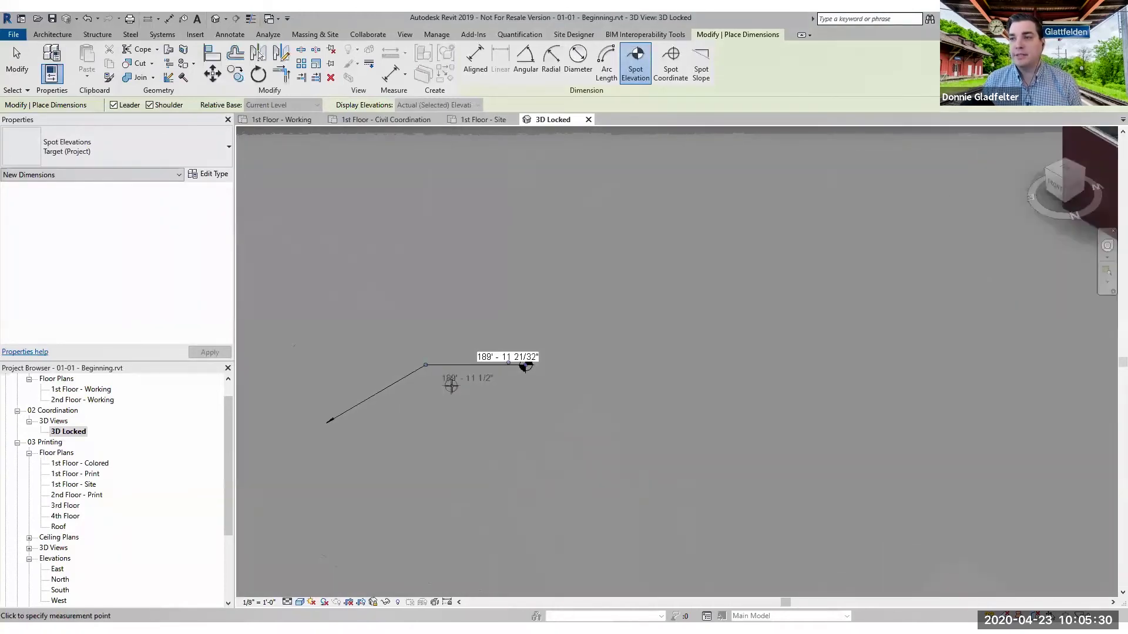
{"action": "scroll", "coordinate": [452, 385], "scroll_direction": "down", "scroll_amount": 2}
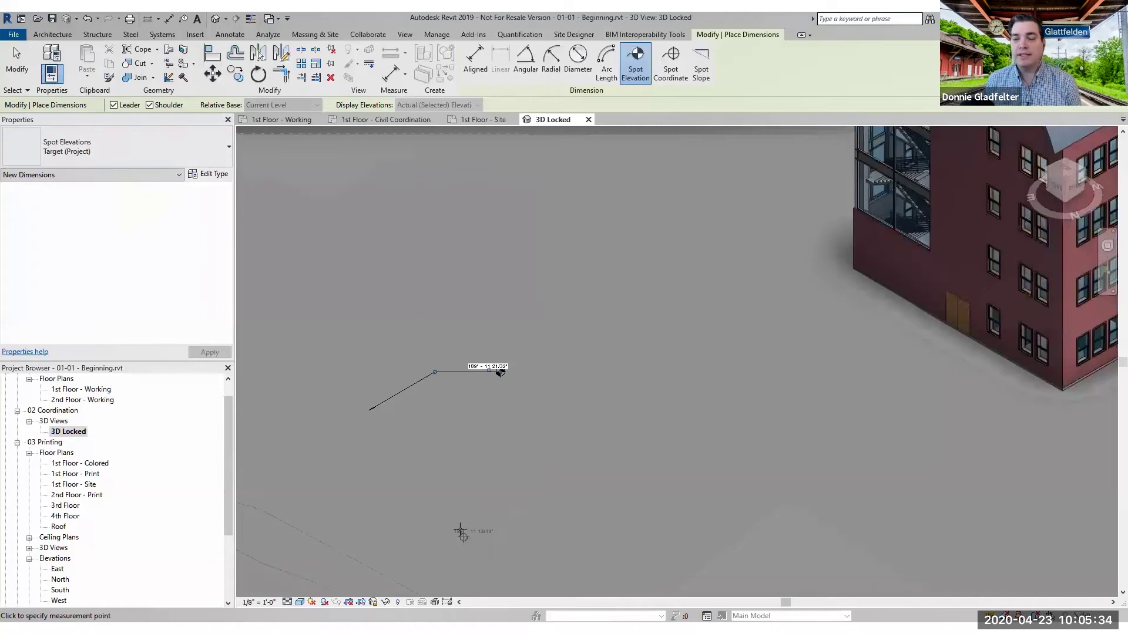
{"action": "left_click", "coordinate": [413, 504]}
{"action": "left_click", "coordinate": [453, 407]}
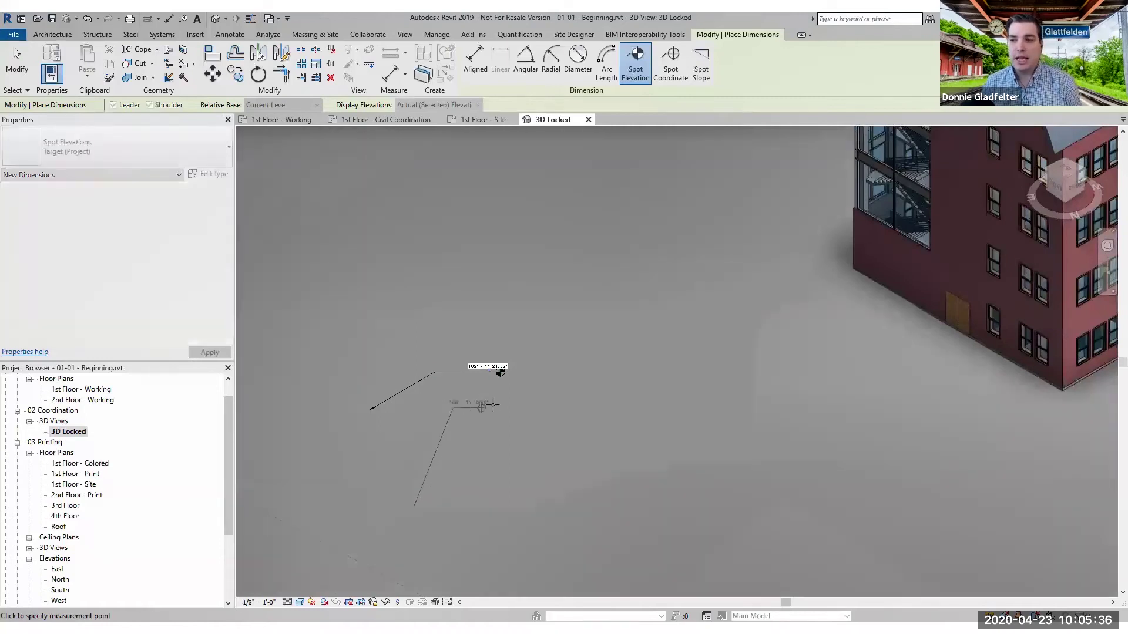
{"action": "left_click", "coordinate": [513, 408]}
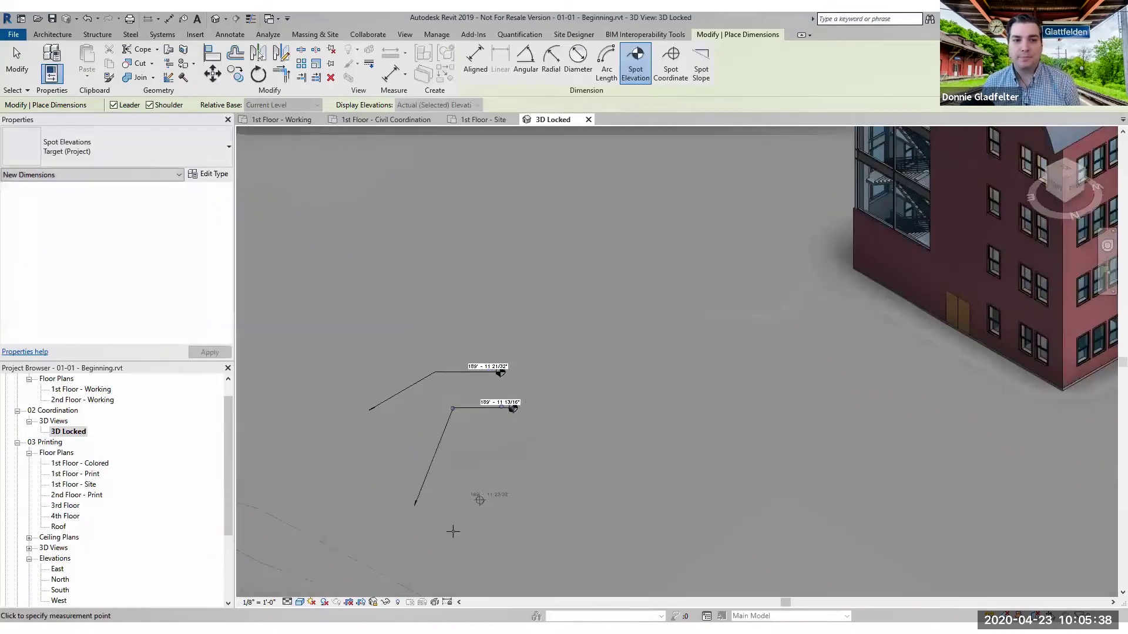
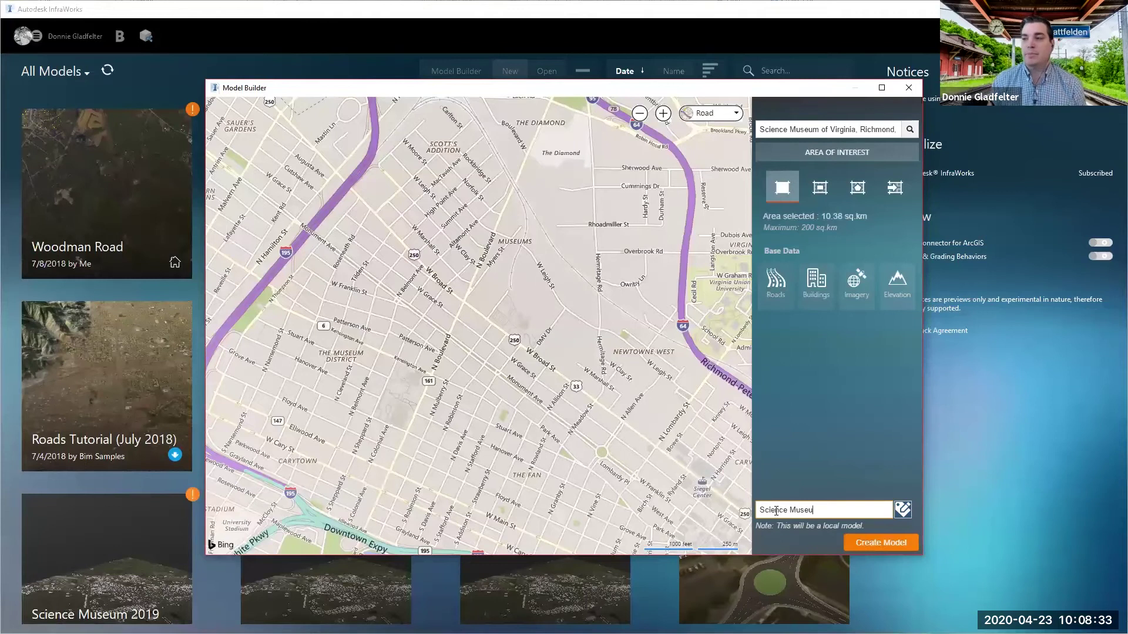
Step: In InfraWorks, name the Model Builder model Science Museum 2019 and create it for the Science Museum of Virginia area
{"action": "type", "text": "2019"}
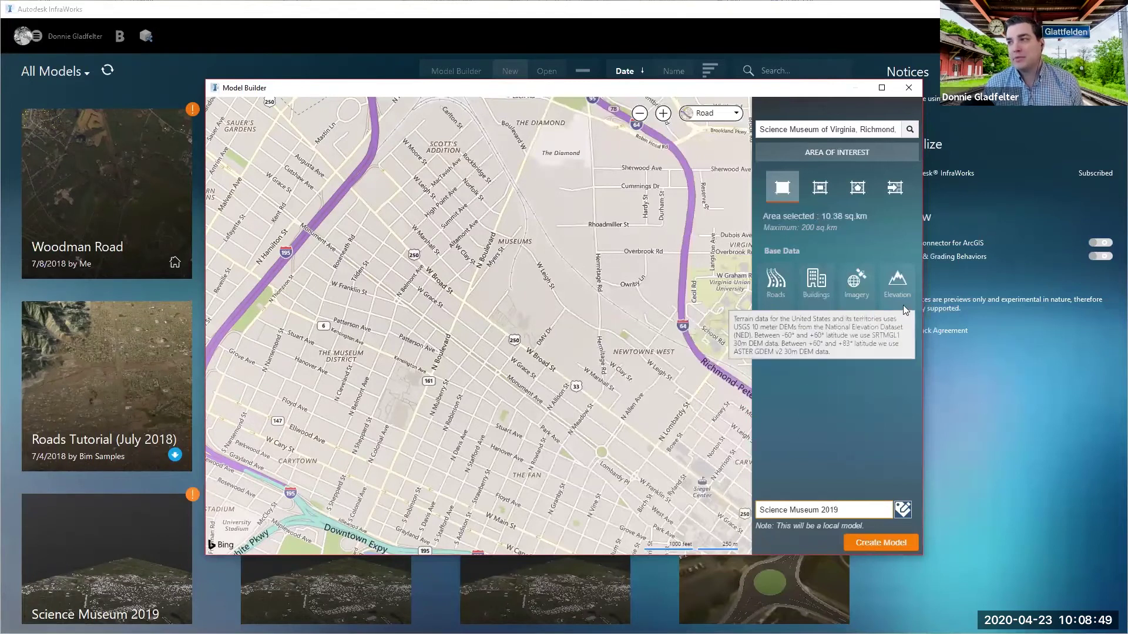
{"action": "left_click", "coordinate": [887, 543]}
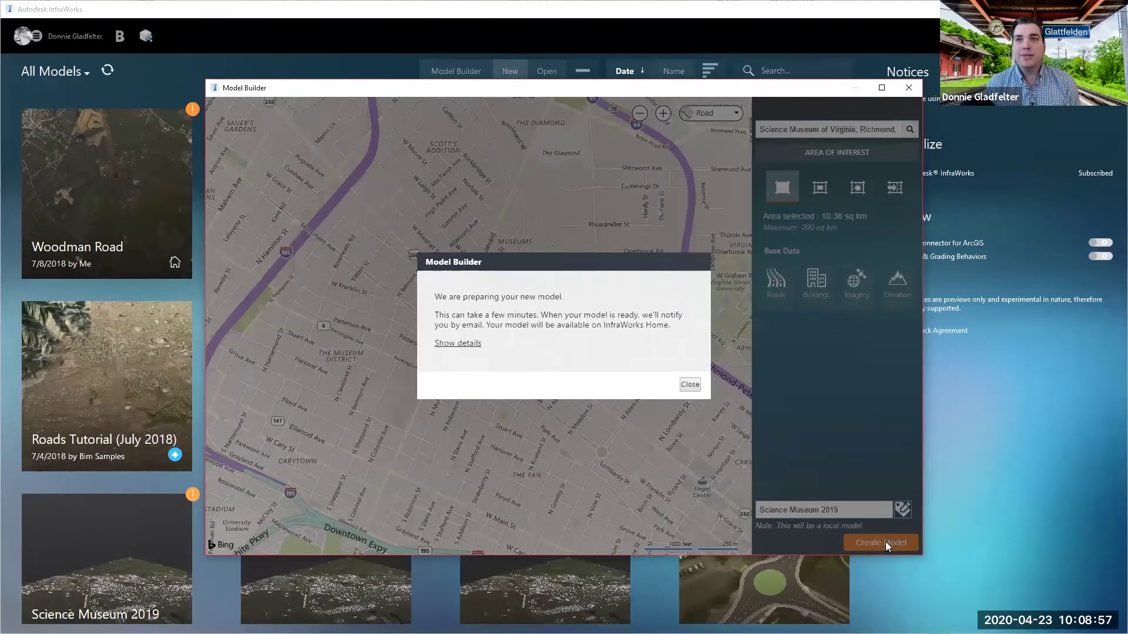
{"action": "left_click", "coordinate": [690, 385]}
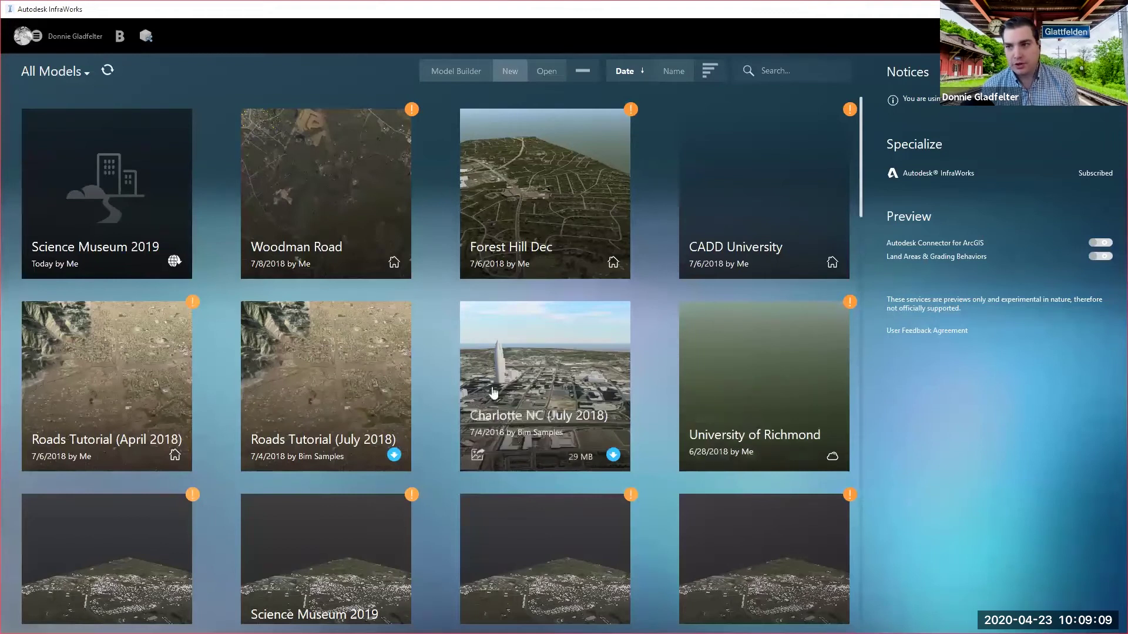
Step: Open the newly created Science Museum 2019 model from the model list
{"action": "left_click", "coordinate": [126, 207]}
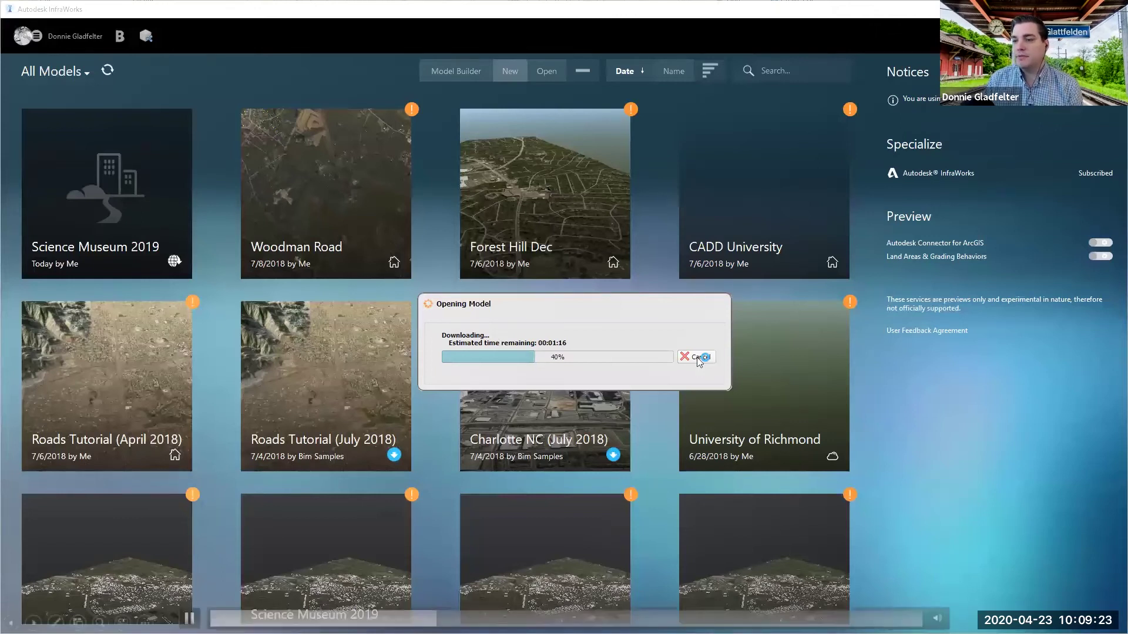
{"action": "left_click", "coordinate": [617, 618]}
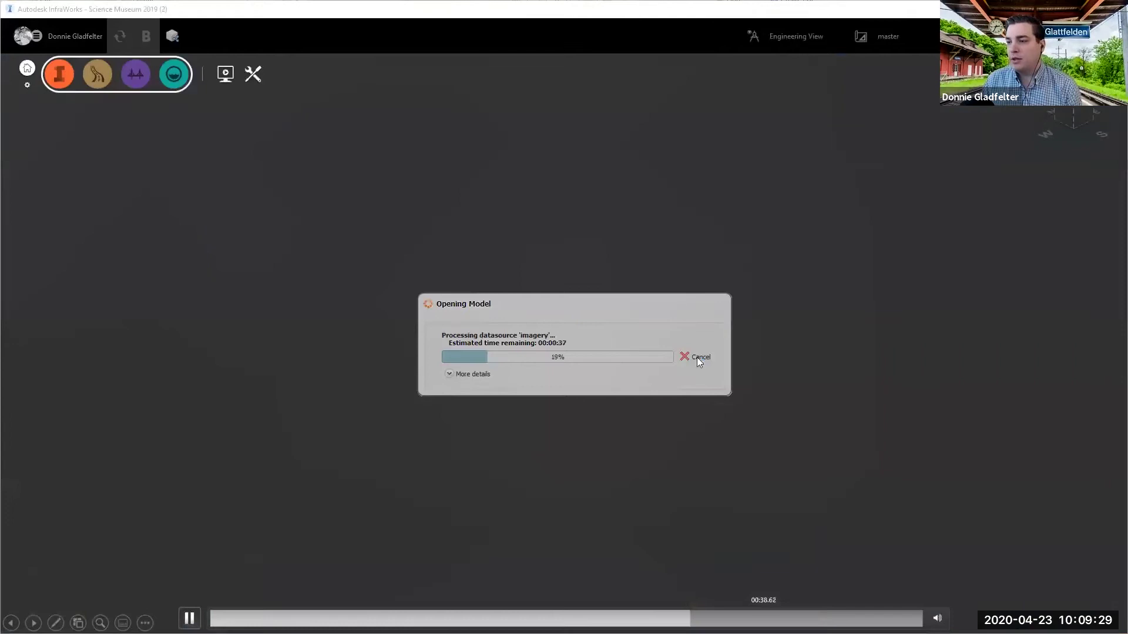
{"action": "left_click", "coordinate": [765, 618]}
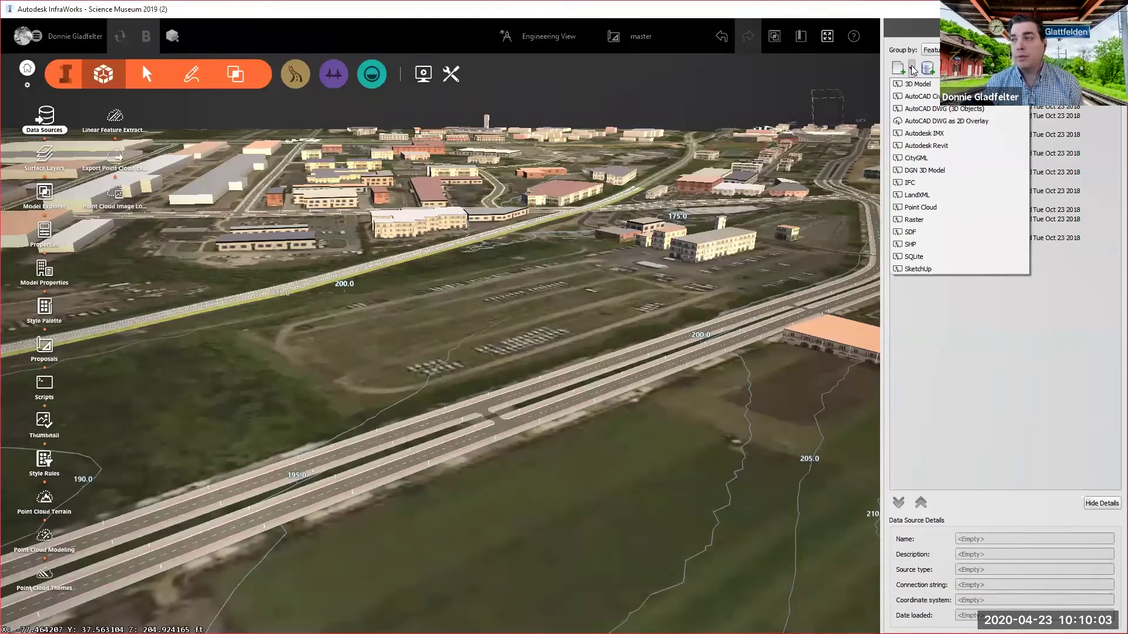
Step: Add Existing Ground.xml as a LandXML data source and refresh it into the model as terrain
{"action": "left_click", "coordinate": [950, 201]}
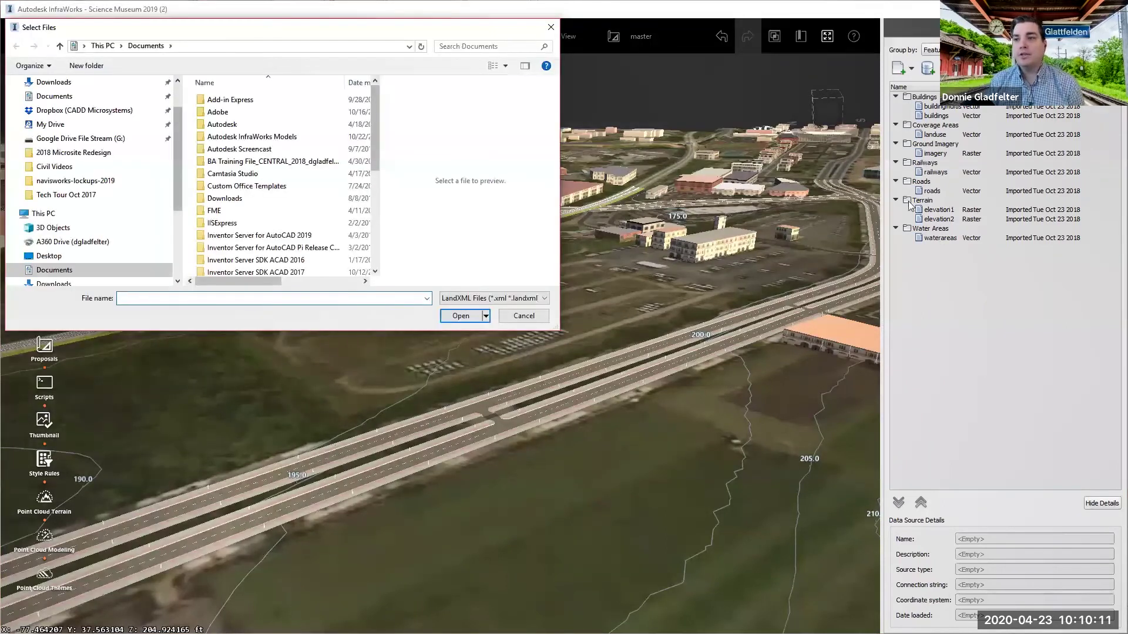
{"action": "key", "text": "ctrl+v"}
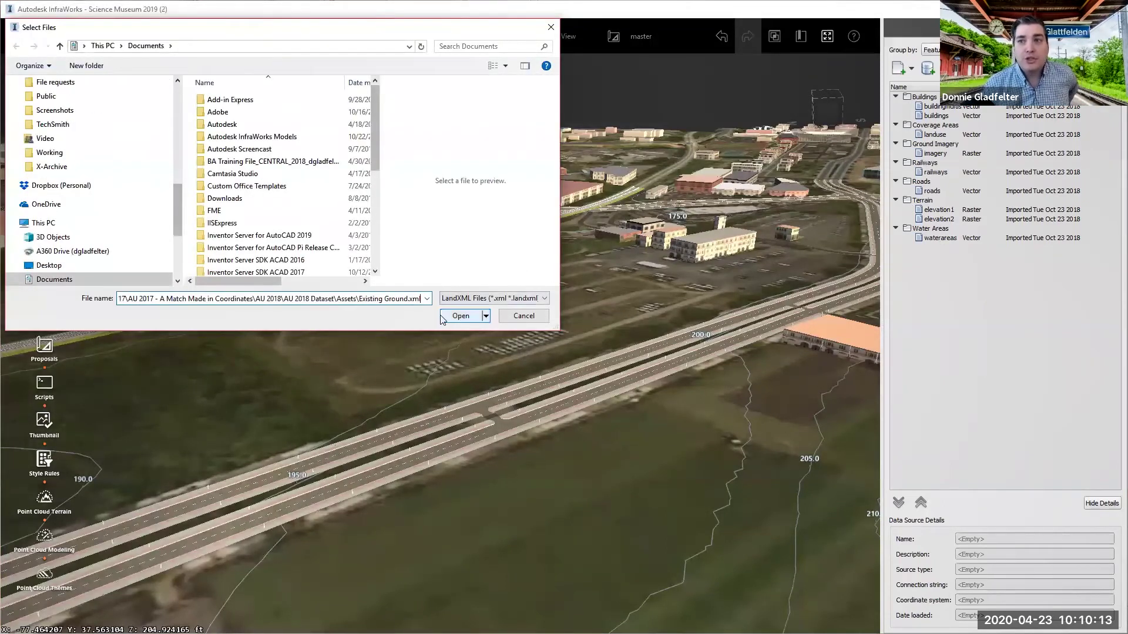
{"action": "left_click", "coordinate": [445, 318]}
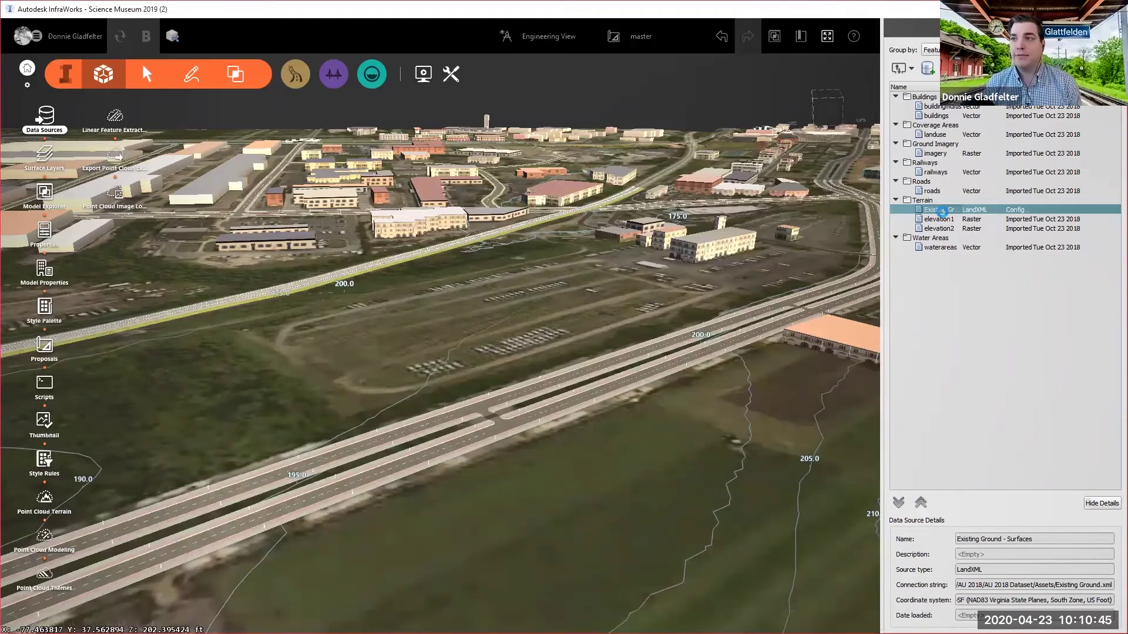
{"action": "double_click", "coordinate": [941, 211]}
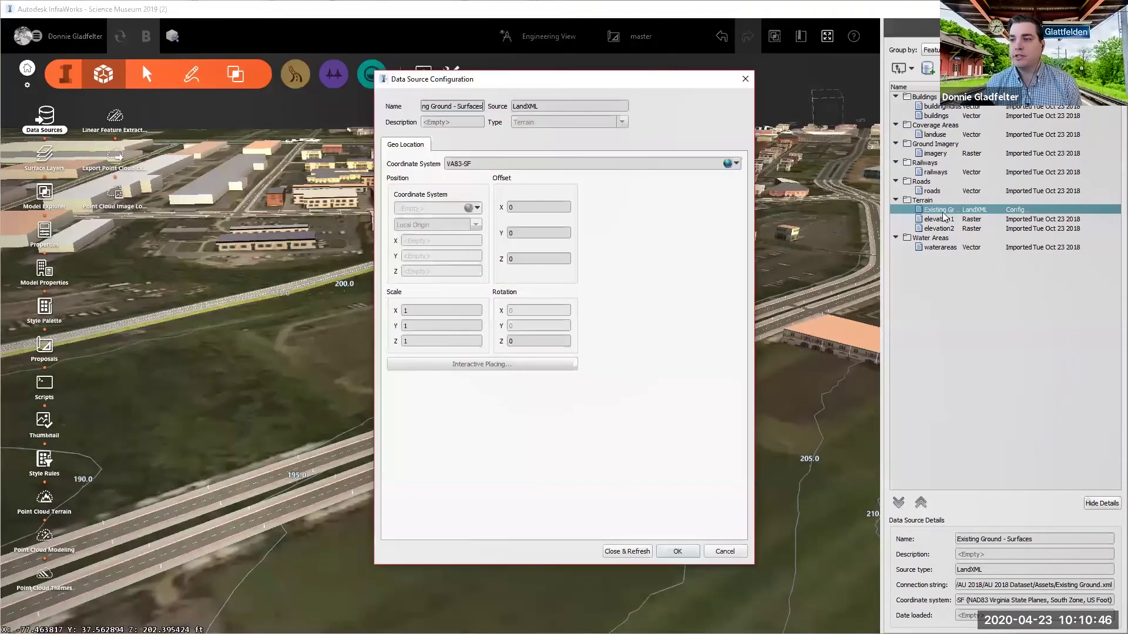
{"action": "left_click", "coordinate": [615, 552]}
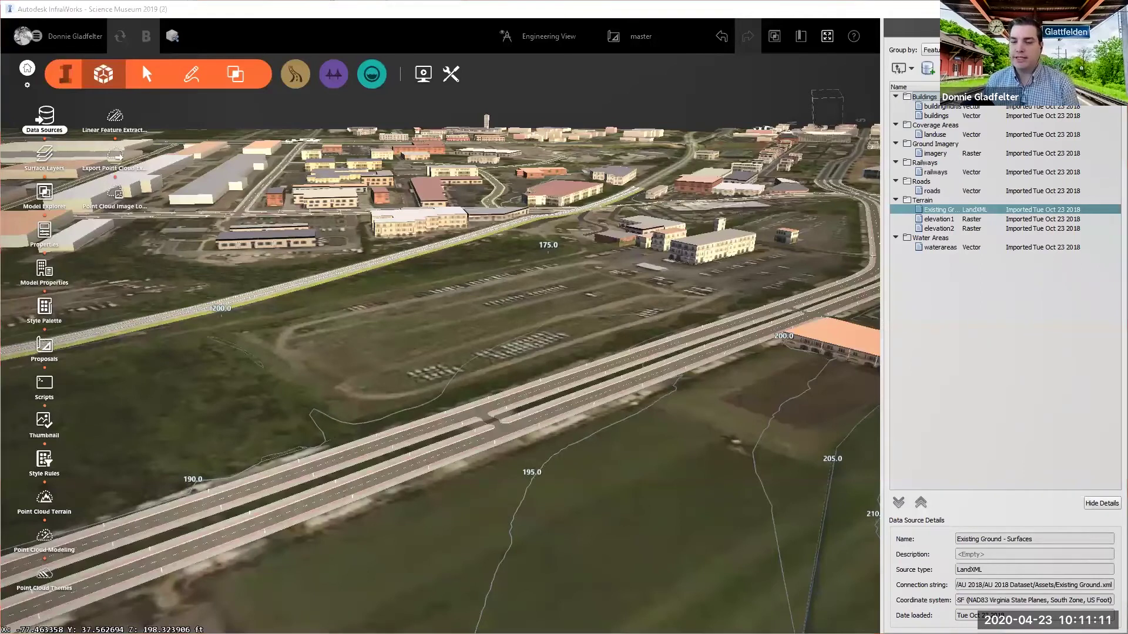
Step: Add the building file CADD University.fbx as a 3D Model data source
{"action": "left_click", "coordinate": [912, 68]}
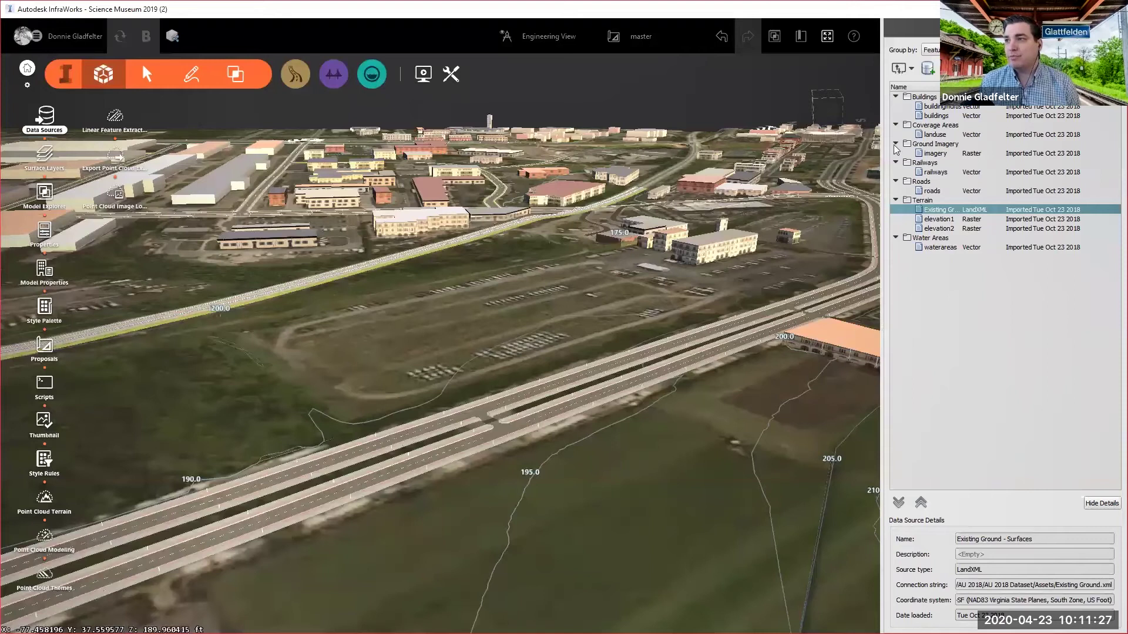
{"action": "left_click", "coordinate": [911, 69]}
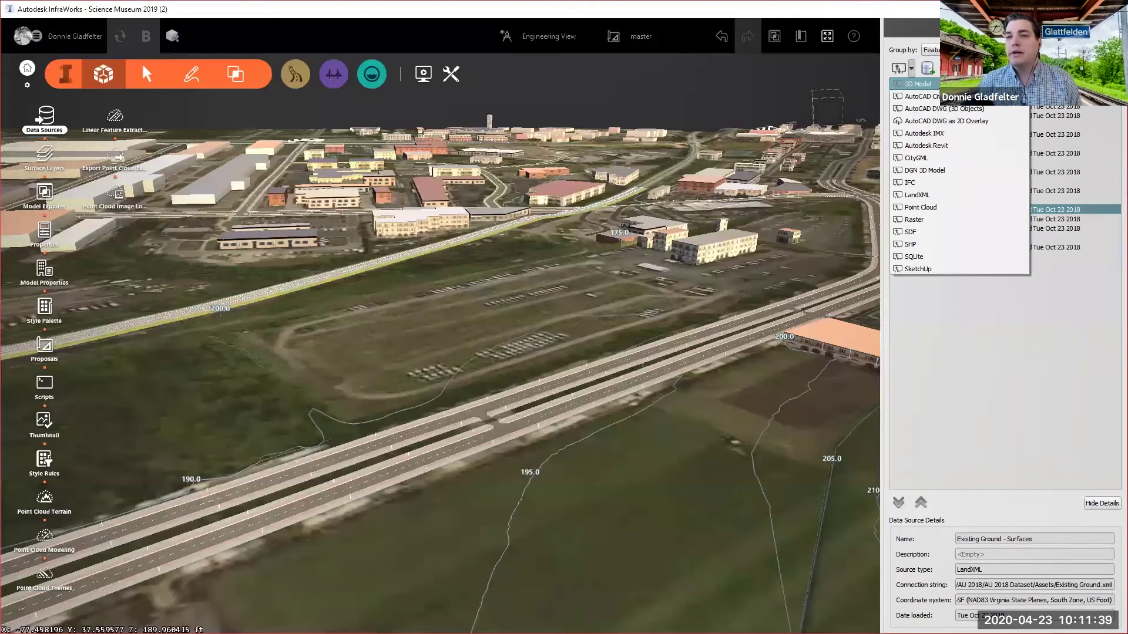
{"action": "left_click", "coordinate": [939, 88]}
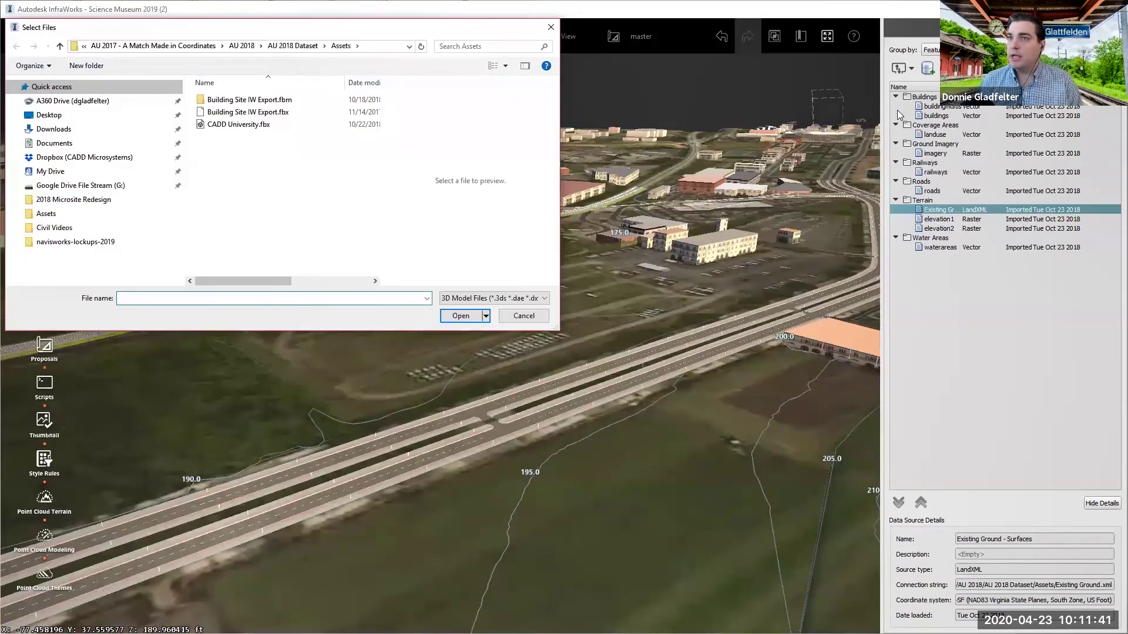
{"action": "key", "text": "ctrl+v"}
{"action": "key", "text": "Return"}
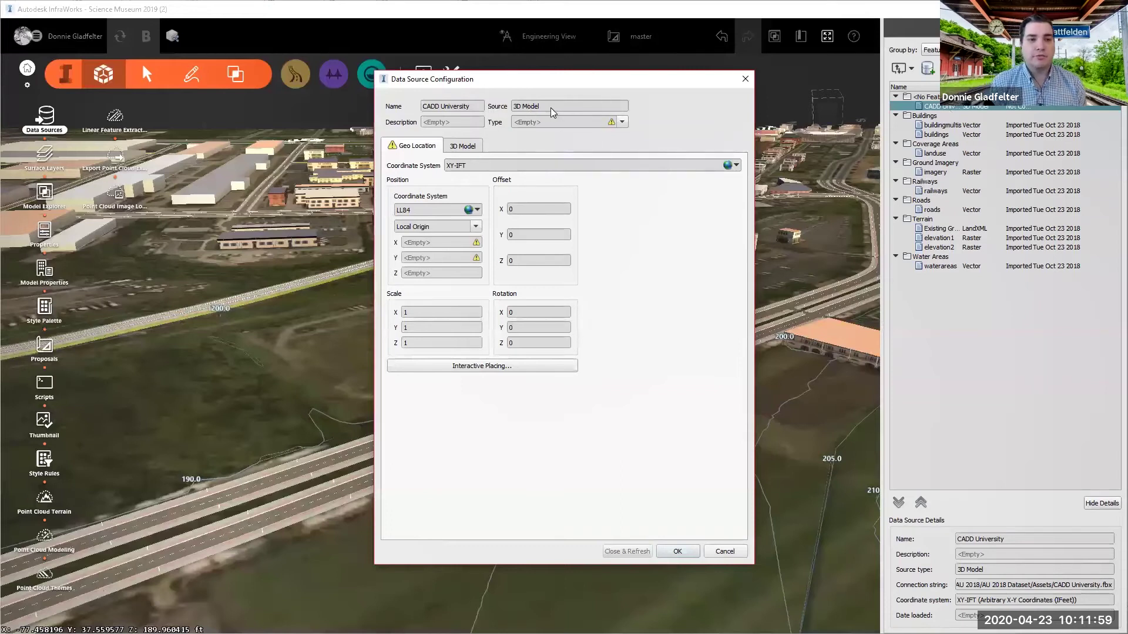
Step: Configure the CADD University data source as type Buildings with the coordinate system VA83-SF
{"action": "left_click", "coordinate": [622, 122]}
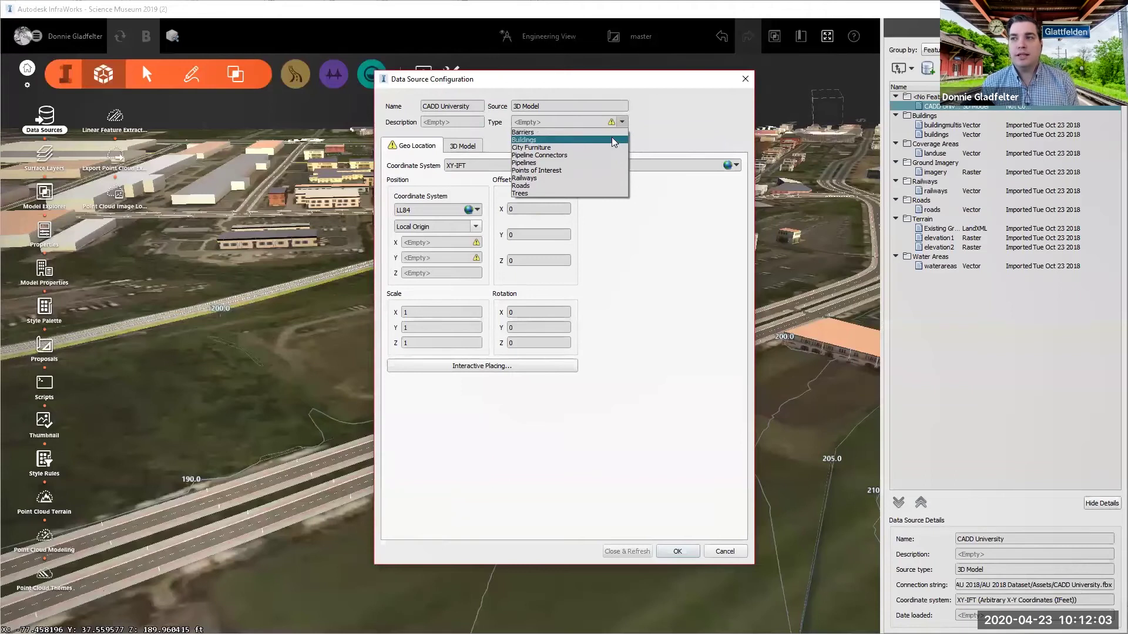
{"action": "left_click", "coordinate": [611, 139]}
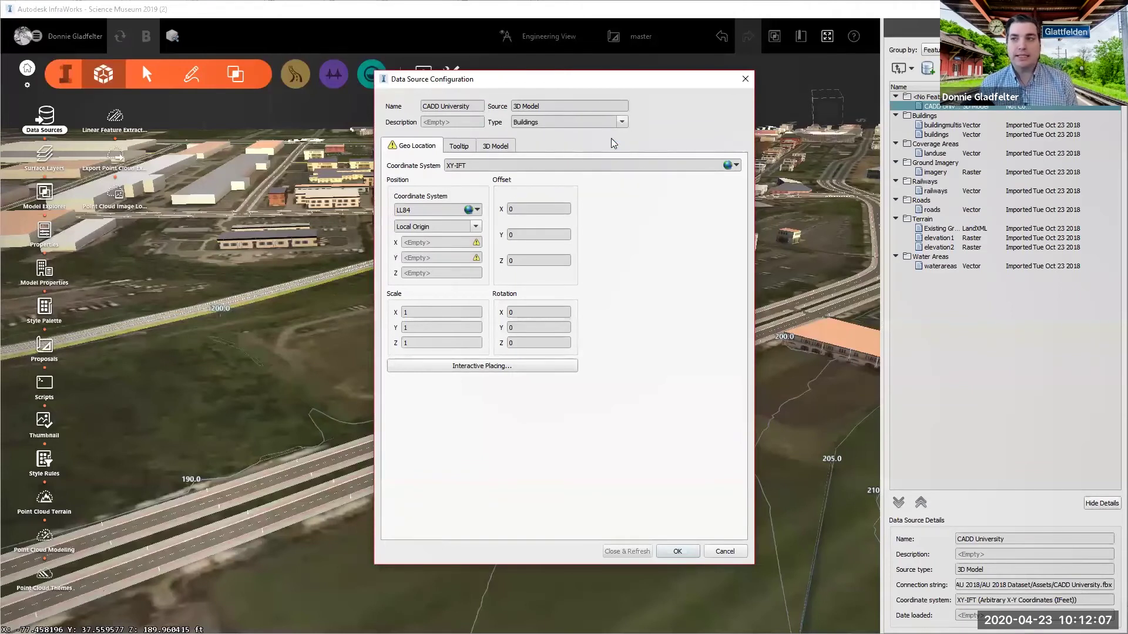
{"action": "key", "text": "ctrl"}
{"action": "key", "text": "ctrl"}
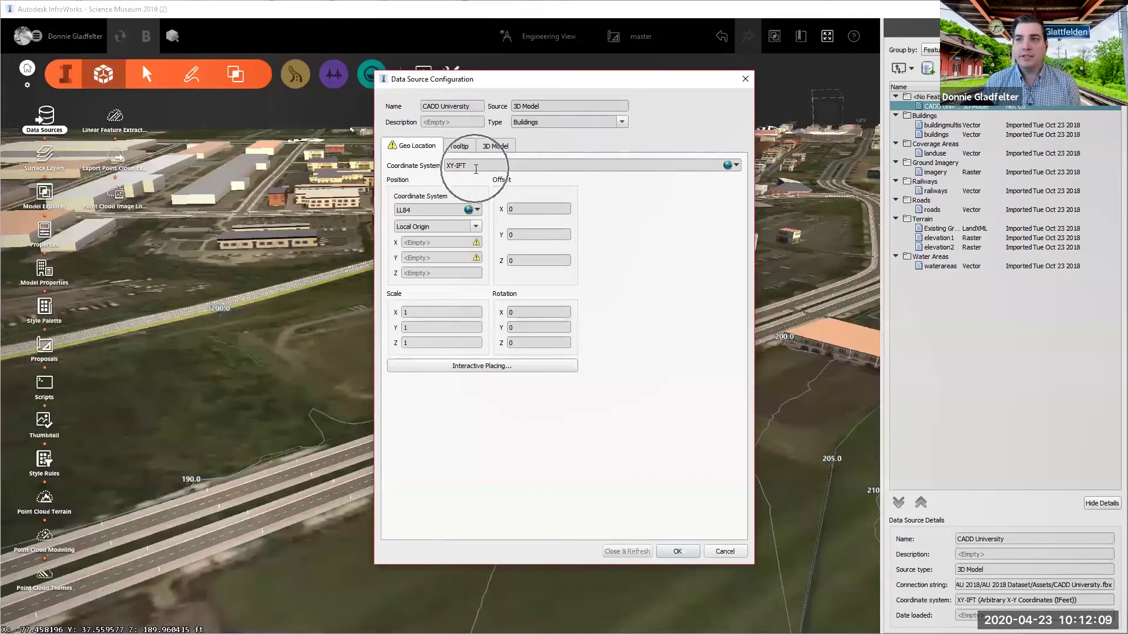
{"action": "key", "text": "ctrl"}
{"action": "key", "text": "ctrl"}
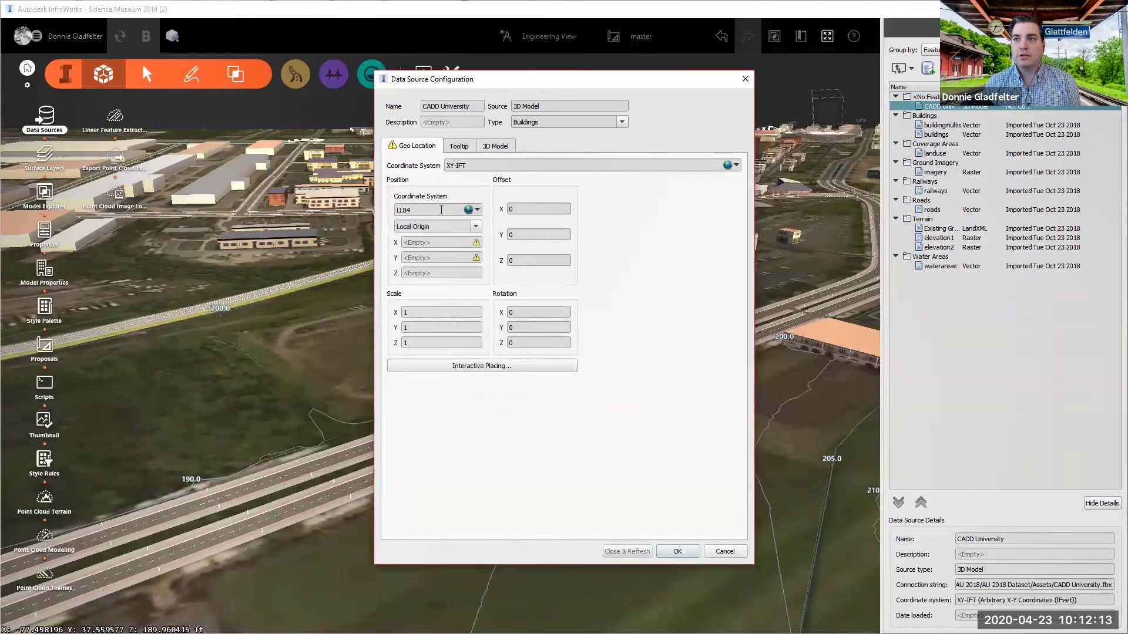
{"action": "left_click", "coordinate": [736, 166]}
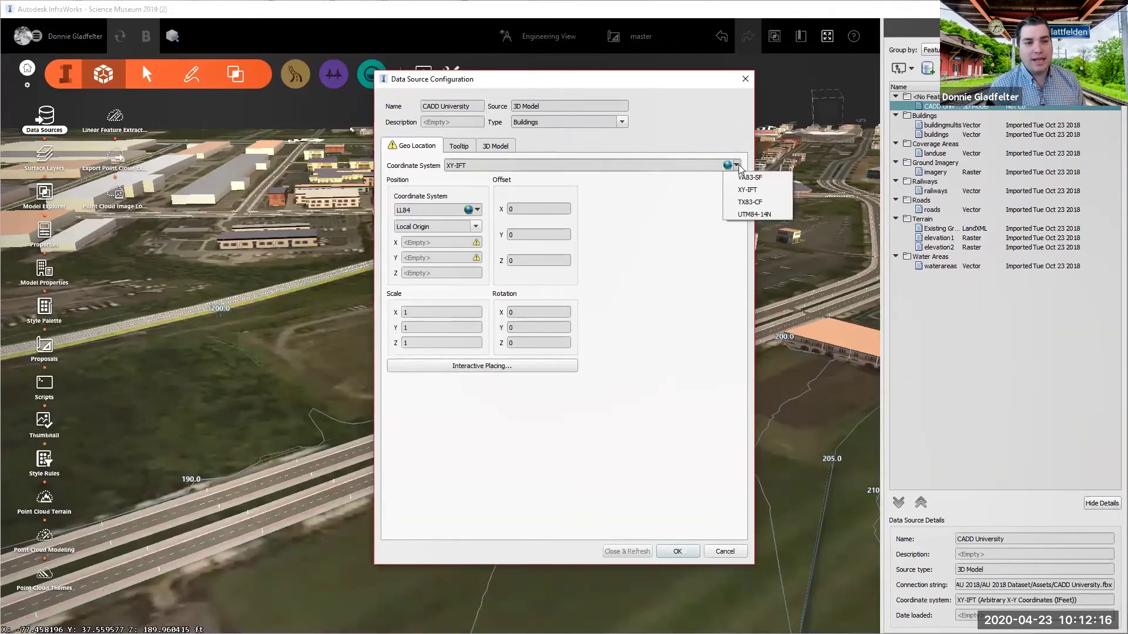
{"action": "left_click", "coordinate": [770, 178]}
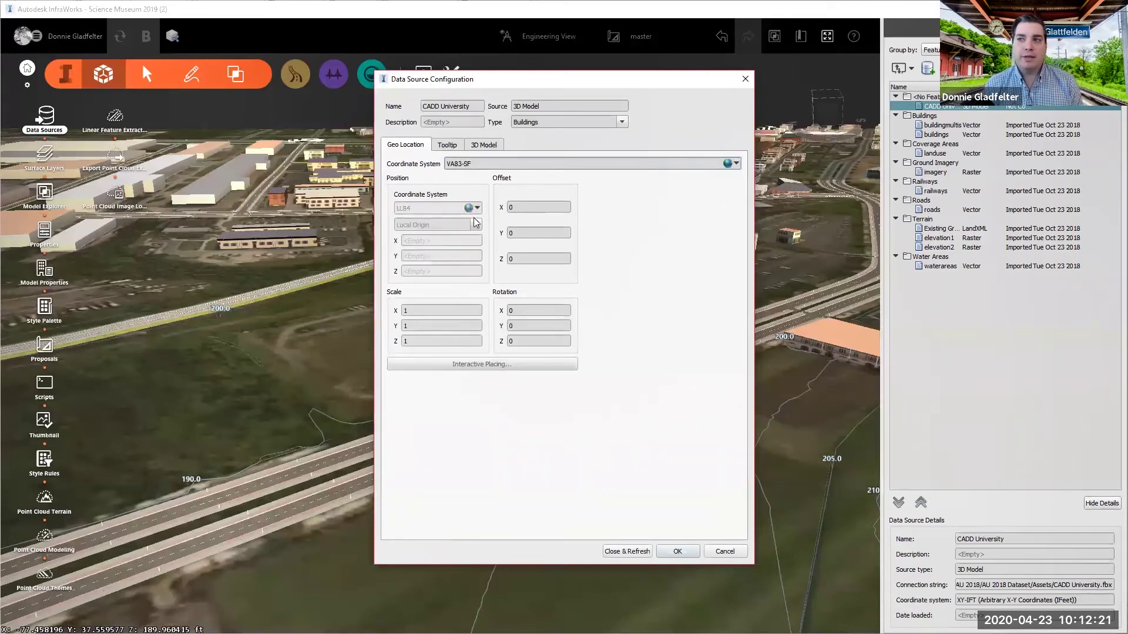
{"action": "key", "text": "ctrl"}
{"action": "key", "text": "ctrl"}
{"action": "key", "text": "ctrl"}
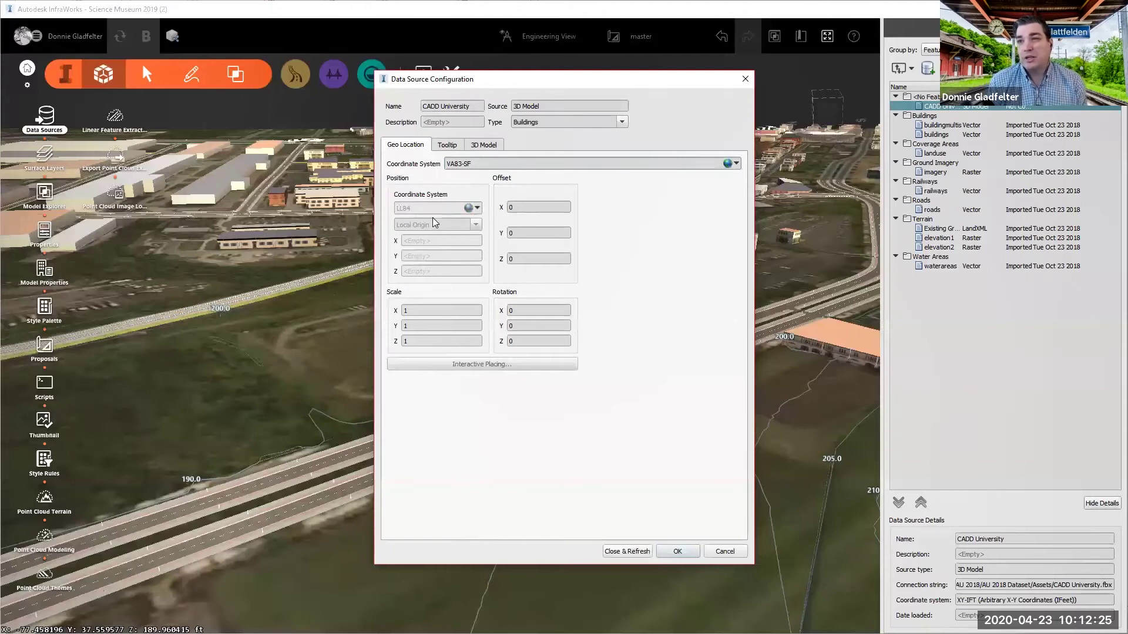
Step: Close the CADD University data source configuration and refresh the building into the model
{"action": "left_click", "coordinate": [642, 552]}
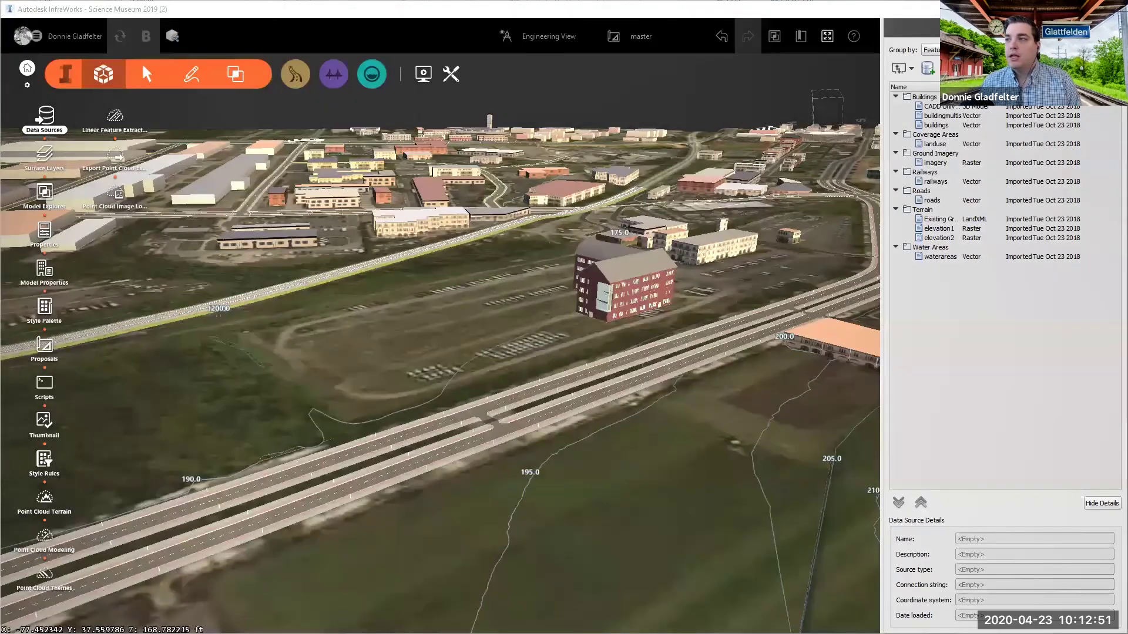
Step: Add Site Boundary.sdf as a vector data source and set its type to Coverage Areas
{"action": "left_click_drag", "start_coordinate": [867, 417], "coordinate": [420, 369]}
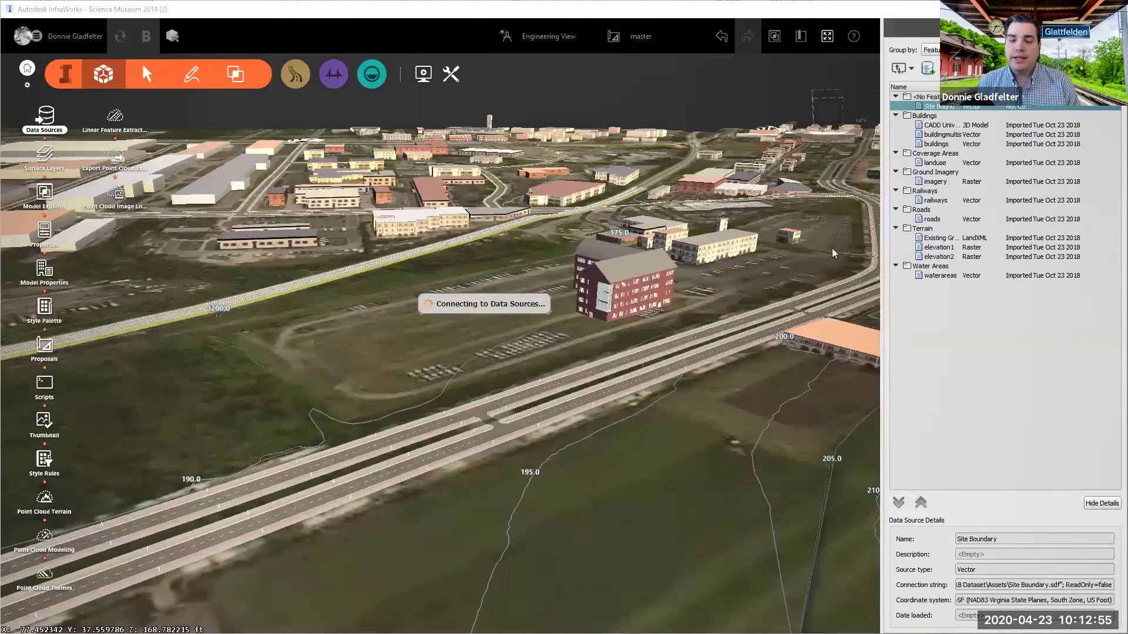
{"action": "double_click", "coordinate": [940, 107]}
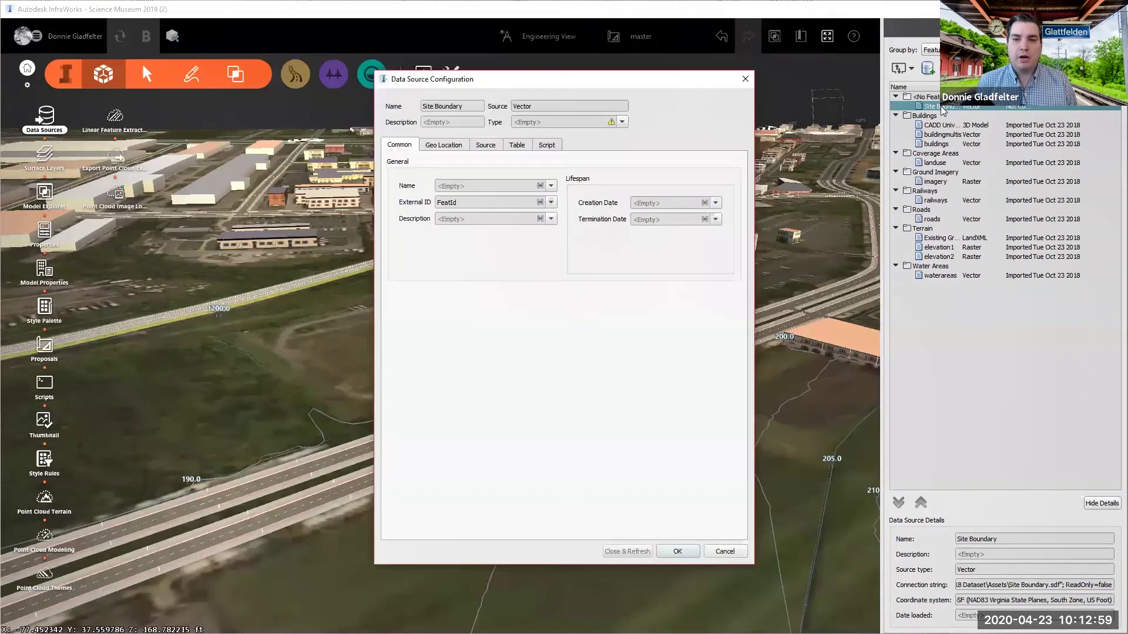
{"action": "left_click", "coordinate": [622, 122]}
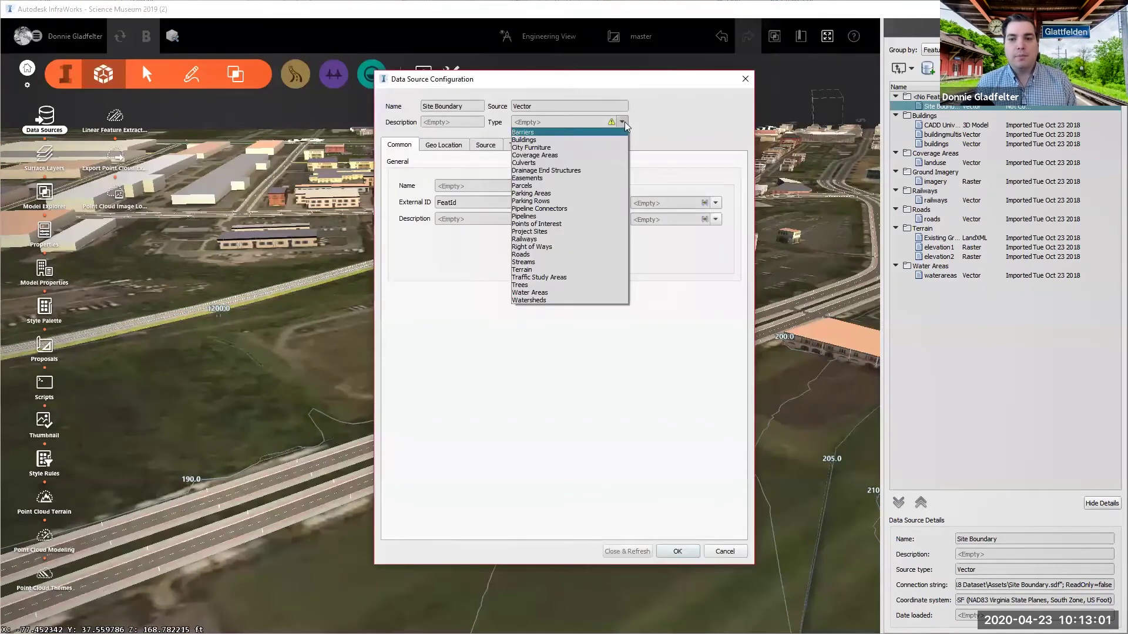
{"action": "left_click", "coordinate": [558, 156]}
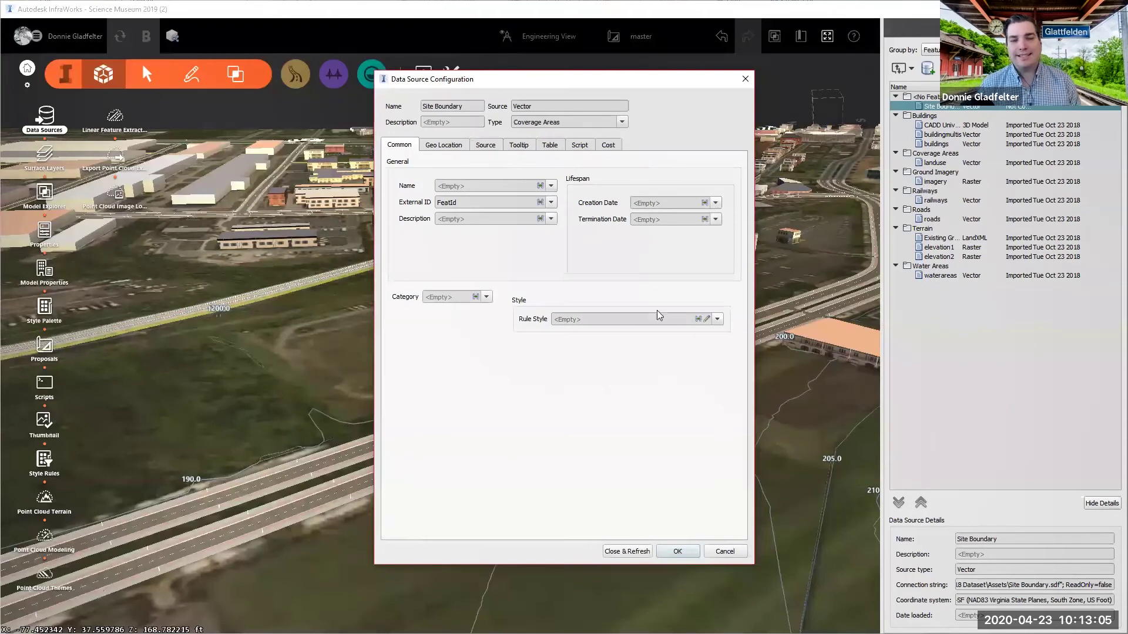
Step: Assign the Material/Land Cover/Tall Grass rule style to the Site Boundary data source and refresh it into the model
{"action": "left_click", "coordinate": [707, 319]}
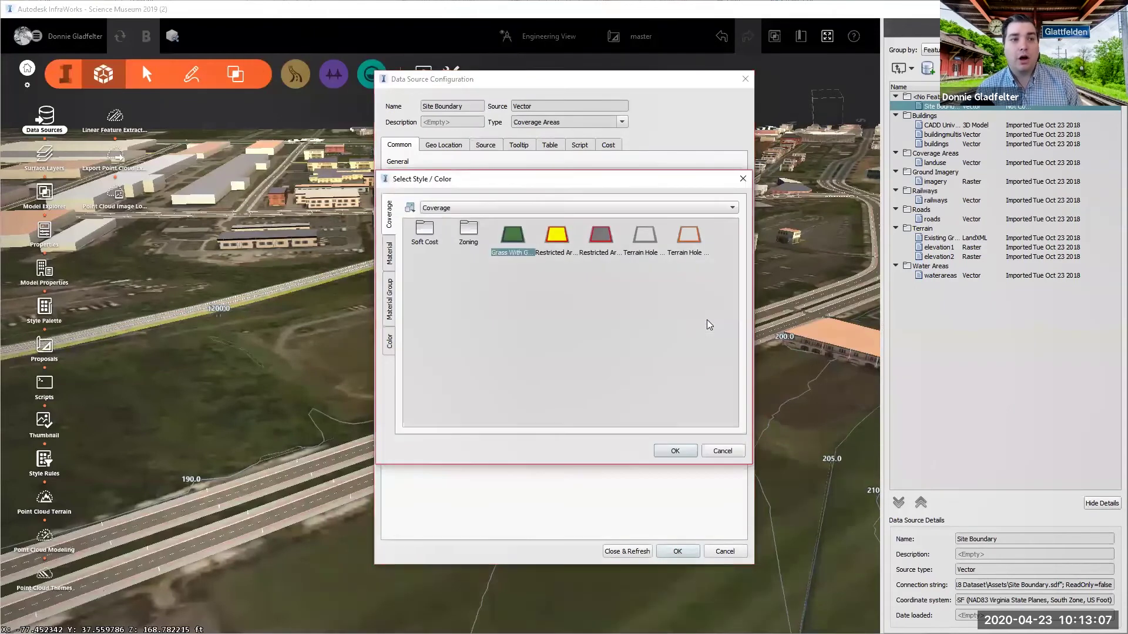
{"action": "left_click", "coordinate": [390, 255]}
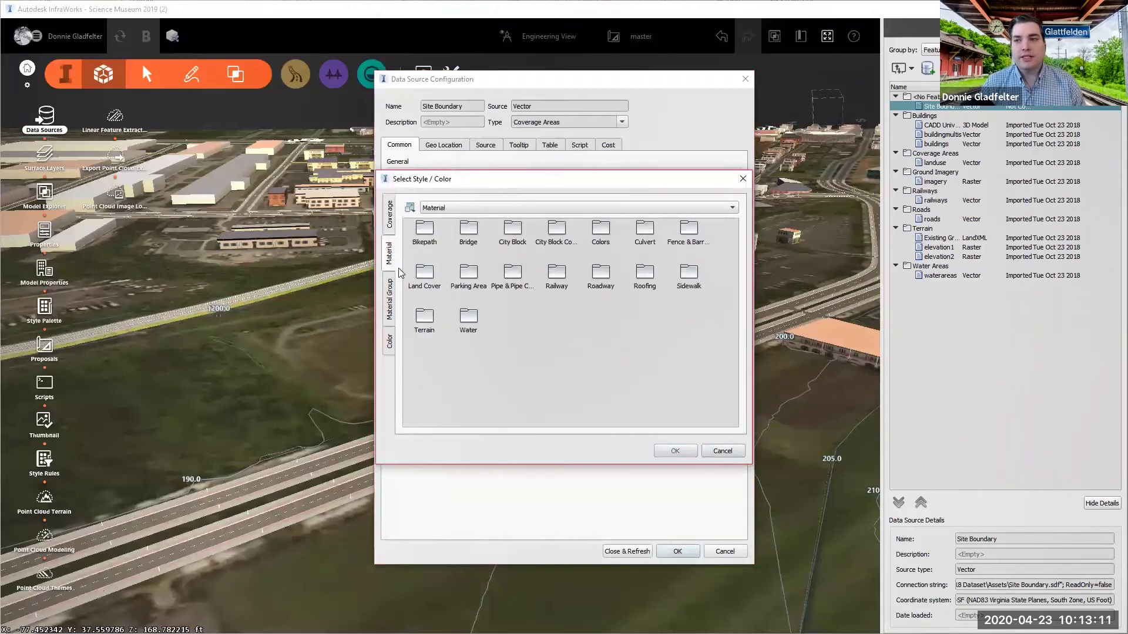
{"action": "double_click", "coordinate": [430, 283]}
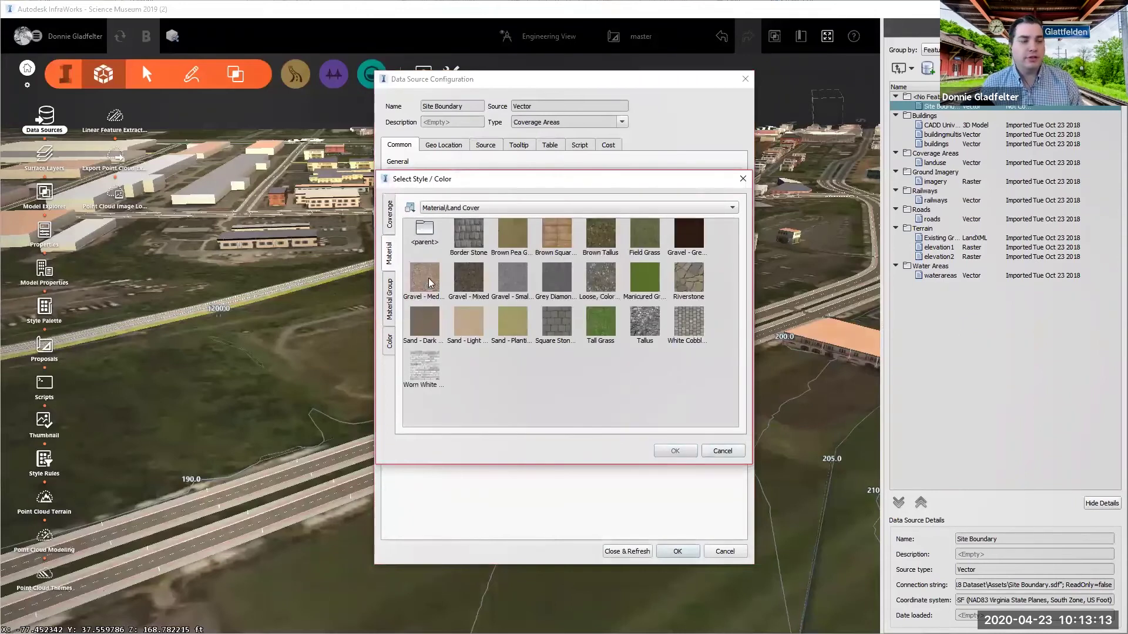
{"action": "left_click", "coordinate": [593, 327]}
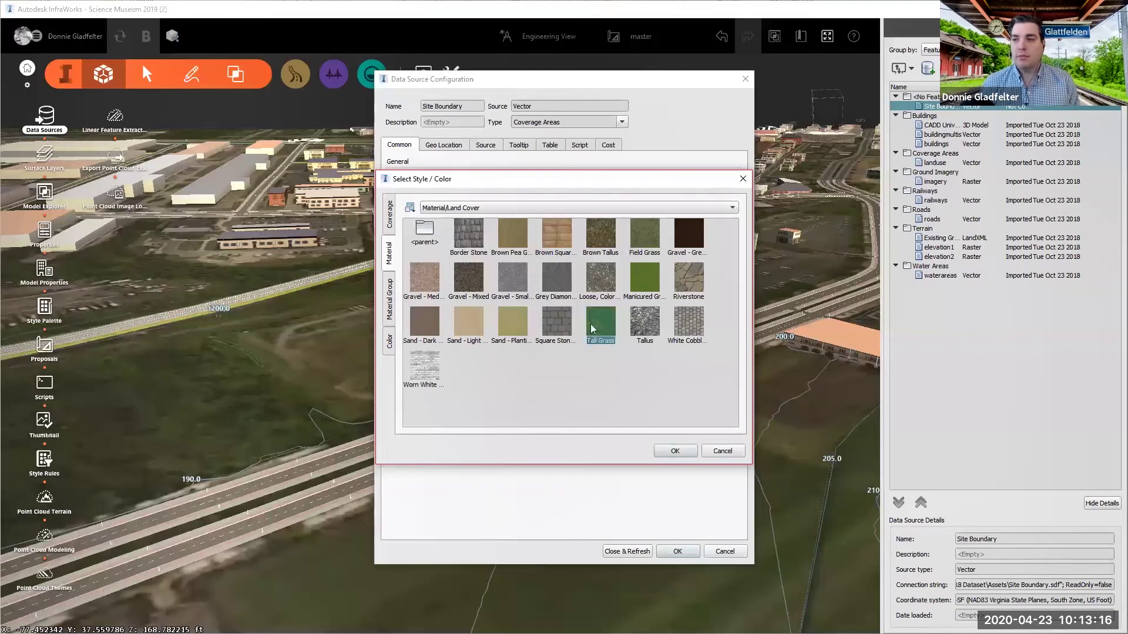
{"action": "left_click", "coordinate": [673, 451]}
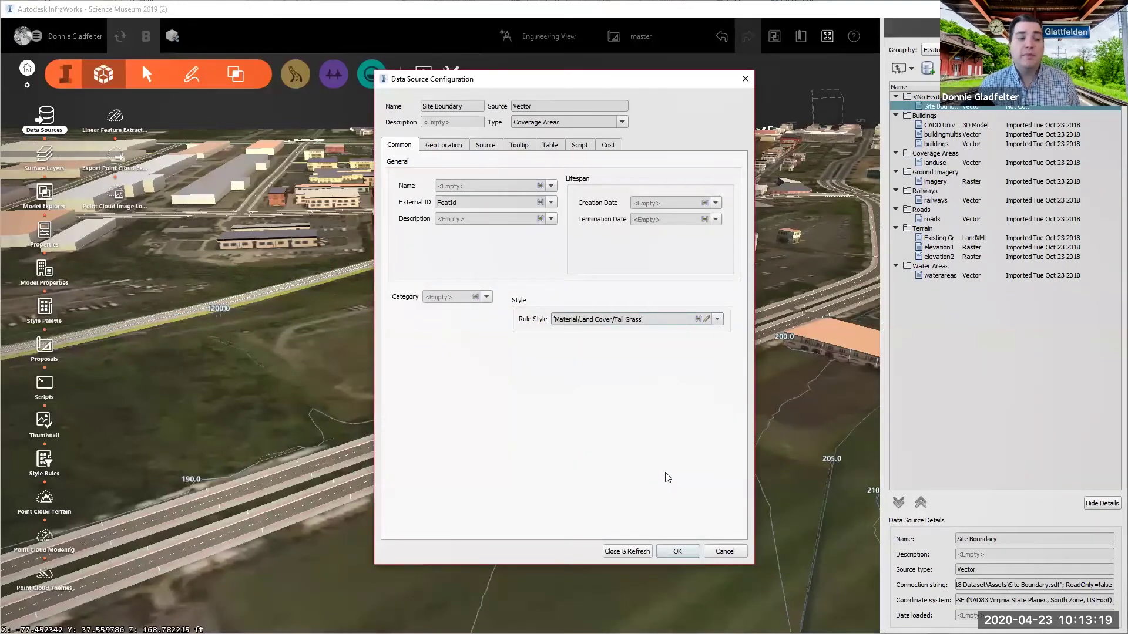
{"action": "left_click", "coordinate": [626, 551]}
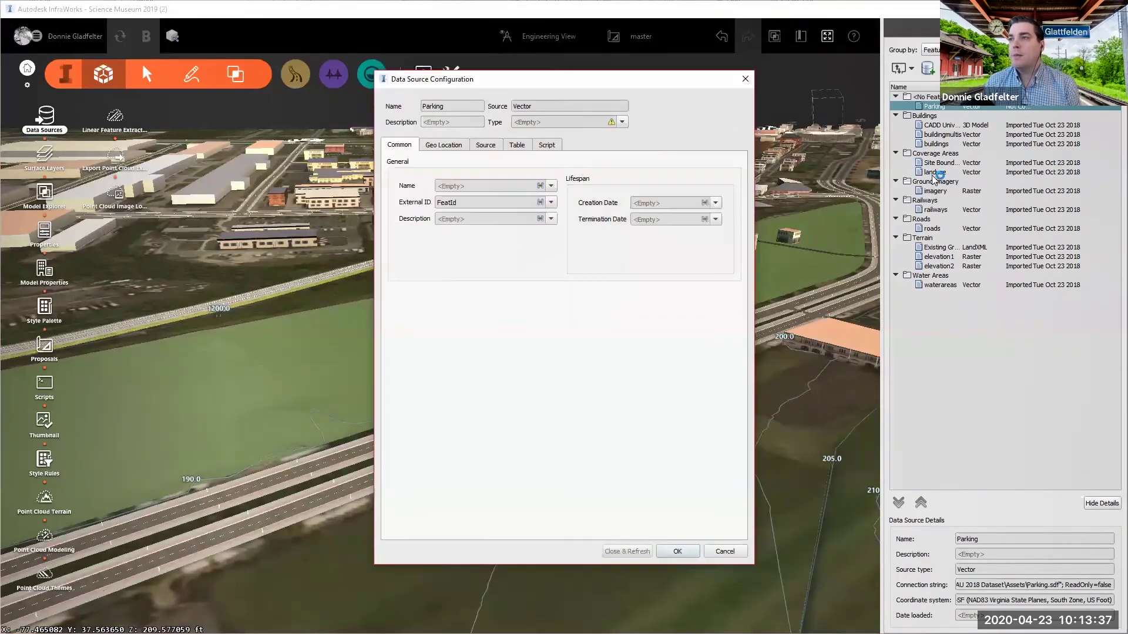
Step: Configure the Parking data source as Coverage Areas with the Material/Parking Area/Black Asphalt rule style and refresh it into the model
{"action": "left_click", "coordinate": [622, 122]}
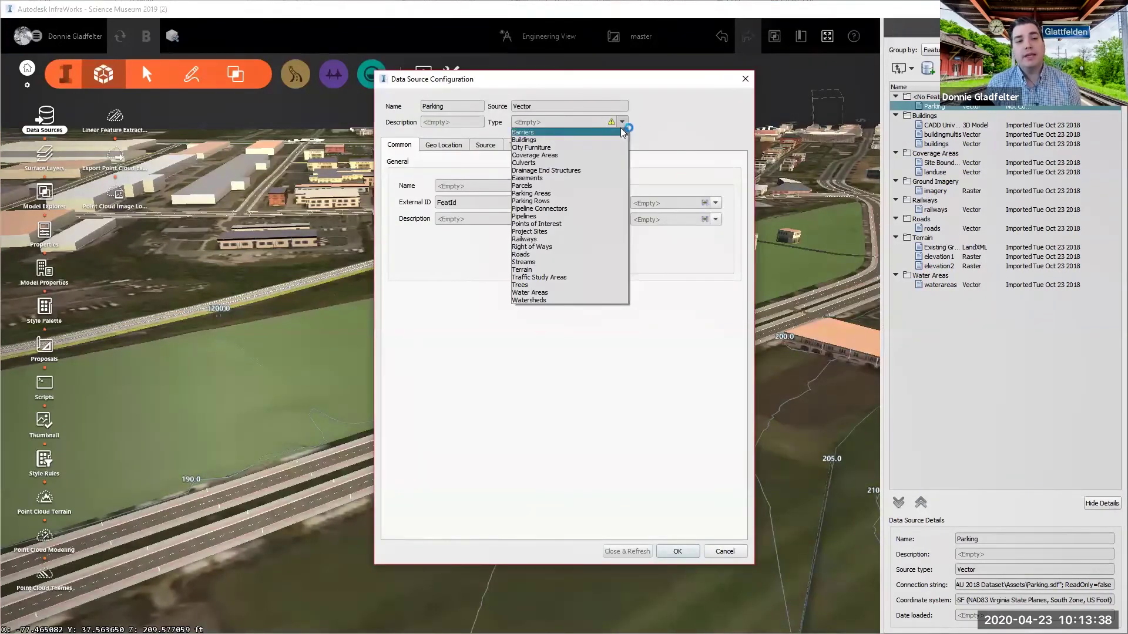
{"action": "left_click", "coordinate": [552, 155]}
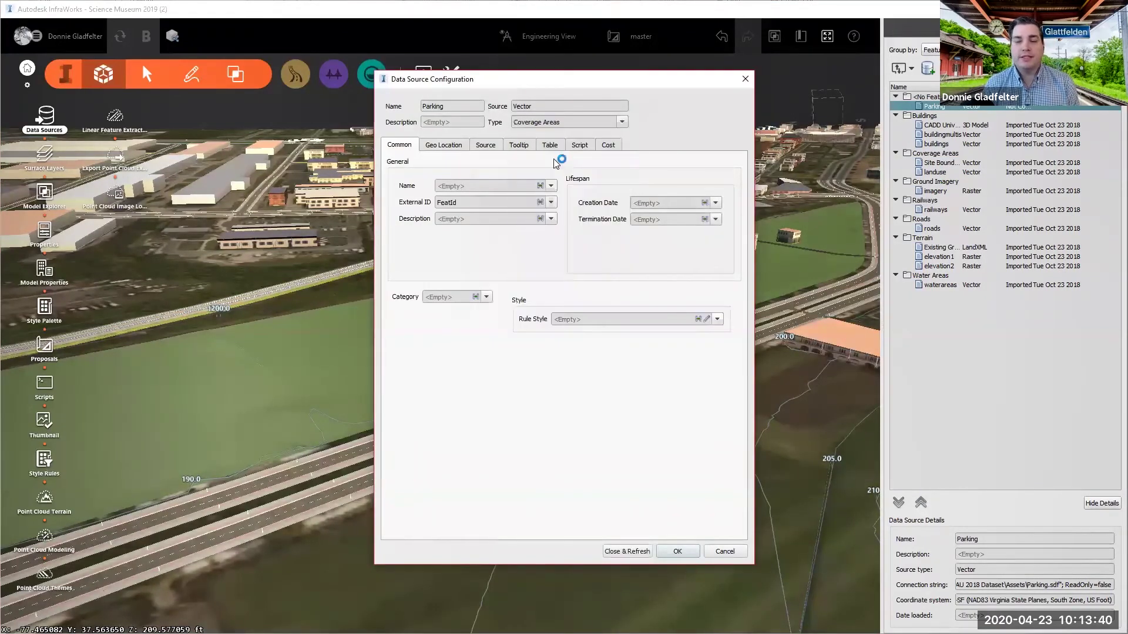
{"action": "left_click", "coordinate": [705, 319]}
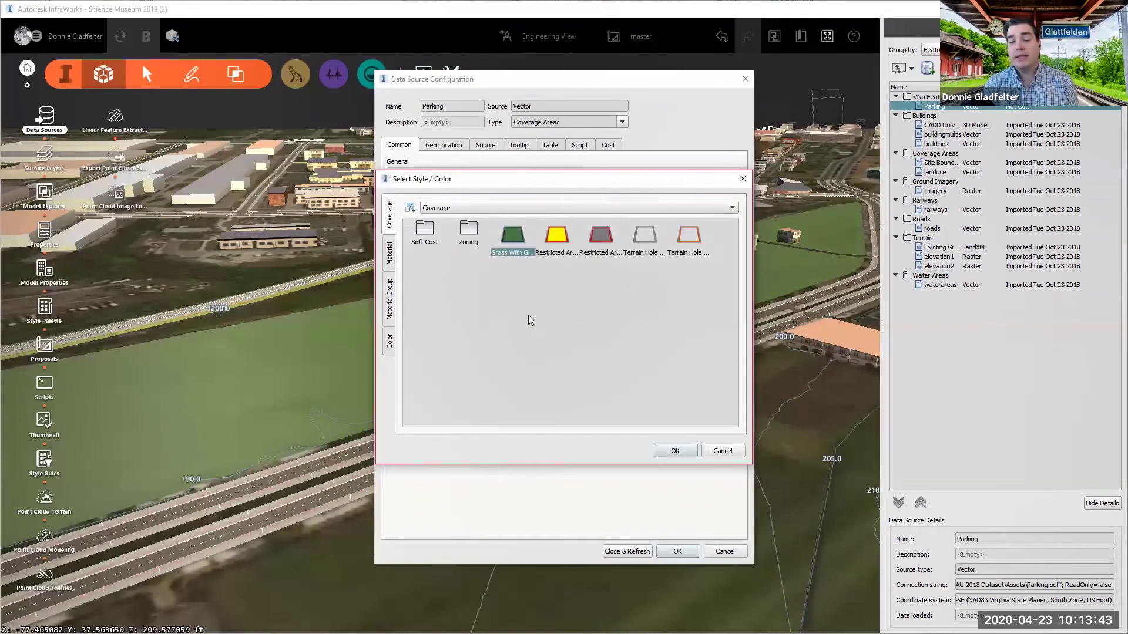
{"action": "left_click", "coordinate": [391, 253]}
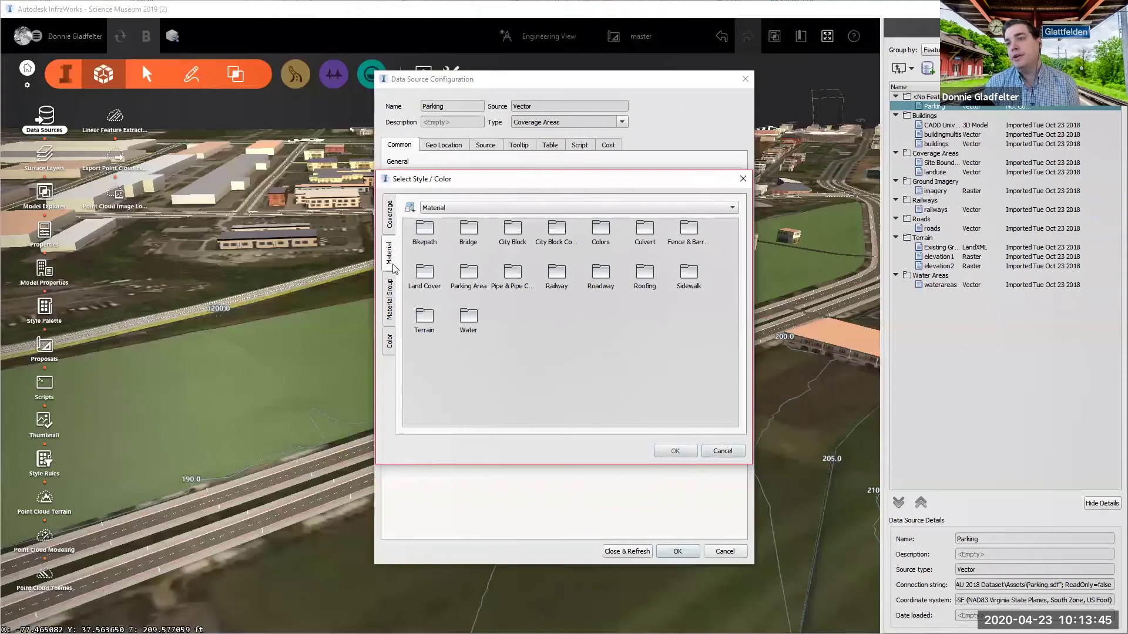
{"action": "double_click", "coordinate": [468, 274]}
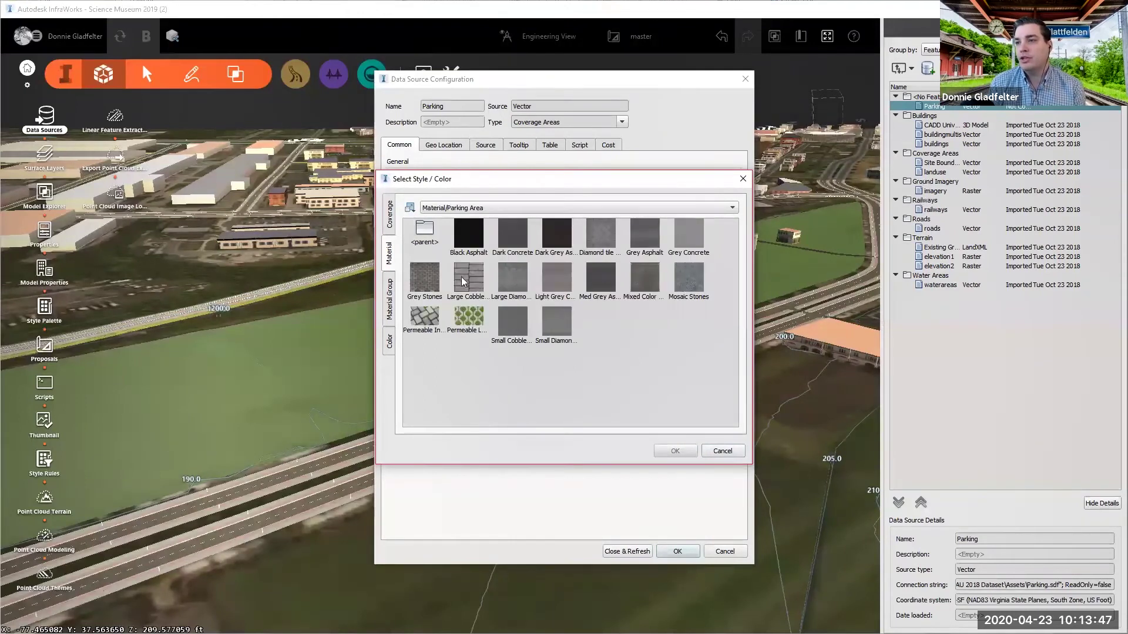
{"action": "left_click", "coordinate": [477, 244]}
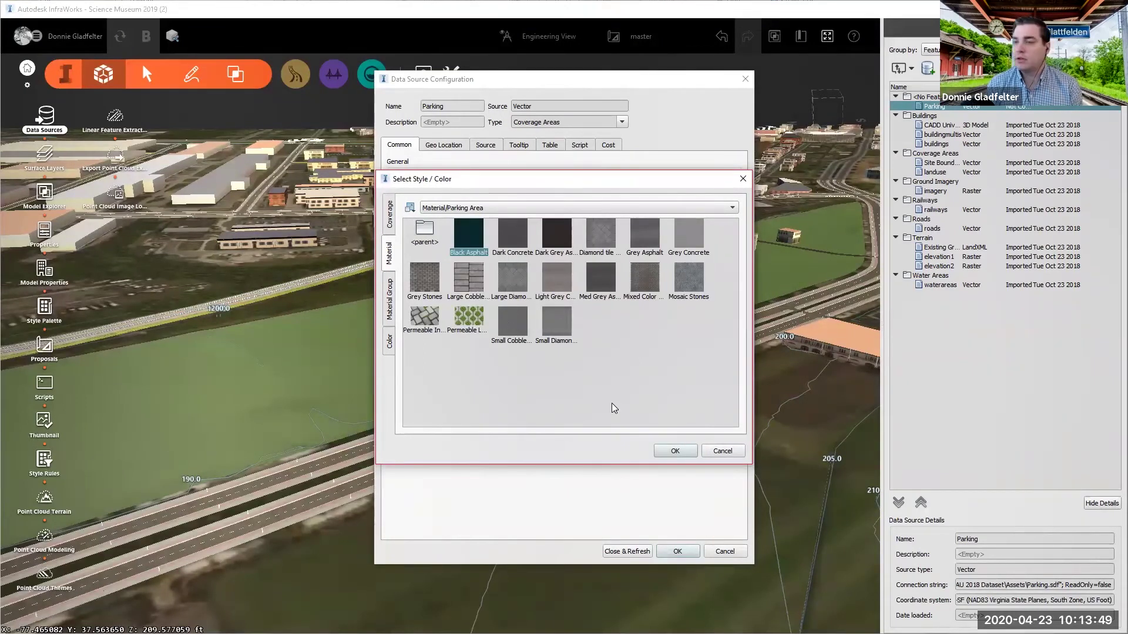
{"action": "left_click", "coordinate": [675, 452]}
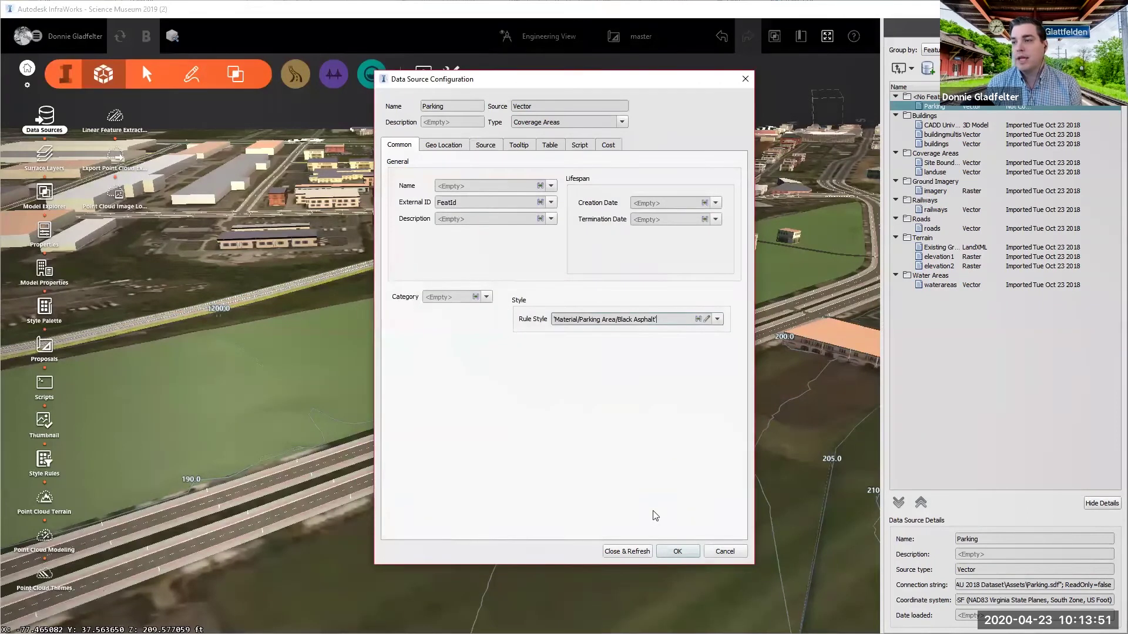
{"action": "left_click", "coordinate": [633, 552]}
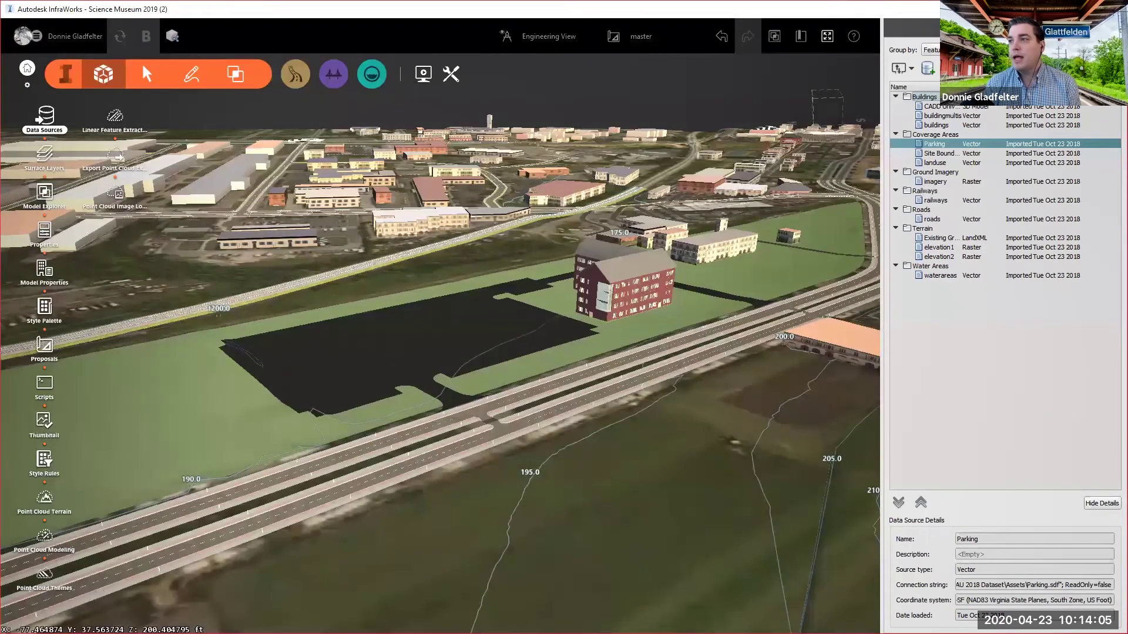
Step: Add Parking Islands.sdf as Coverage Areas with the Material/Land Cover/Manicured Grass rule style and refresh it into the model
{"action": "left_click_drag", "start_coordinate": [892, 371], "coordinate": [506, 427]}
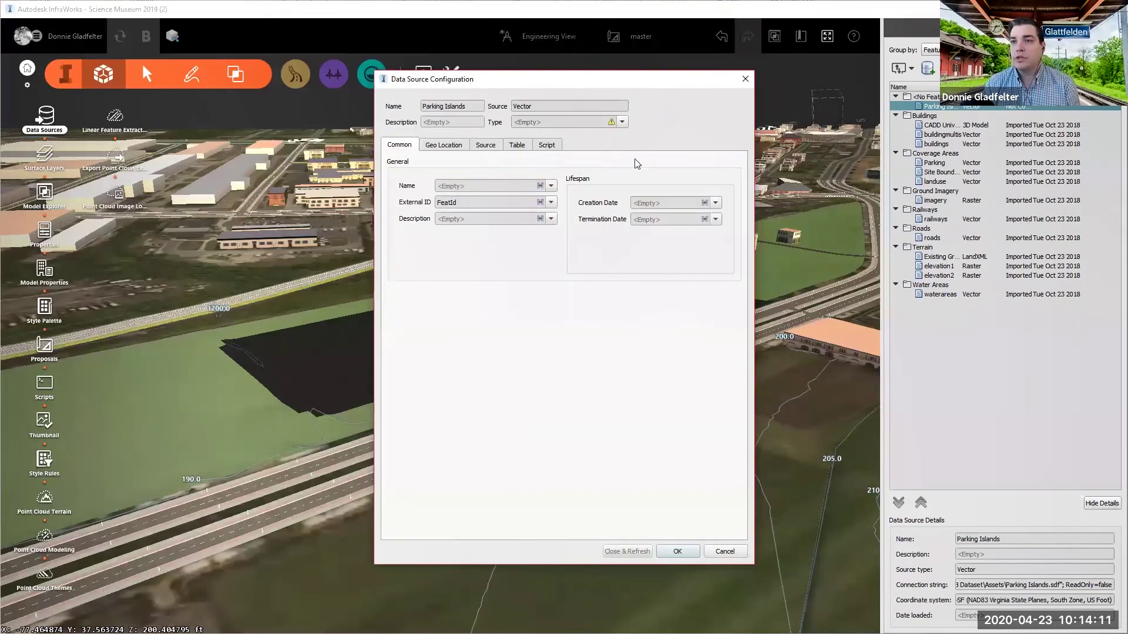
{"action": "left_click", "coordinate": [621, 122]}
{"action": "left_click", "coordinate": [556, 152]}
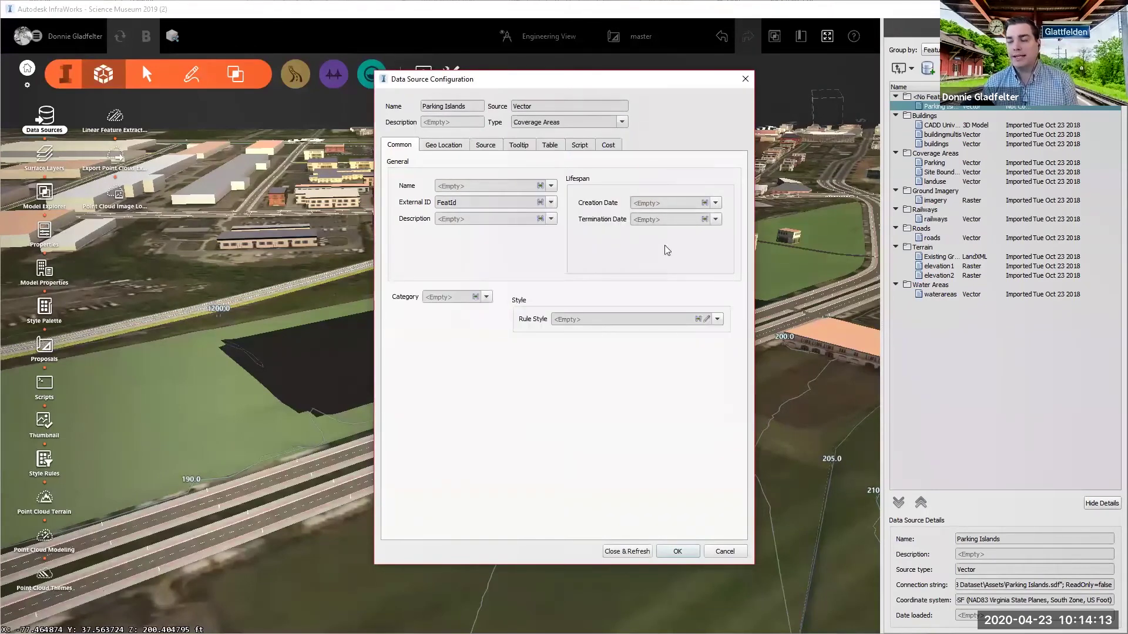
{"action": "left_click", "coordinate": [707, 319]}
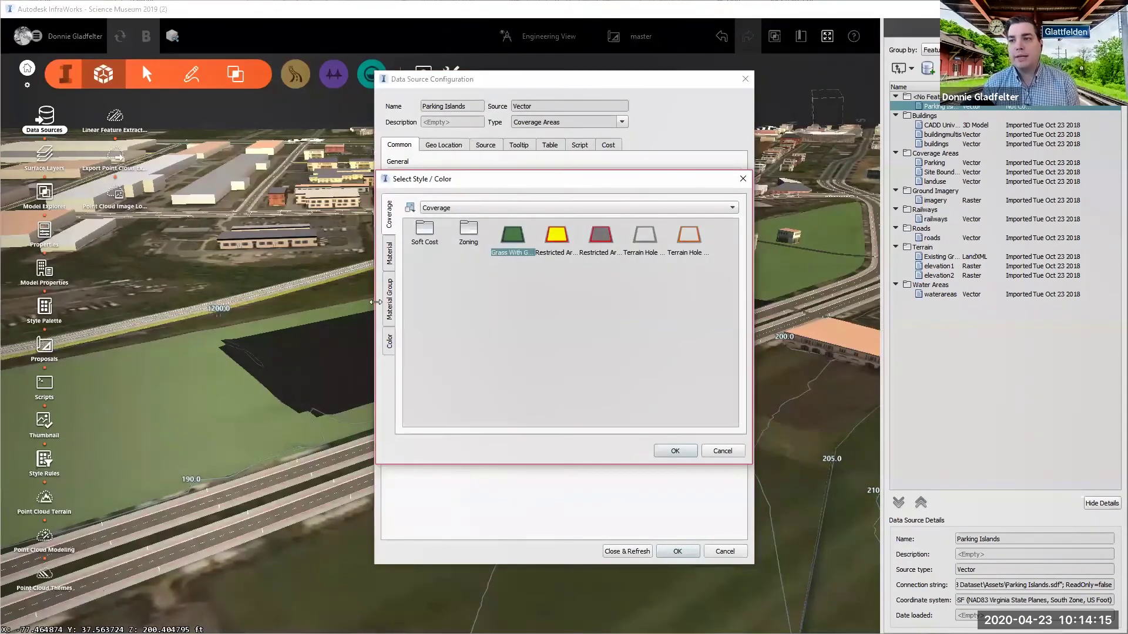
{"action": "left_click", "coordinate": [389, 253]}
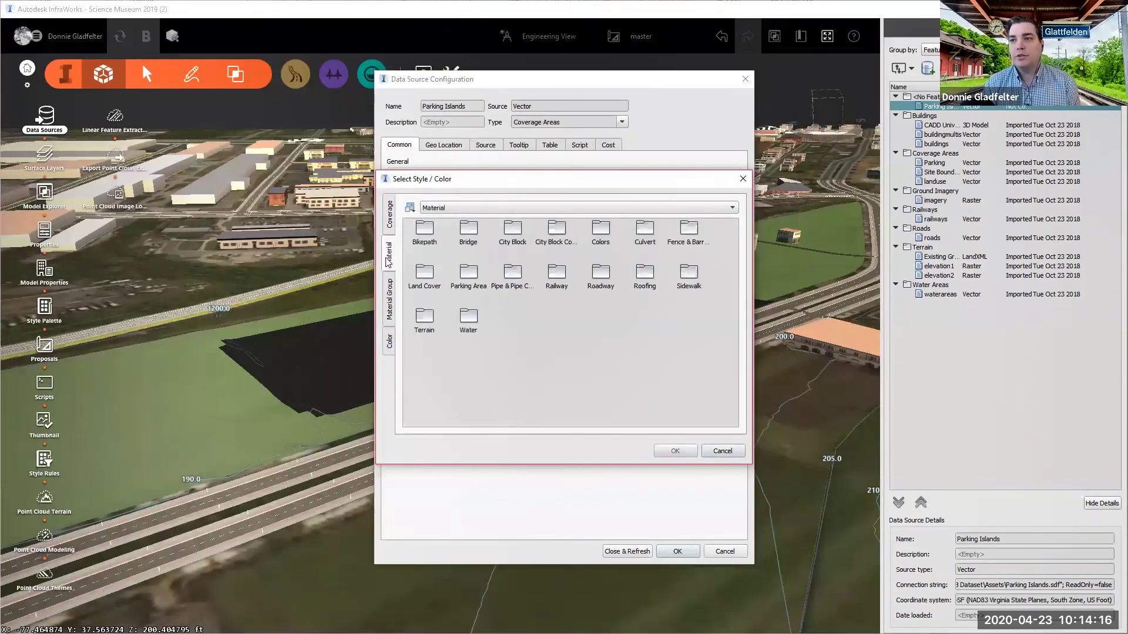
{"action": "double_click", "coordinate": [431, 276]}
{"action": "double_click", "coordinate": [651, 288]}
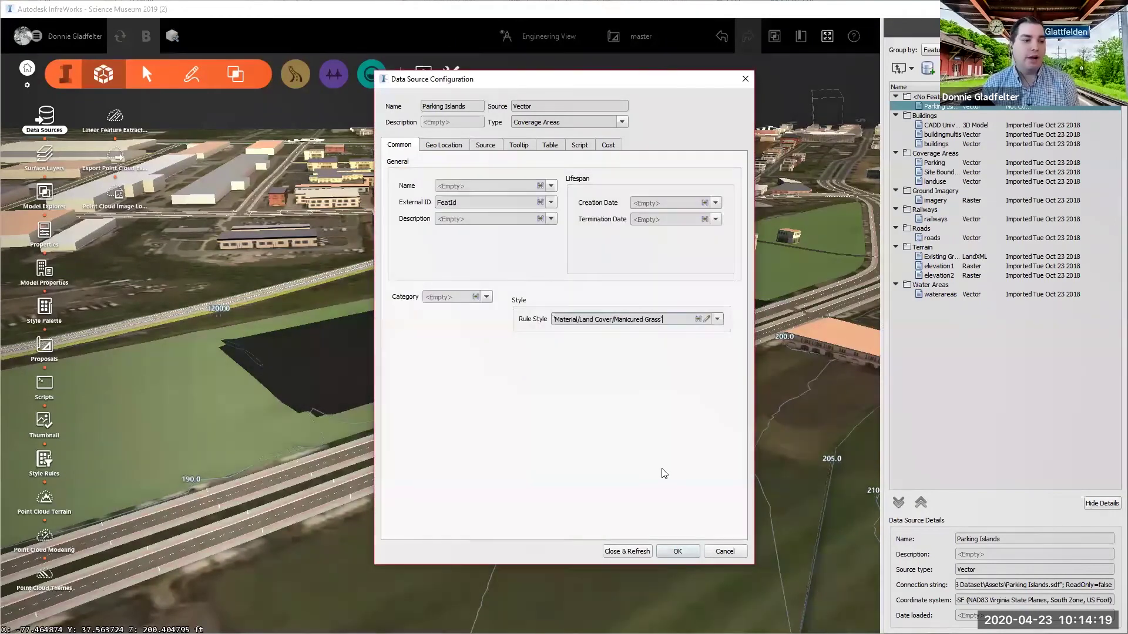
{"action": "left_click", "coordinate": [626, 552]}
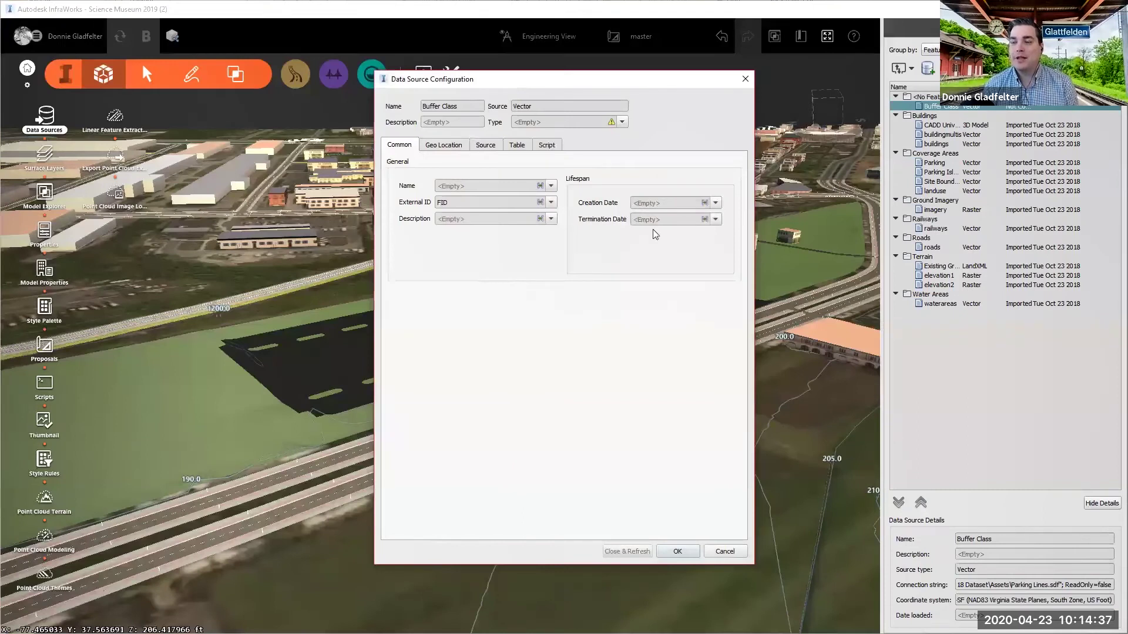
Step: Configure the Buffer Class source from Parking Lines.sdf as Coverage Areas with a white (#ffffff) rule style and refresh it
{"action": "left_click", "coordinate": [622, 122]}
{"action": "left_click", "coordinate": [587, 155]}
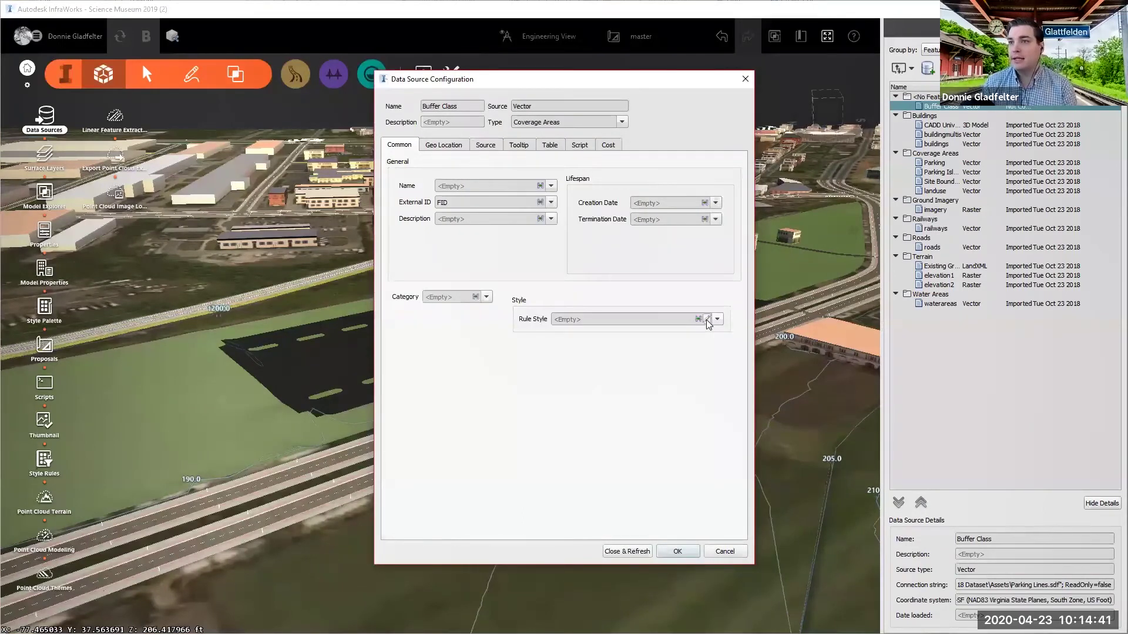
{"action": "left_click", "coordinate": [707, 319]}
{"action": "left_click", "coordinate": [389, 342]}
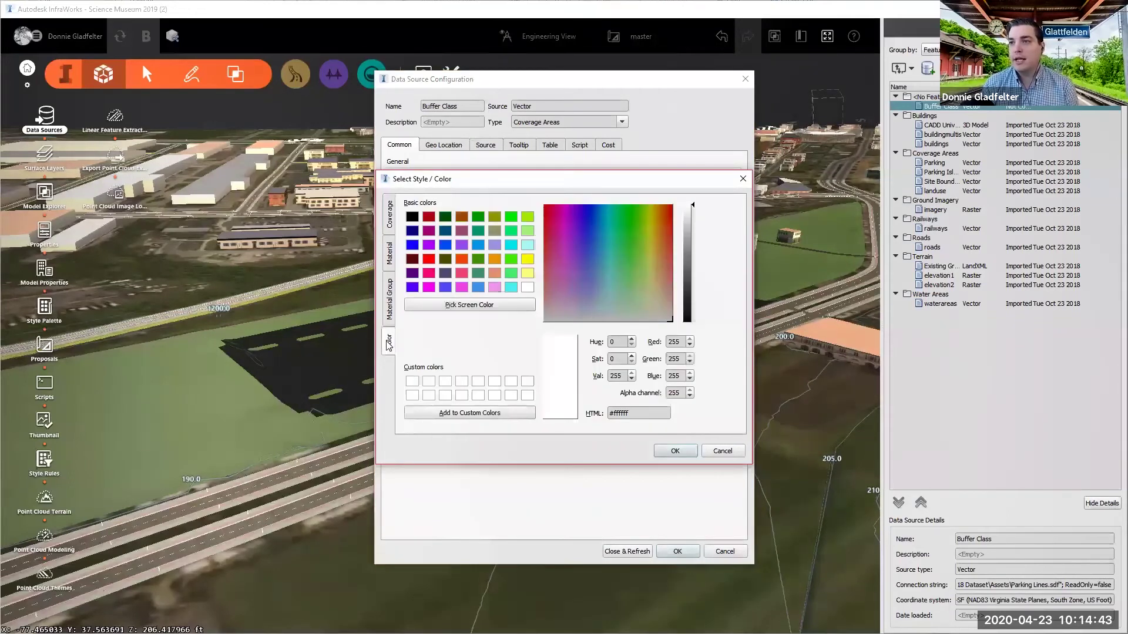
{"action": "left_click", "coordinate": [528, 288]}
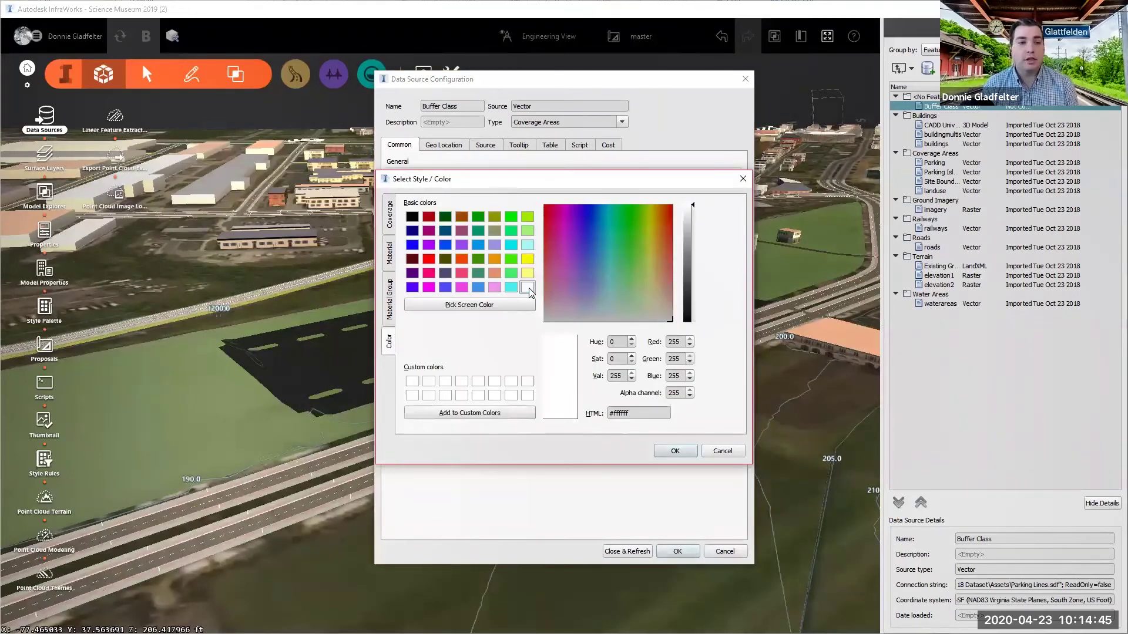
{"action": "left_click", "coordinate": [675, 451]}
{"action": "left_click", "coordinate": [639, 550]}
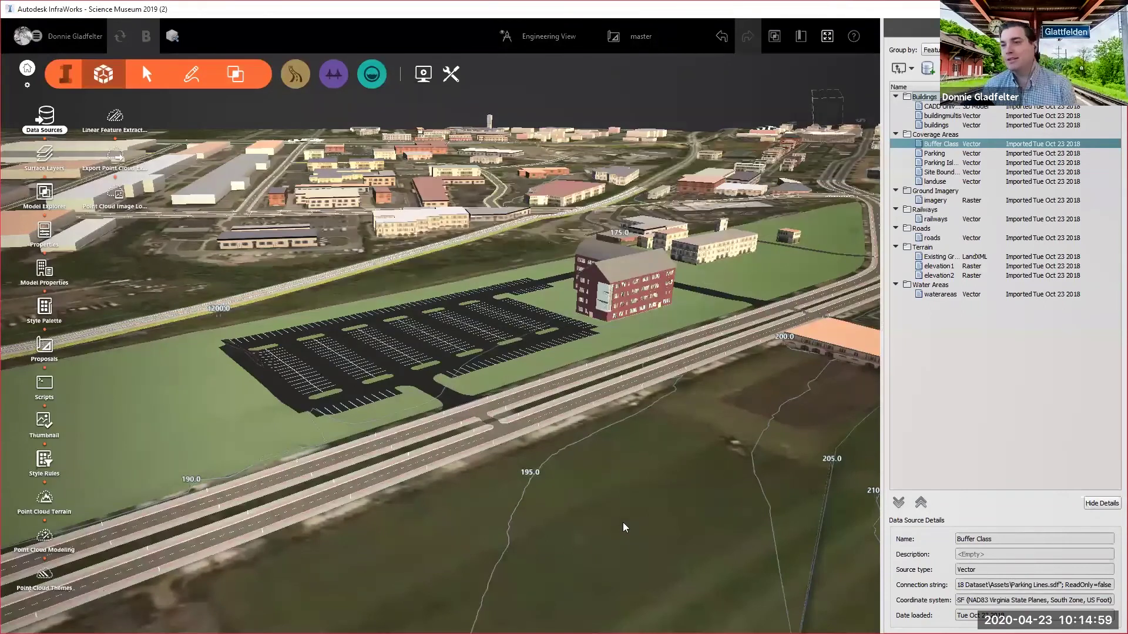
Step: Start a row of trees with the 3D Model/Vegetation/T19-V02 Light Green draw style, filtering the styles by 19
{"action": "left_click_drag", "start_coordinate": [431, 357], "coordinate": [400, 321]}
{"action": "scroll", "coordinate": [400, 321], "scroll_direction": "up", "scroll_amount": 2}
{"action": "scroll", "coordinate": [382, 348], "scroll_direction": "up", "scroll_amount": 3}
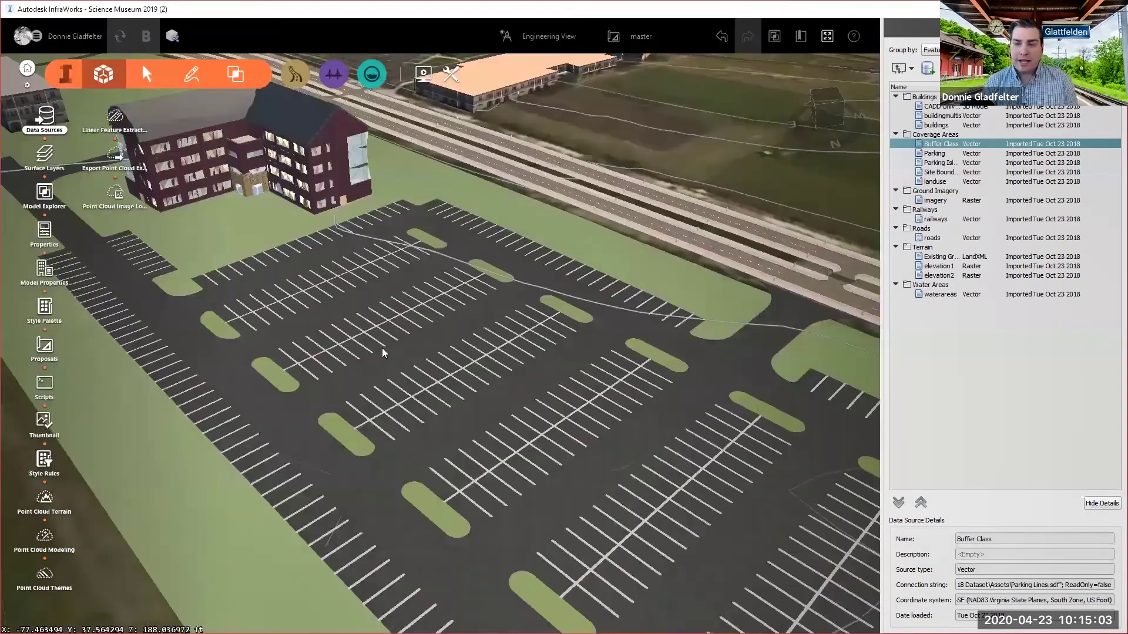
{"action": "left_click_drag", "start_coordinate": [381, 348], "coordinate": [1106, 349]}
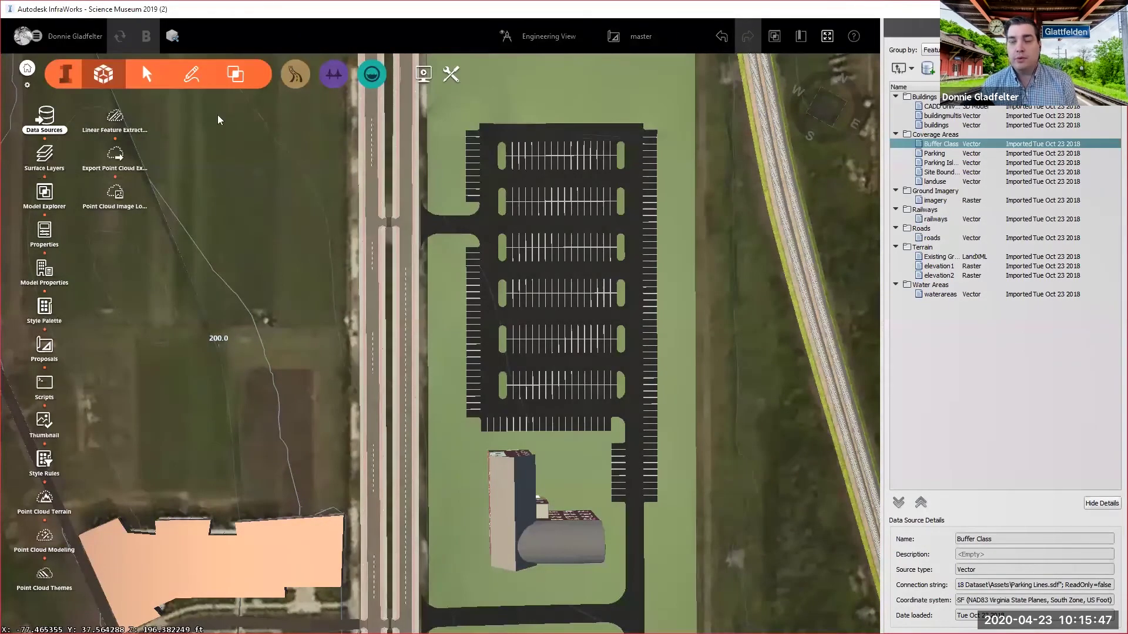
{"action": "left_click", "coordinate": [191, 75]}
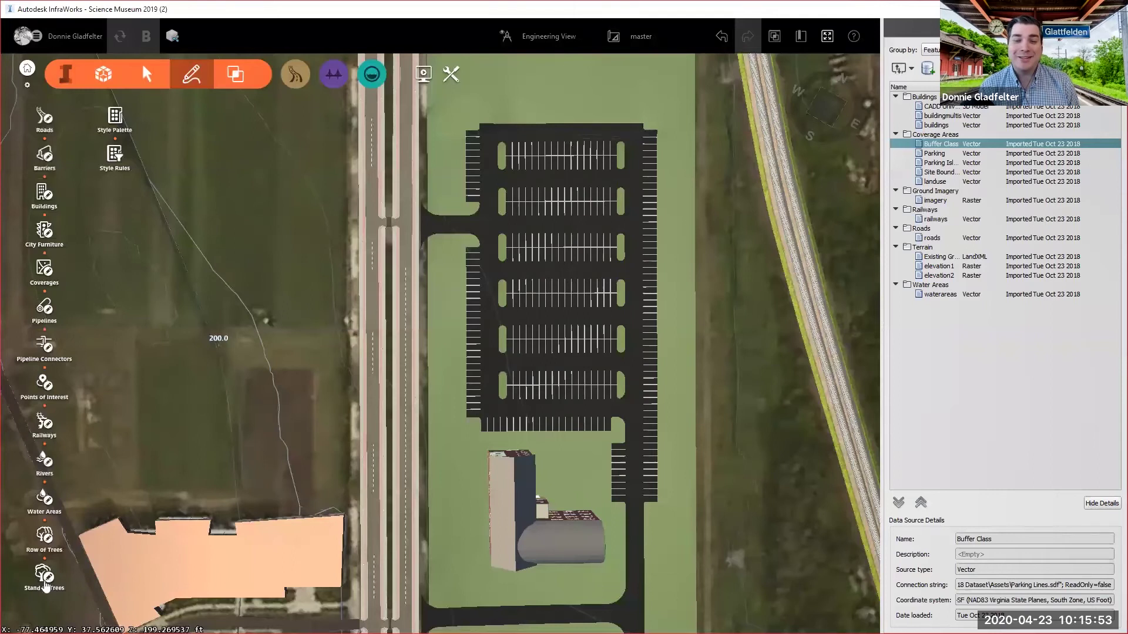
{"action": "left_click", "coordinate": [35, 539]}
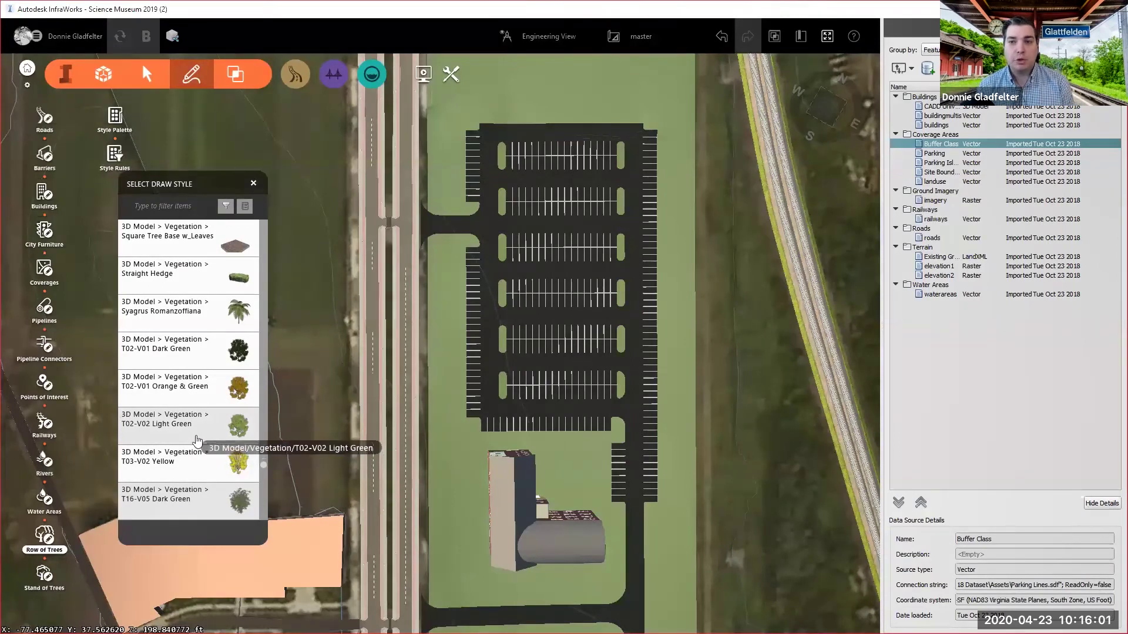
{"action": "left_click", "coordinate": [153, 205]}
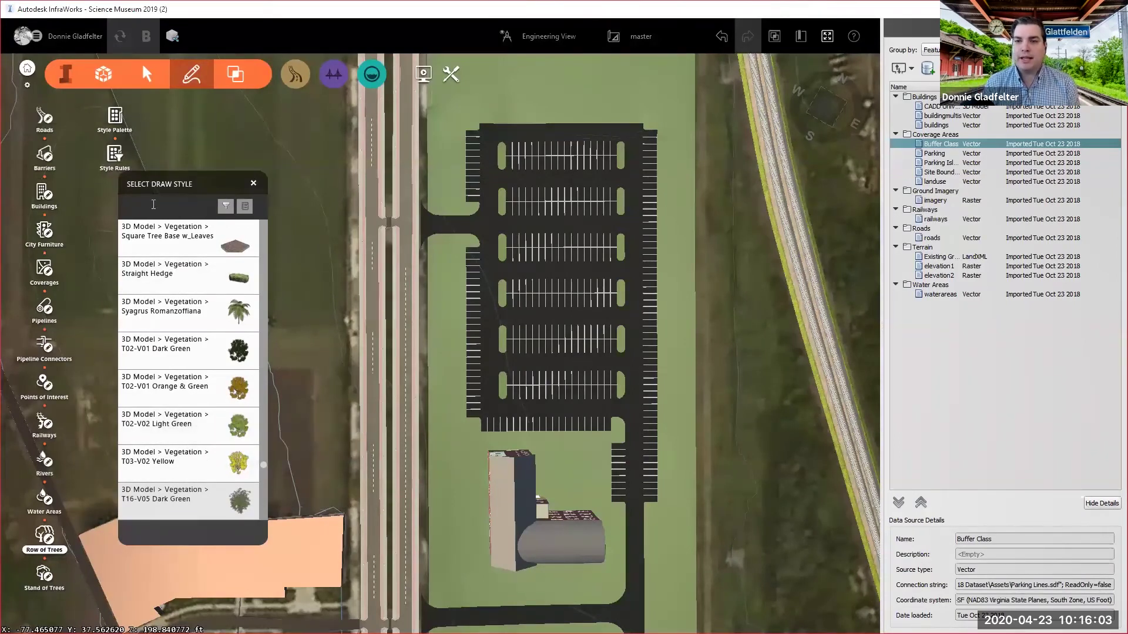
{"action": "type", "text": "19"}
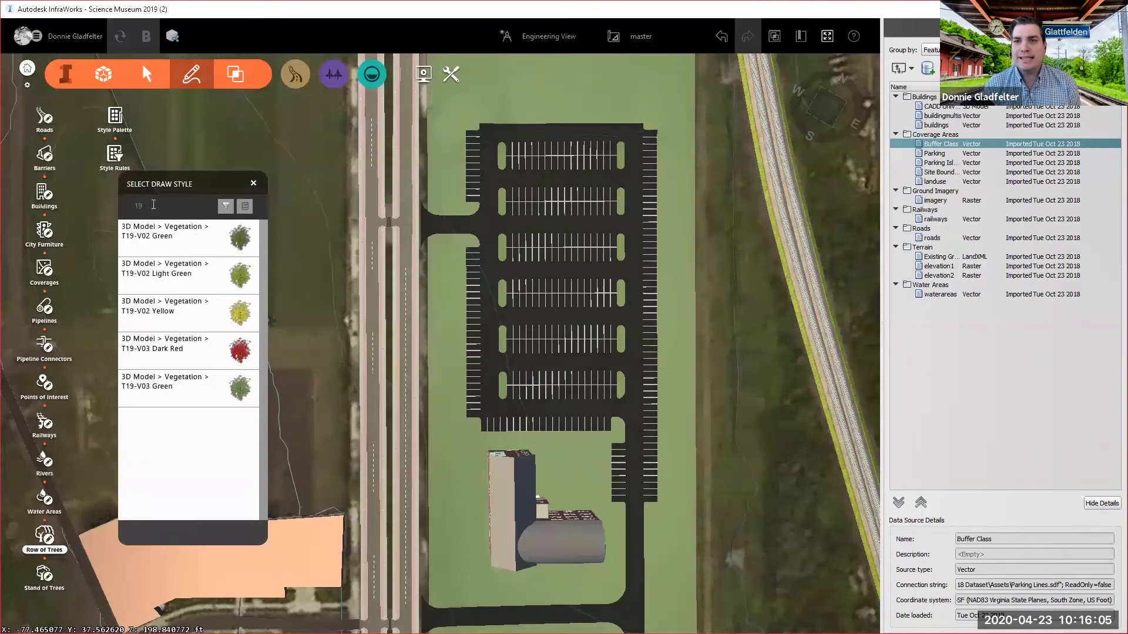
{"action": "left_click", "coordinate": [172, 279]}
Step: Draw a row of trees about 530 ft long from the parking entrance along the road-side parking edge, between parking and building, and beside the end stalls
{"action": "scroll", "coordinate": [456, 254], "scroll_direction": "up", "scroll_amount": 1}
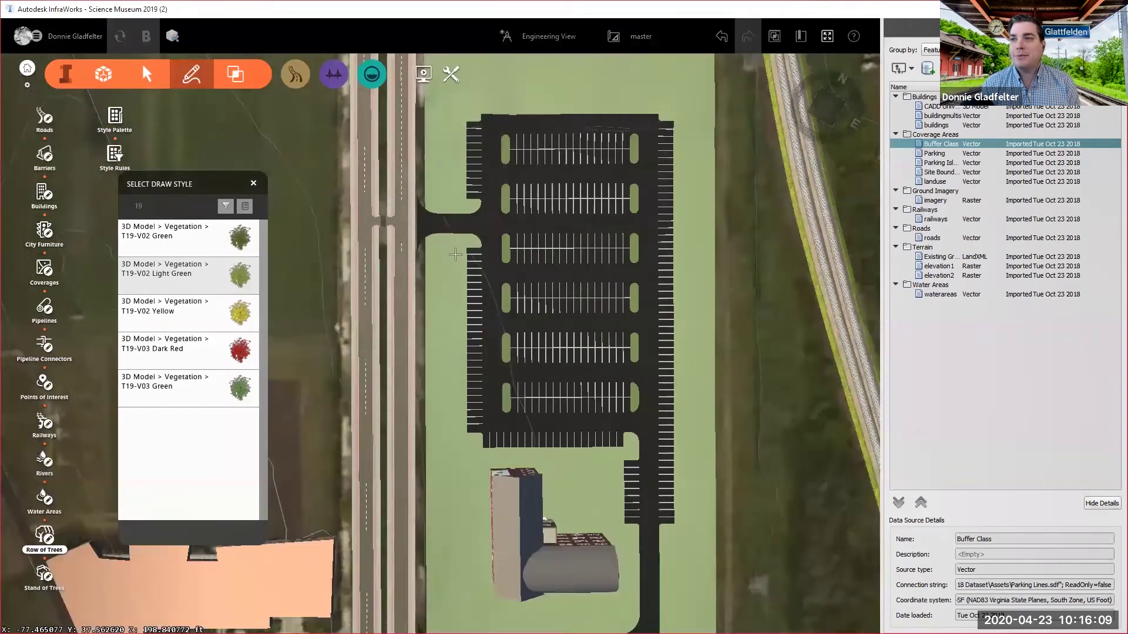
{"action": "scroll", "coordinate": [455, 254], "scroll_direction": "up", "scroll_amount": 3}
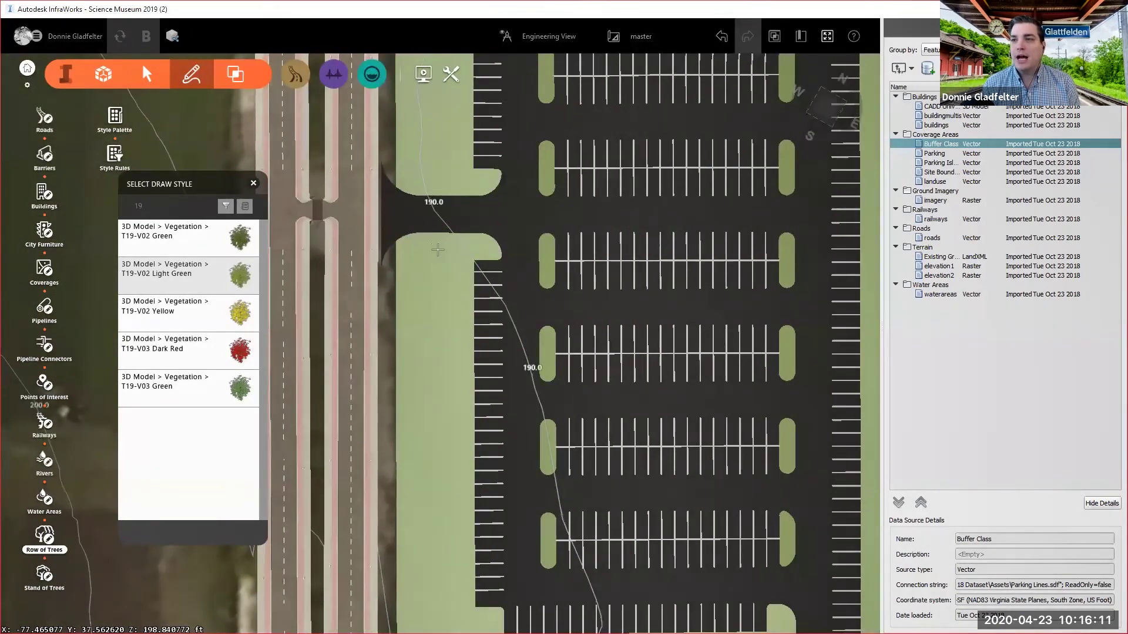
{"action": "left_click", "coordinate": [455, 246]}
{"action": "middle_click_drag", "start_coordinate": [466, 483], "coordinate": [473, 285]}
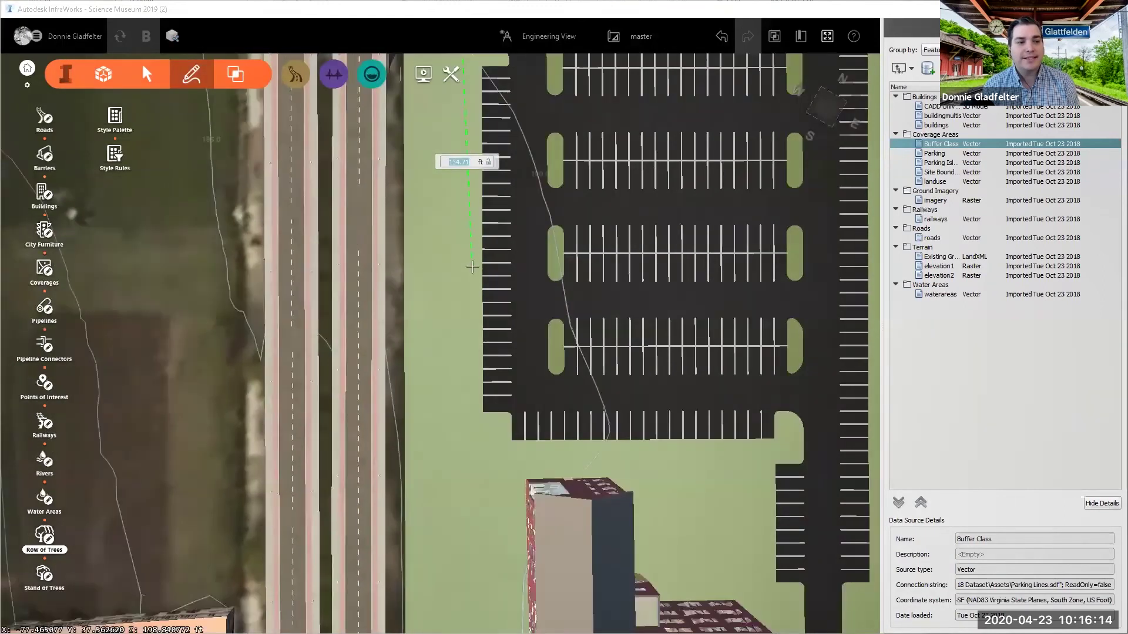
{"action": "left_click", "coordinate": [463, 454]}
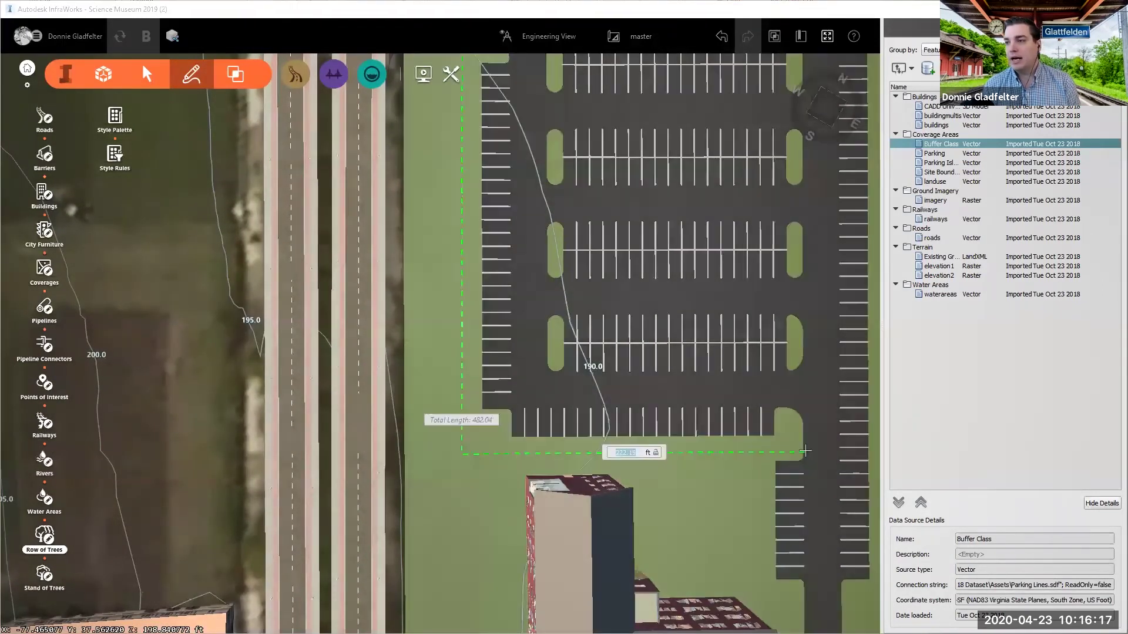
{"action": "left_click", "coordinate": [757, 450]}
{"action": "middle_click_drag", "start_coordinate": [765, 553], "coordinate": [726, 381]}
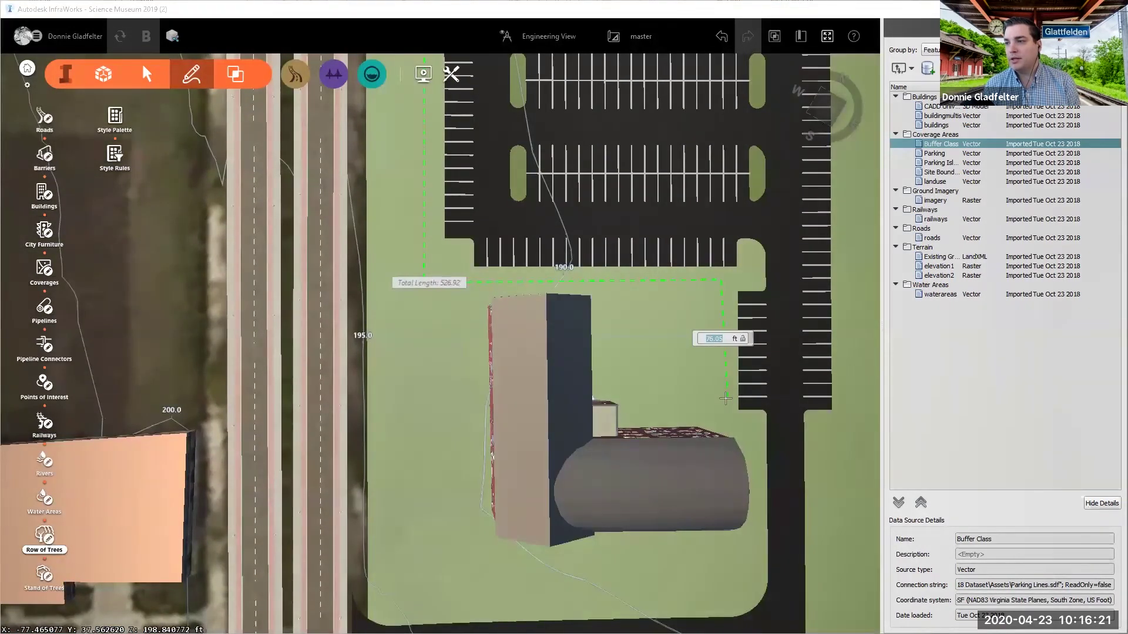
{"action": "double_click", "coordinate": [717, 406]}
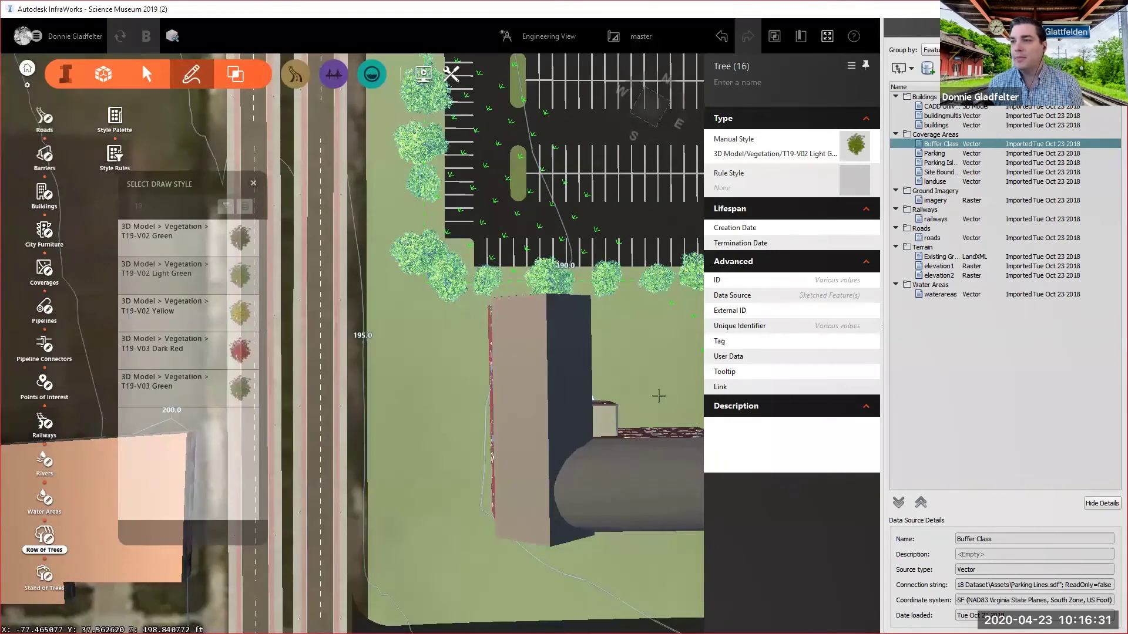
Step: Draw a second row of trees about 330 ft long along the driveway beside the building and back toward the main road
{"action": "middle_click_drag", "start_coordinate": [626, 388], "coordinate": [482, 293]}
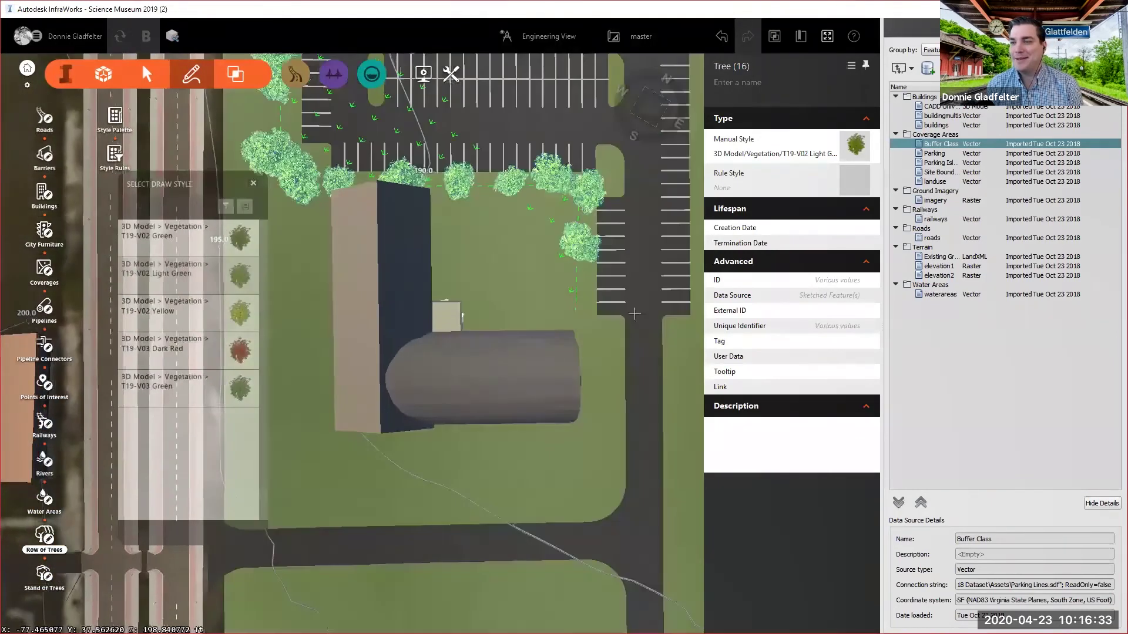
{"action": "left_click", "coordinate": [607, 330]}
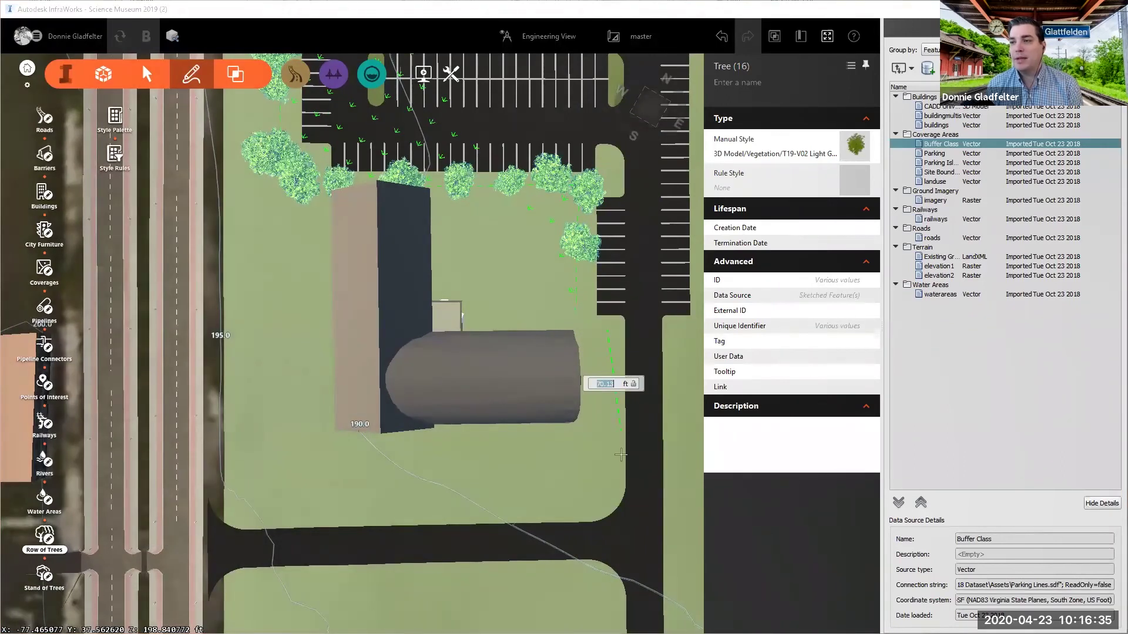
{"action": "left_click", "coordinate": [604, 494]}
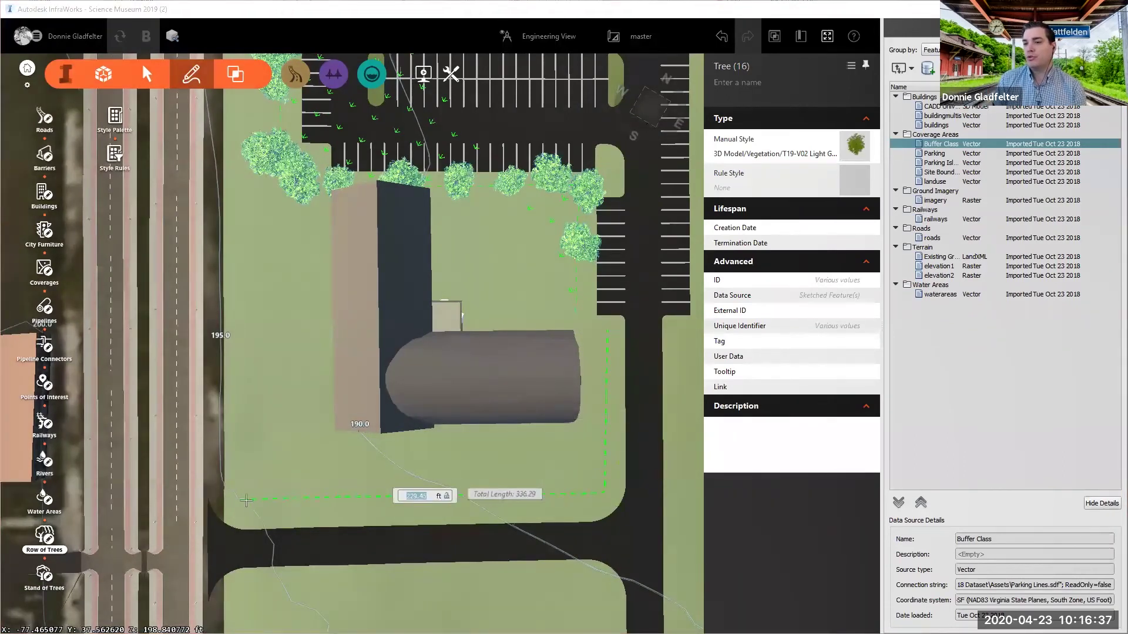
{"action": "double_click", "coordinate": [259, 494]}
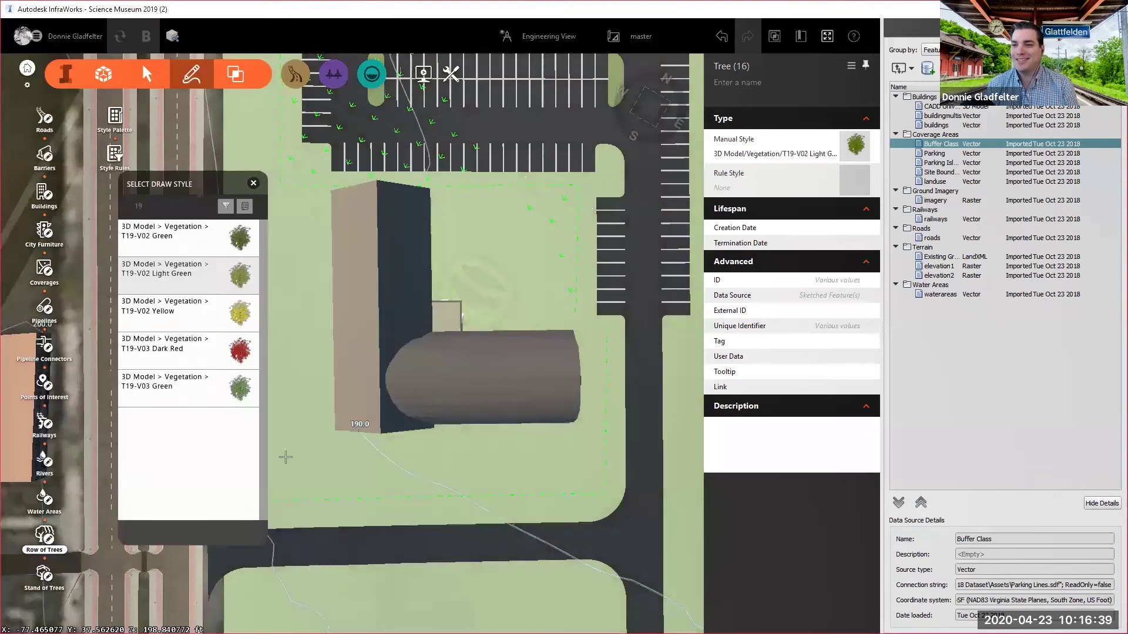
Step: Draw rows of trees between the main road and the building and around the parking lot's remaining outer edges, and deselect them
{"action": "middle_click_drag", "start_coordinate": [301, 423], "coordinate": [615, 390]}
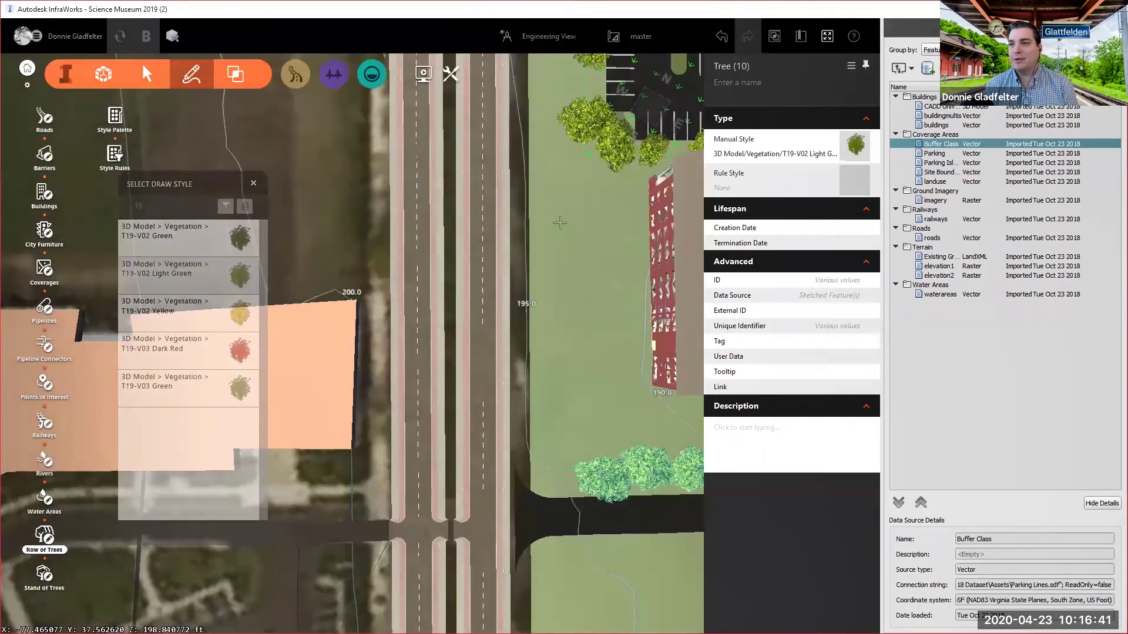
{"action": "left_click", "coordinate": [565, 171]}
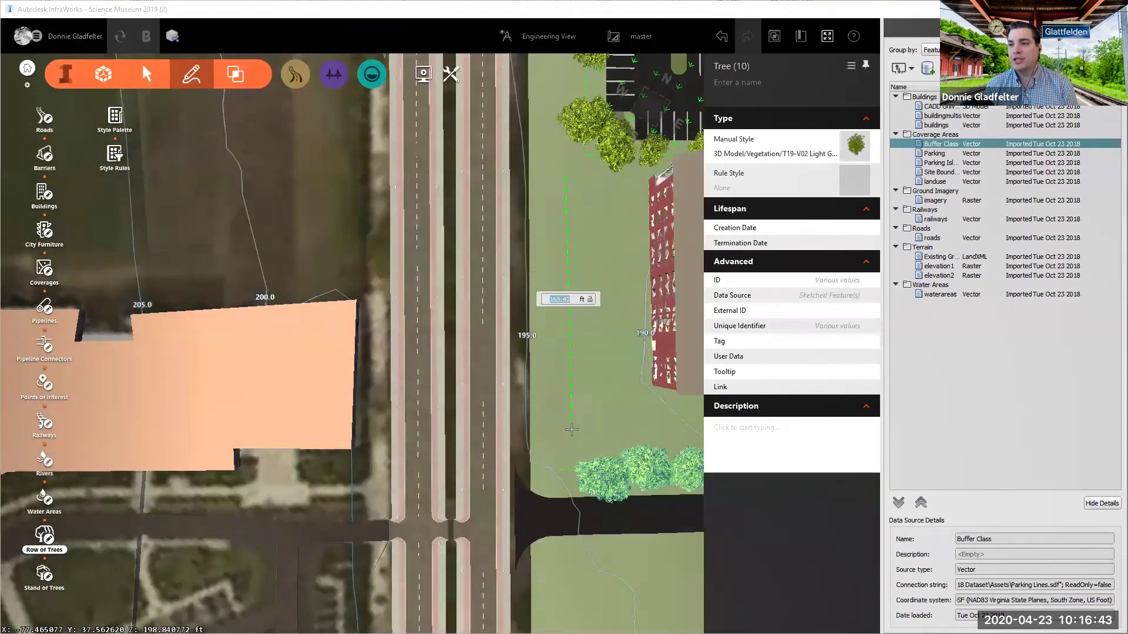
{"action": "double_click", "coordinate": [567, 440]}
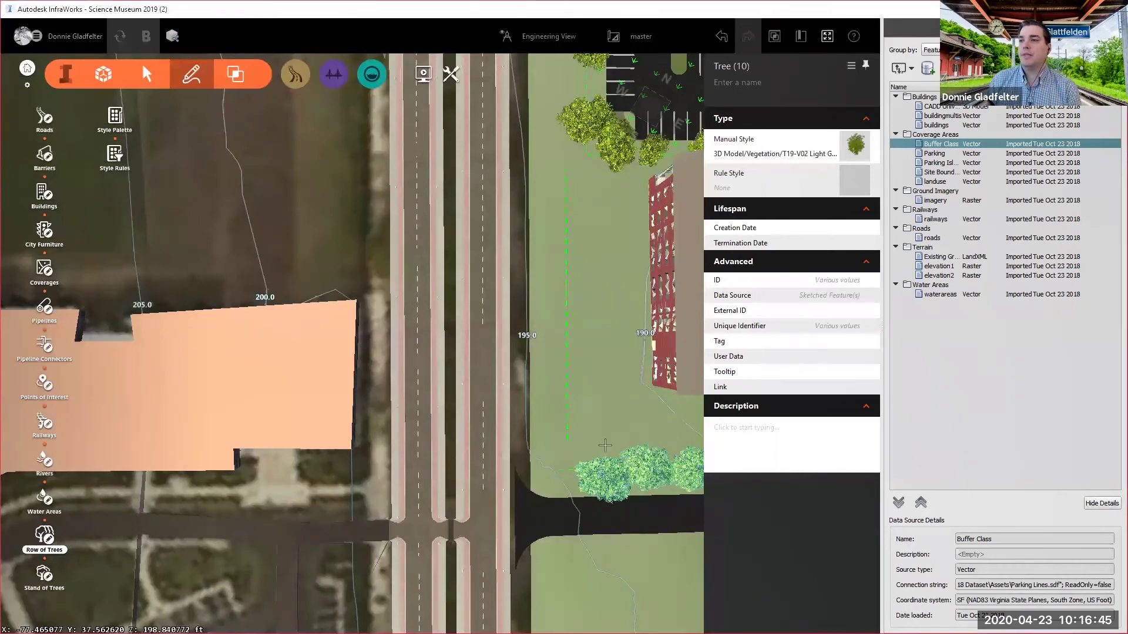
{"action": "middle_click_drag", "start_coordinate": [611, 470], "coordinate": [365, 203]}
{"action": "key", "text": "Escape"}
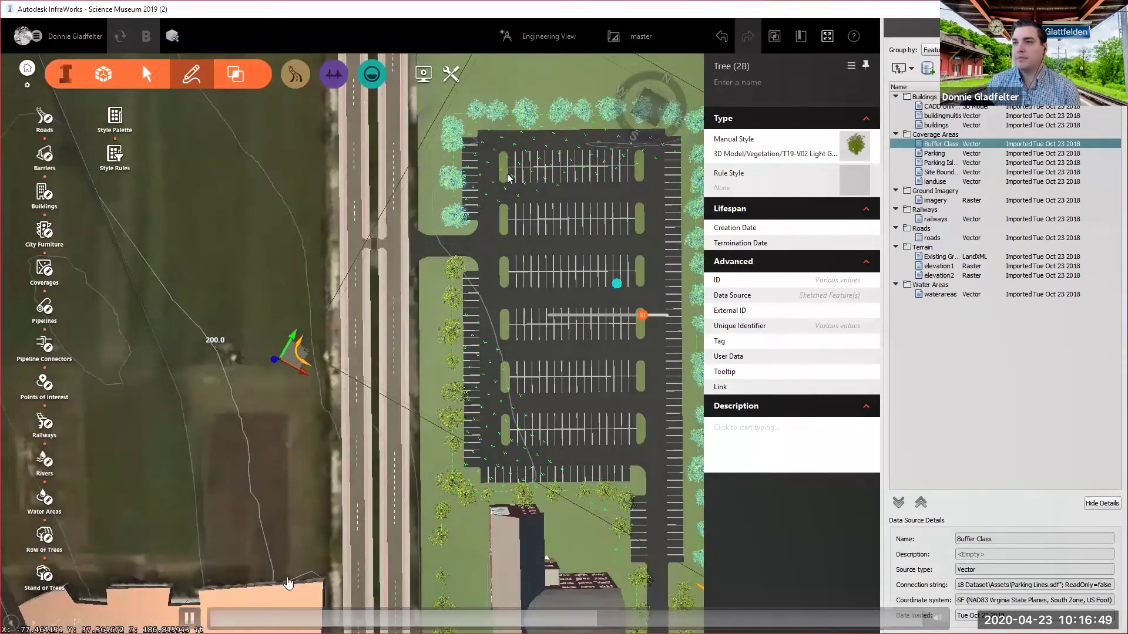
{"action": "left_click", "coordinate": [422, 288]}
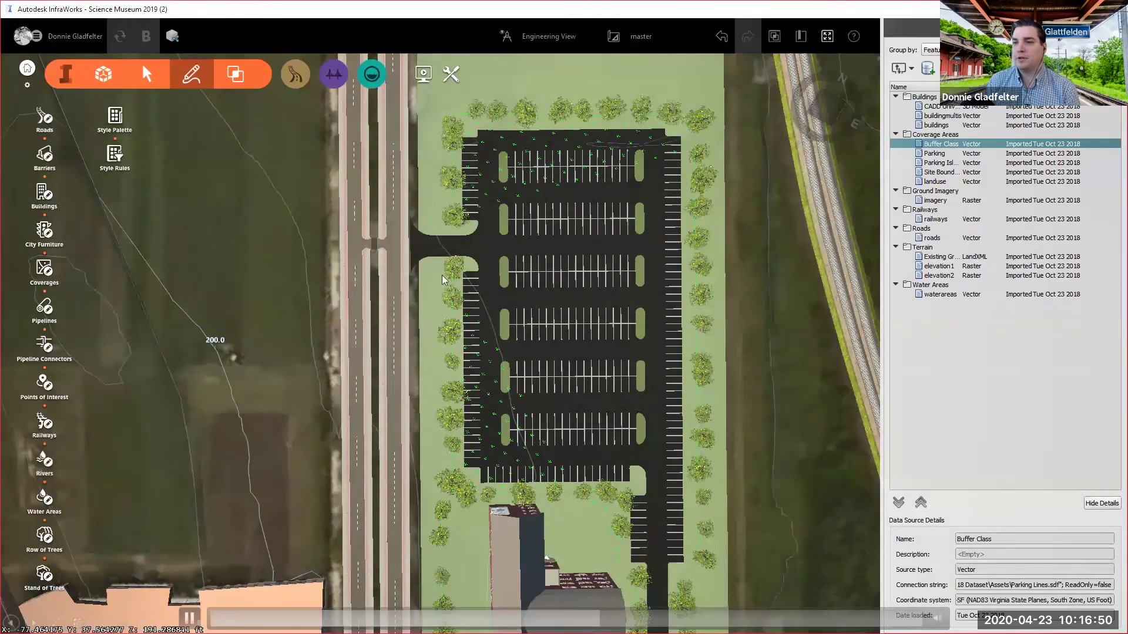
Step: Draw a short row of T19-V02 Light Green trees in the road-side island of the parking row farthest from the building
{"action": "scroll", "coordinate": [443, 277], "scroll_direction": "up", "scroll_amount": 5}
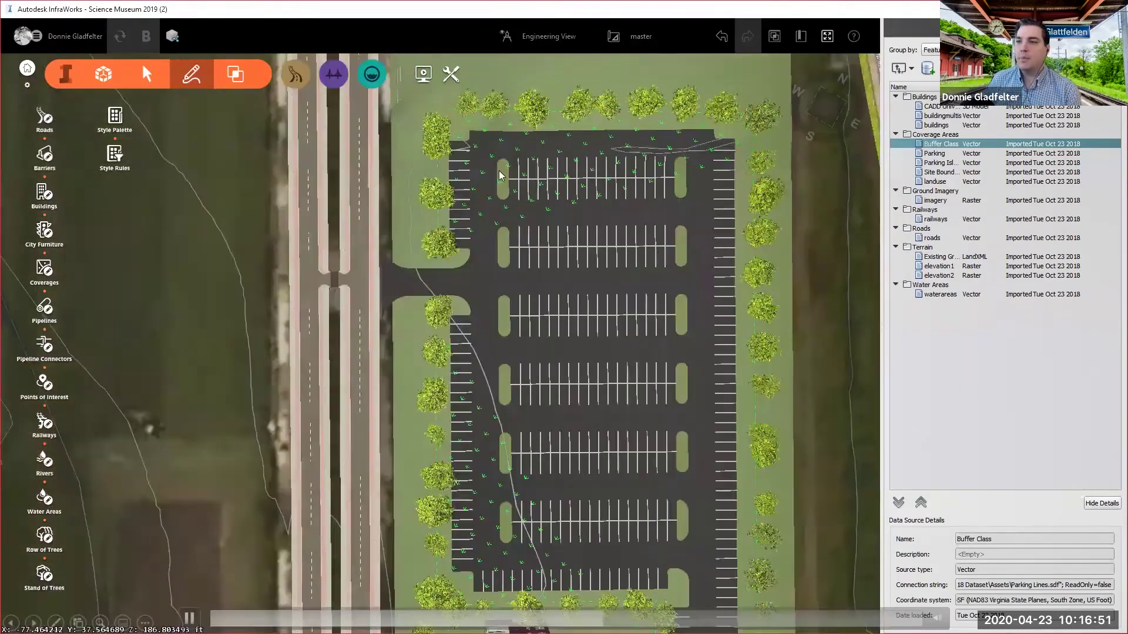
{"action": "scroll", "coordinate": [515, 213], "scroll_direction": "up", "scroll_amount": 2}
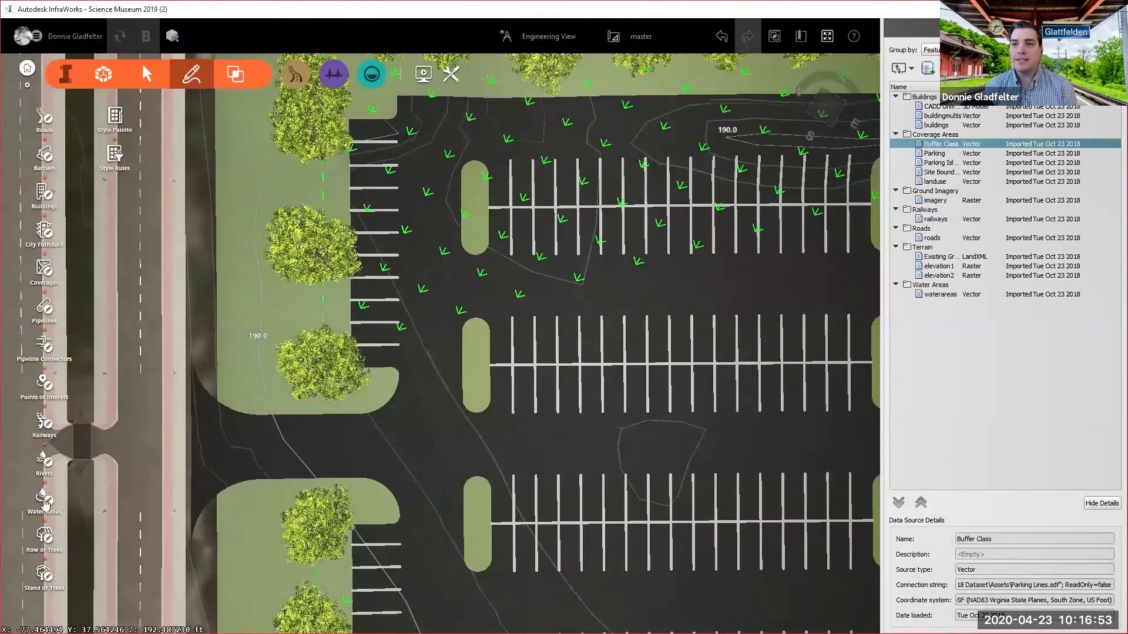
{"action": "left_click", "coordinate": [44, 536]}
{"action": "scroll", "coordinate": [470, 182], "scroll_direction": "up", "scroll_amount": 2}
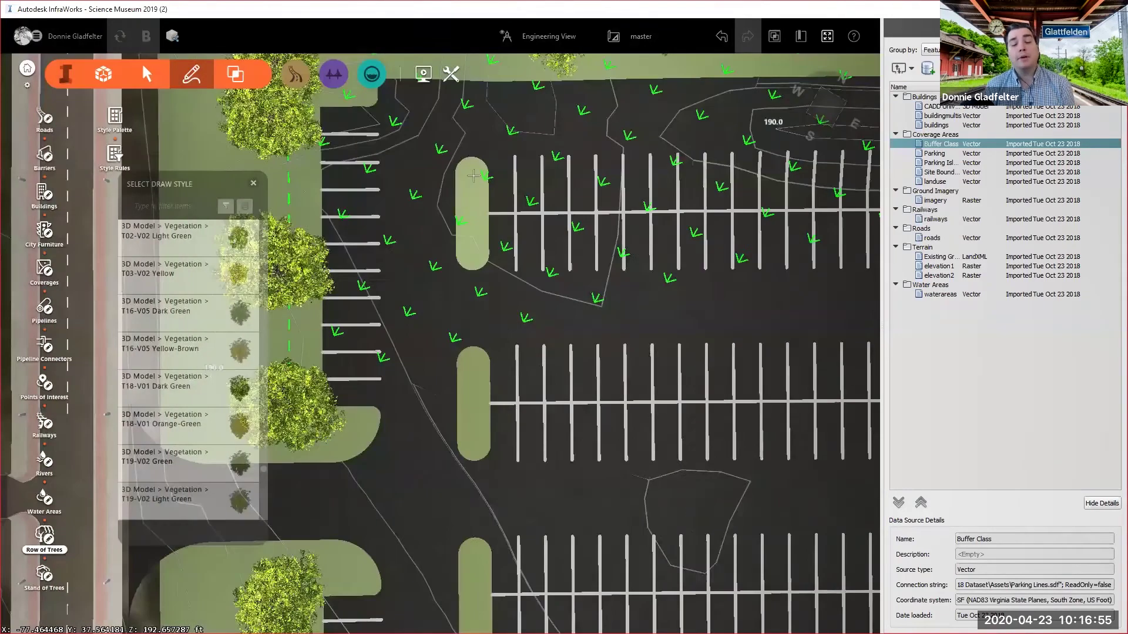
{"action": "left_click", "coordinate": [471, 183]}
{"action": "double_click", "coordinate": [473, 251]}
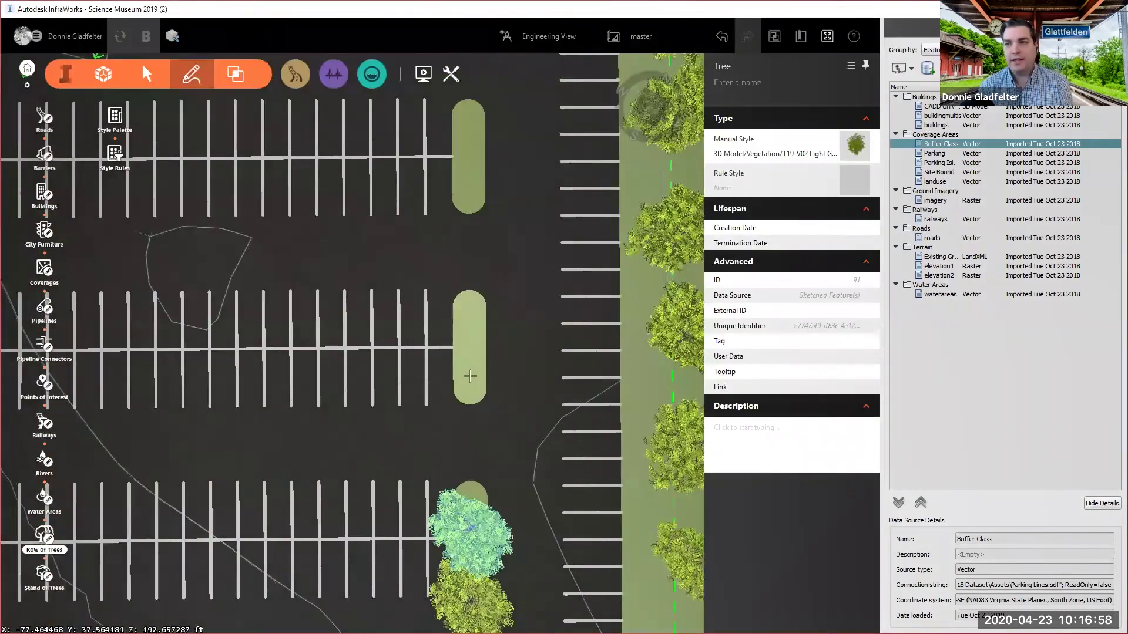
Step: Continue drawing short rows of trees in the parking islands on the side away from the main road
{"action": "left_click", "coordinate": [473, 376]}
{"action": "double_click", "coordinate": [468, 310]}
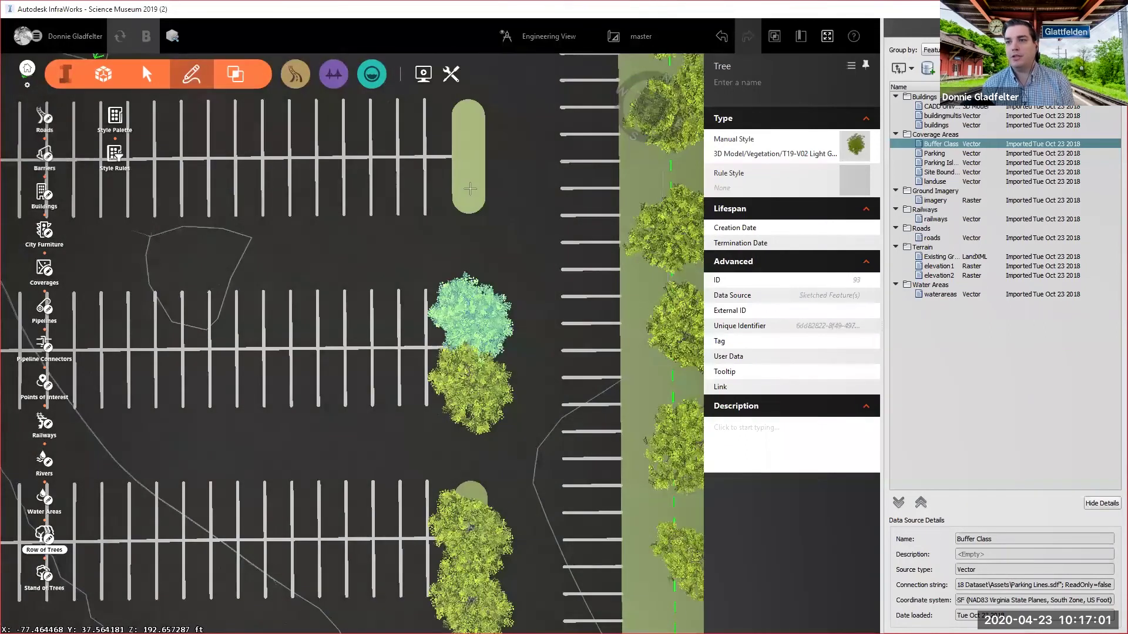
{"action": "left_click", "coordinate": [470, 189]}
{"action": "left_click", "coordinate": [467, 120]}
{"action": "middle_click_drag", "start_coordinate": [507, 152], "coordinate": [493, 581]}
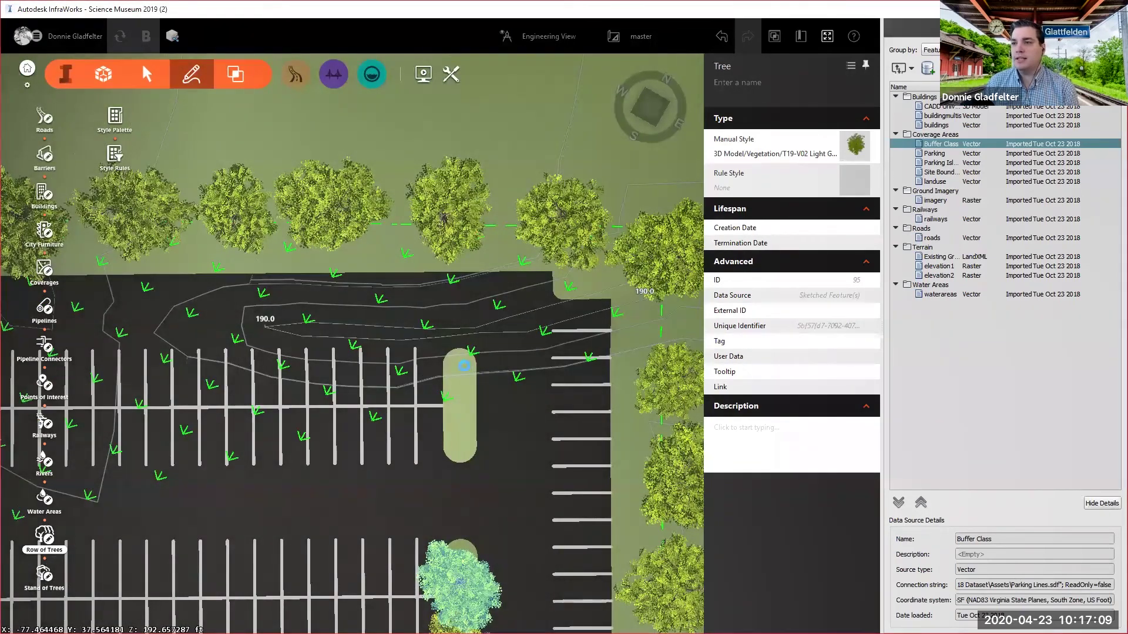
{"action": "left_click", "coordinate": [464, 367]}
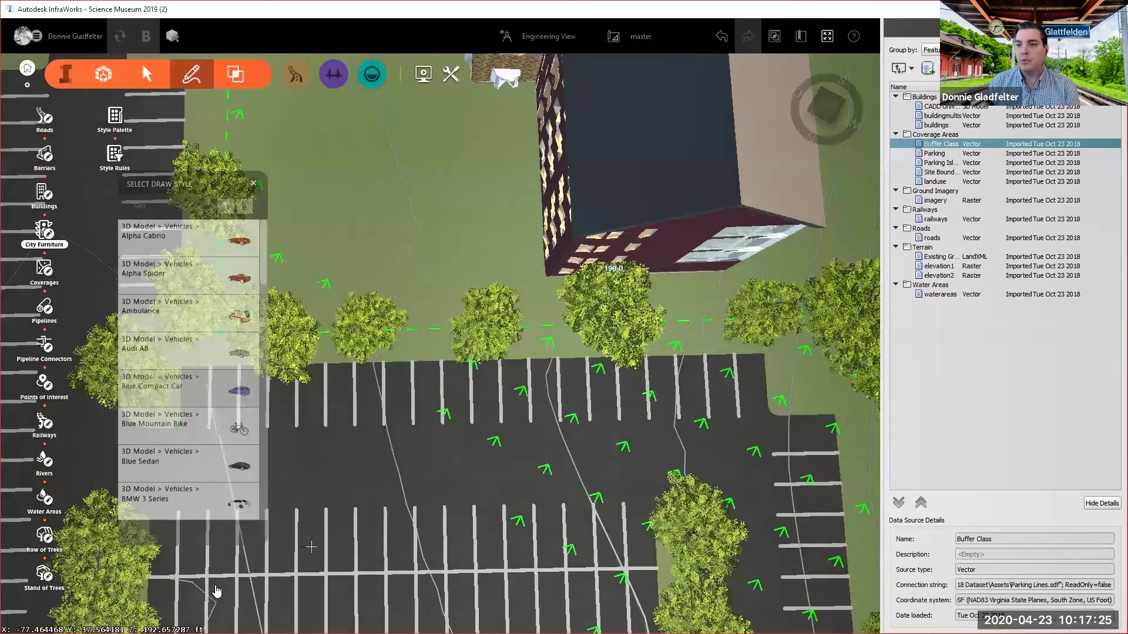
Step: Place two blue cars in the parking stalls and switch the model to Conceptual View
{"action": "mouse_move", "coordinate": [699, 597]}
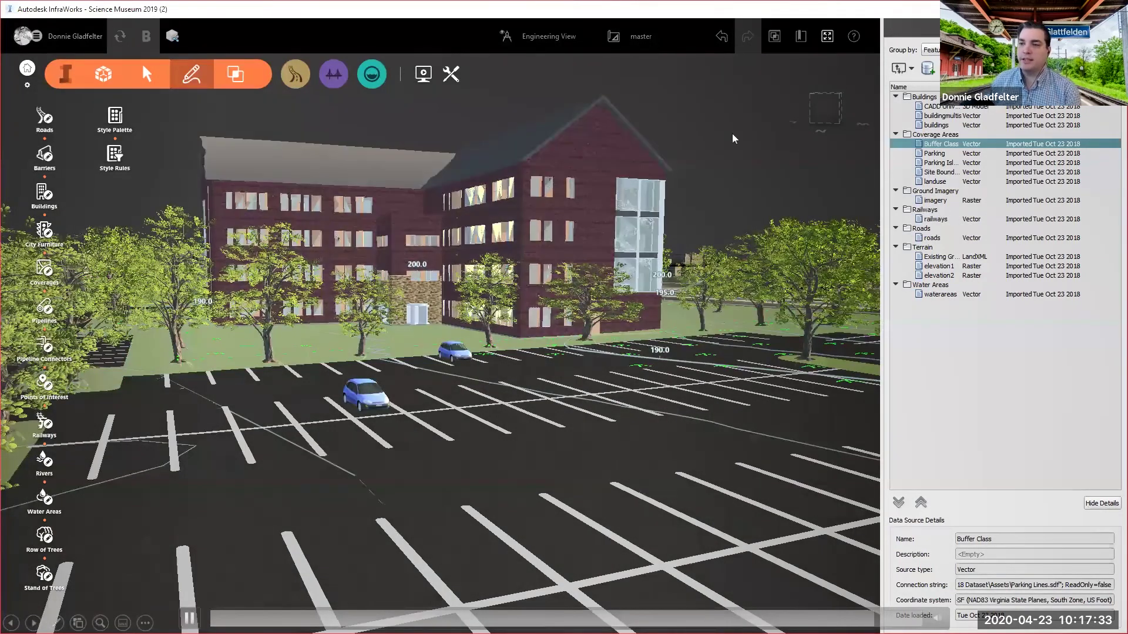
{"action": "left_click", "coordinate": [575, 39]}
{"action": "left_click", "coordinate": [537, 66]}
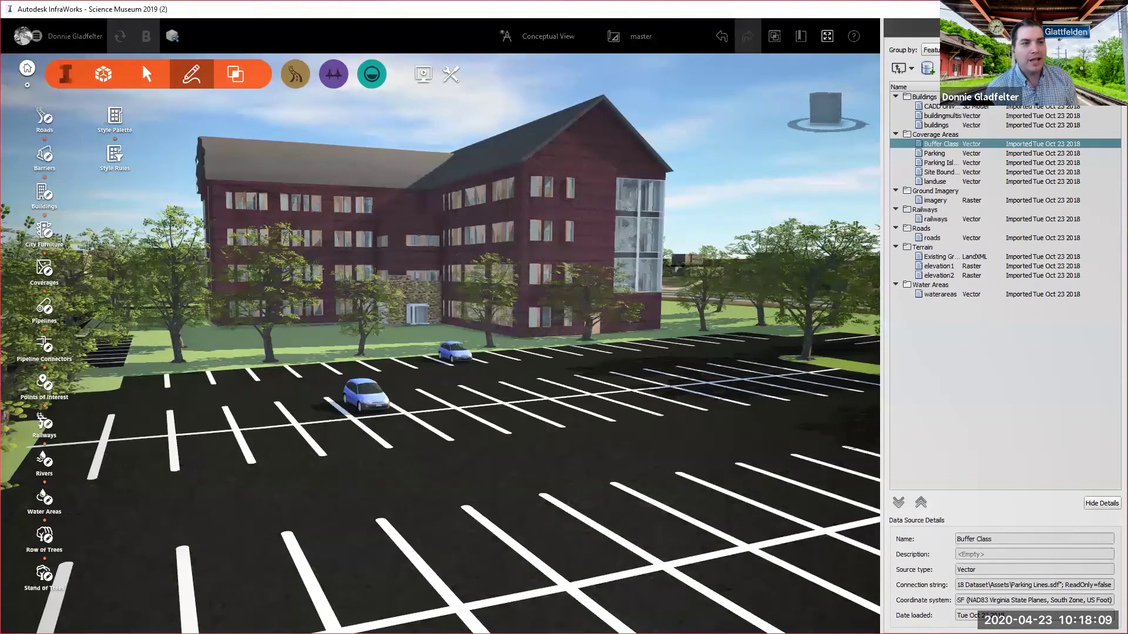
{"action": "key", "text": "alt+Tab"}
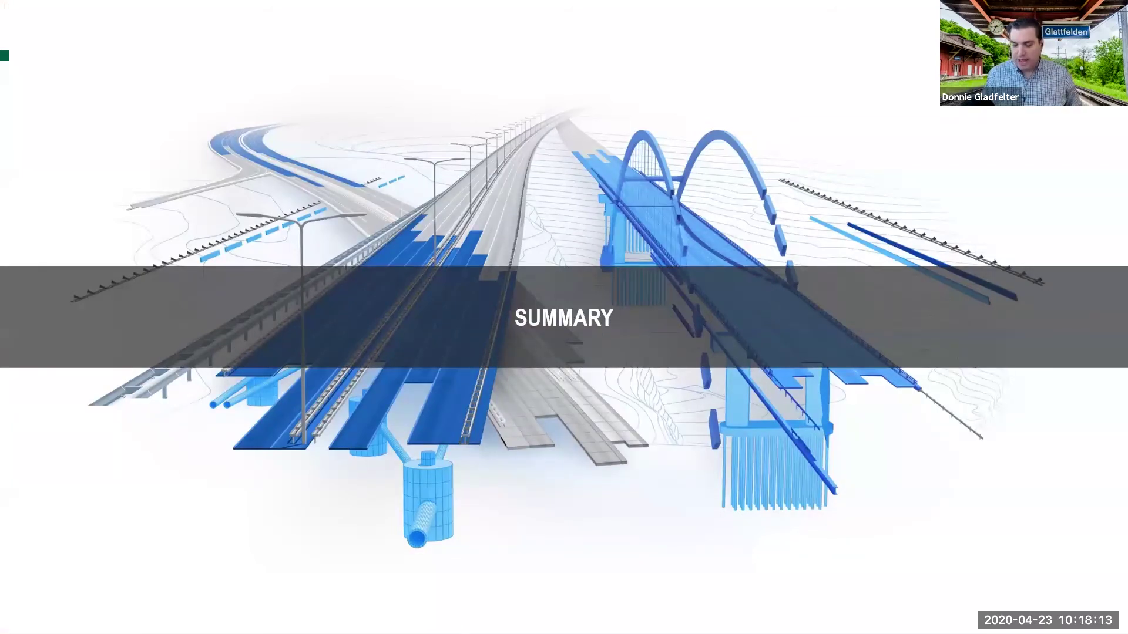
{"action": "key", "text": "Right"}
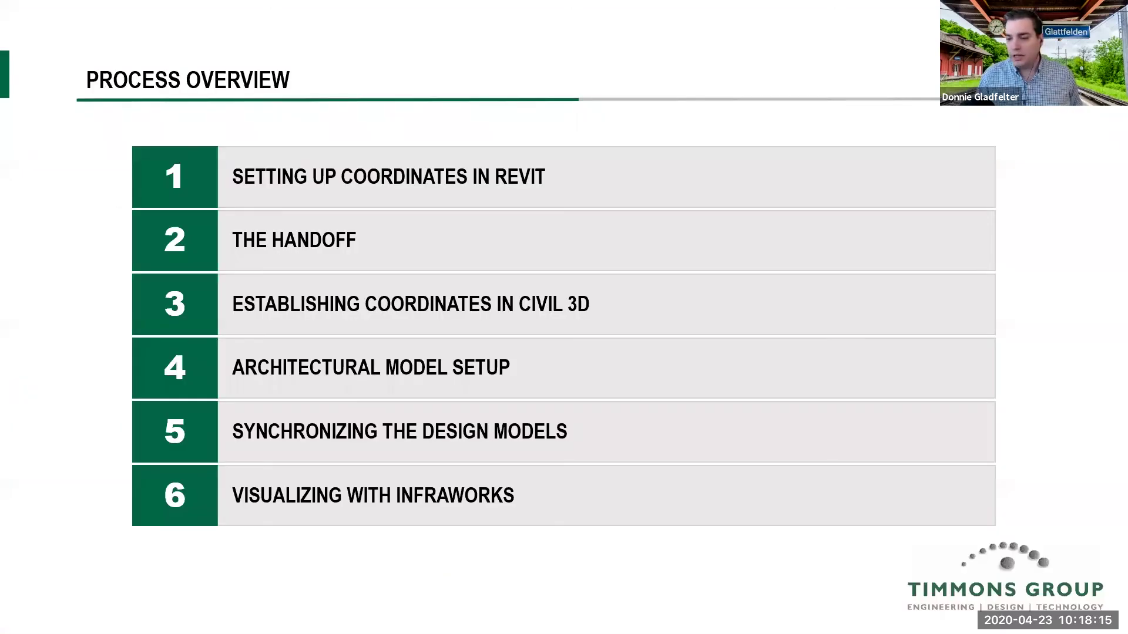